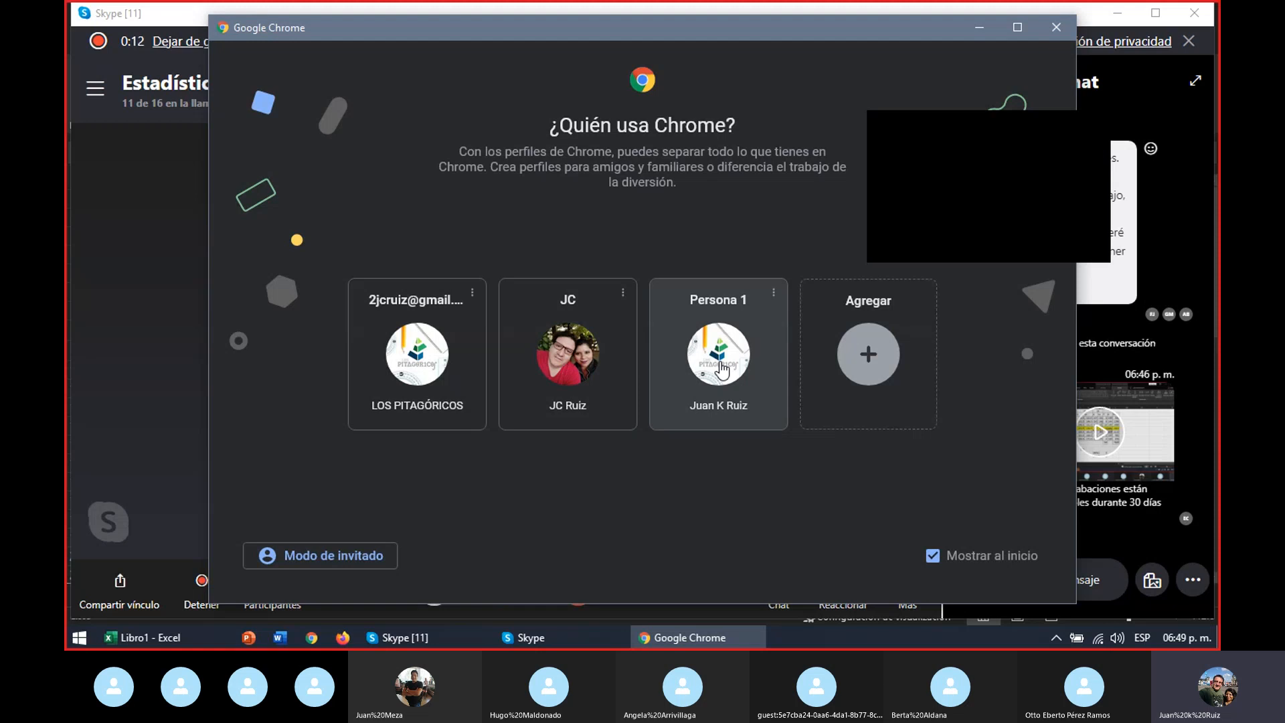
Step: Open Chrome with the Persona 1 profile
{"action": "left_click", "coordinate": [721, 367]}
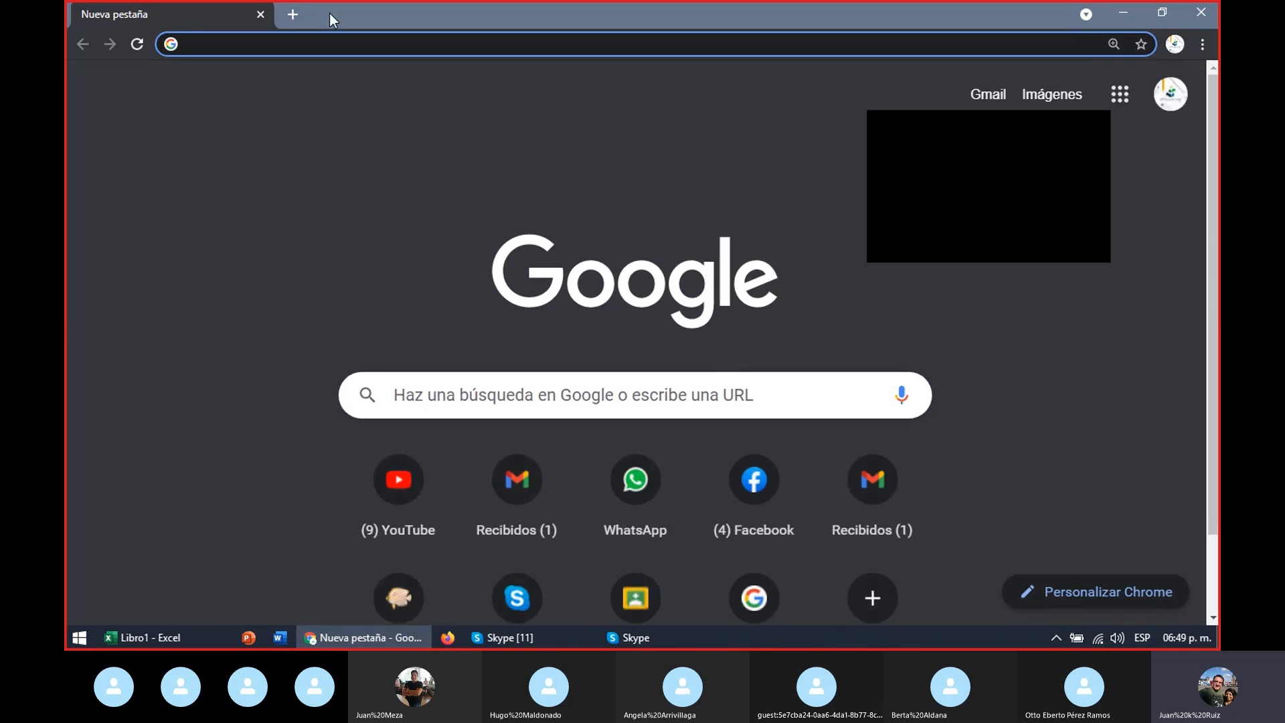
{"action": "left_click", "coordinate": [327, 45]}
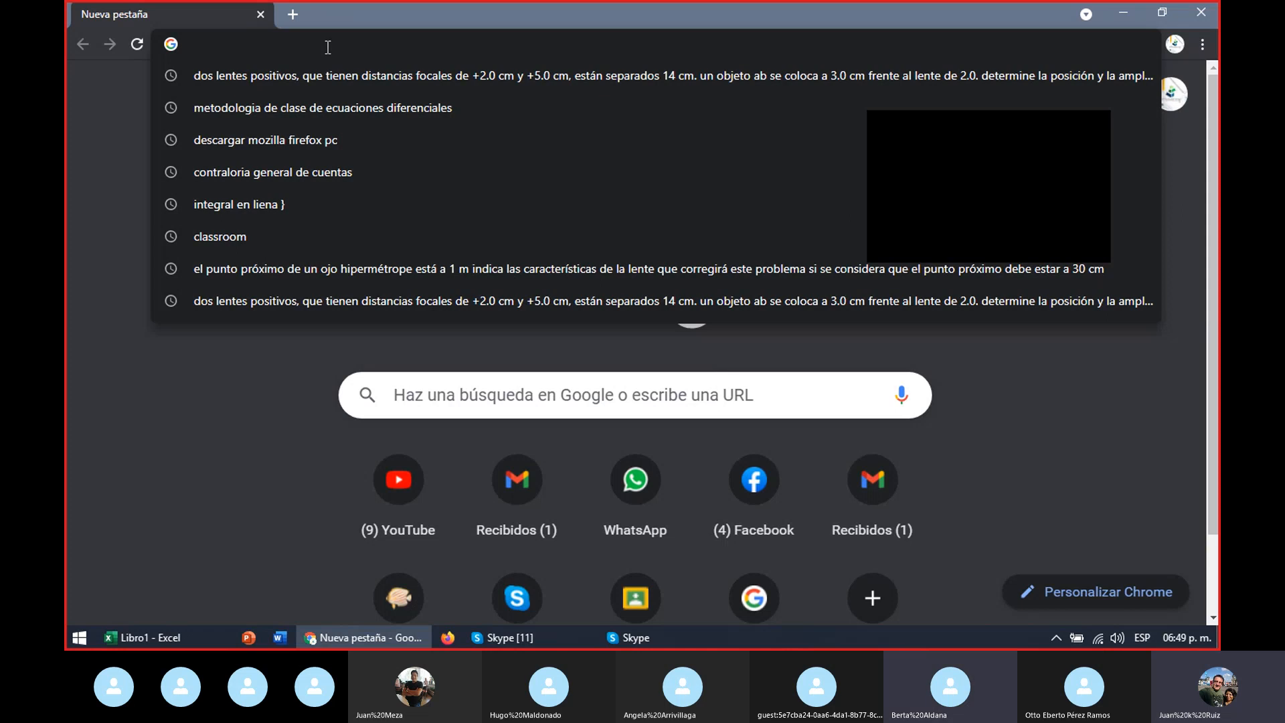
{"action": "left_click", "coordinate": [1003, 351]}
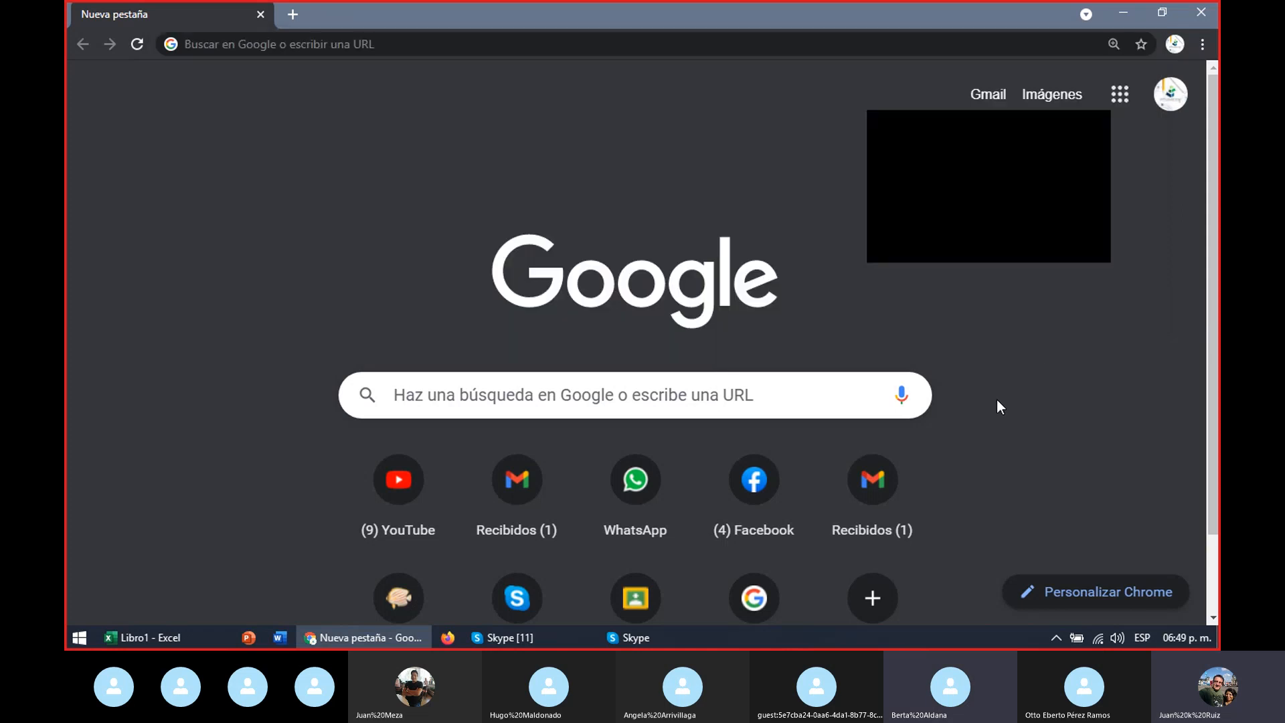
{"action": "left_click", "coordinate": [508, 637]}
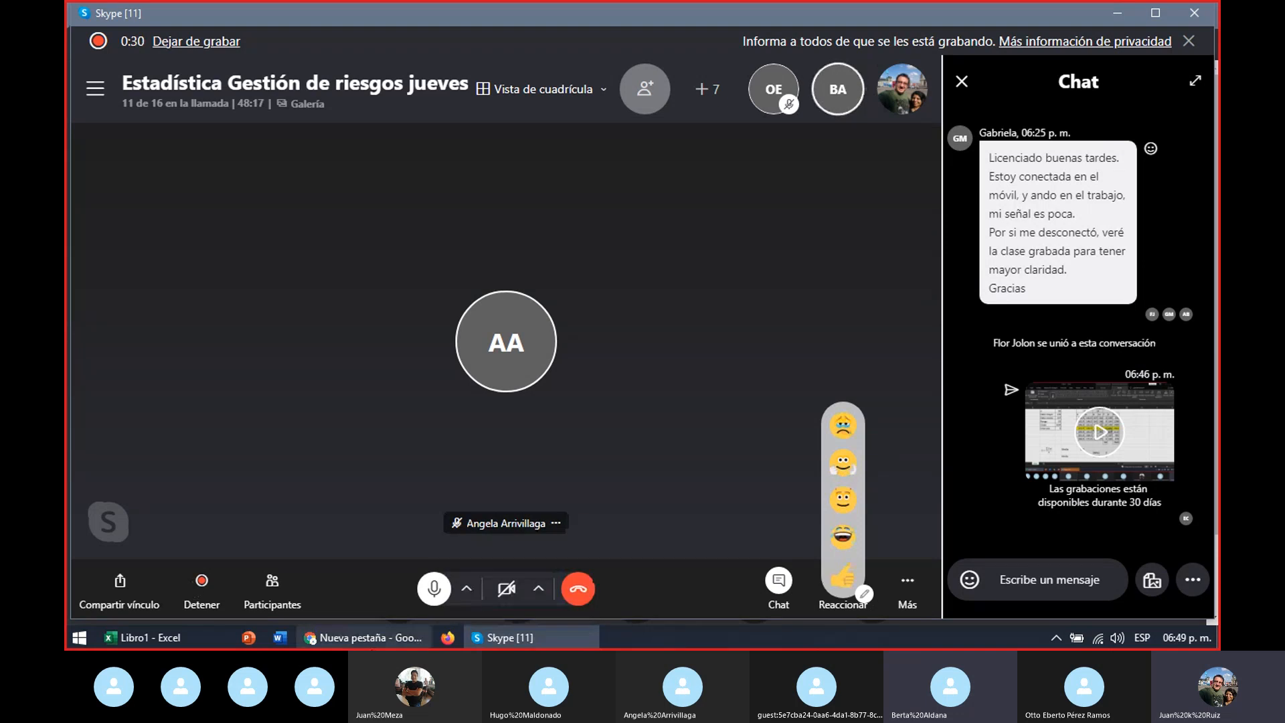
{"action": "left_click", "coordinate": [361, 637]}
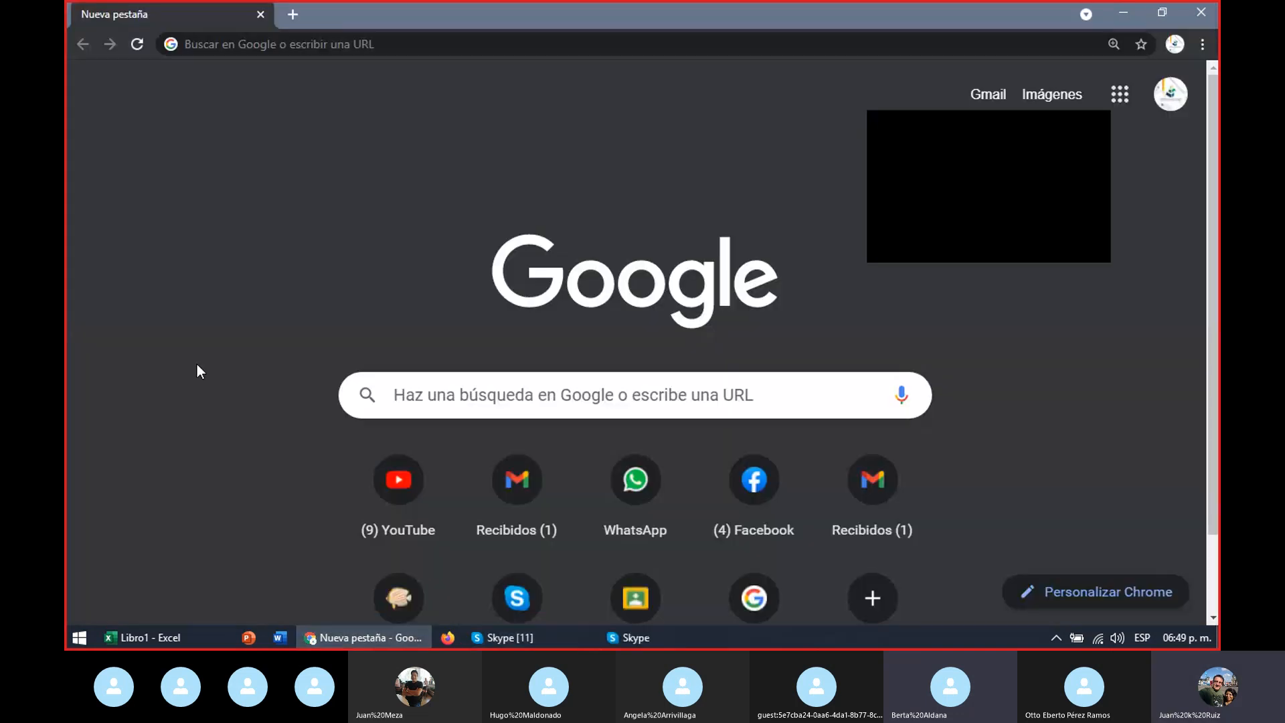
Step: Go to Google Drive and create a new blank Google Forms form
{"action": "left_click", "coordinate": [1128, 100]}
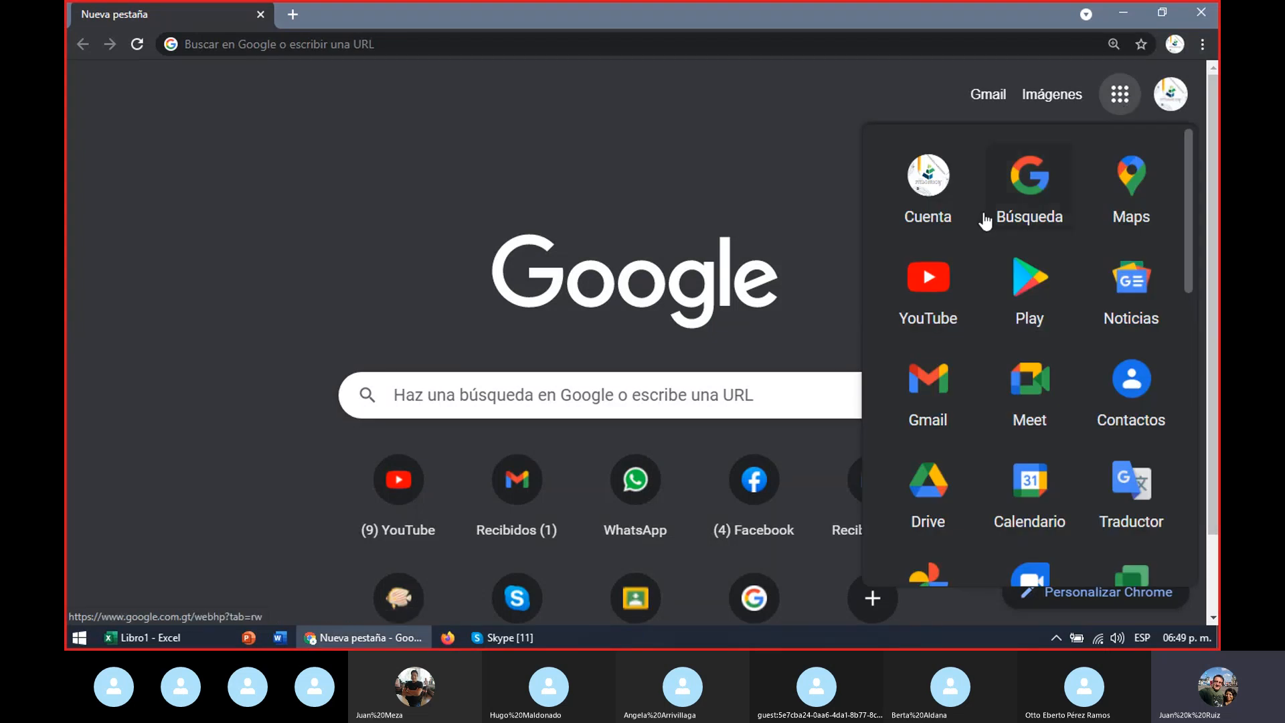
{"action": "left_click", "coordinate": [928, 512]}
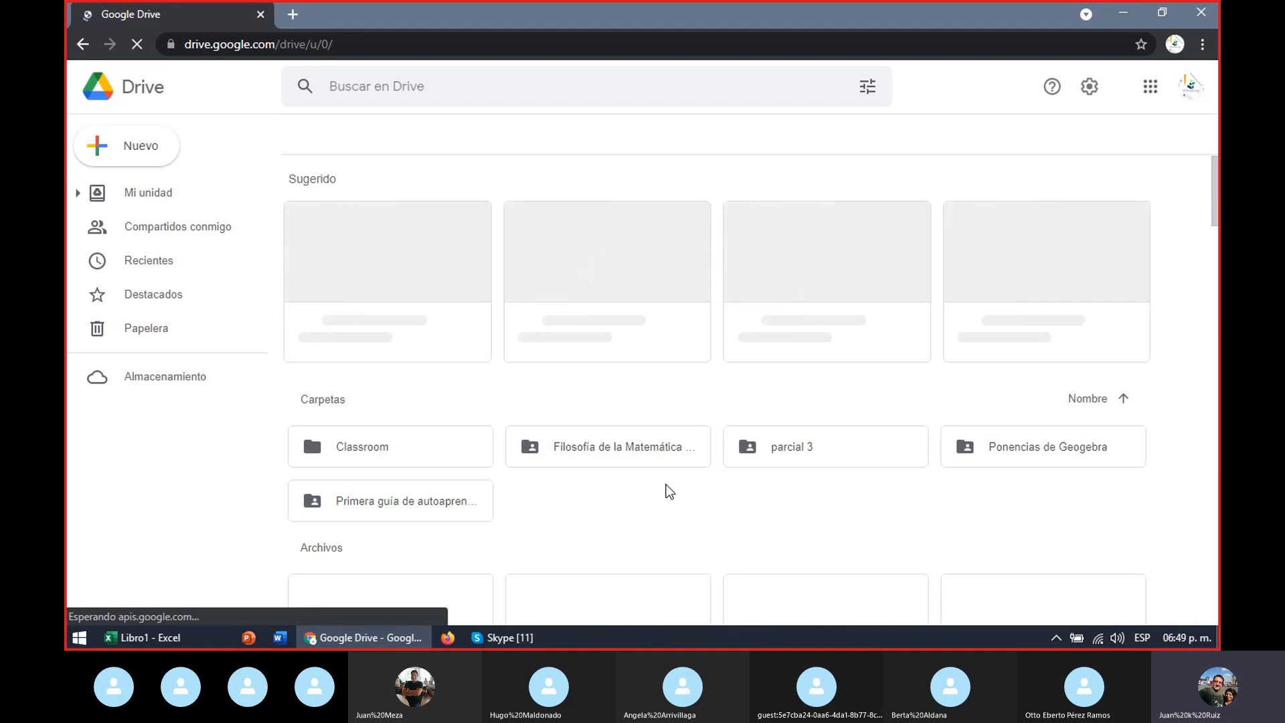
{"action": "left_click", "coordinate": [126, 154]}
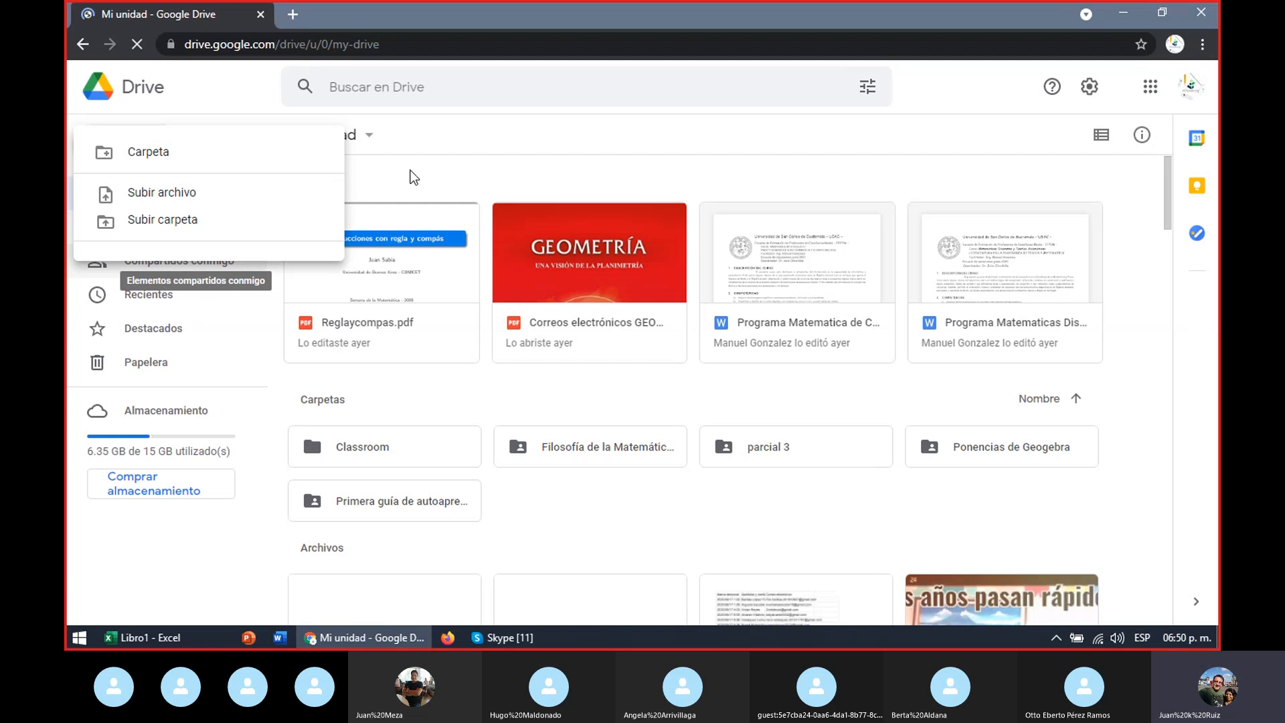
{"action": "left_click", "coordinate": [571, 172]}
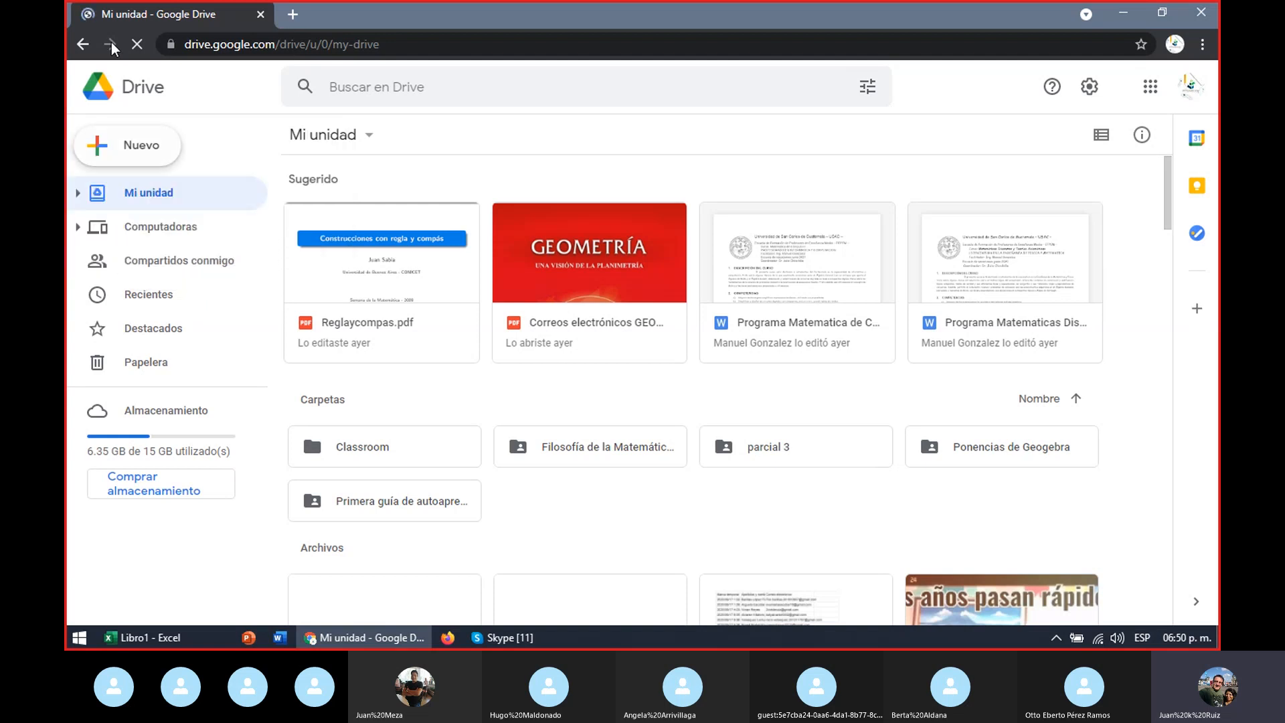
{"action": "left_click", "coordinate": [132, 147]}
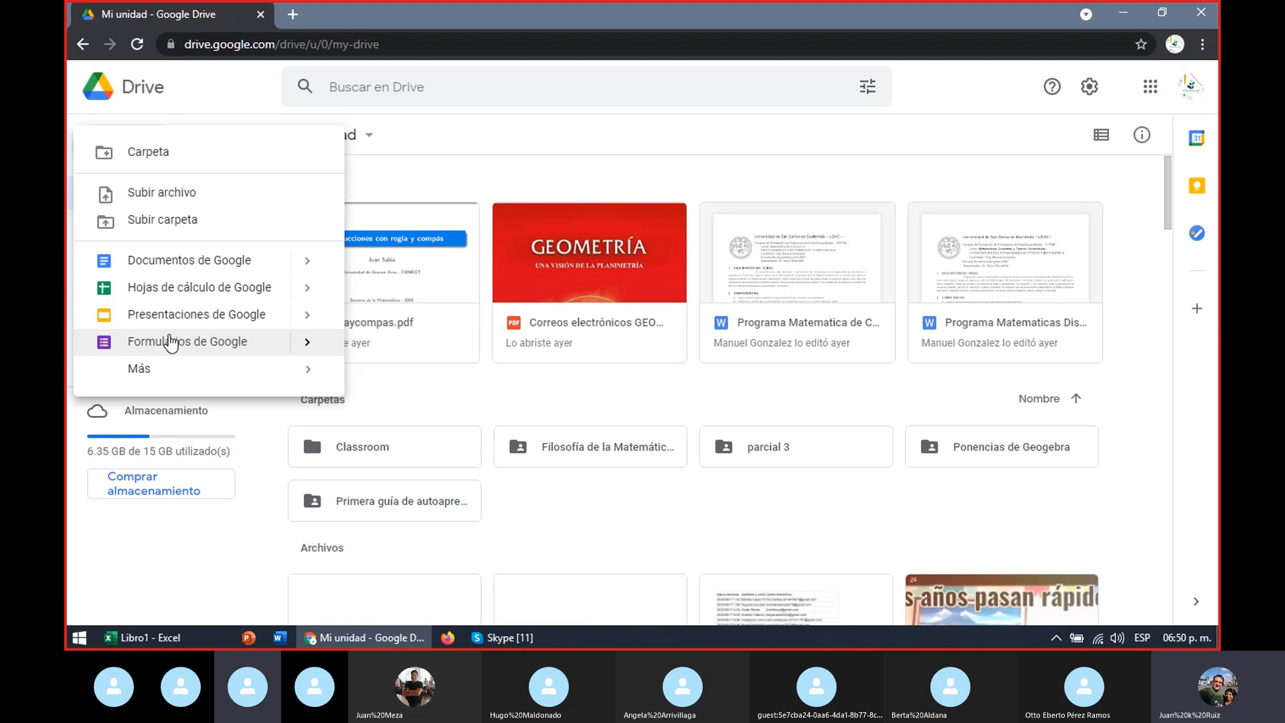
{"action": "left_click", "coordinate": [170, 342]}
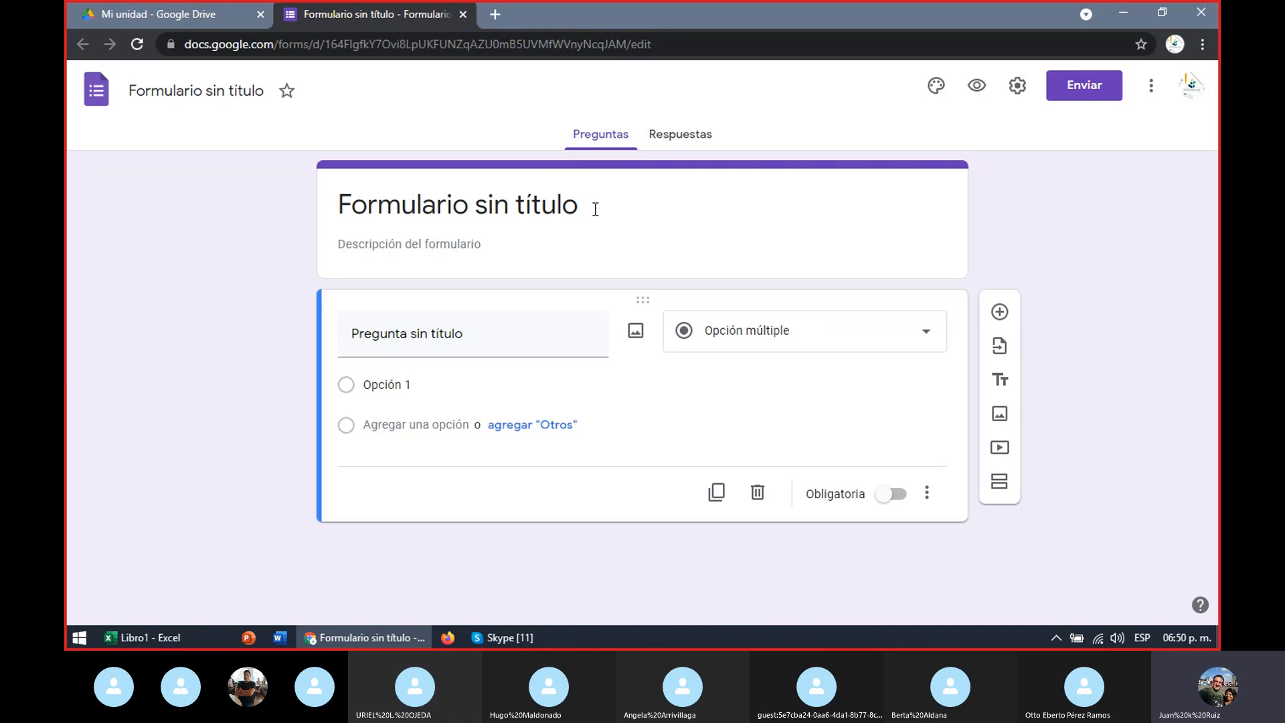
Step: Replace the form's default title with "Datos Personales"
{"action": "left_click", "coordinate": [597, 205]}
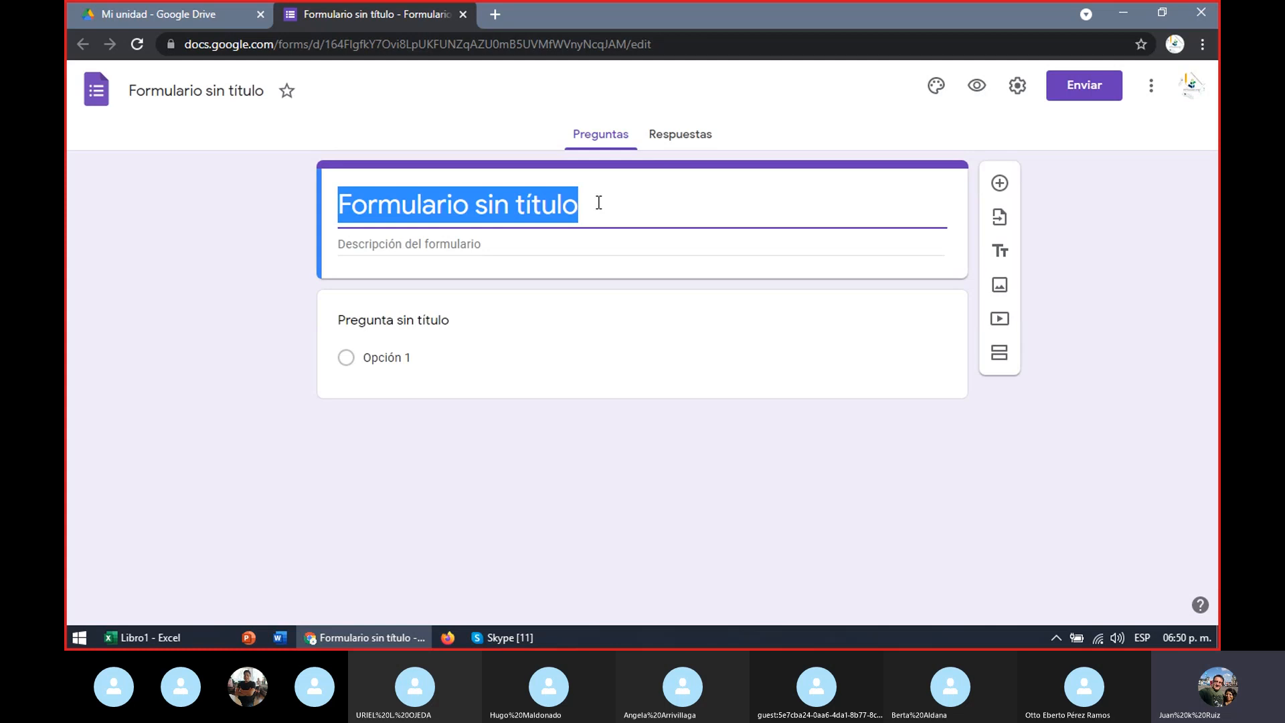
{"action": "key", "text": "BackSpace"}
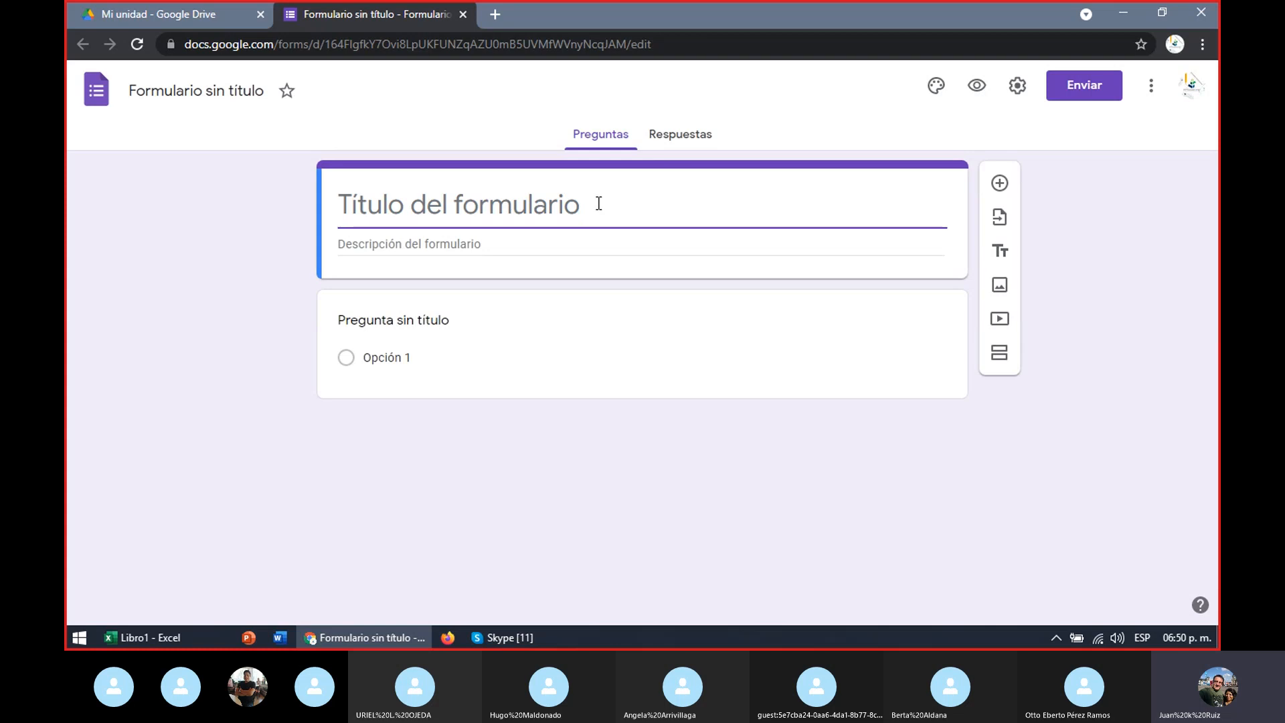
{"action": "type", "text": "Dat"}
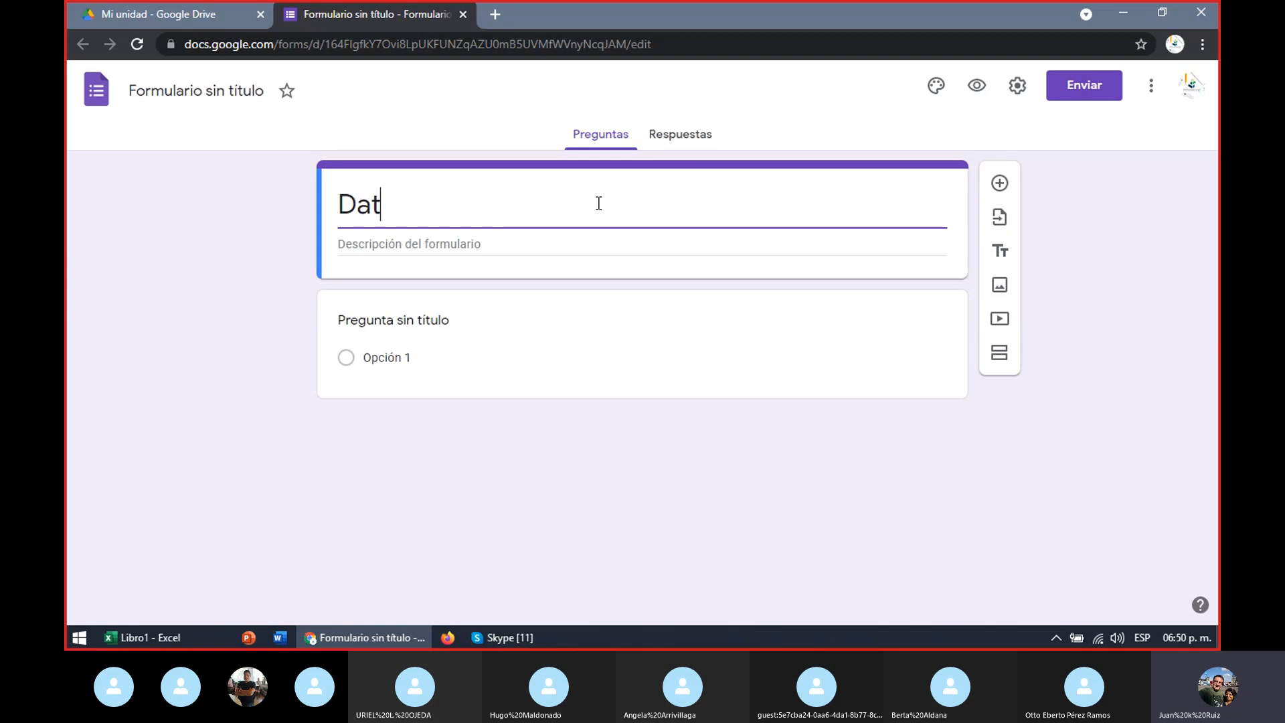
{"action": "type", "text": "os"}
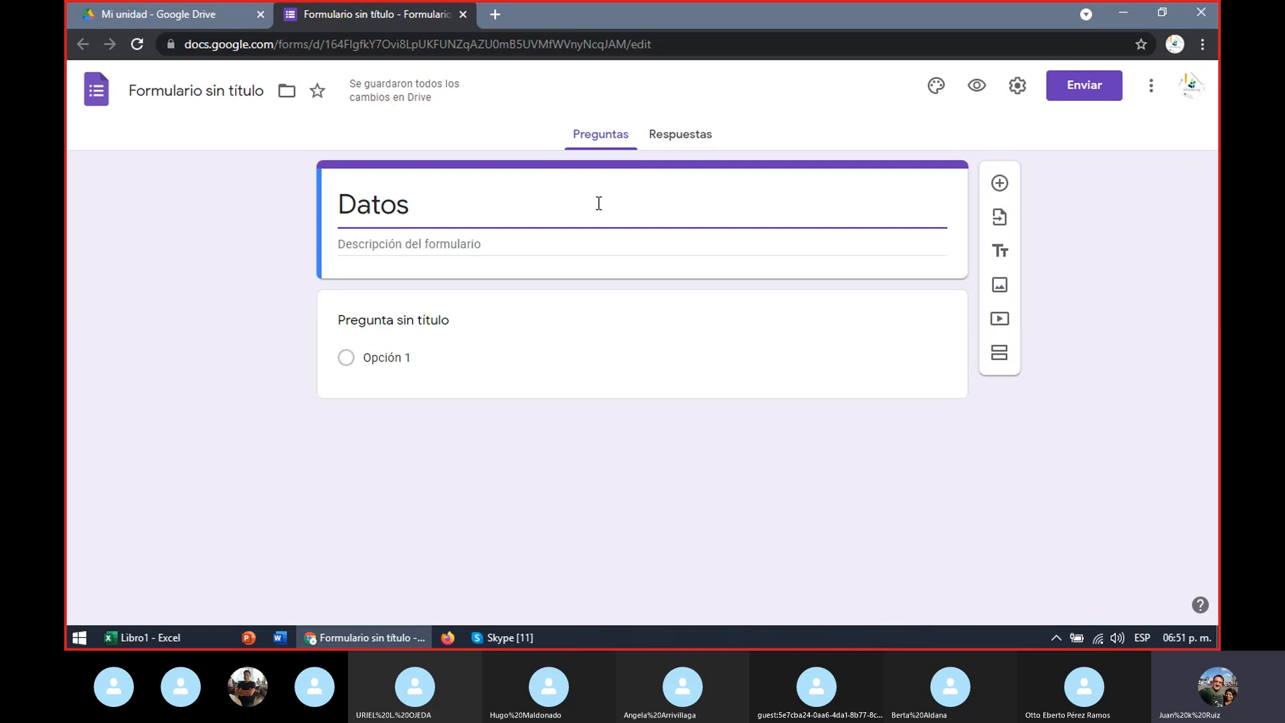
{"action": "type", "text": "Personales"}
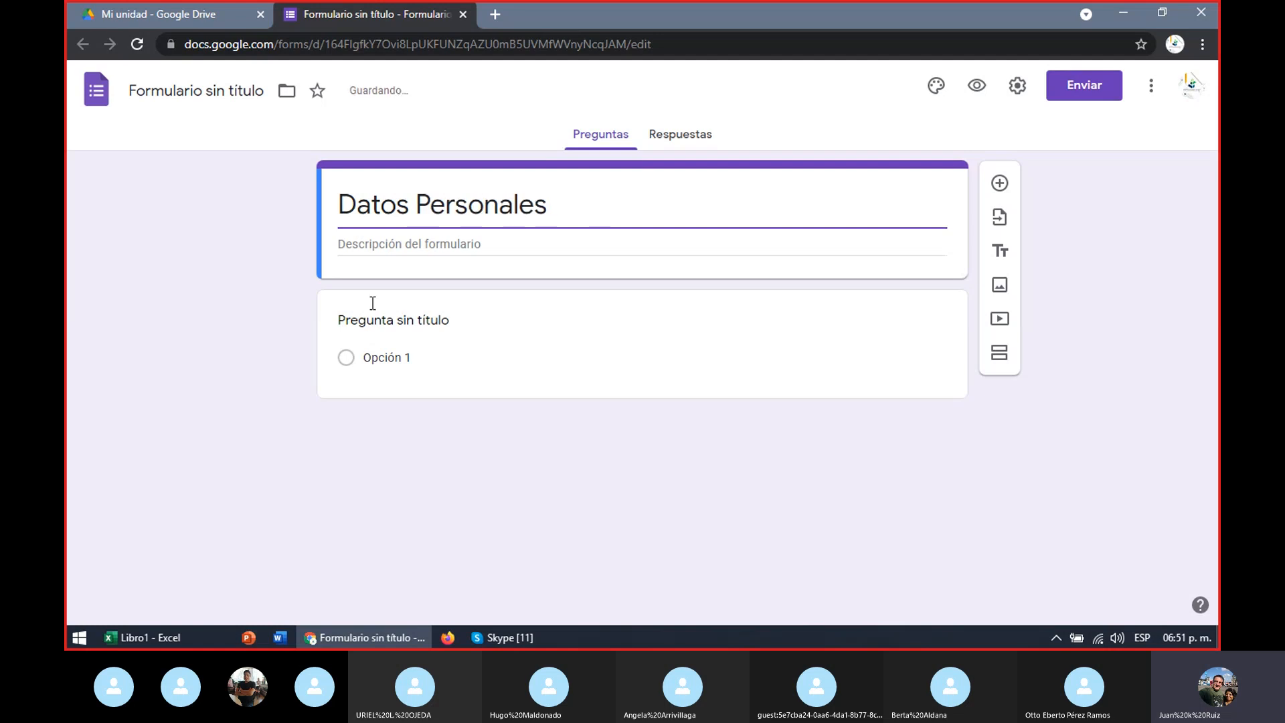
Step: Title the first question "En que rango de edad se encuentra" and choose Opción múltiple as its question type
{"action": "left_click", "coordinate": [375, 319]}
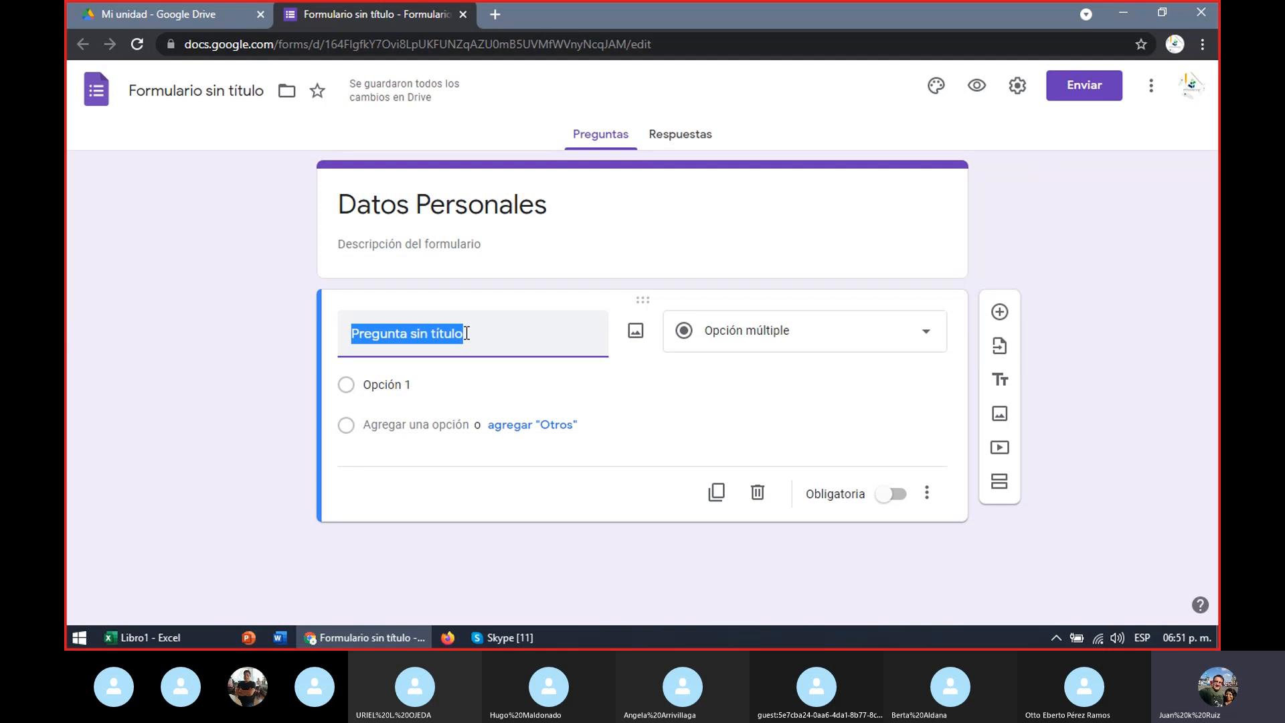
{"action": "left_click", "coordinate": [129, 643]}
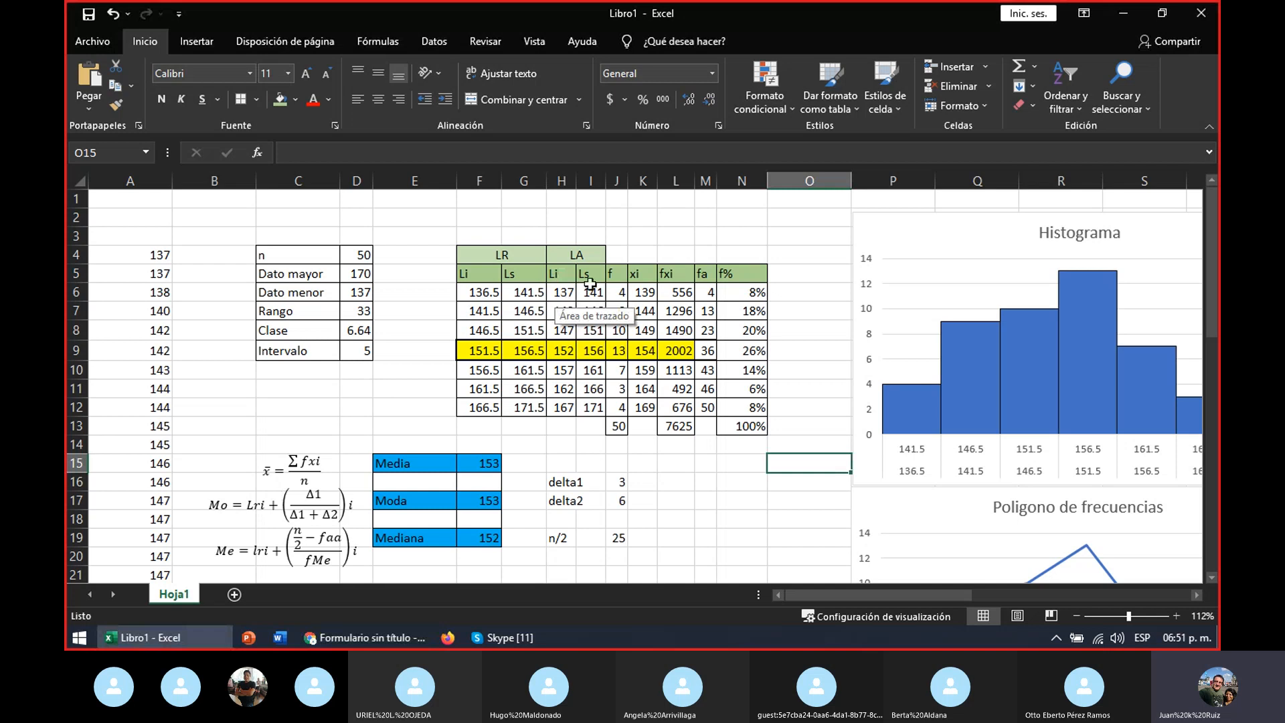
{"action": "left_click", "coordinate": [426, 636]}
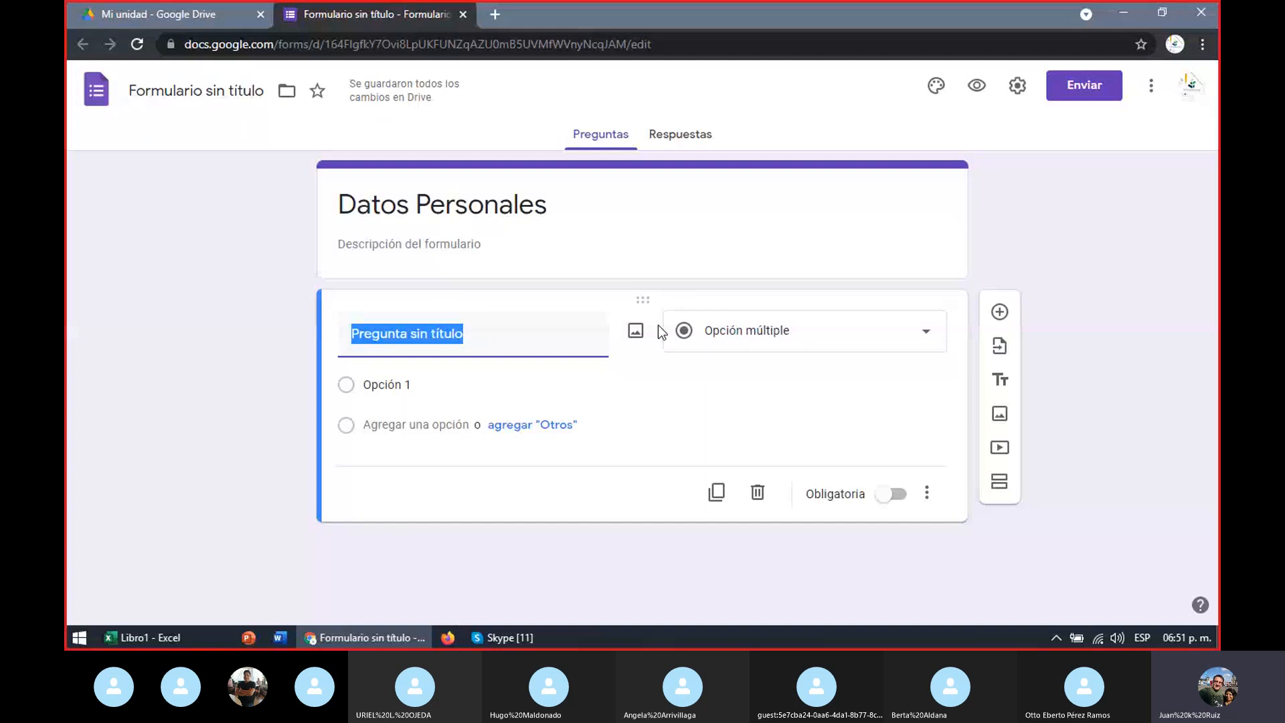
{"action": "type", "text": "En que rango "}
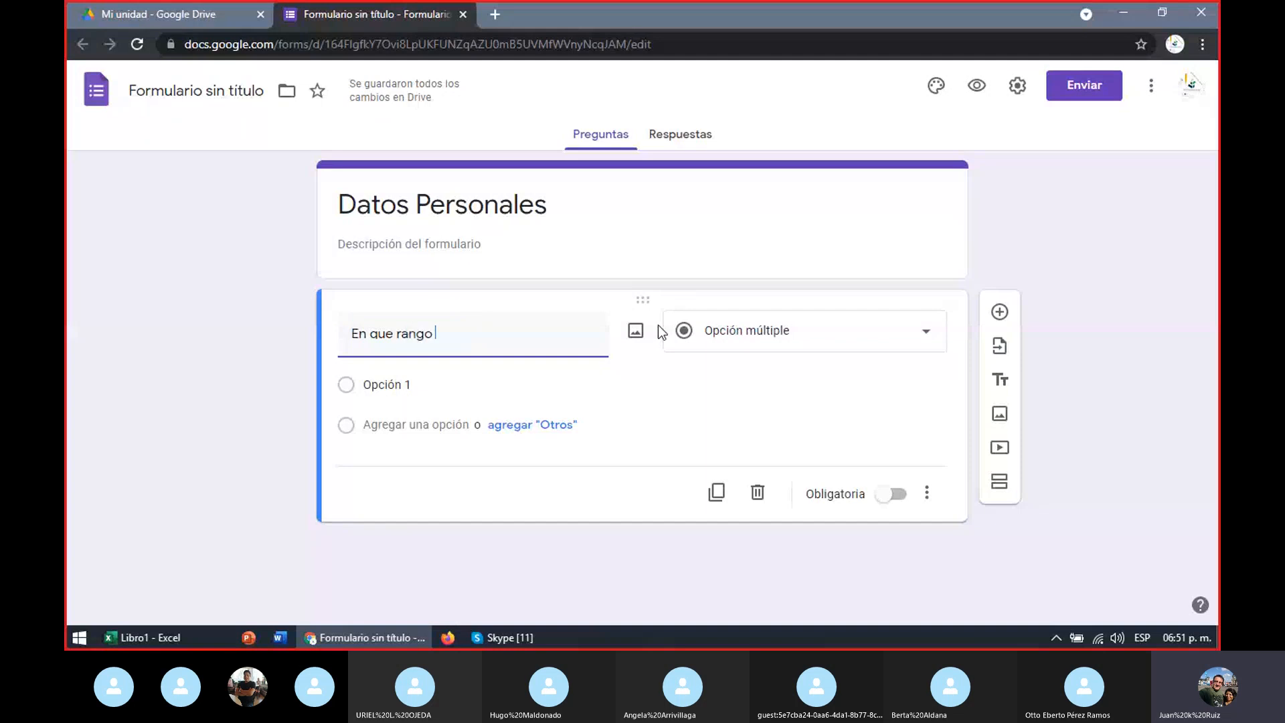
{"action": "type", "text": "de edad se encuentra"}
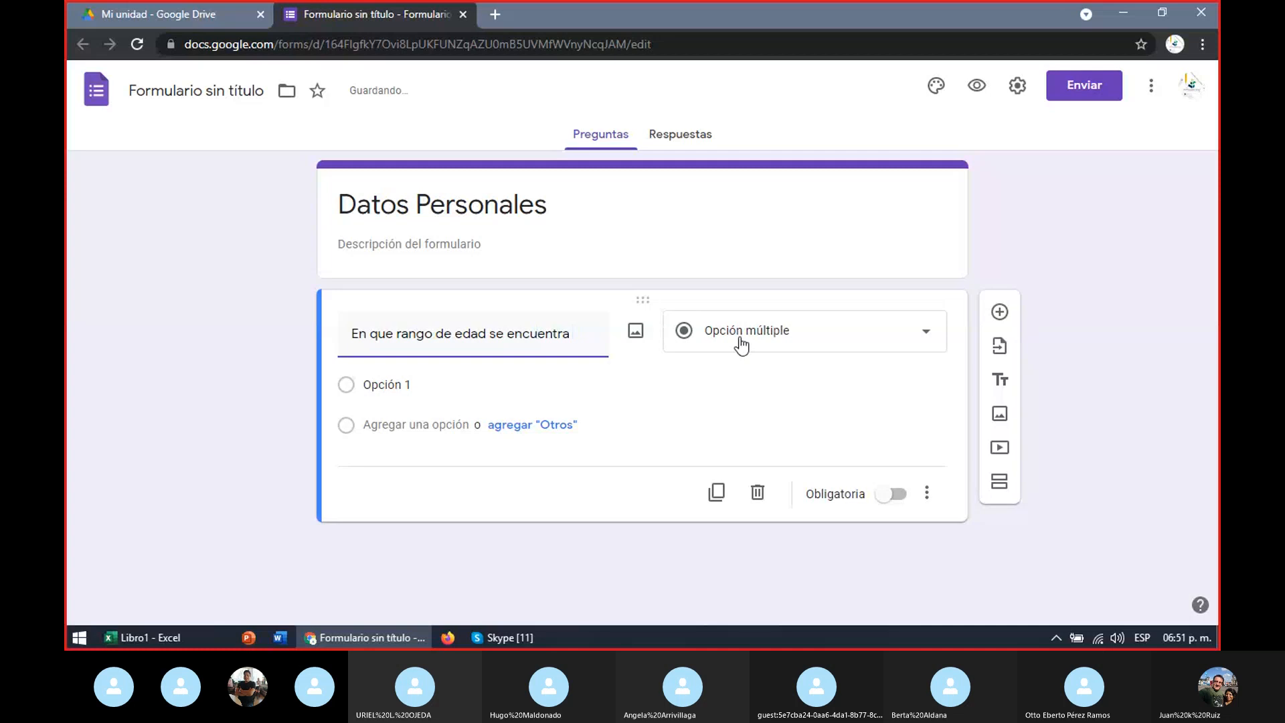
{"action": "left_click", "coordinate": [929, 333]}
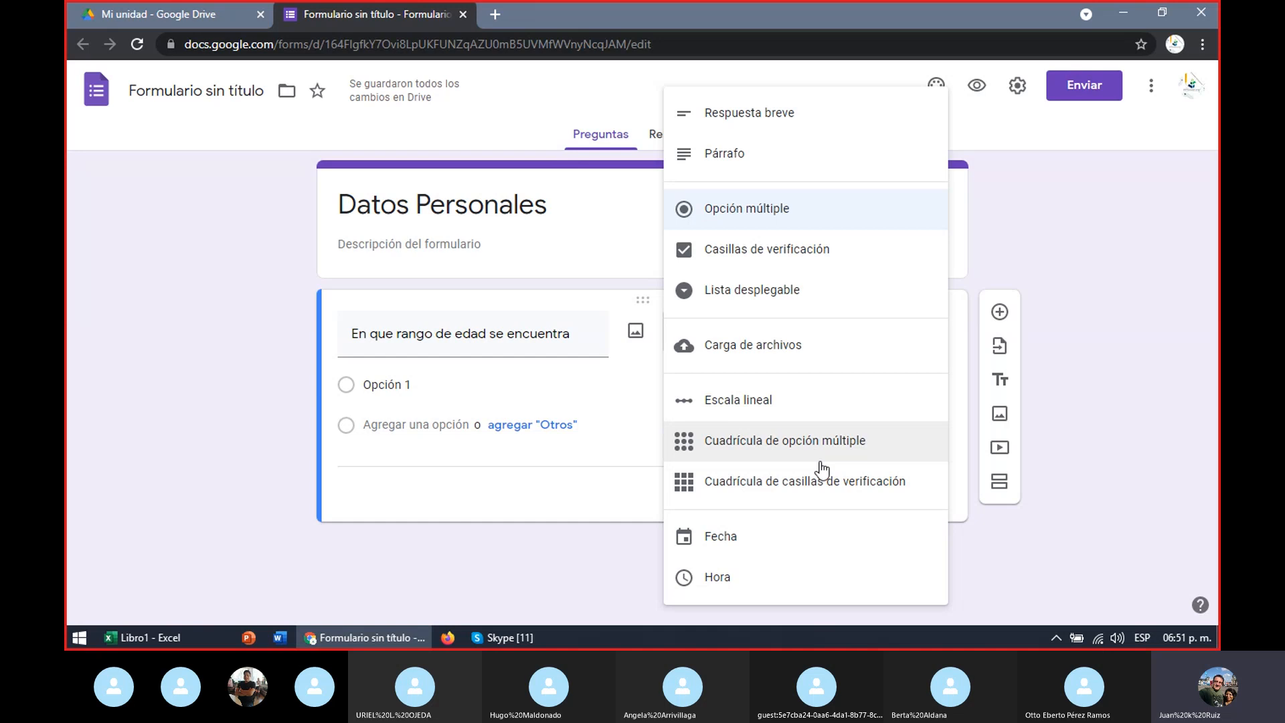
{"action": "left_click", "coordinate": [741, 221]}
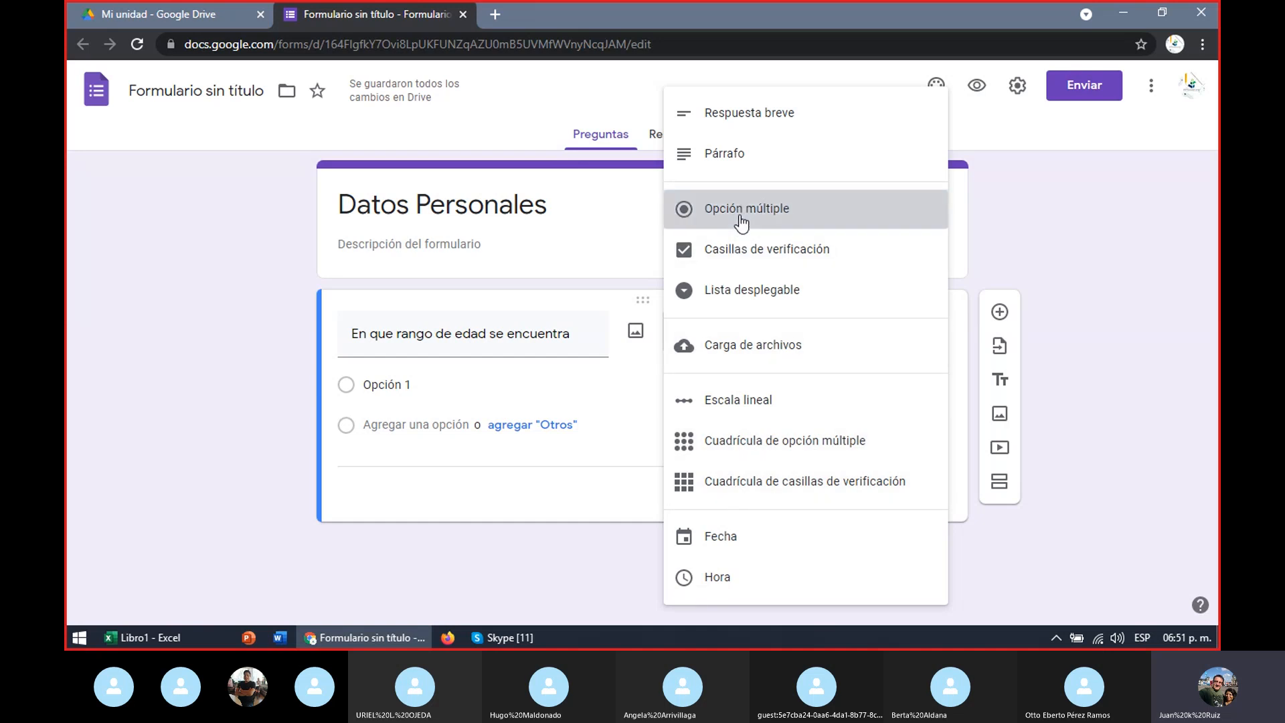
Step: Enter 0-4 and 5-9 as the first two answer options of the age range question
{"action": "left_click", "coordinate": [435, 384]}
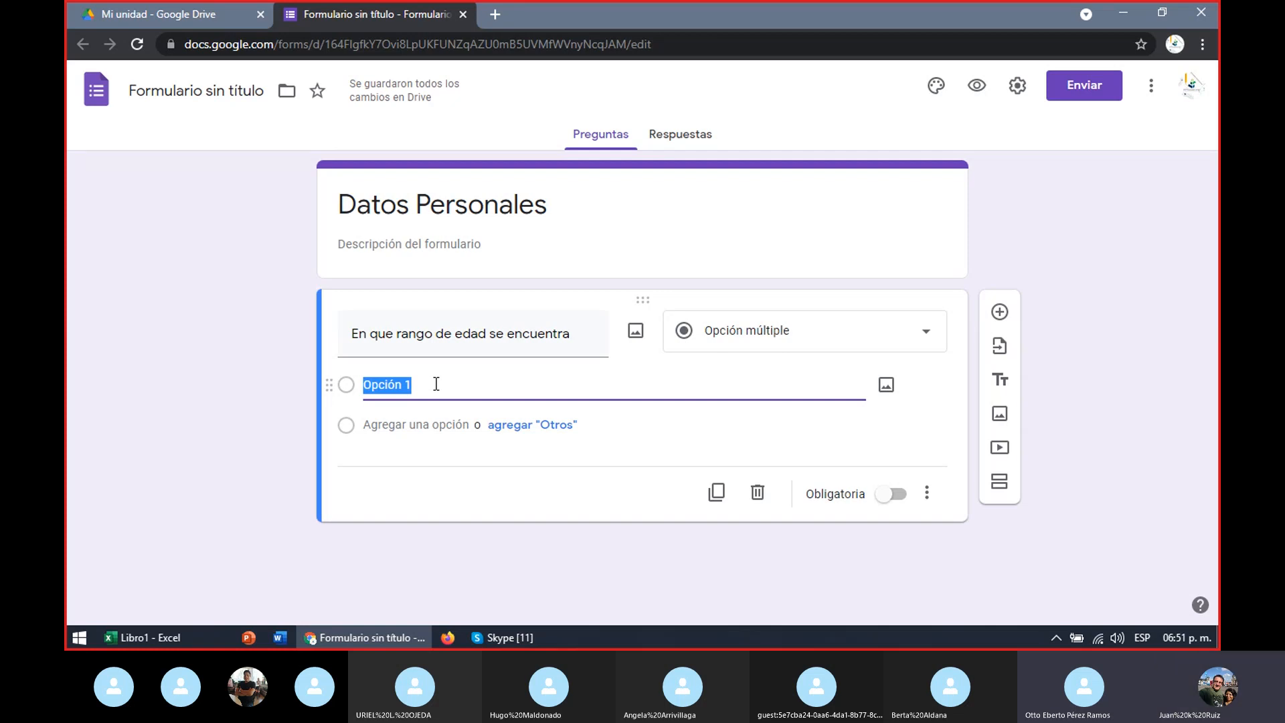
{"action": "type", "text": "0"}
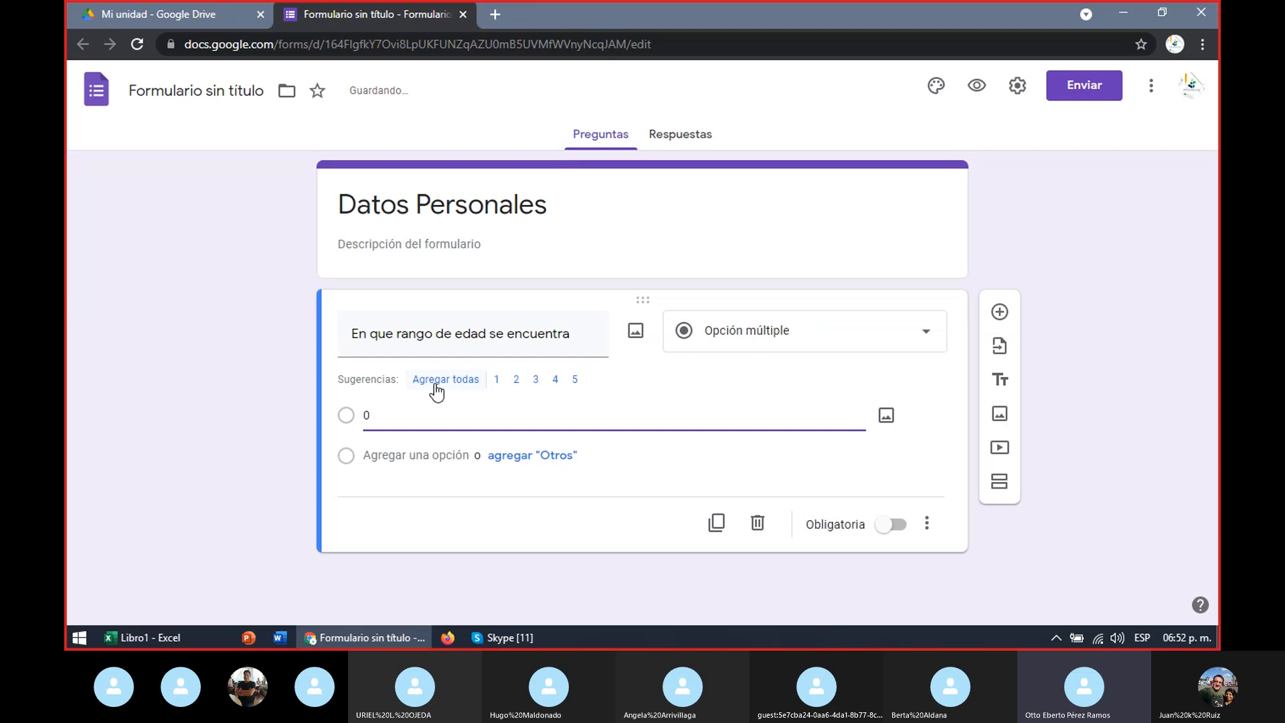
{"action": "type", "text": "-"}
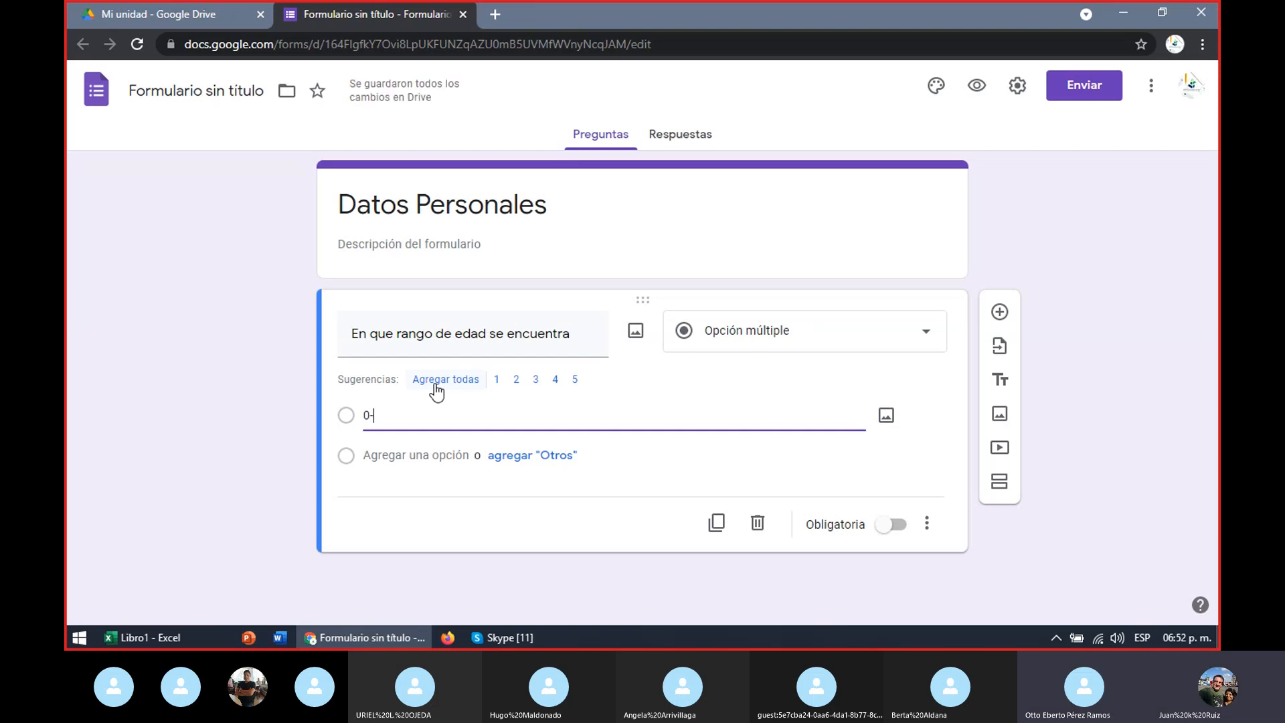
{"action": "type", "text": "4"}
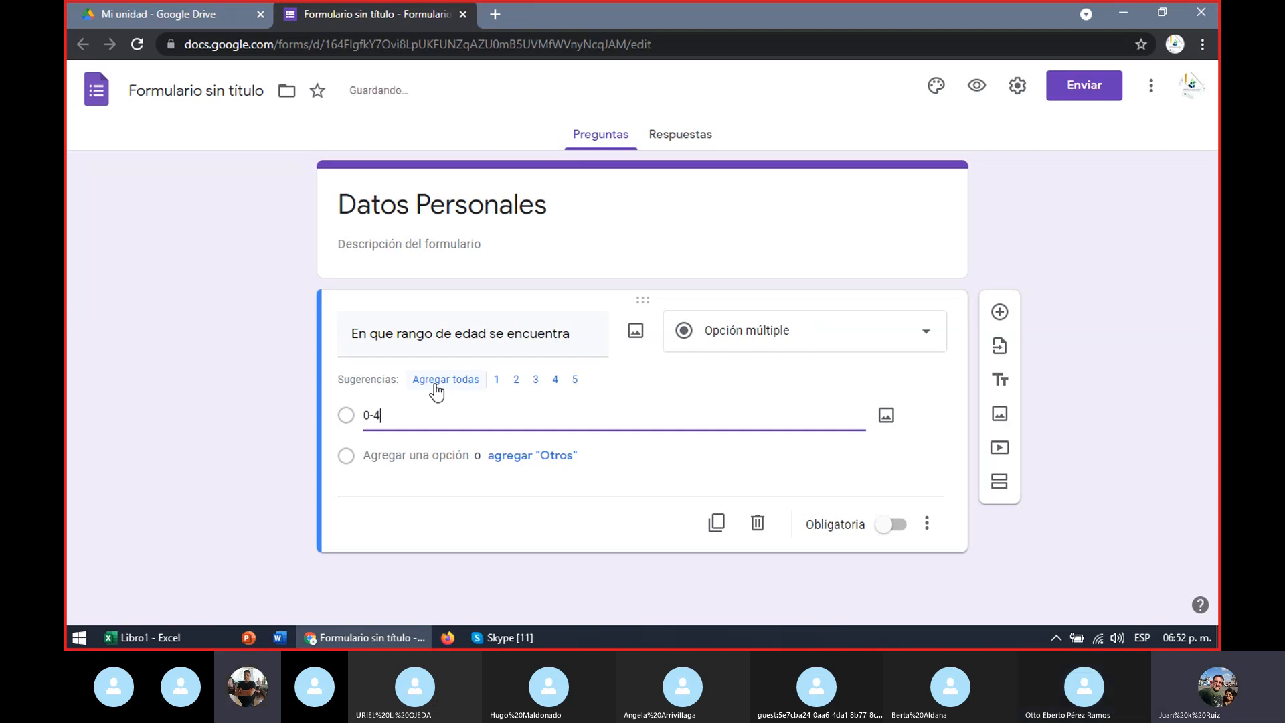
{"action": "left_click", "coordinate": [402, 456]}
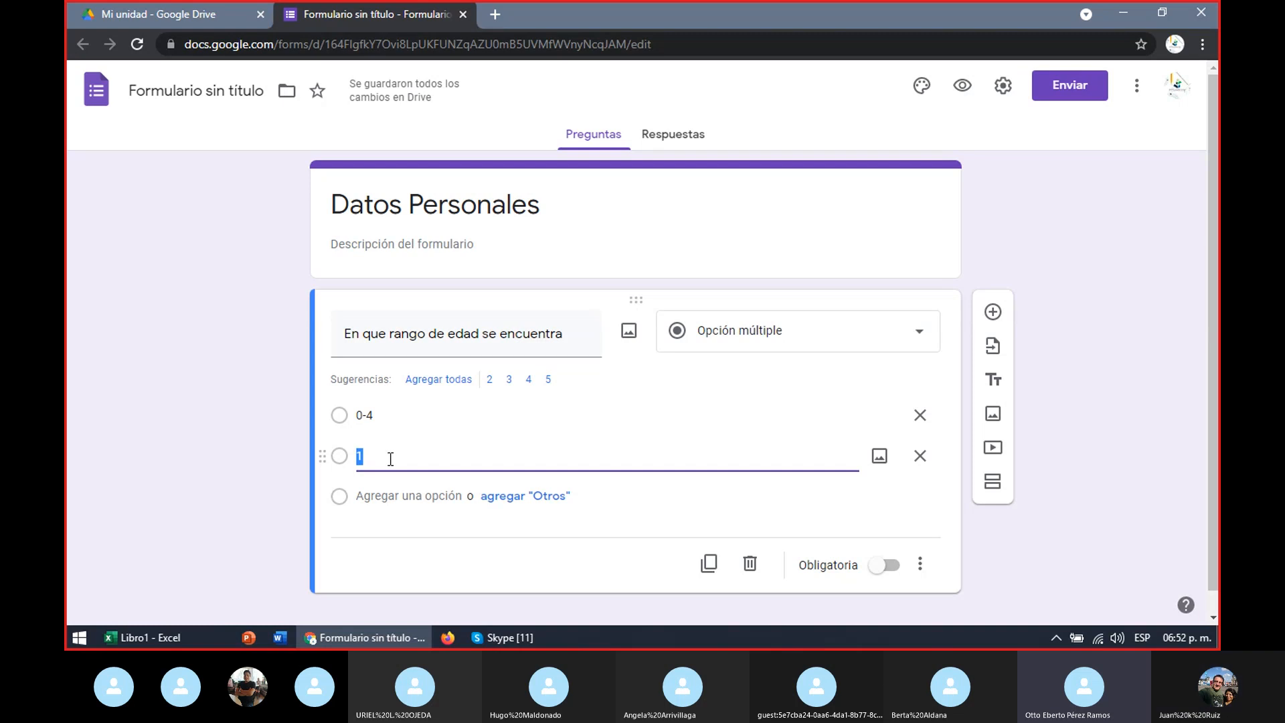
{"action": "type", "text": "5"}
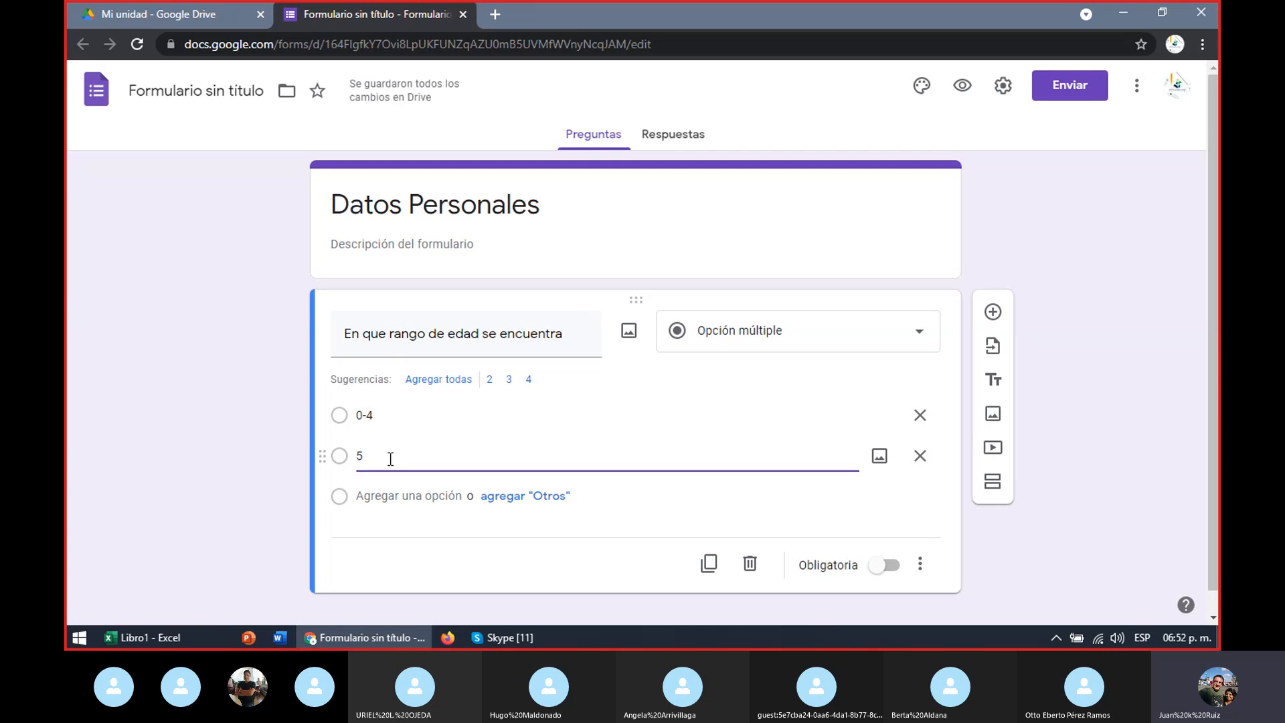
{"action": "type", "text": "9"}
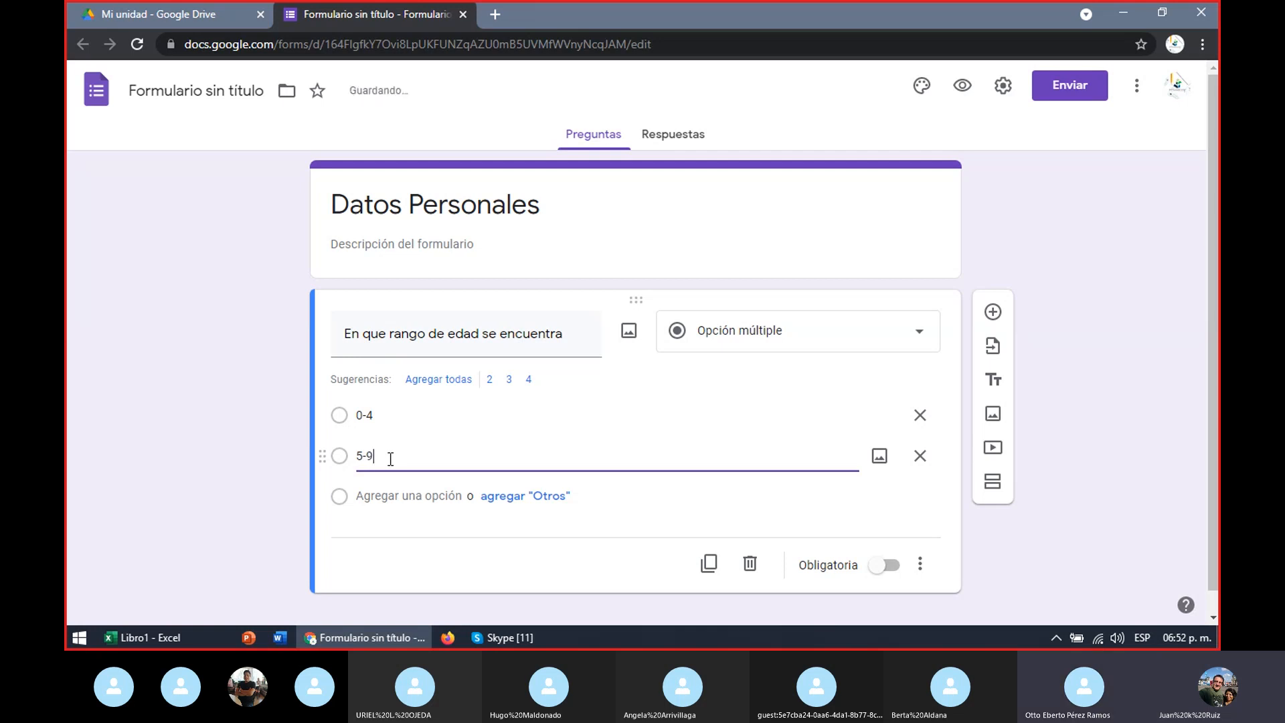
Step: Add 10-14 and 15-19 as the third and fourth answer options of the age range question
{"action": "left_click", "coordinate": [372, 496]}
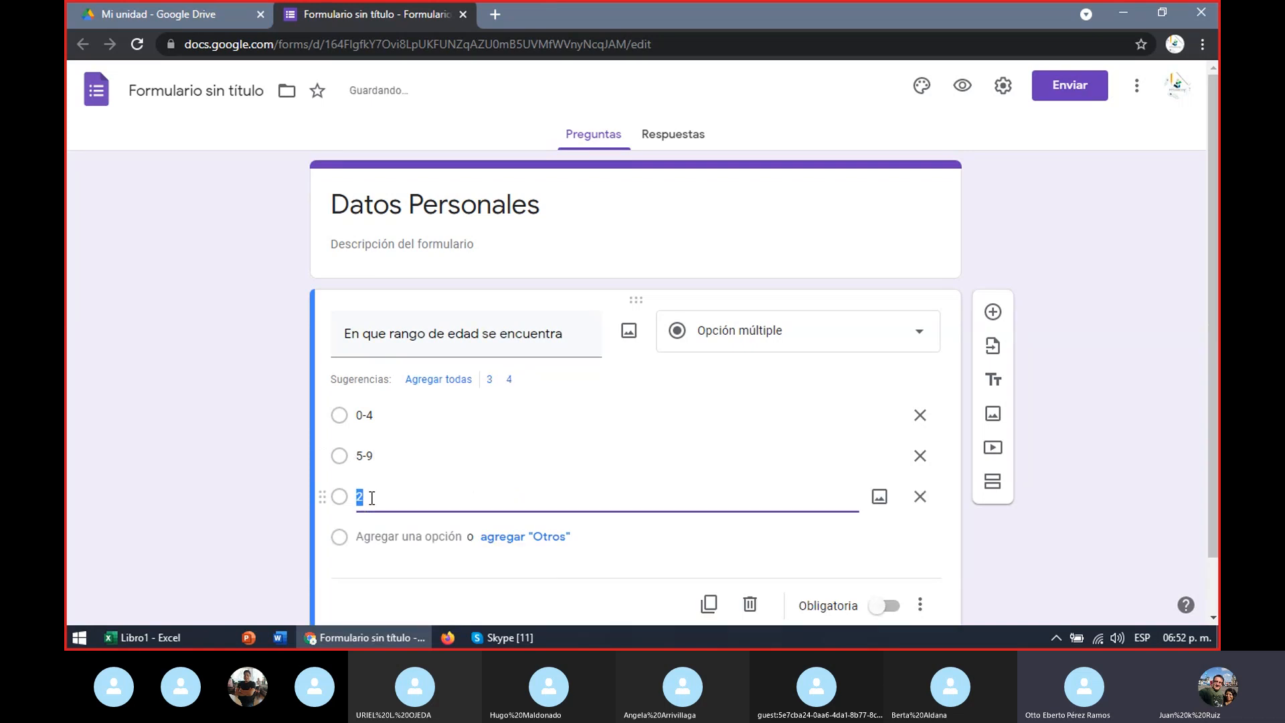
{"action": "type", "text": "1"}
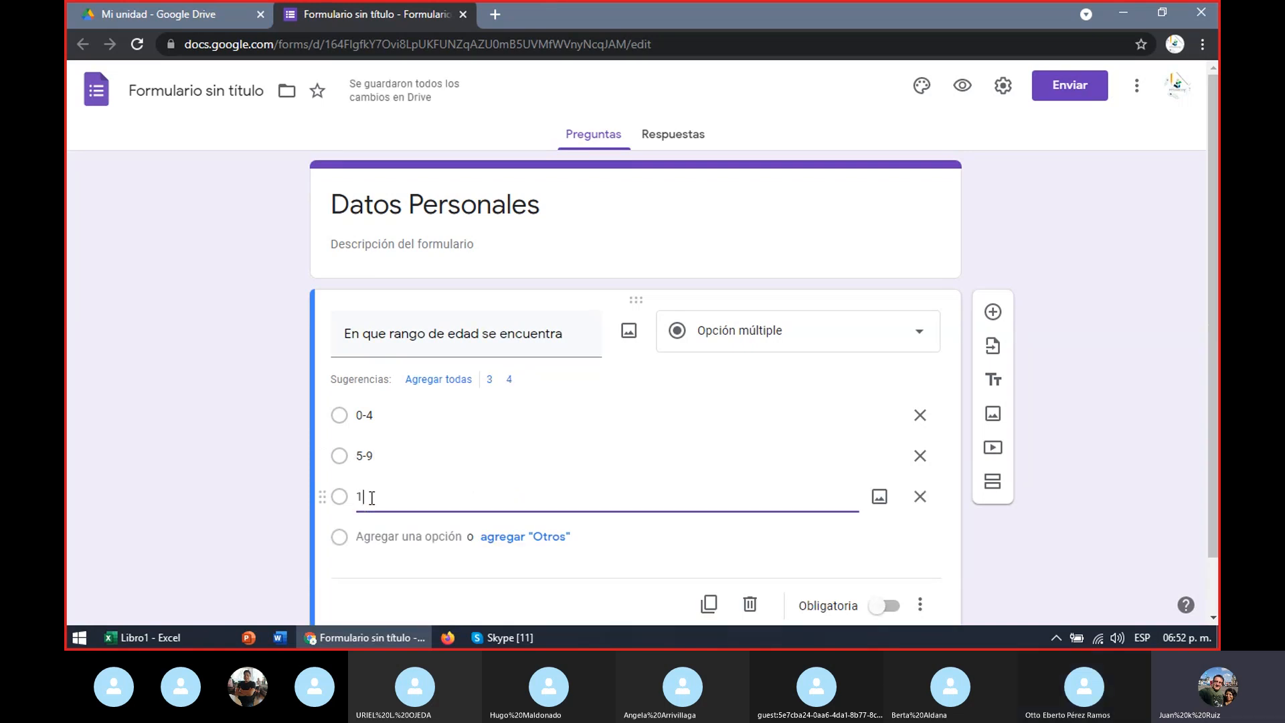
{"action": "type", "text": "0-14"}
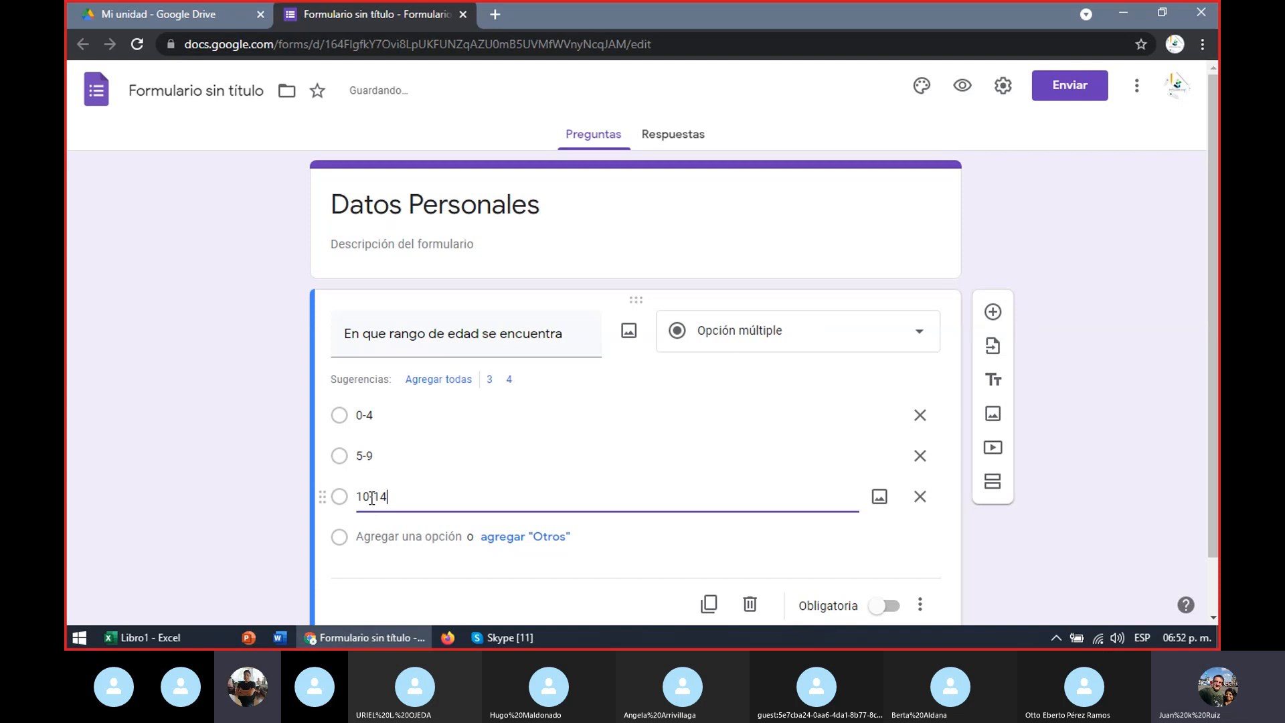
{"action": "left_click", "coordinate": [373, 536]}
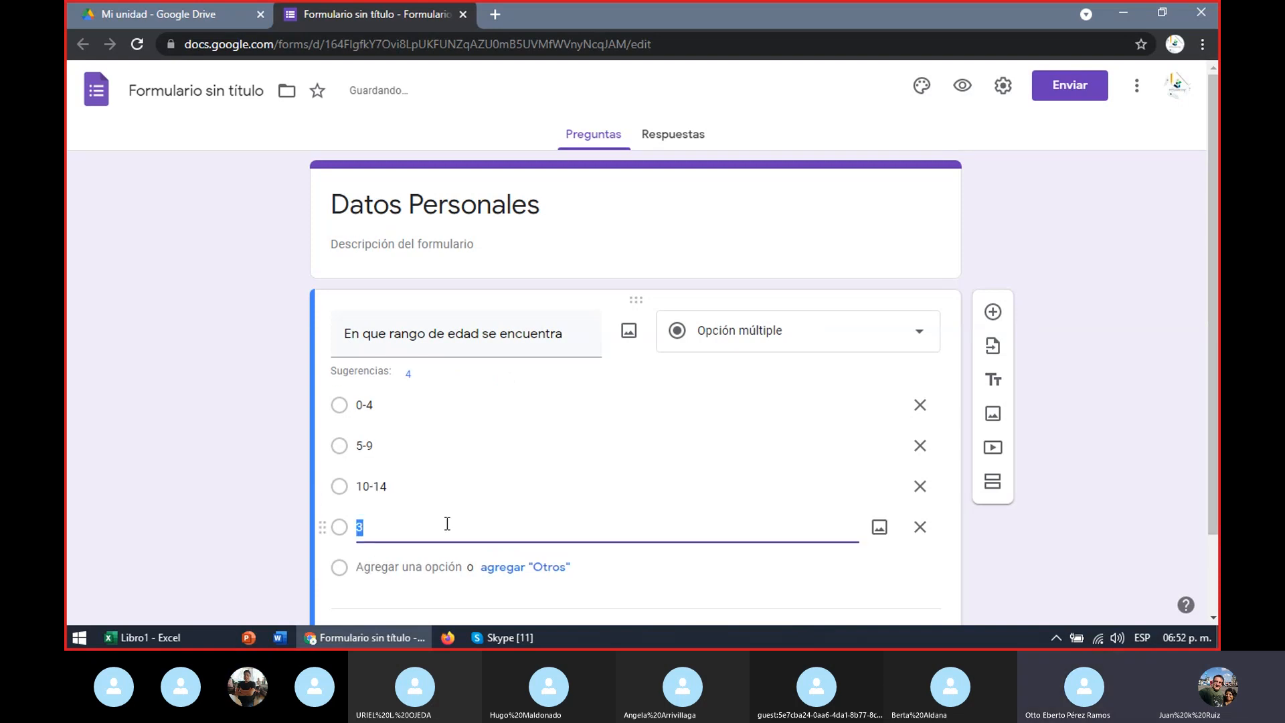
{"action": "type", "text": "15-1"}
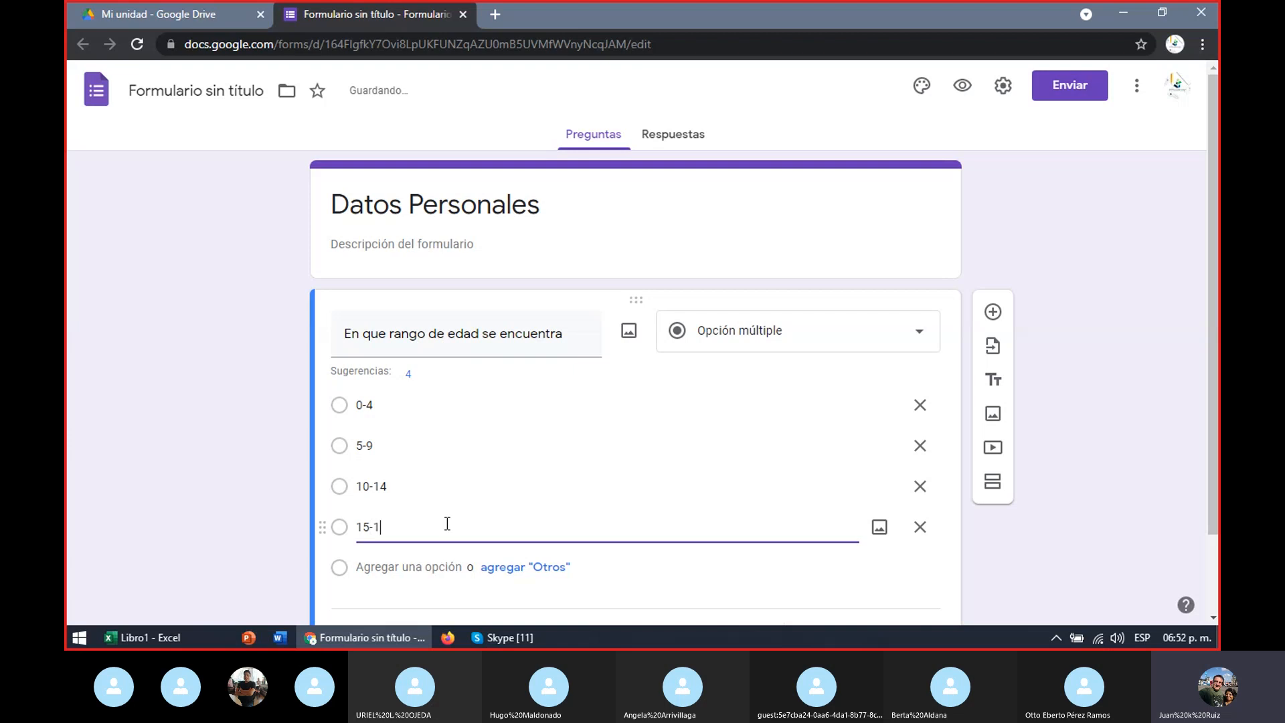
{"action": "type", "text": "6"}
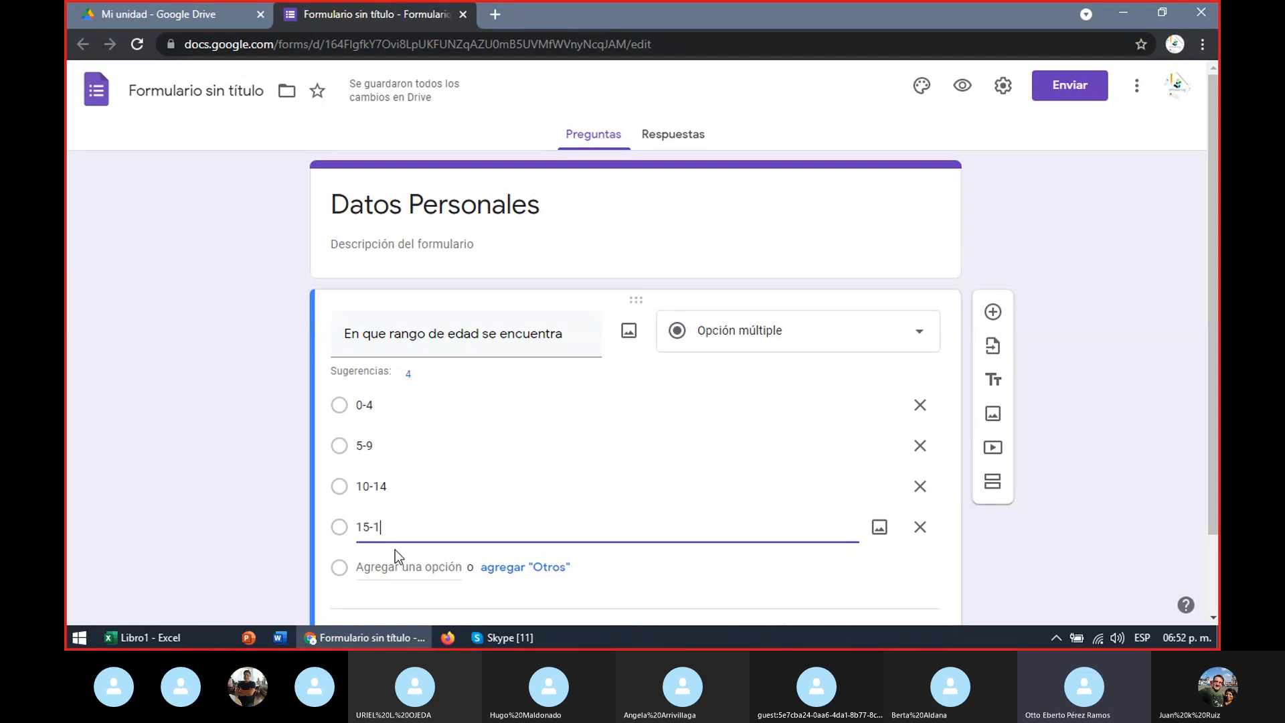
{"action": "type", "text": "9"}
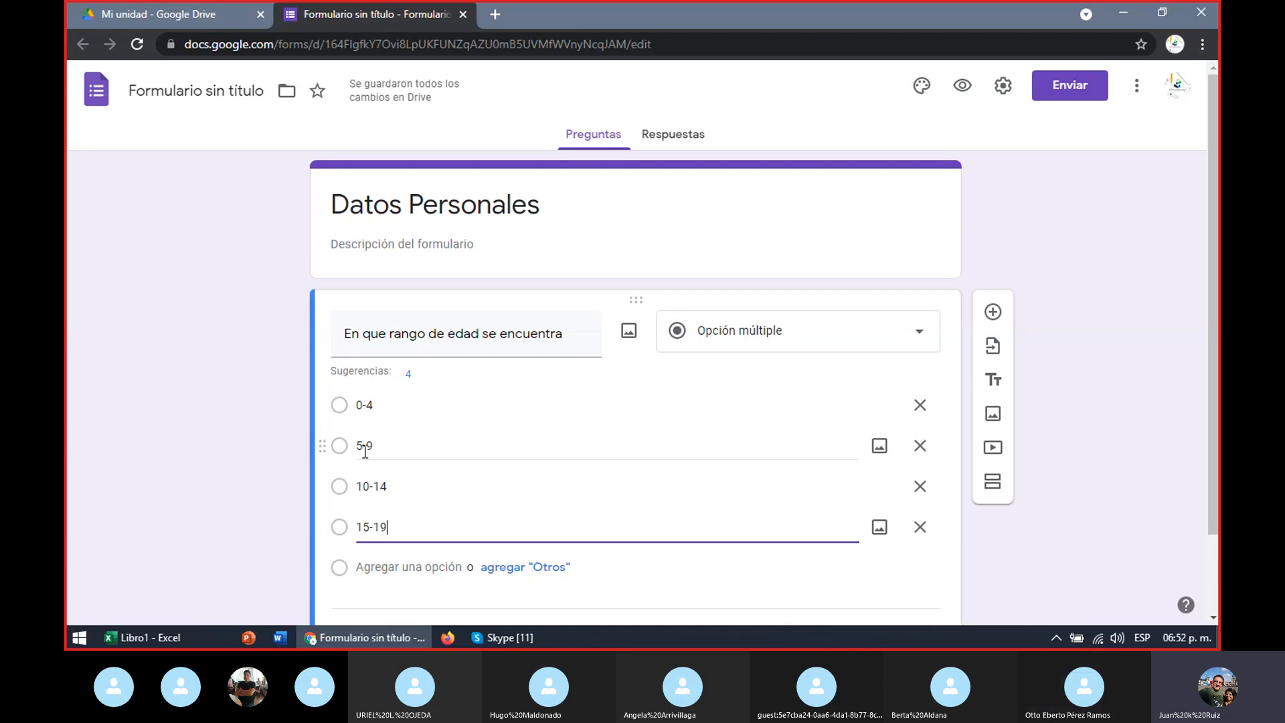
Step: Change the first two answer options of the age range question to 0-9 and 10-19
{"action": "left_click", "coordinate": [378, 405]}
{"action": "left_click", "coordinate": [382, 407]}
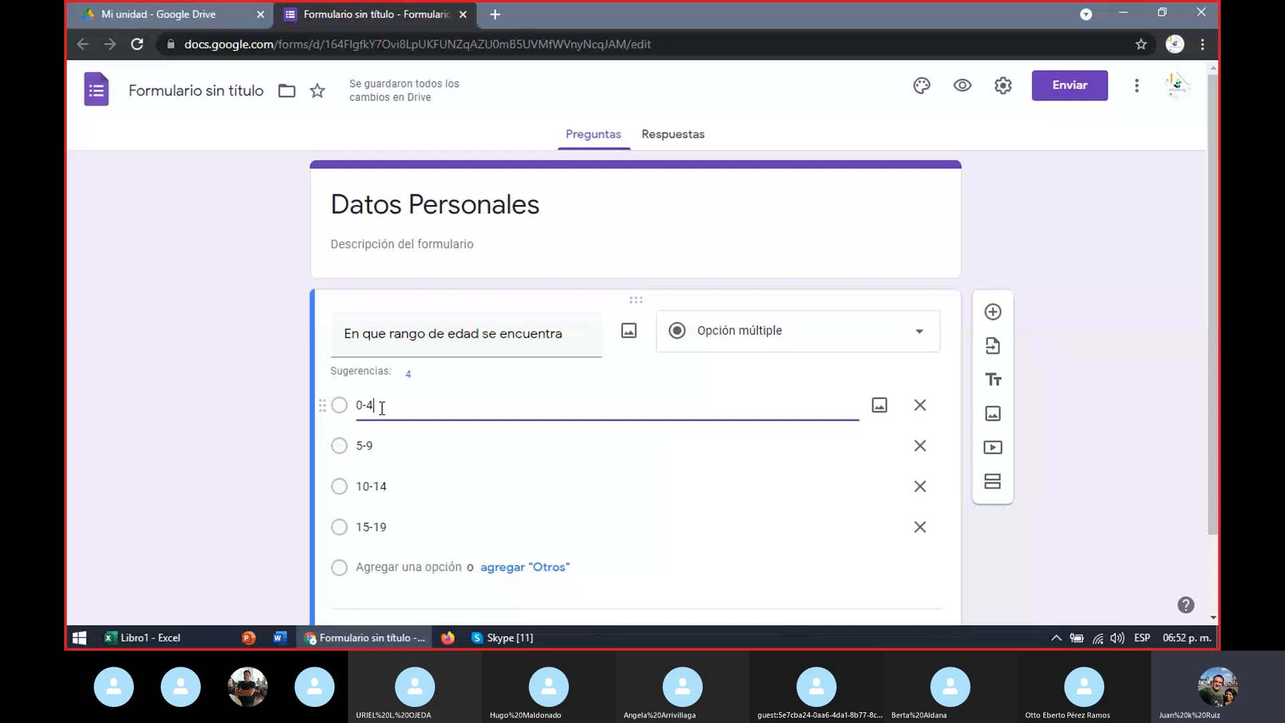
{"action": "key", "text": "BackSpace"}
{"action": "type", "text": "9"}
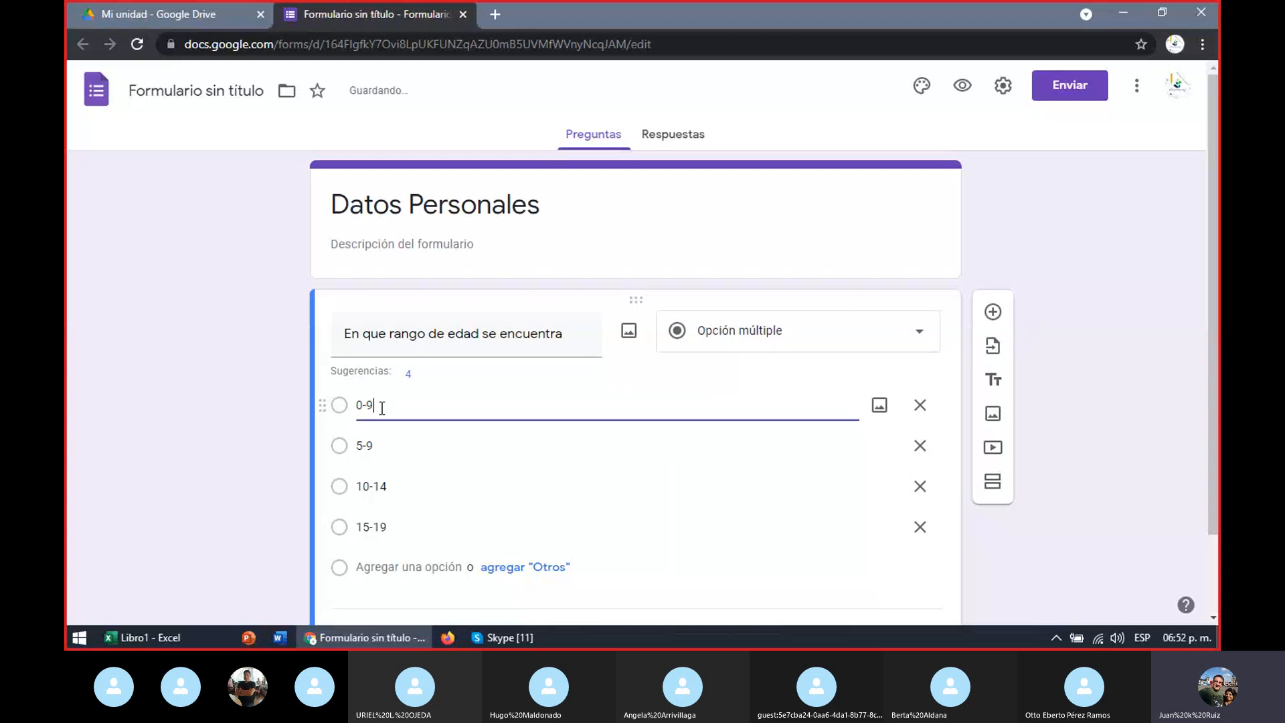
{"action": "left_click", "coordinate": [372, 447]}
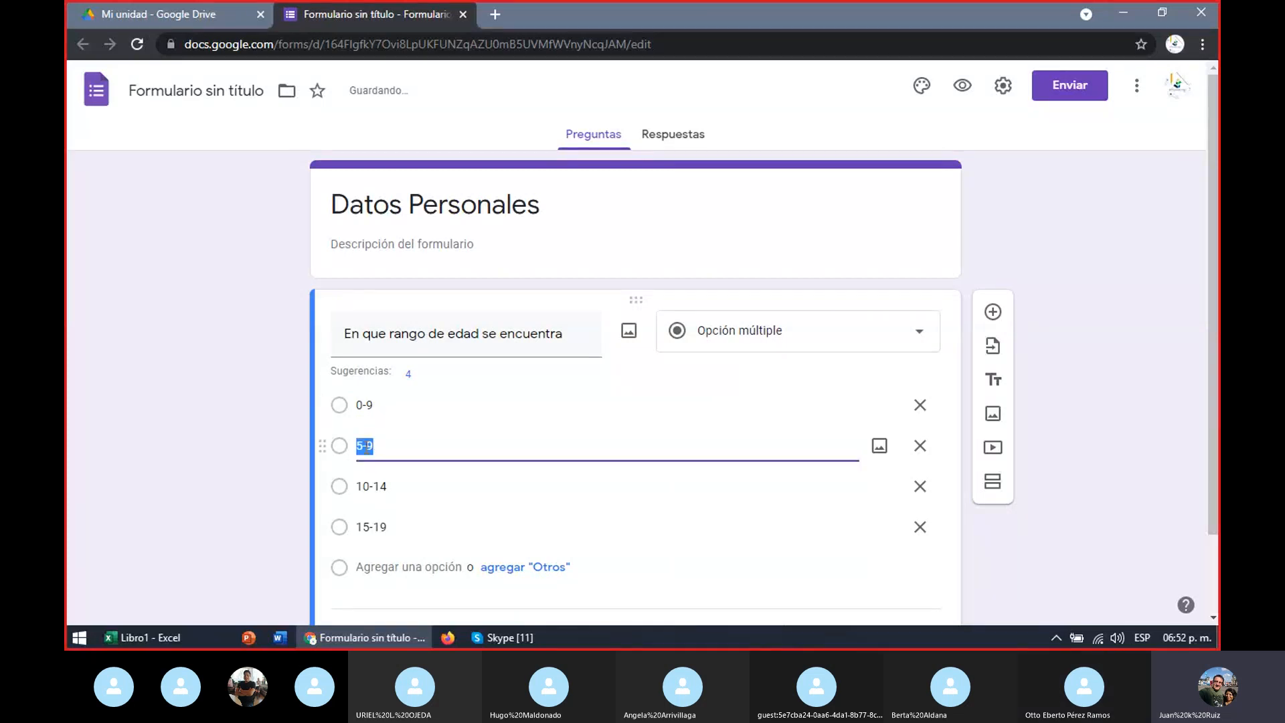
{"action": "left_click", "coordinate": [366, 445]}
{"action": "key", "text": "BackSpace"}
{"action": "type", "text": "10"}
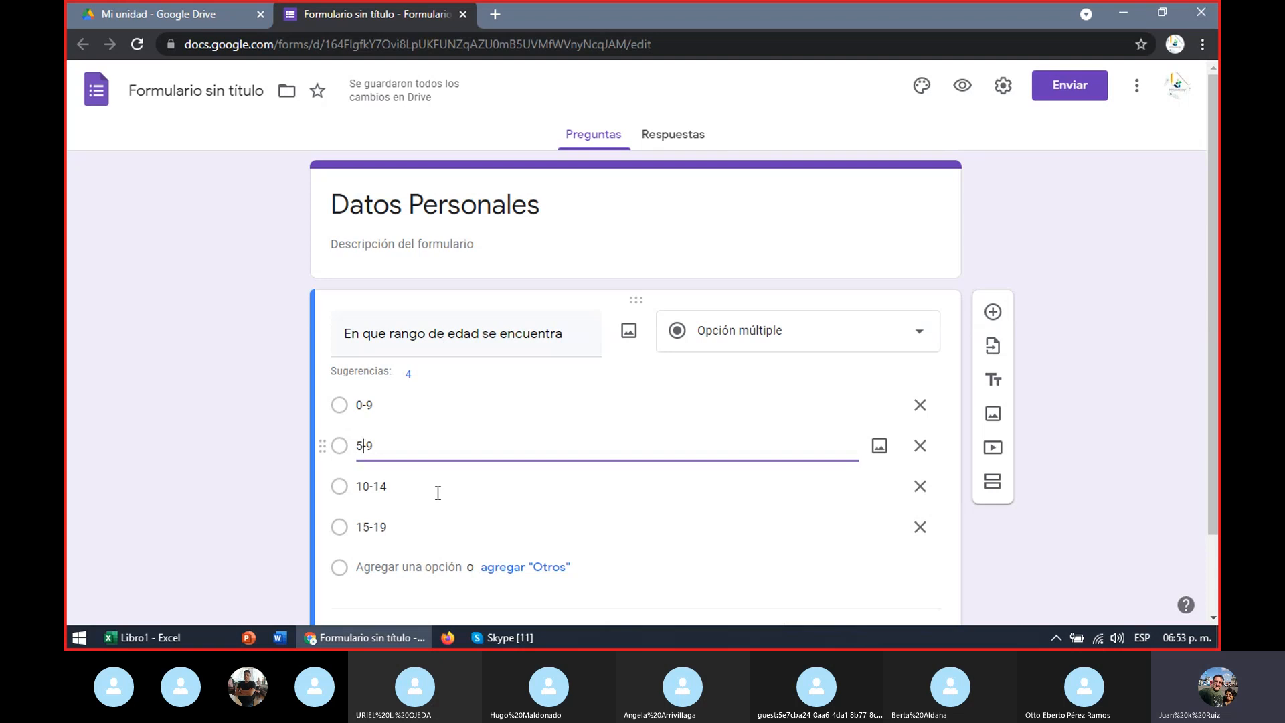
{"action": "type", "text": "-1"}
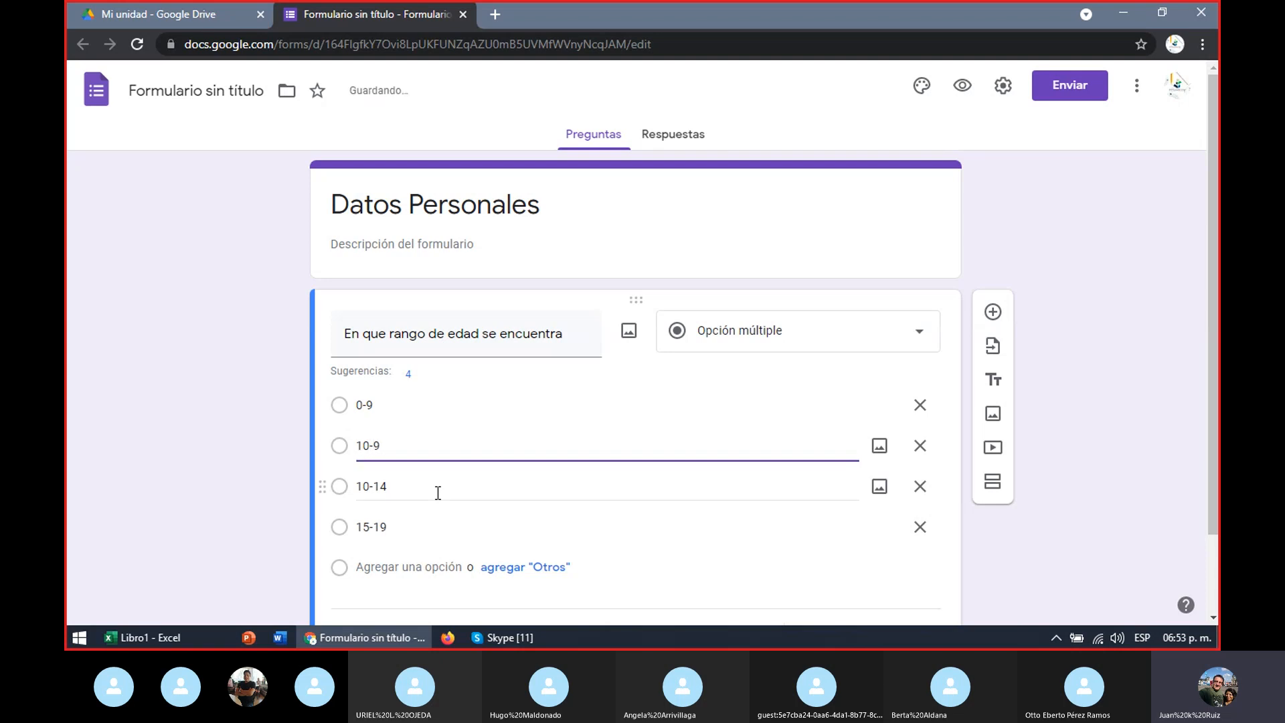
Step: Change the third and fourth answer options of the age range question to 20-29 and 30-39
{"action": "triple_click", "coordinate": [371, 487]}
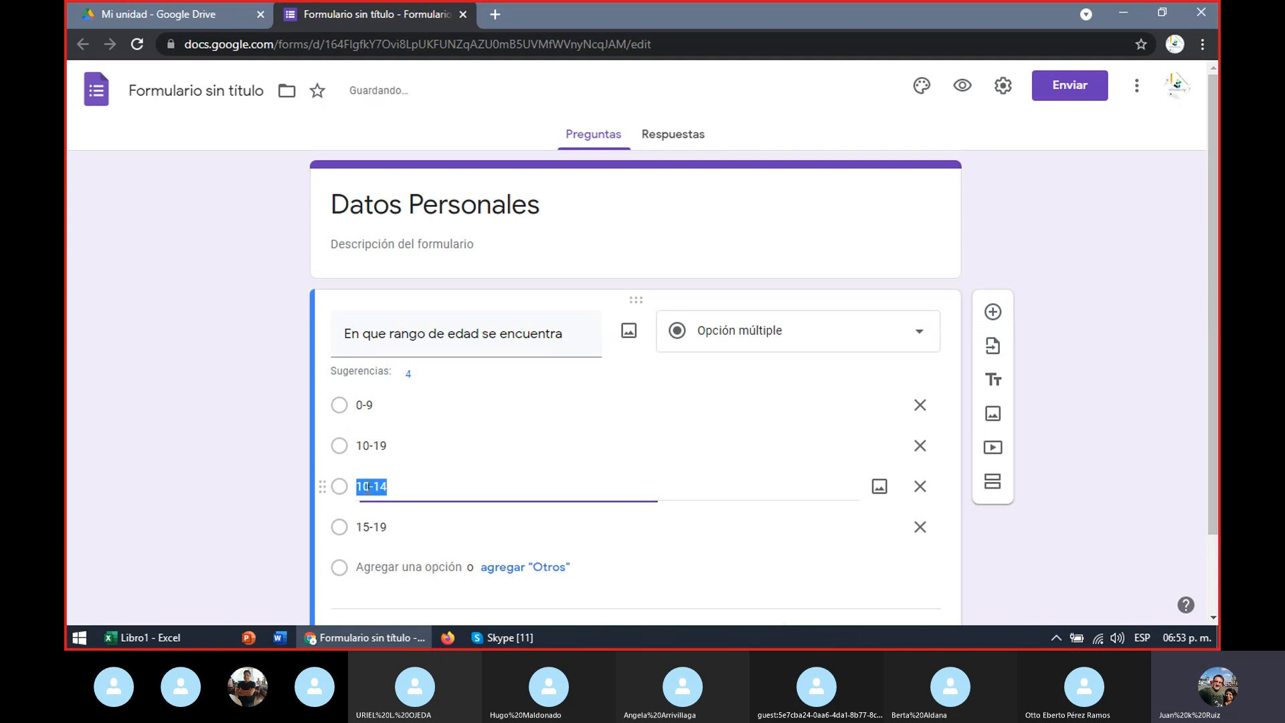
{"action": "left_click", "coordinate": [370, 487]}
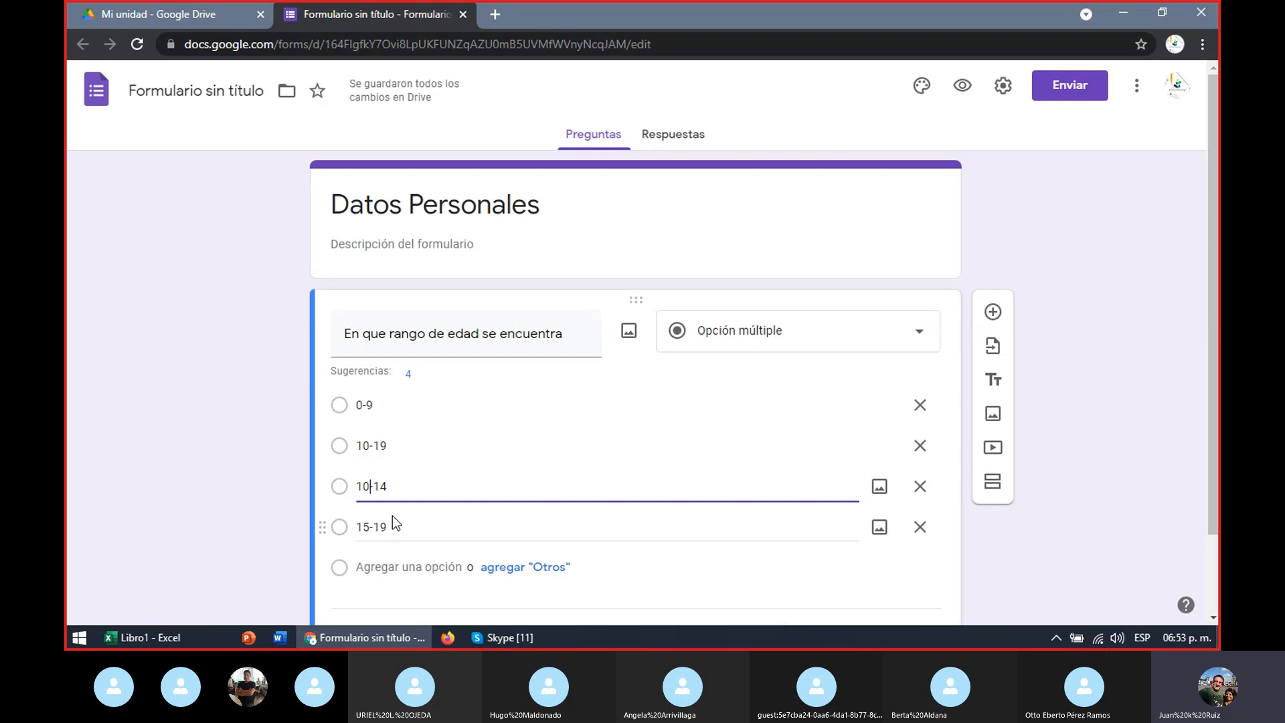
{"action": "key", "text": "BackSpace"}
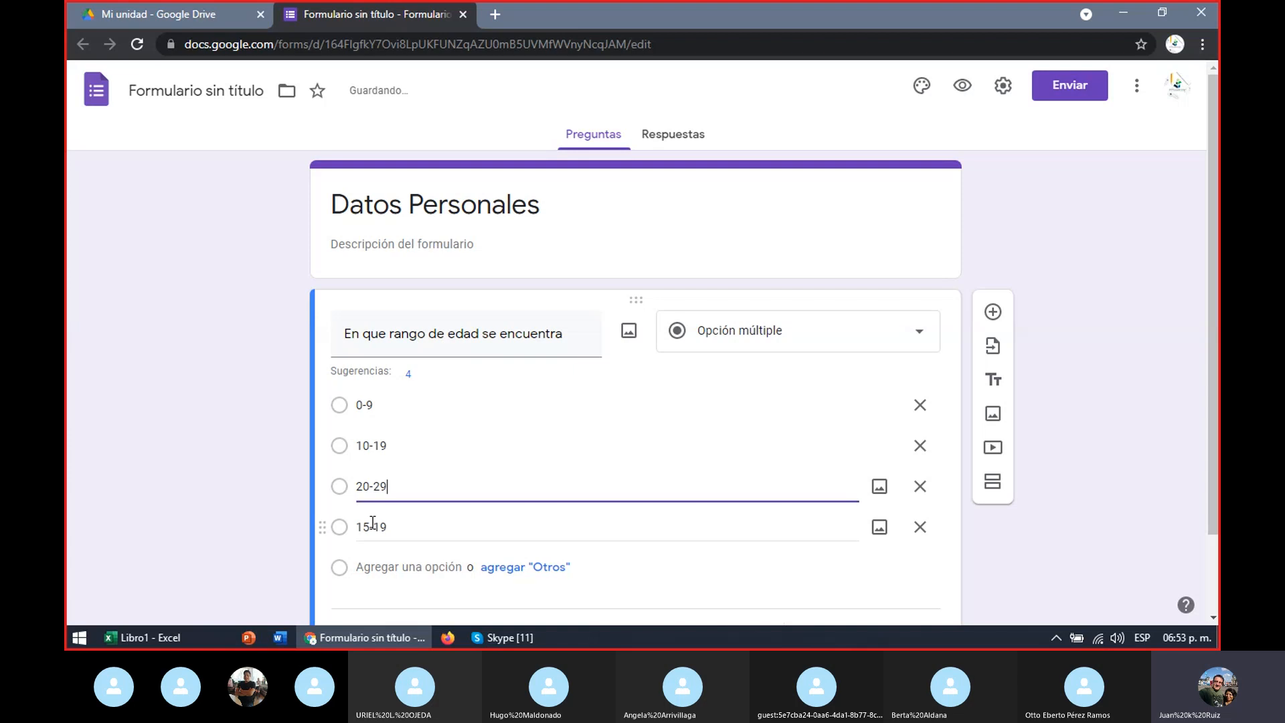
{"action": "triple_click", "coordinate": [371, 526]}
{"action": "left_click", "coordinate": [371, 526]}
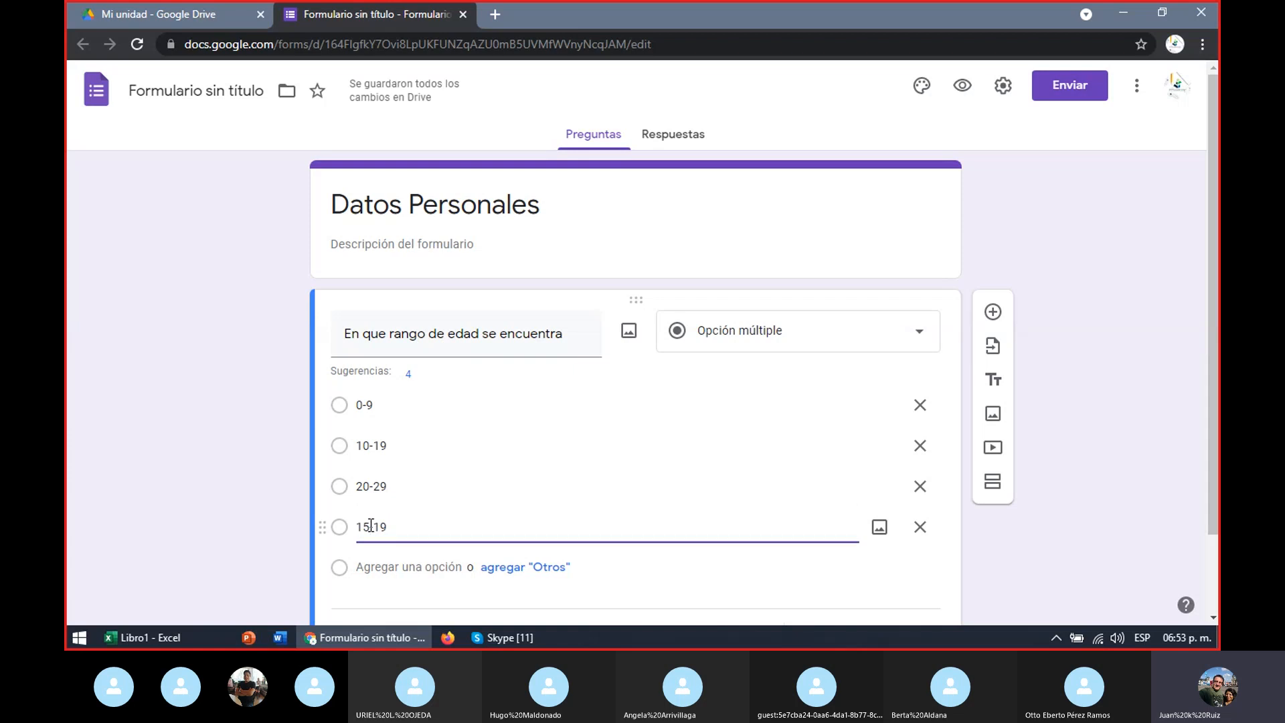
{"action": "key", "text": "BackSpace"}
{"action": "key", "text": "BackSpace"}
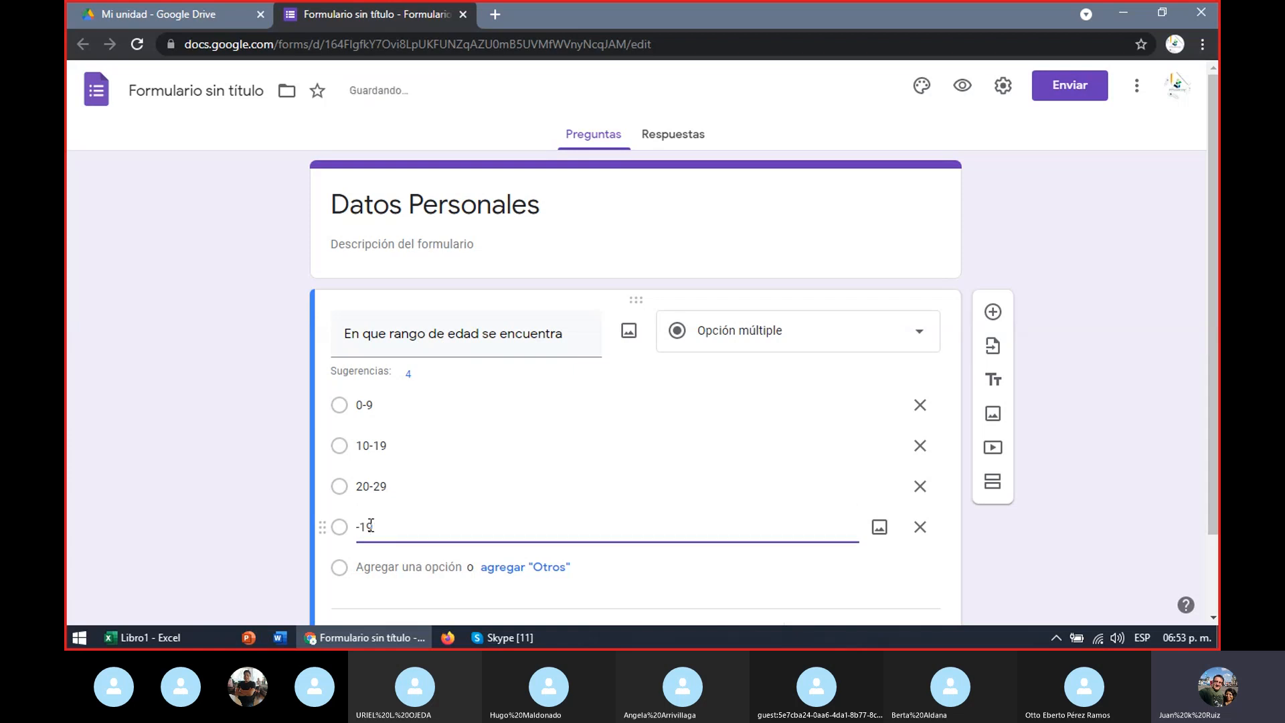
{"action": "type", "text": "30"}
{"action": "left_click", "coordinate": [381, 528]}
{"action": "key", "text": "BackSpace"}
{"action": "type", "text": "3"}
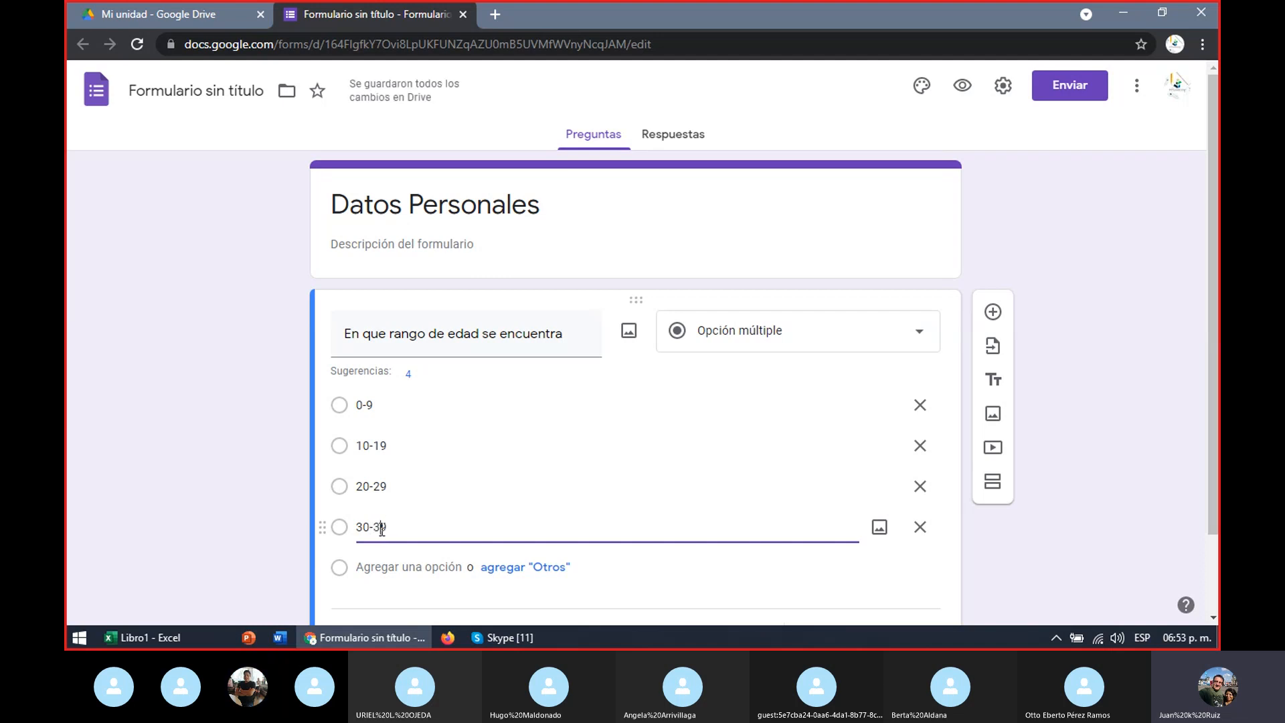
Step: Add 40-49, 50-59 and 60-a más as further answer options of the age range question
{"action": "left_click", "coordinate": [382, 574]}
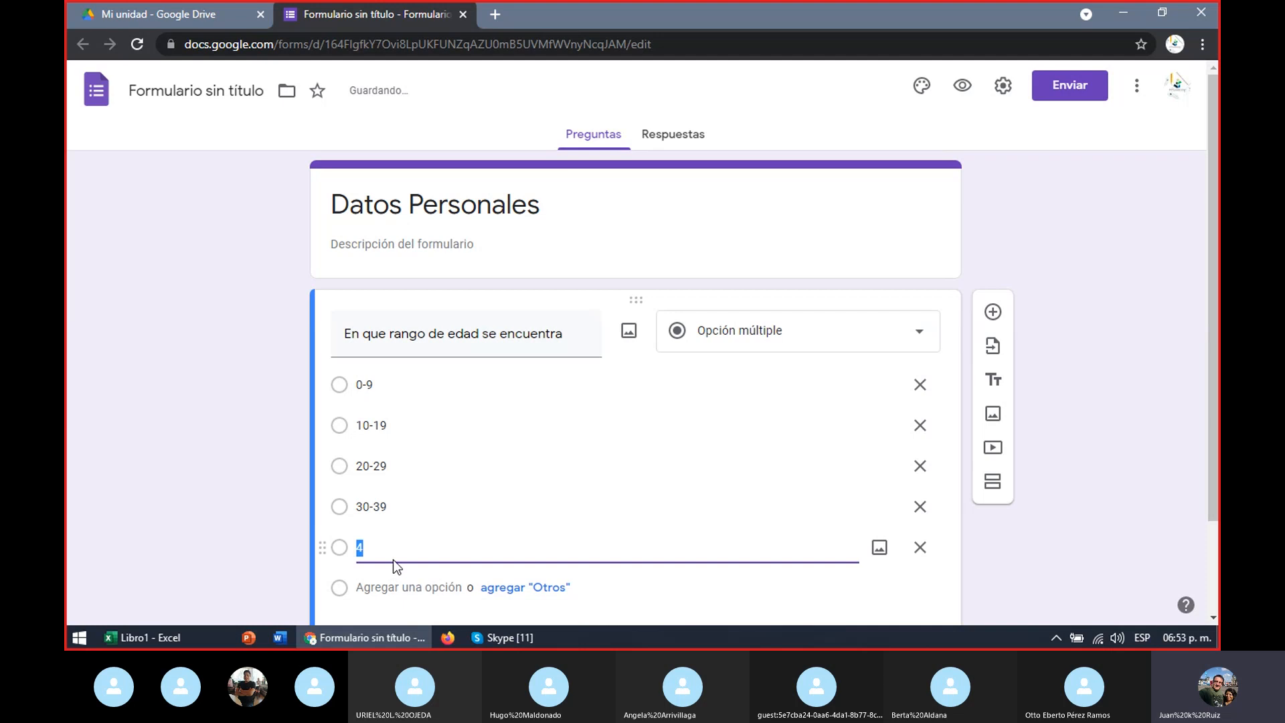
{"action": "type", "text": "40-49"}
{"action": "left_click", "coordinate": [383, 588]}
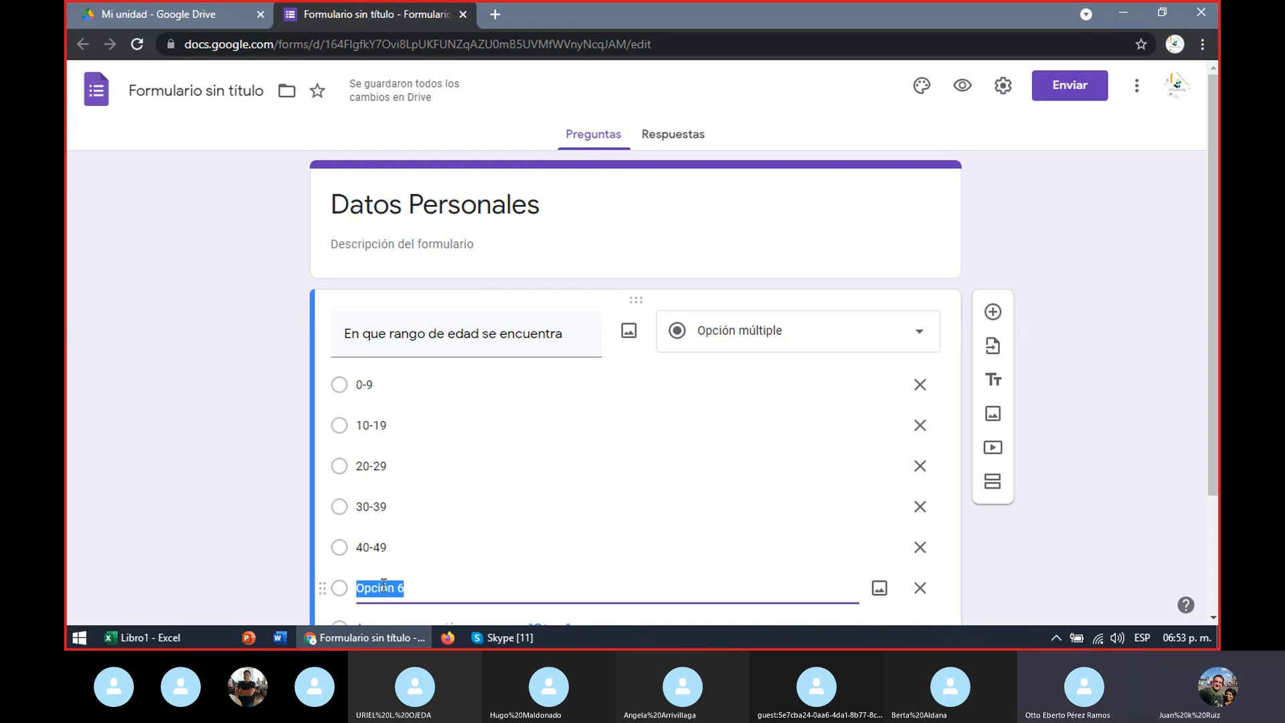
{"action": "type", "text": "50"}
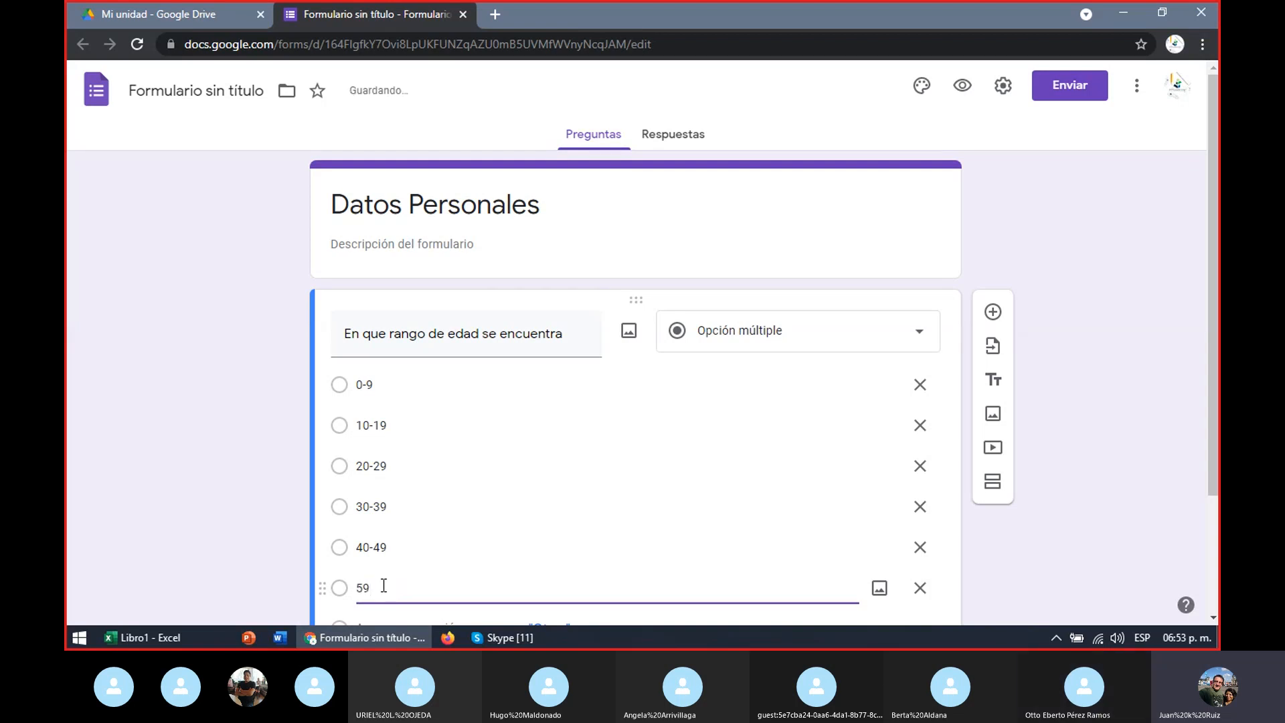
{"action": "type", "text": "-59"}
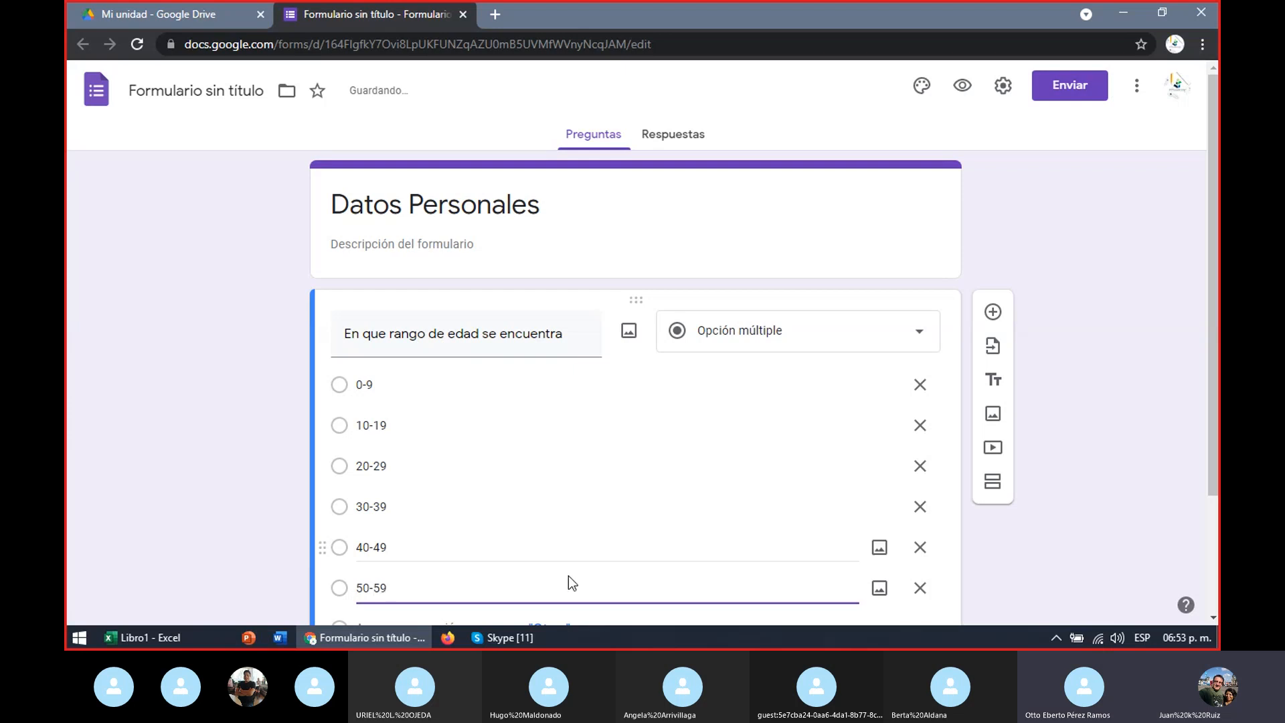
{"action": "scroll", "coordinate": [568, 576], "scroll_direction": "down", "scroll_amount": 1}
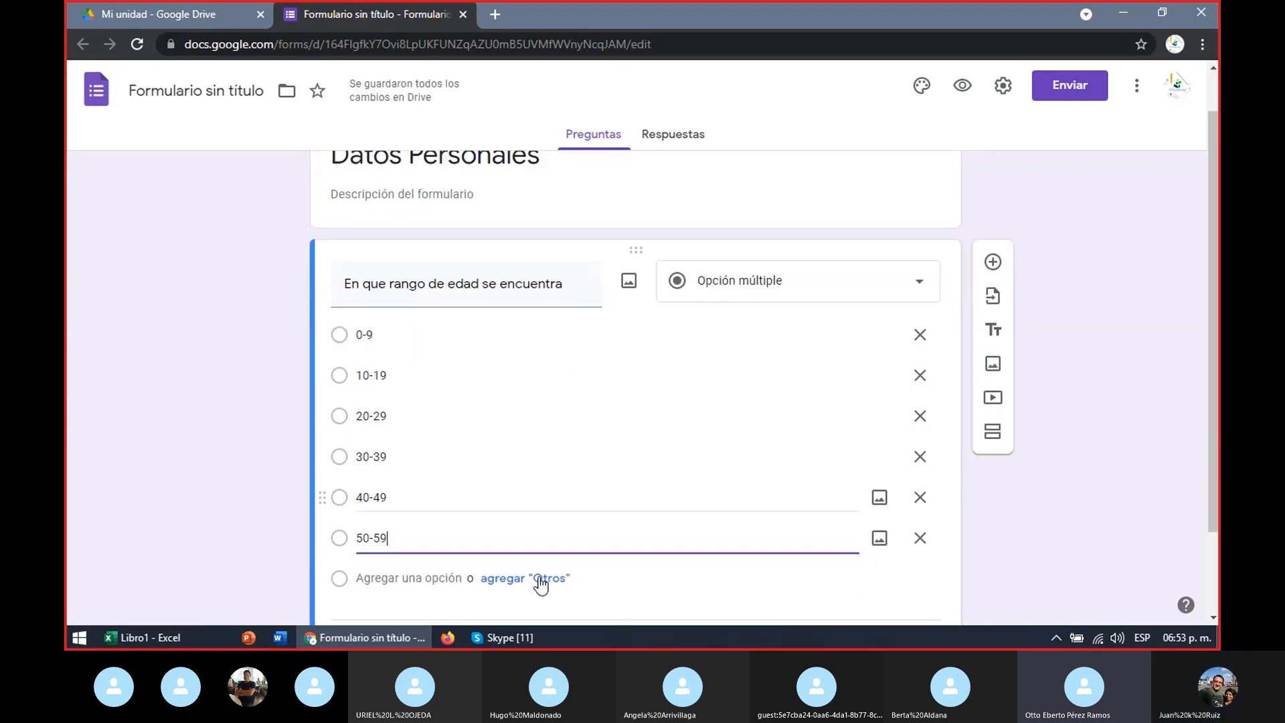
{"action": "left_click", "coordinate": [408, 580]}
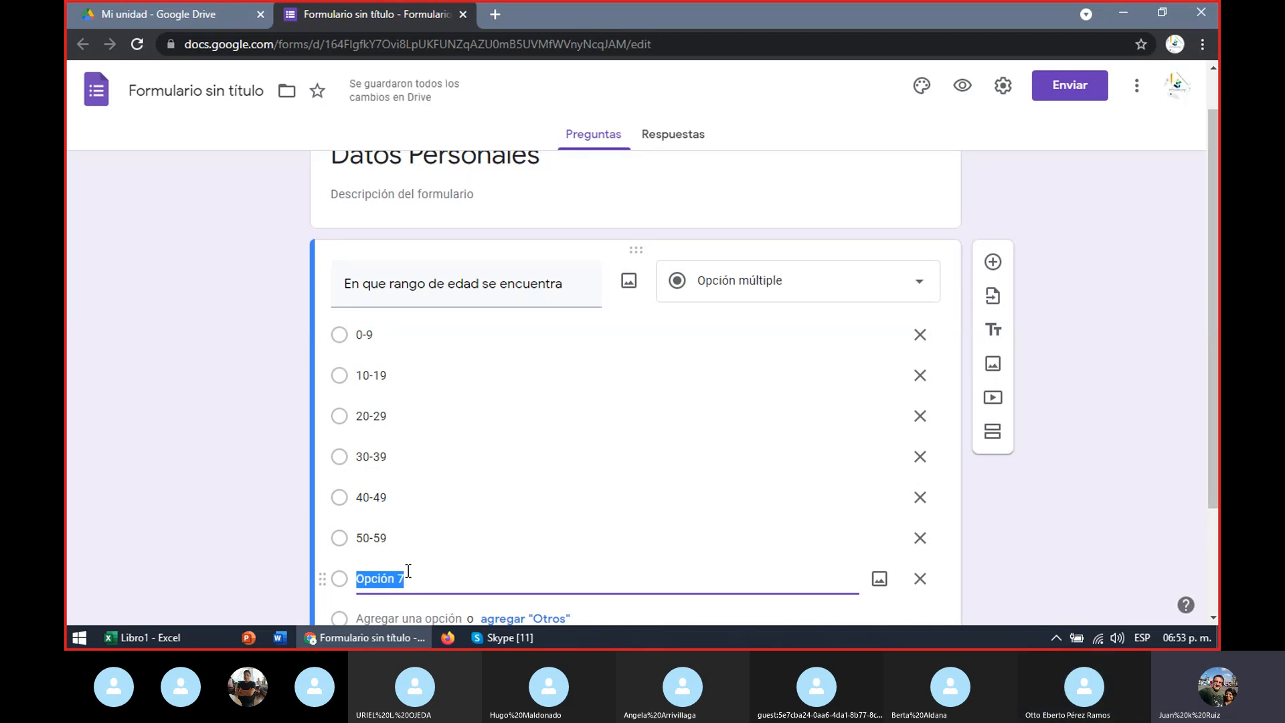
{"action": "type", "text": "60-"}
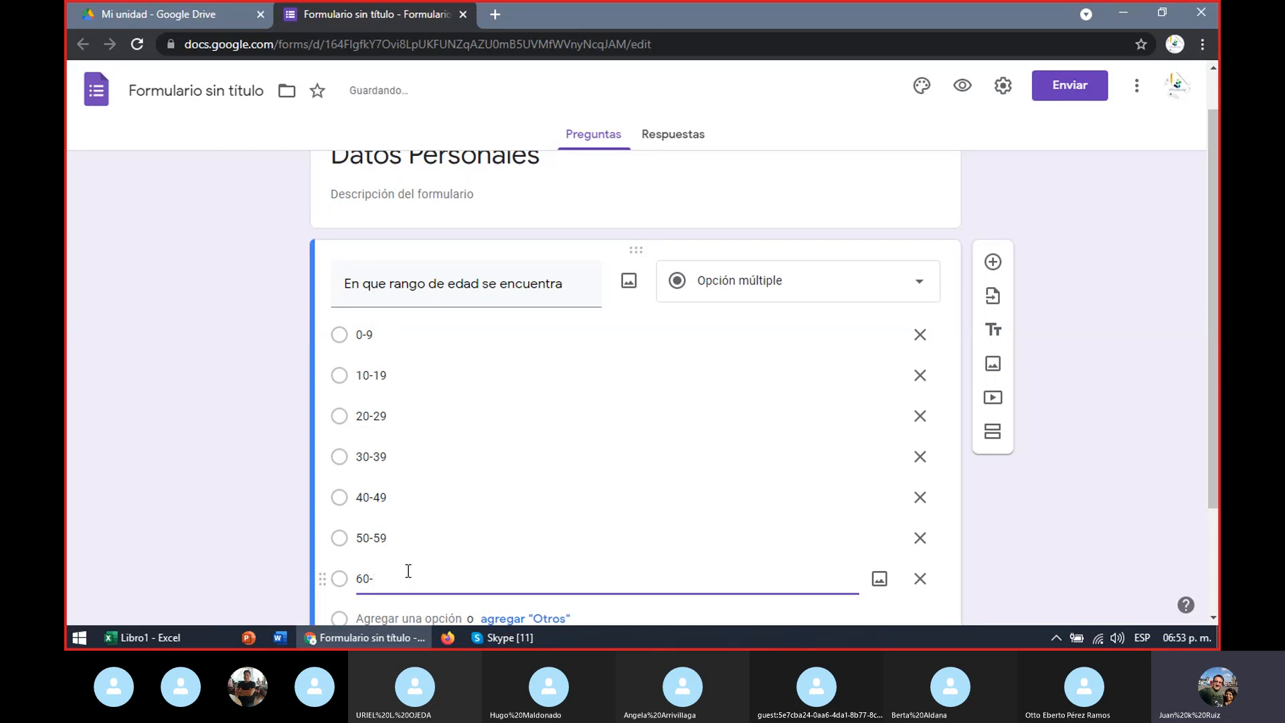
{"action": "type", "text": "a más"}
{"action": "left_click", "coordinate": [1107, 281]}
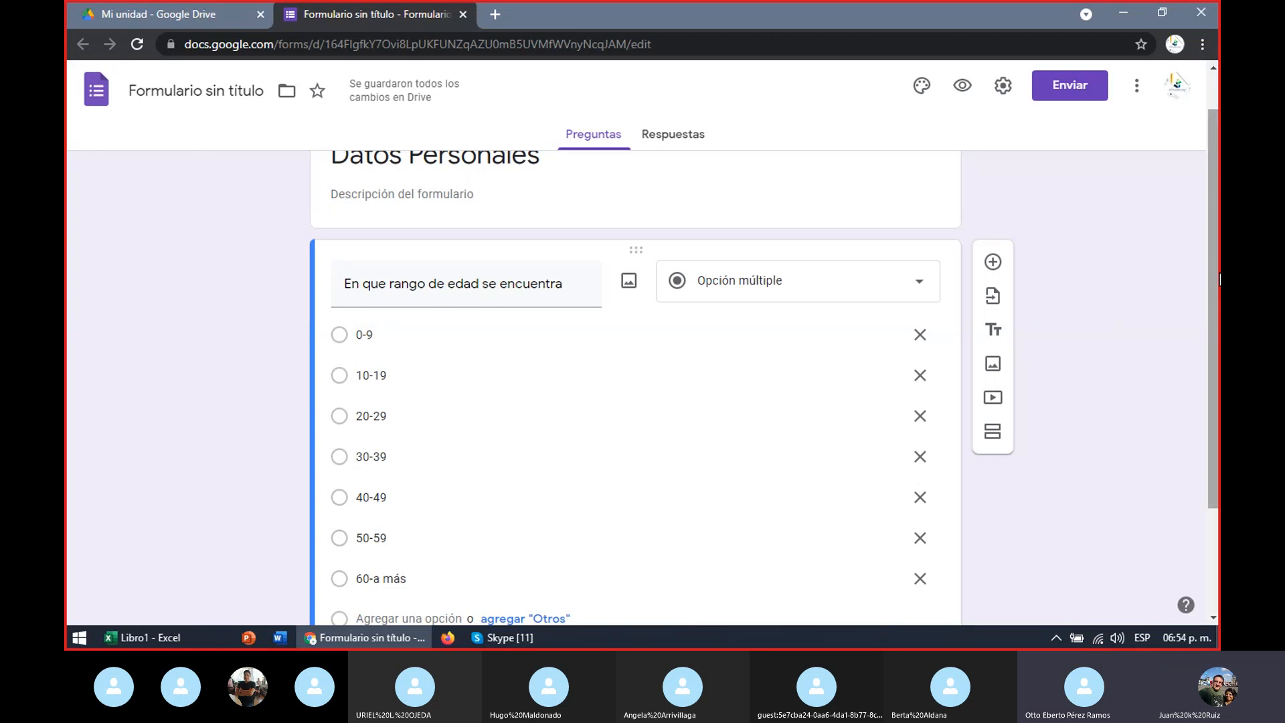
Step: Add a Respuesta breve question titled "Altura en cm" after the age range question, correcting the misspelled word
{"action": "scroll", "coordinate": [1204, 464], "scroll_direction": "down", "scroll_amount": 2}
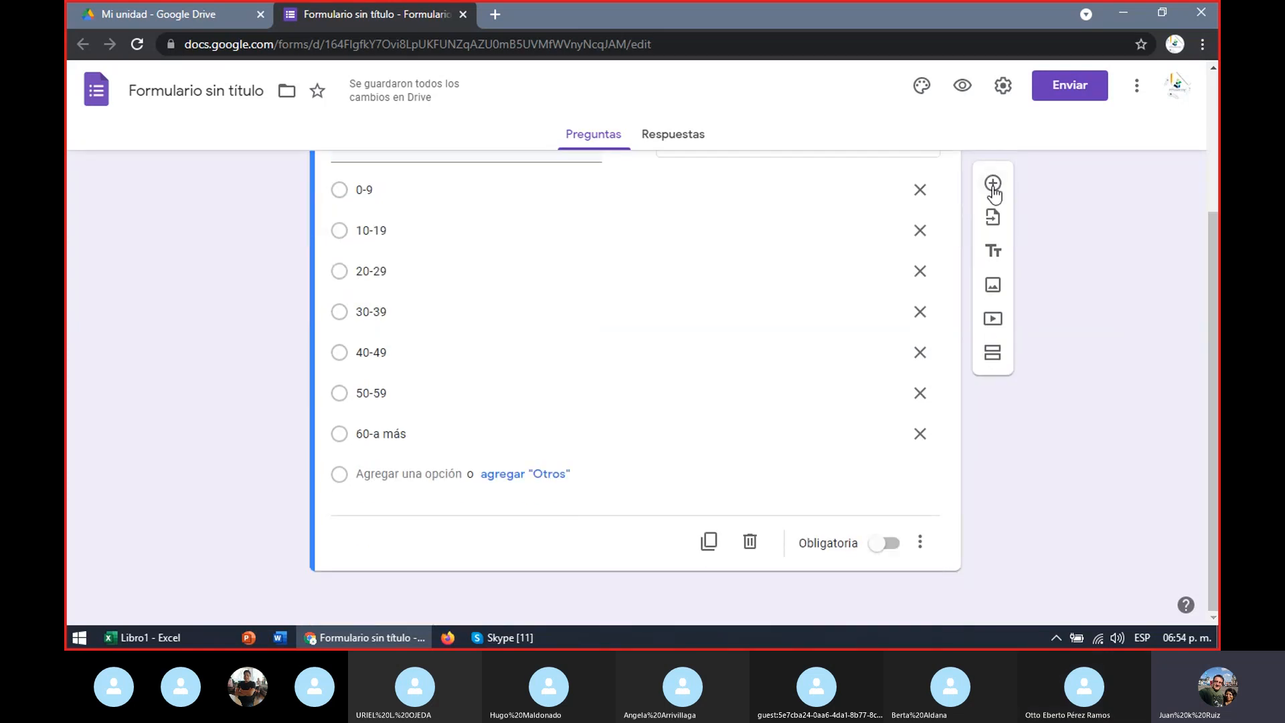
{"action": "left_click", "coordinate": [993, 185]}
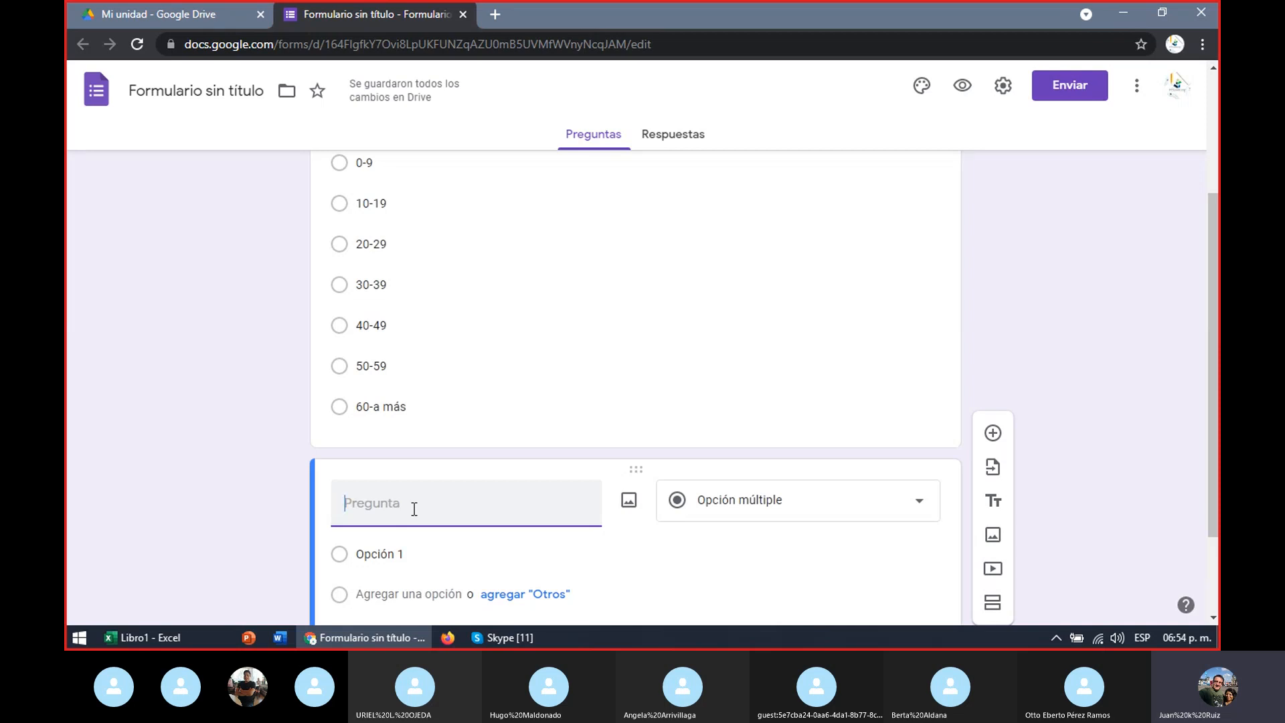
{"action": "type", "text": "Altrua"}
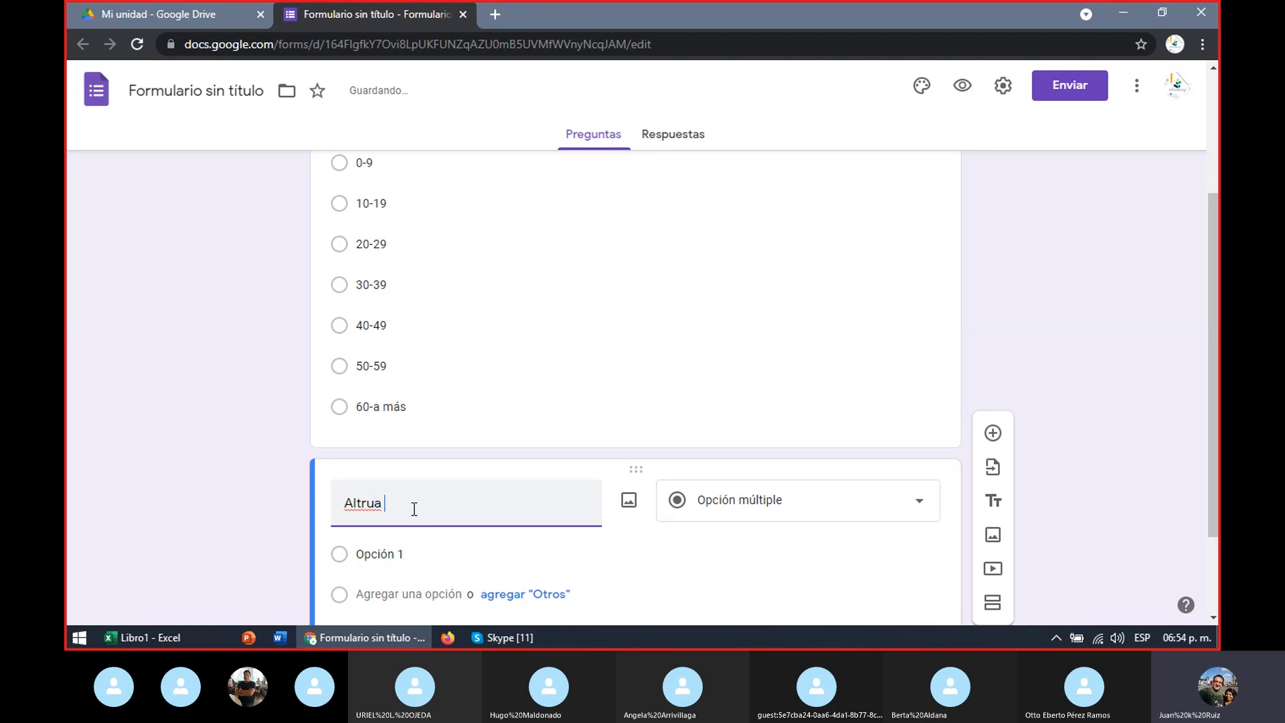
{"action": "right_click", "coordinate": [372, 503]}
{"action": "left_click", "coordinate": [413, 325]}
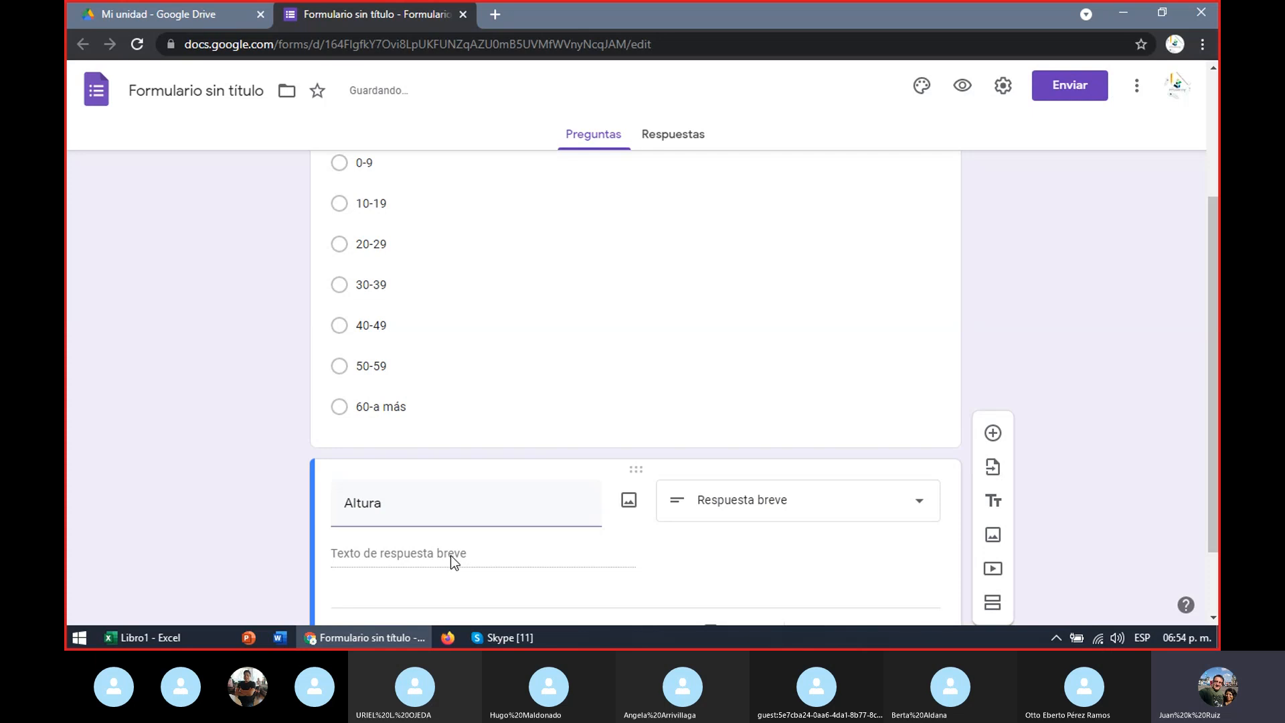
{"action": "double_click", "coordinate": [421, 505]}
{"action": "left_click", "coordinate": [420, 505]}
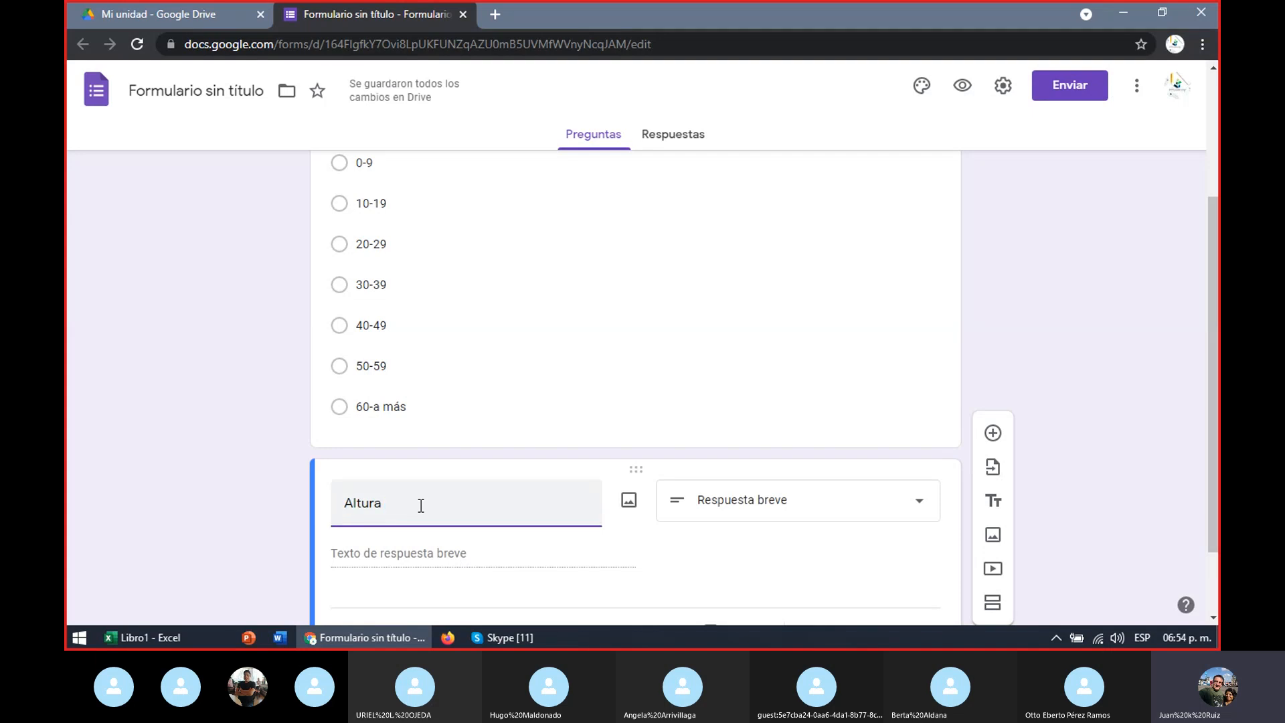
{"action": "type", "text": "en cm"}
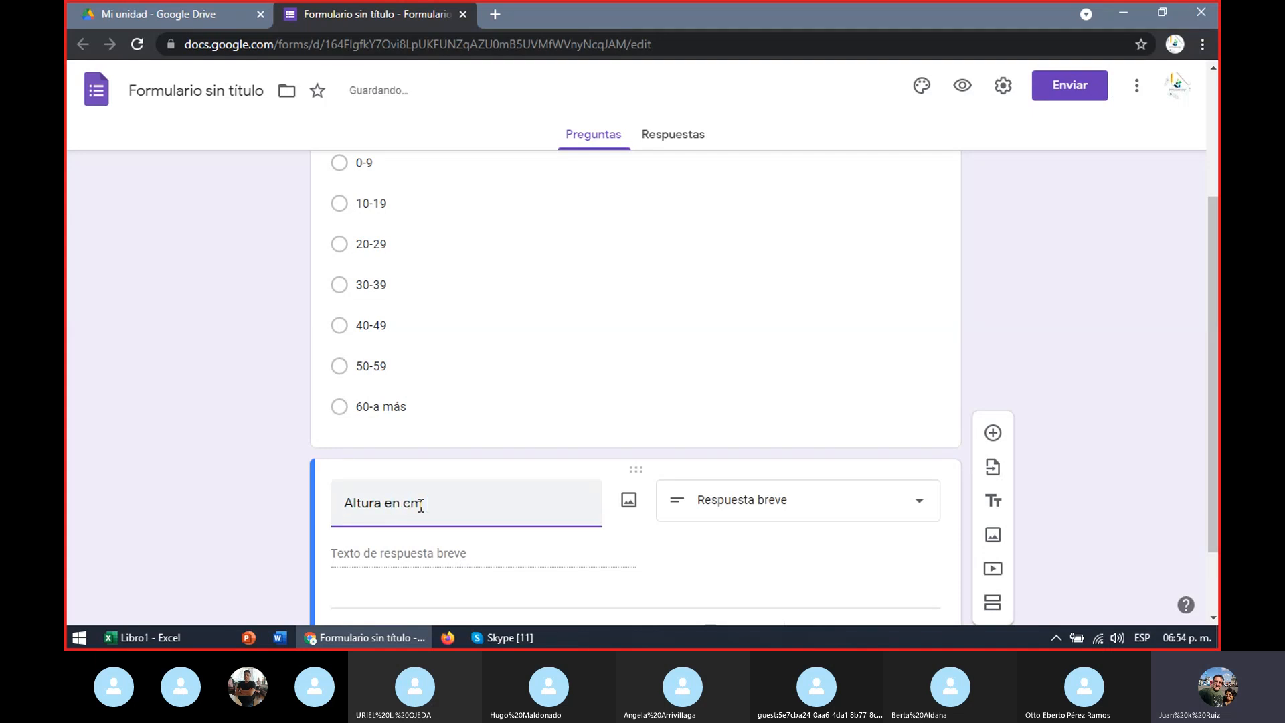
Step: Add a blank question below the height question and reword the height question's title to "Escriba su altura en cm"
{"action": "scroll", "coordinate": [1213, 447], "scroll_direction": "down", "scroll_amount": 2}
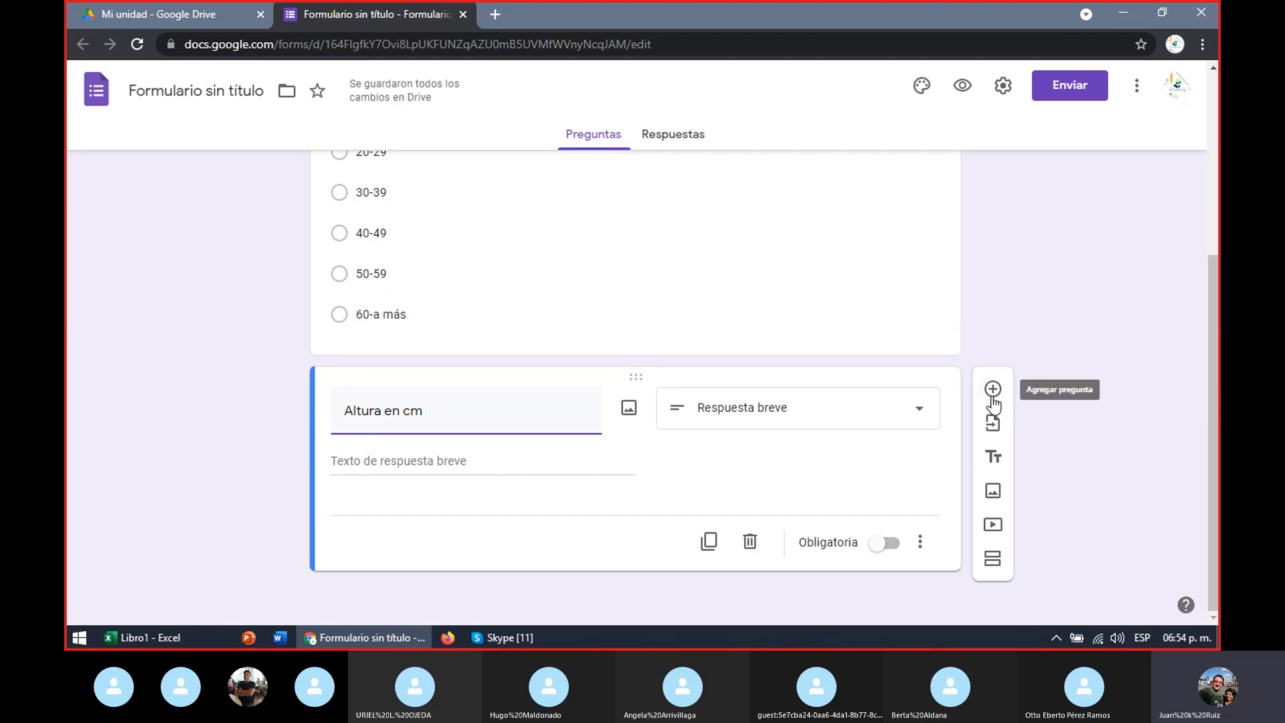
{"action": "left_click", "coordinate": [992, 395]}
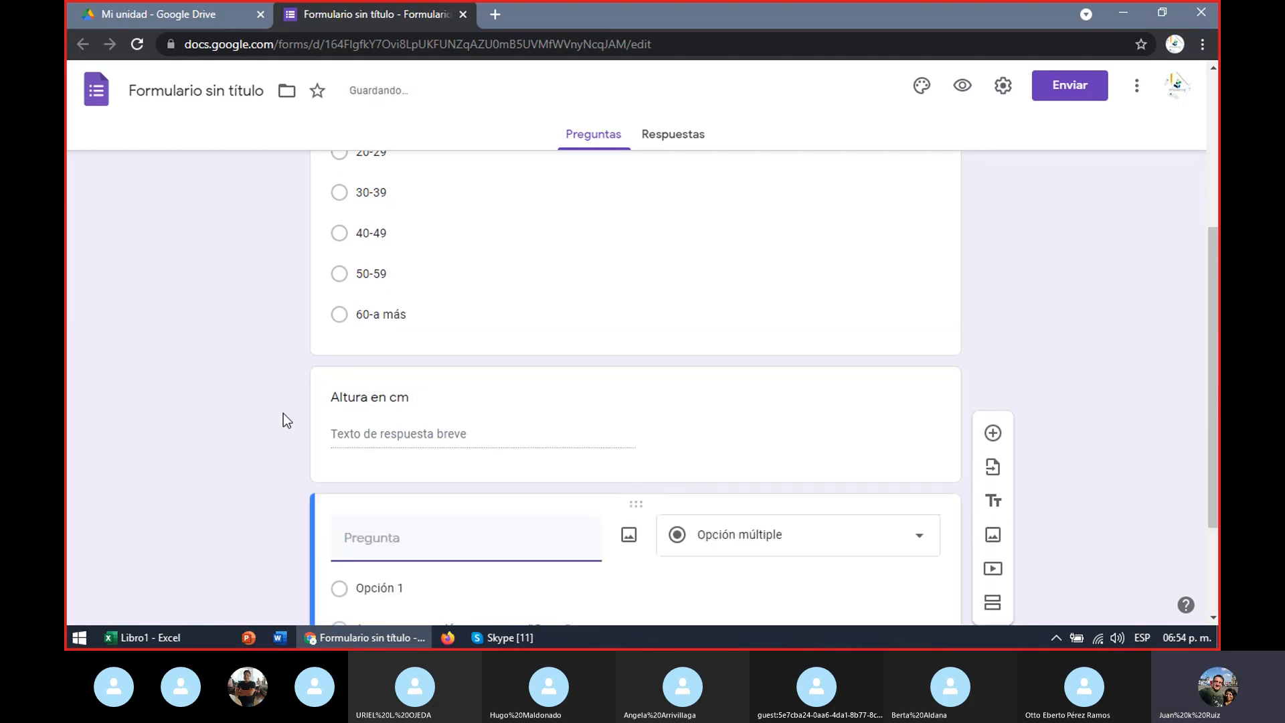
{"action": "left_click", "coordinate": [347, 398]}
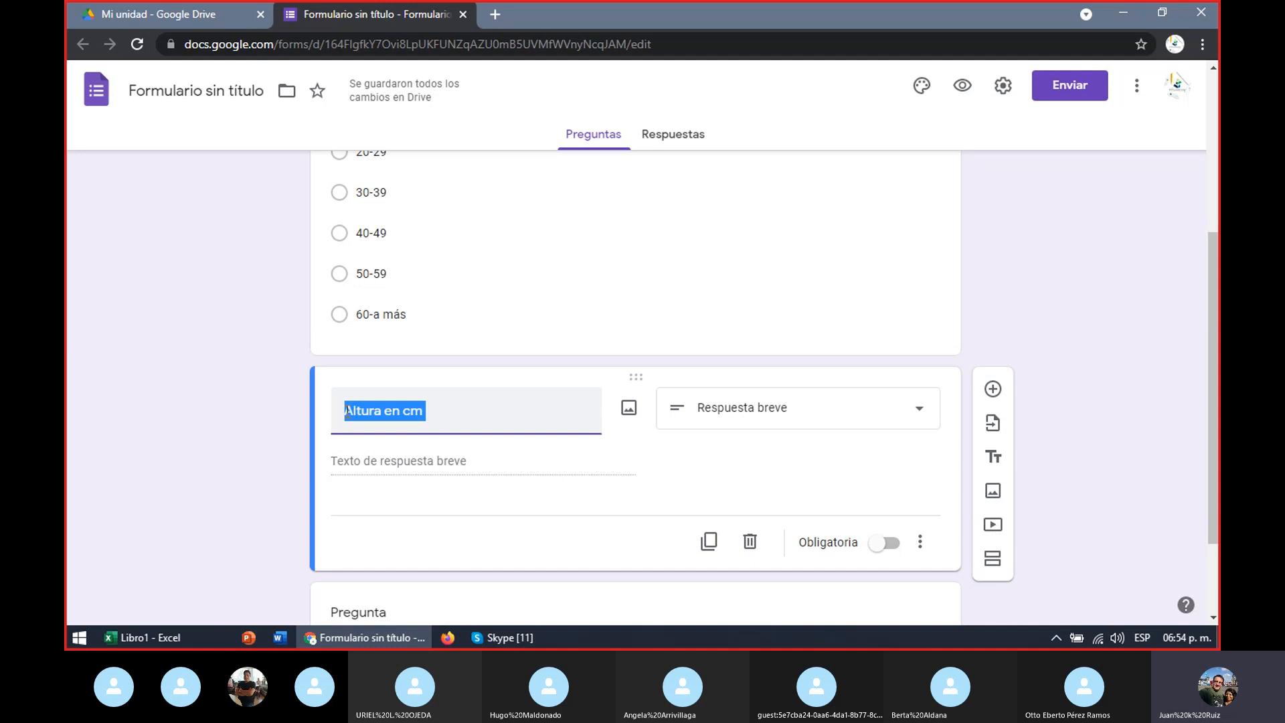
{"action": "left_click", "coordinate": [347, 410]}
{"action": "type", "text": "Escrb"}
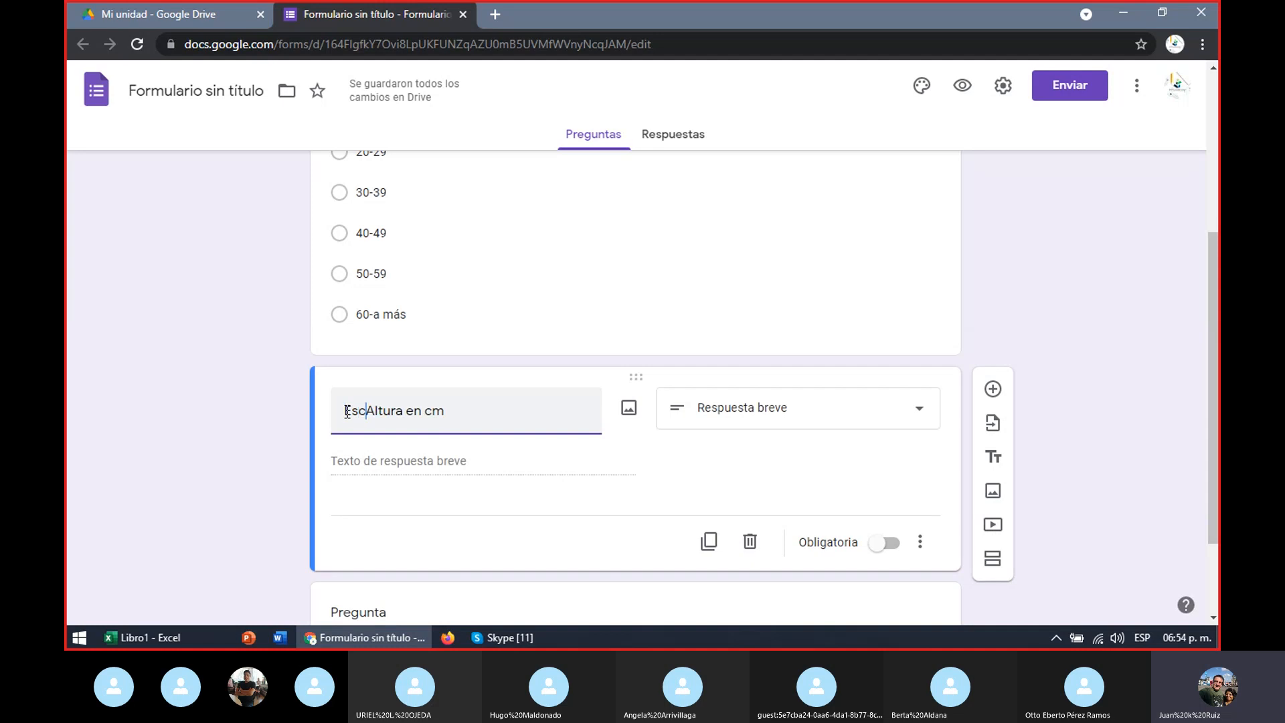
{"action": "type", "text": "e"}
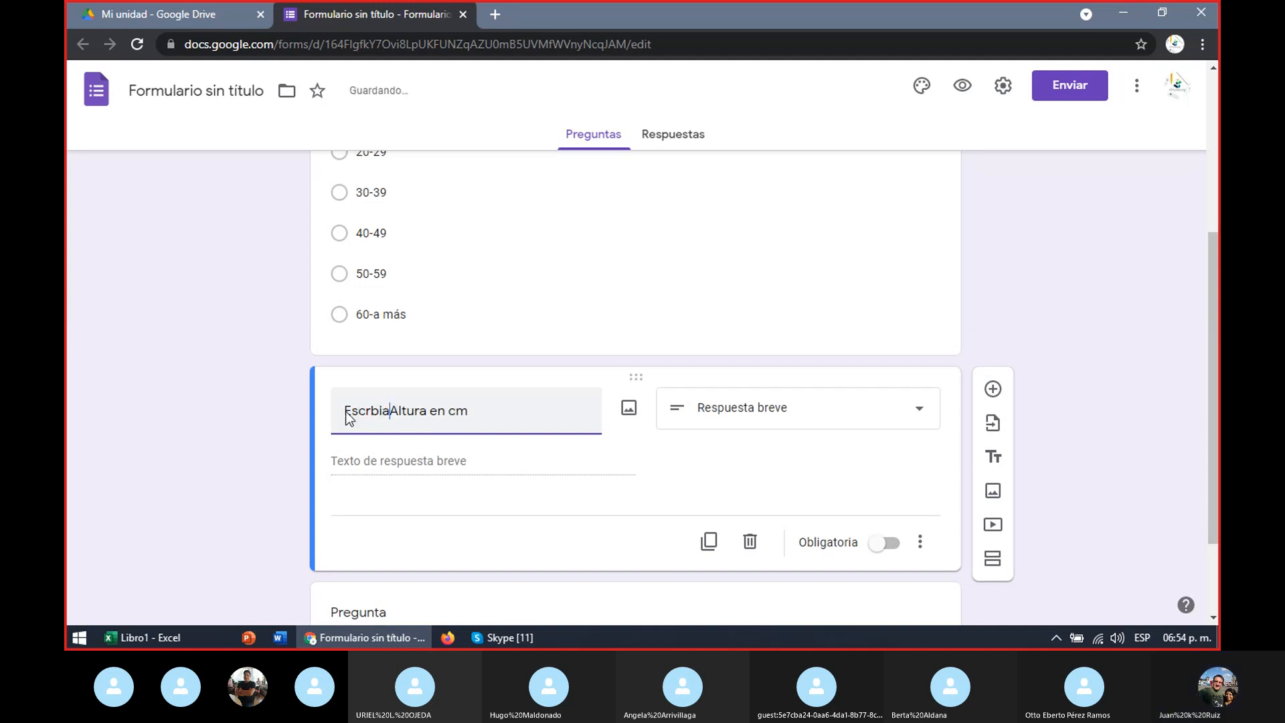
{"action": "key", "text": "BackSpace"}
{"action": "key", "text": "BackSpace"}
{"action": "type", "text": "iba suy"}
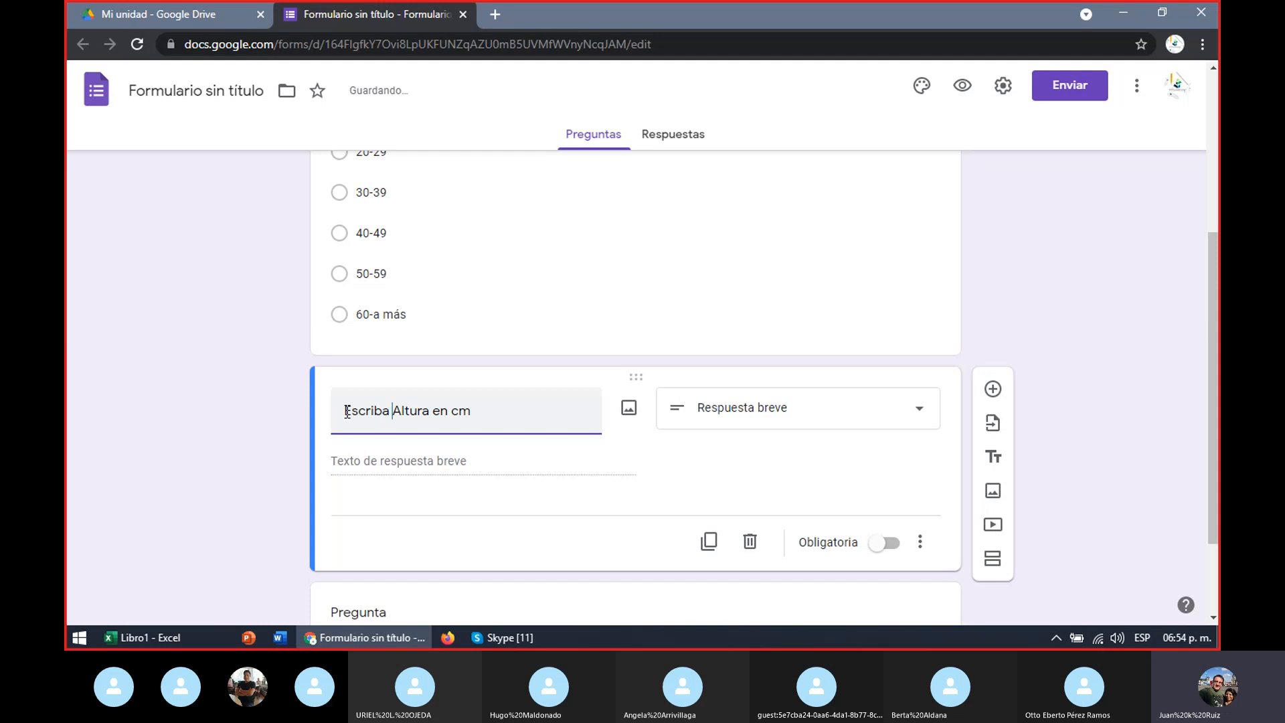
{"action": "key", "text": "BackSpace"}
{"action": "key", "text": "Delete"}
{"action": "type", "text": "a"}
Step: Expand "cm" in the height question's title to "centímetros", applying the suggested spelling with the accent
{"action": "left_click", "coordinate": [479, 410]}
{"action": "type", "text": "ent"}
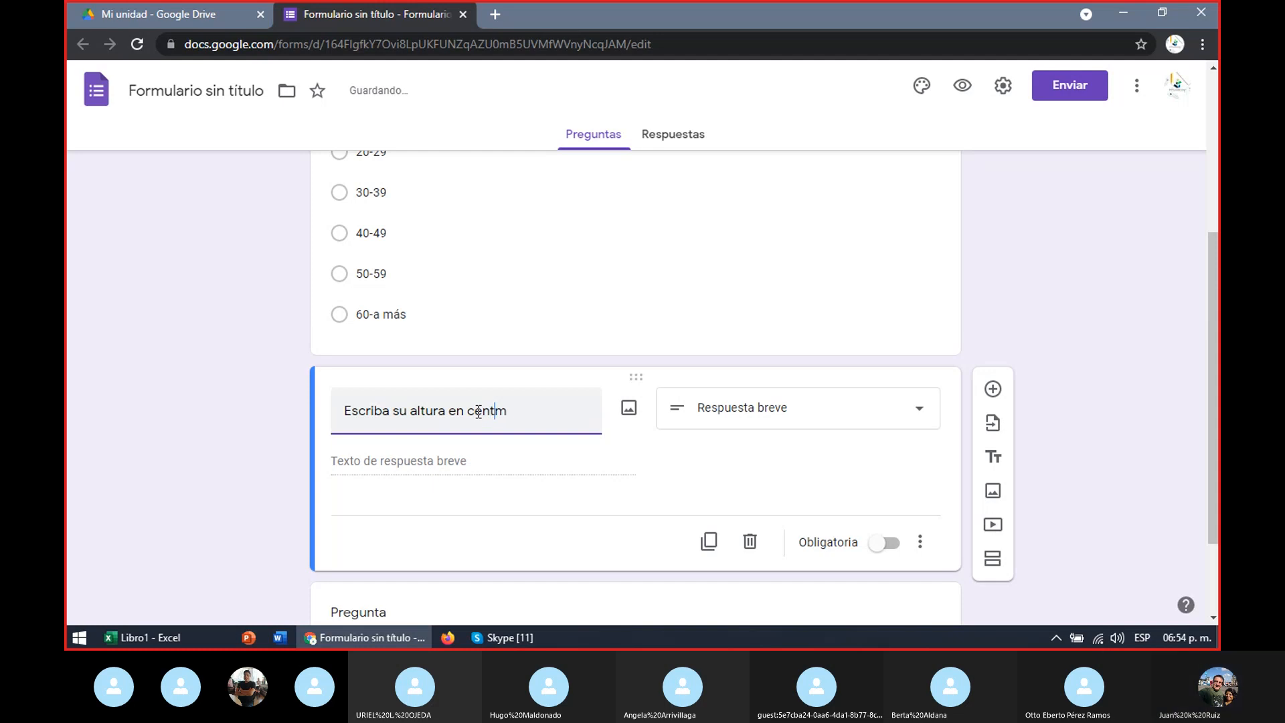
{"action": "type", "text": "i"}
{"action": "key", "text": "Right"}
{"action": "type", "text": "etros"}
{"action": "right_click", "coordinate": [478, 411]}
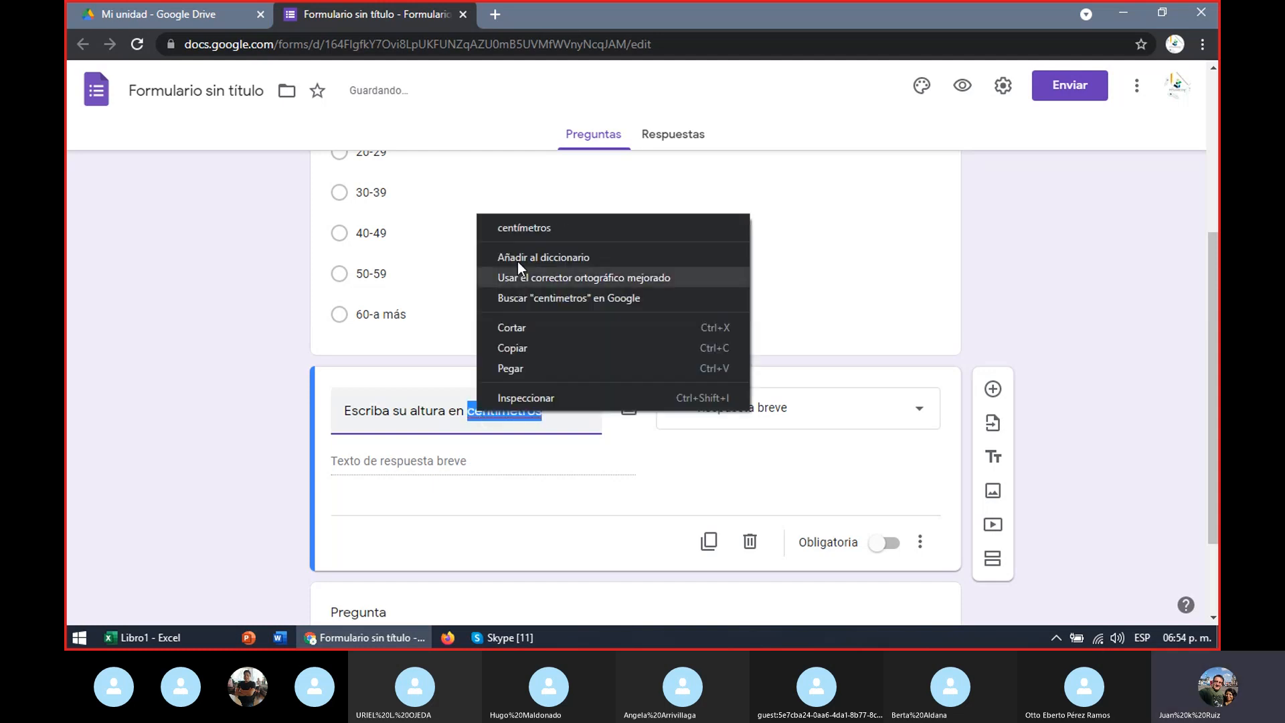
{"action": "left_click", "coordinate": [517, 228]}
Step: Title the blank question below the height question "Escriba su peso en libras"
{"action": "left_click_drag", "start_coordinate": [1213, 391], "coordinate": [1213, 483]}
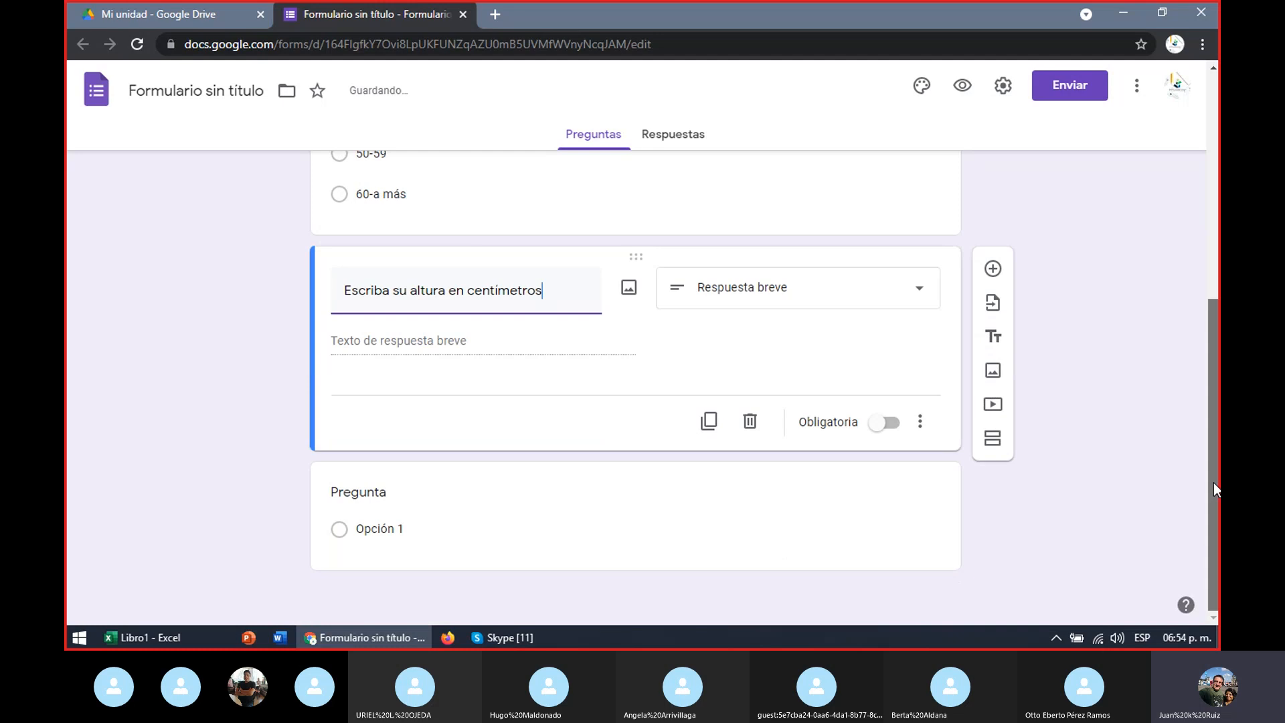
{"action": "left_click", "coordinate": [368, 495]}
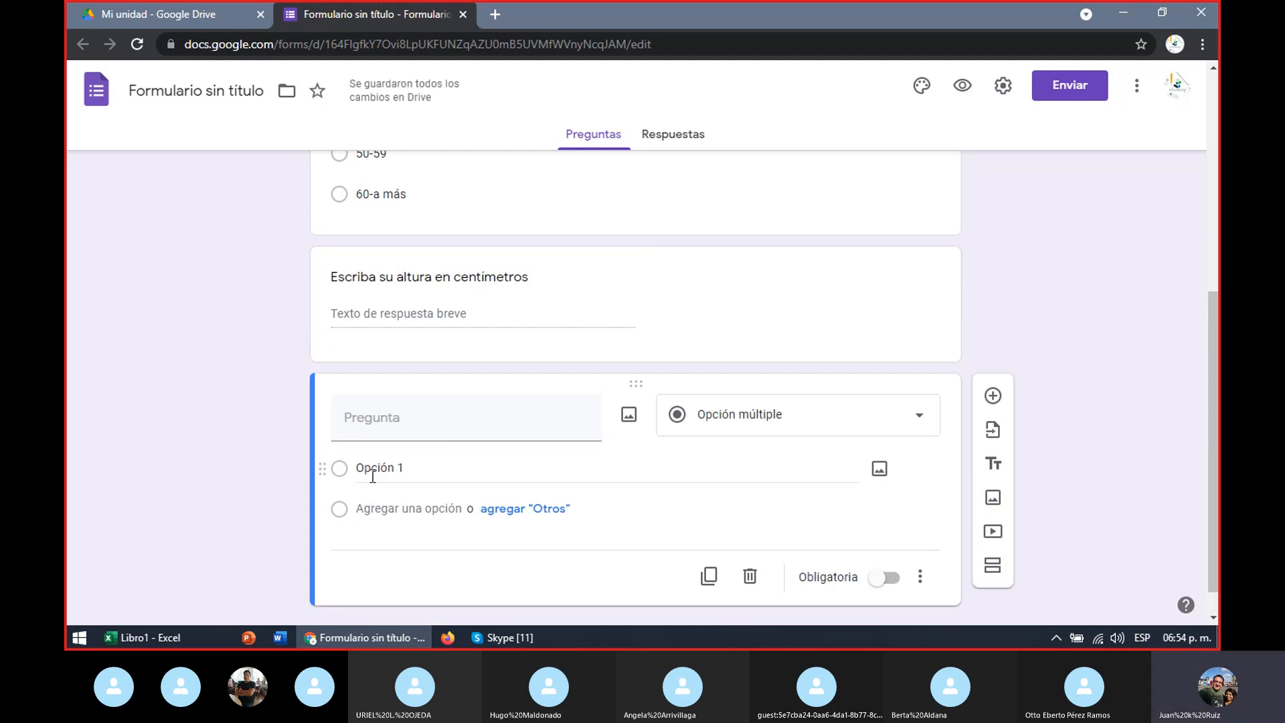
{"action": "left_click", "coordinate": [381, 416]}
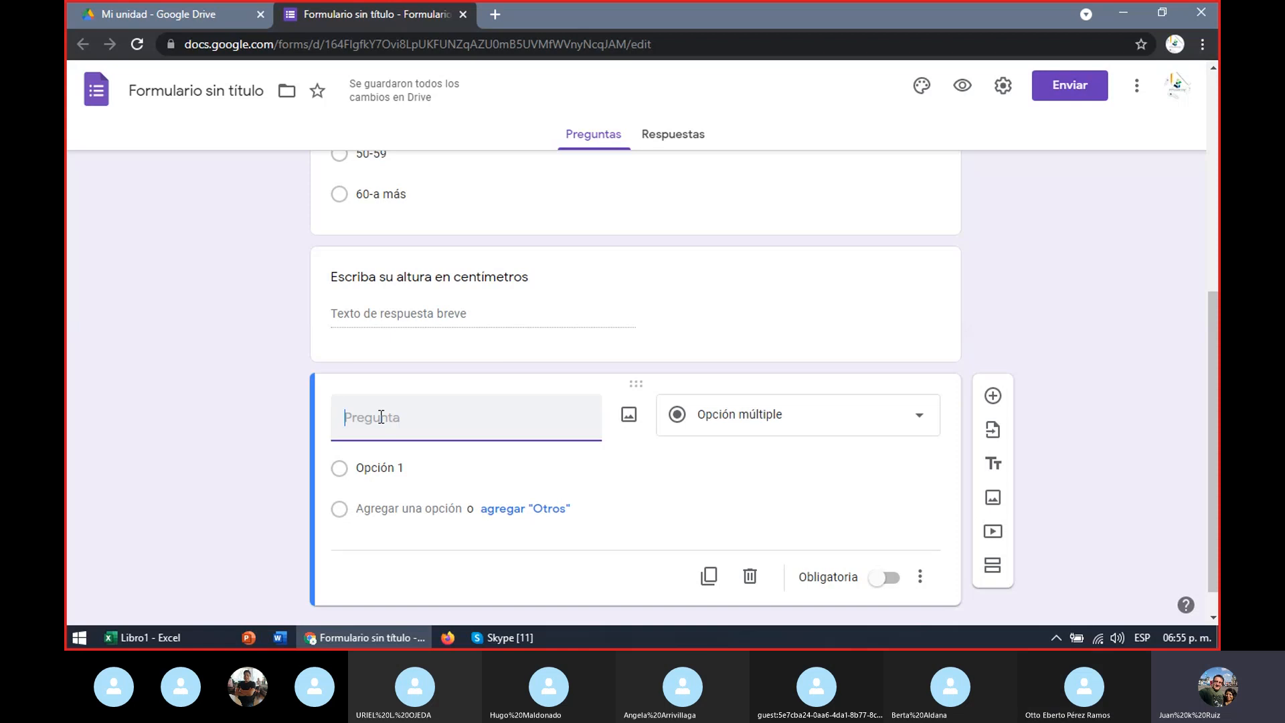
{"action": "type", "text": "Escriba "}
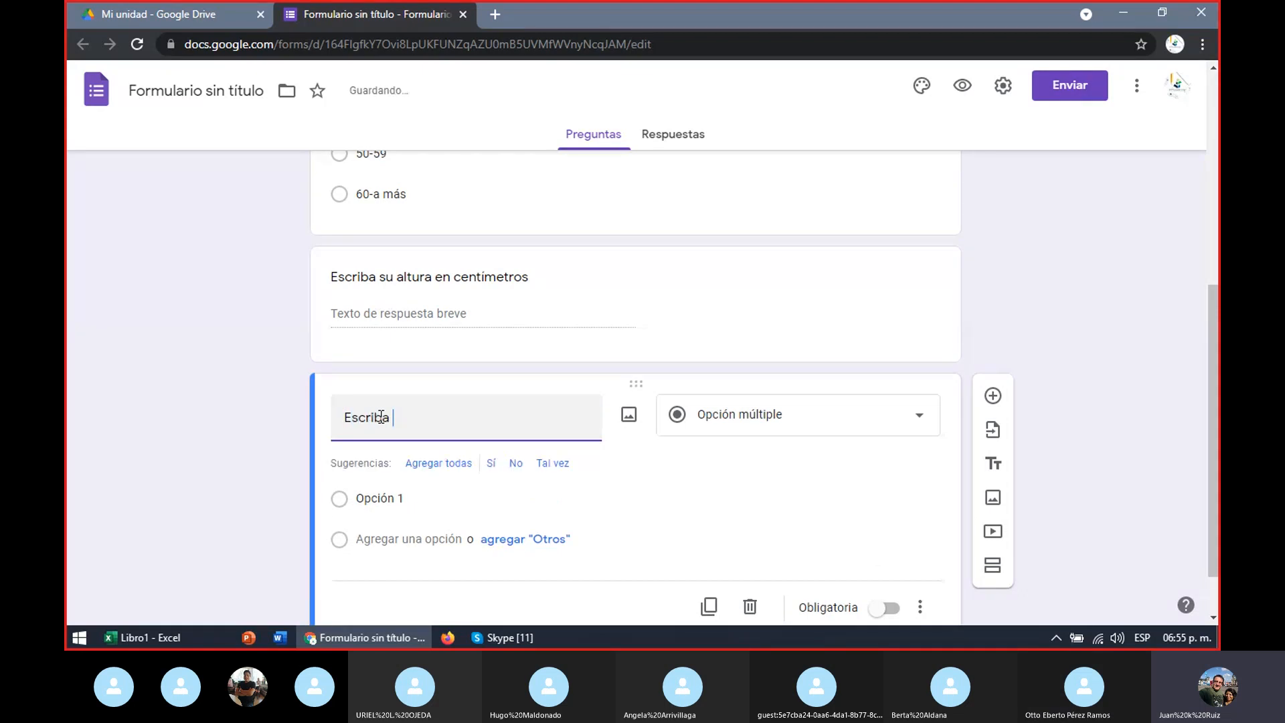
{"action": "type", "text": "su peso "}
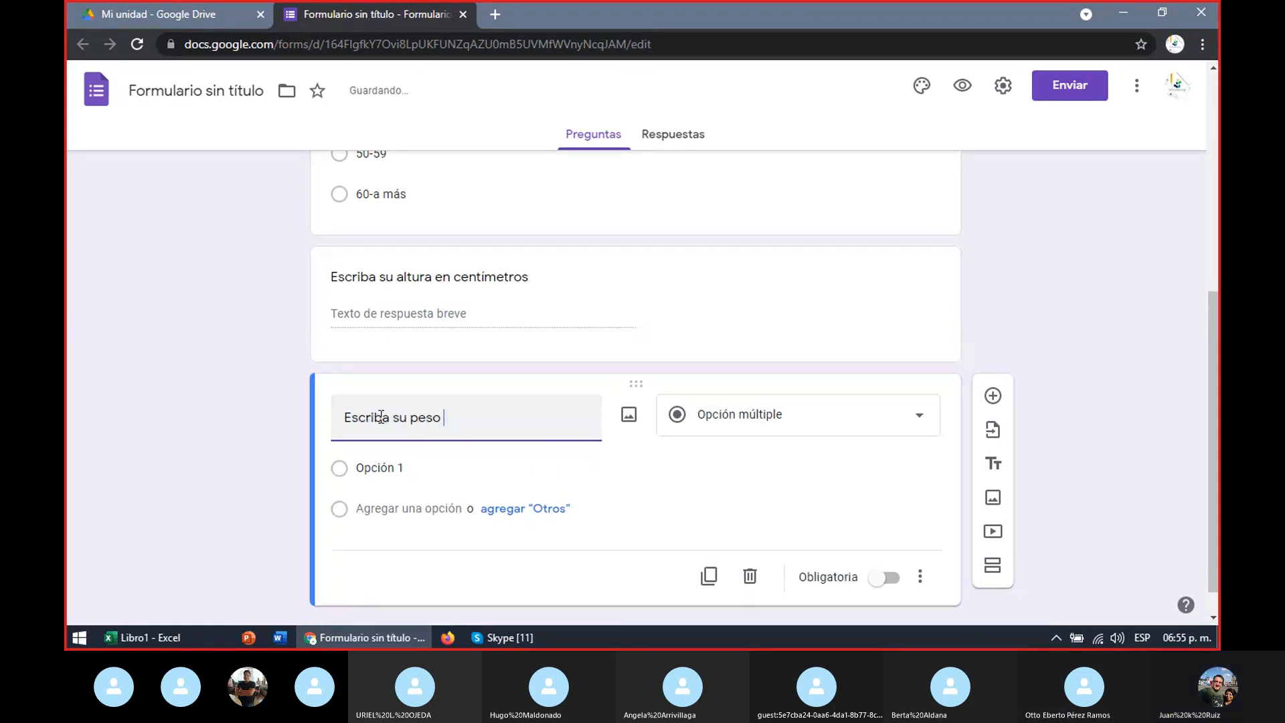
{"action": "type", "text": "en libras"}
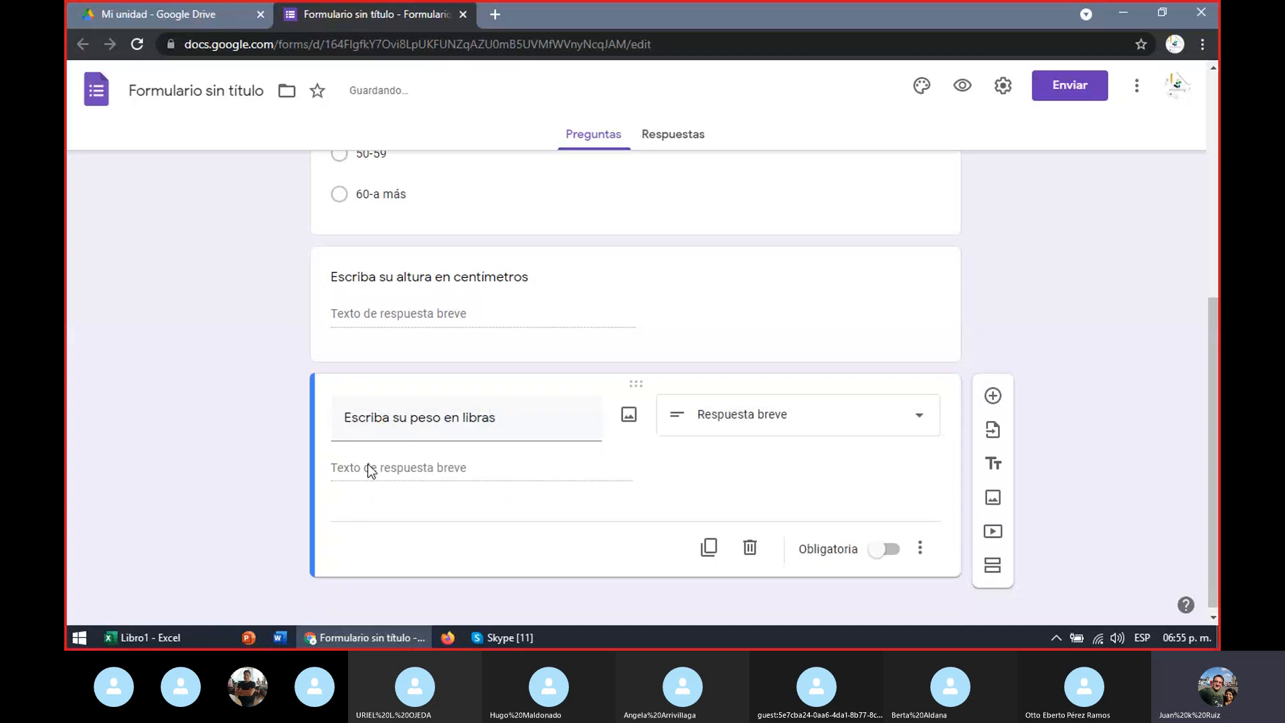
{"action": "left_click_drag", "start_coordinate": [1213, 353], "coordinate": [1215, 393]}
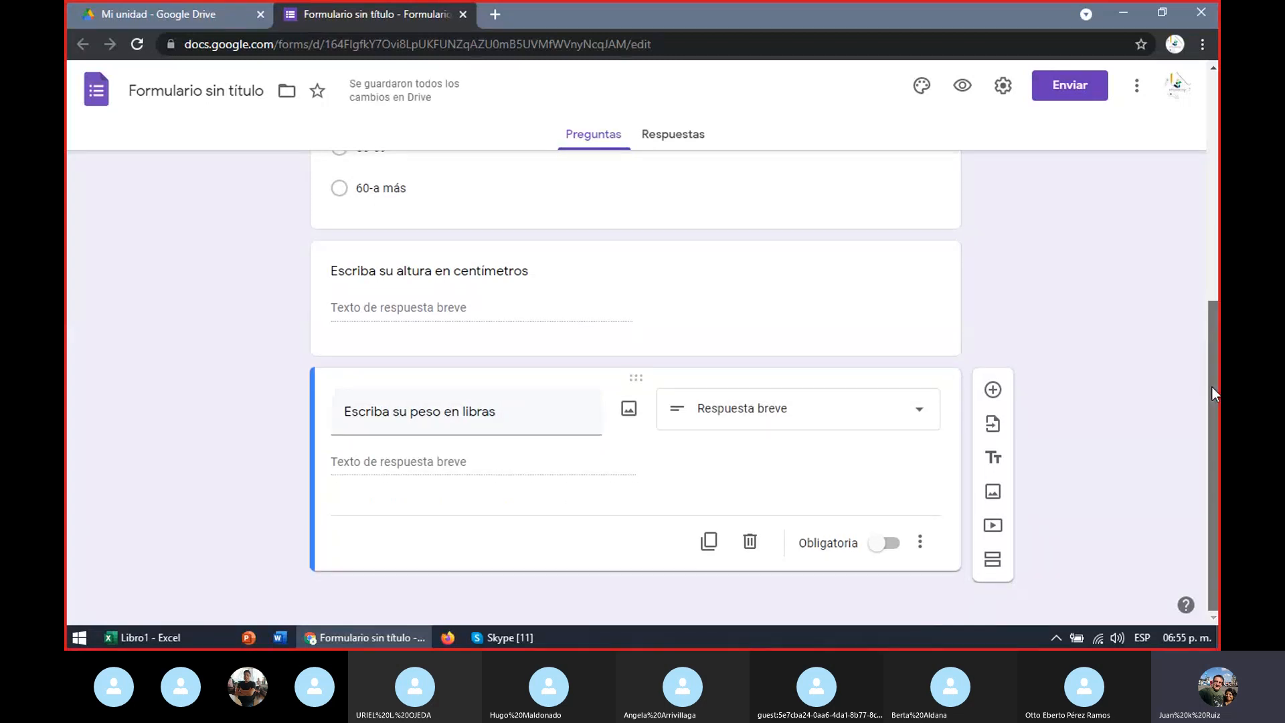
{"action": "left_click", "coordinate": [910, 419]}
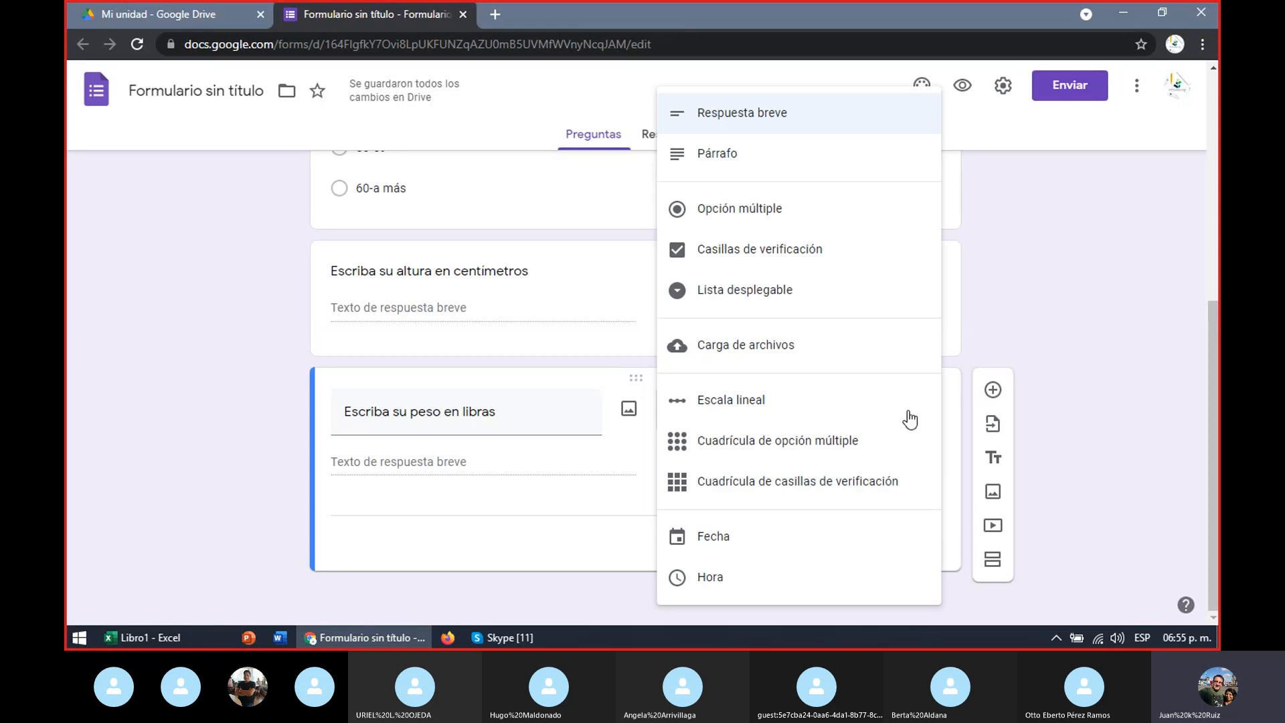
{"action": "left_click", "coordinate": [1138, 284]}
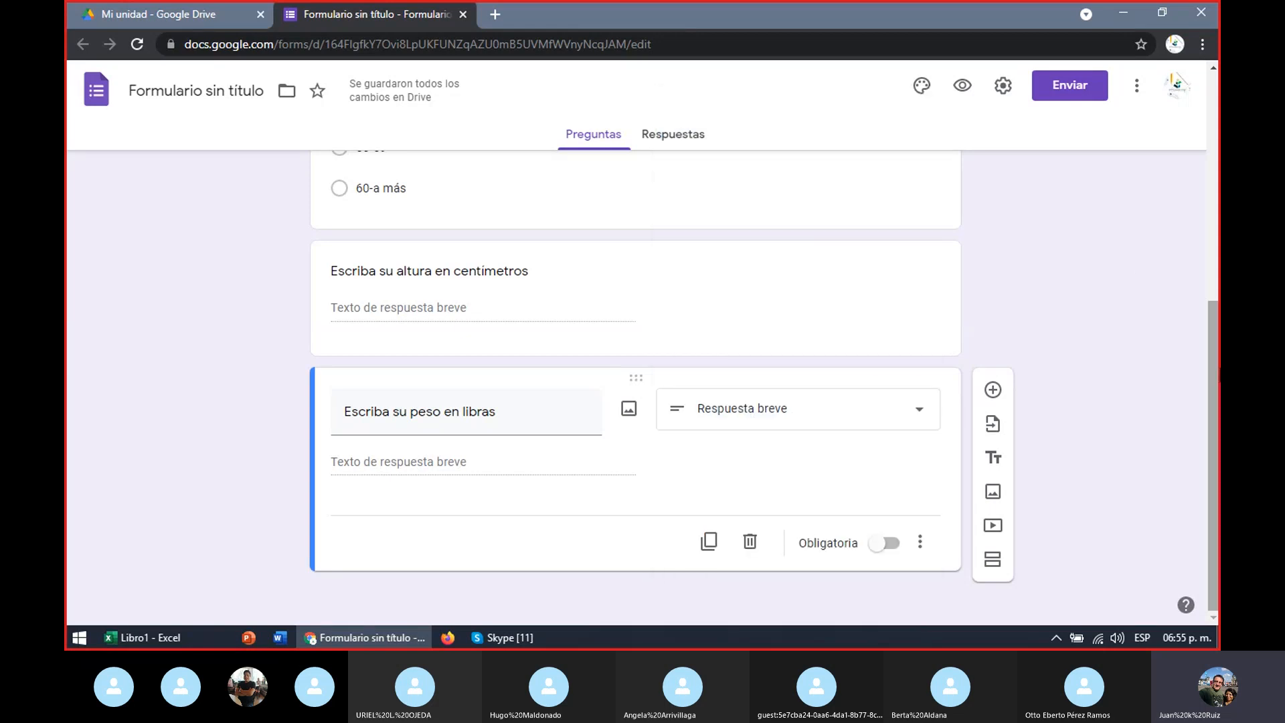
Step: Add a new question titled "Estado civil" after the weight question
{"action": "left_click", "coordinate": [992, 390]}
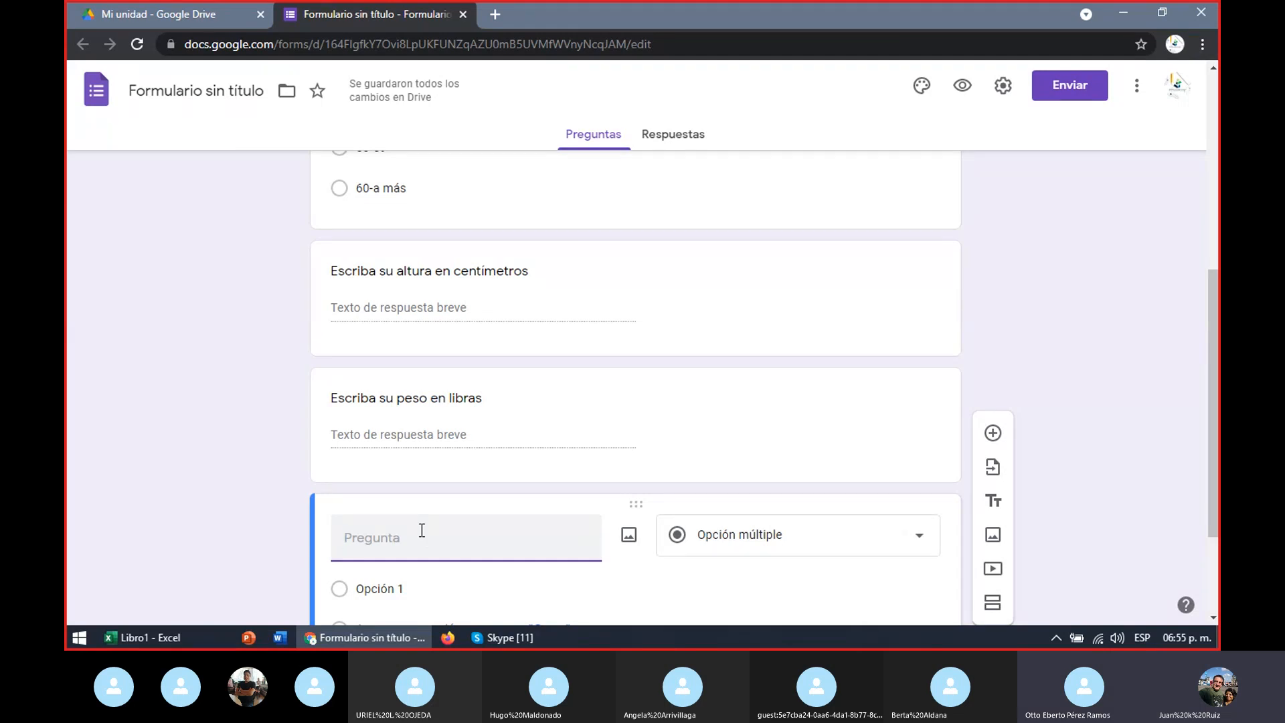
{"action": "type", "text": "Estado"}
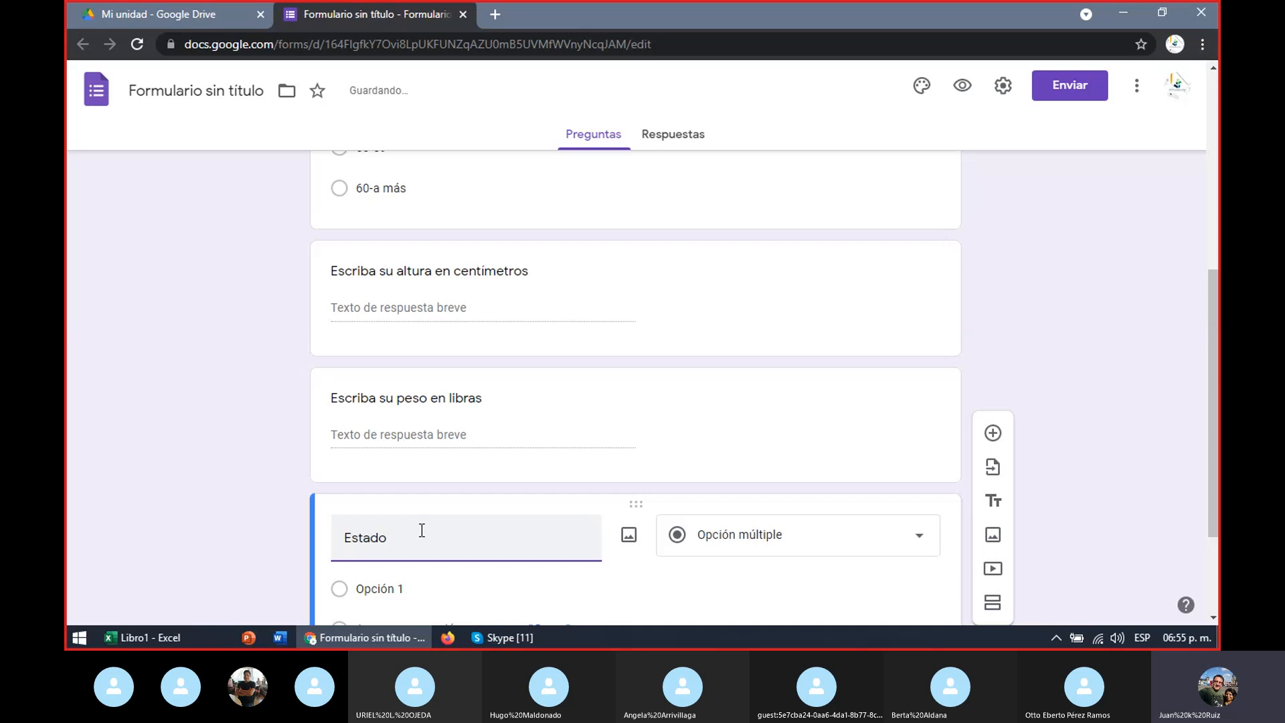
{"action": "type", "text": " civil"}
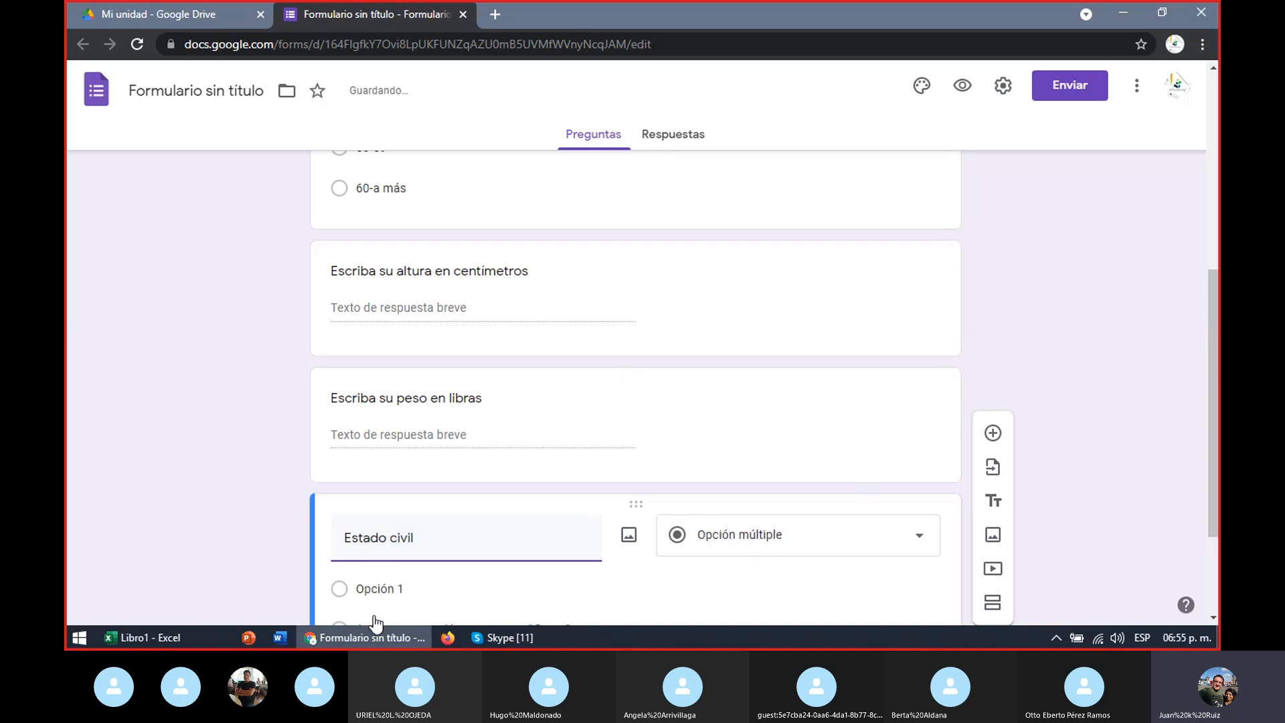
Step: Change the first answer option of the Estado civil question to Soltero
{"action": "left_click", "coordinate": [411, 588]}
{"action": "left_click", "coordinate": [413, 589]}
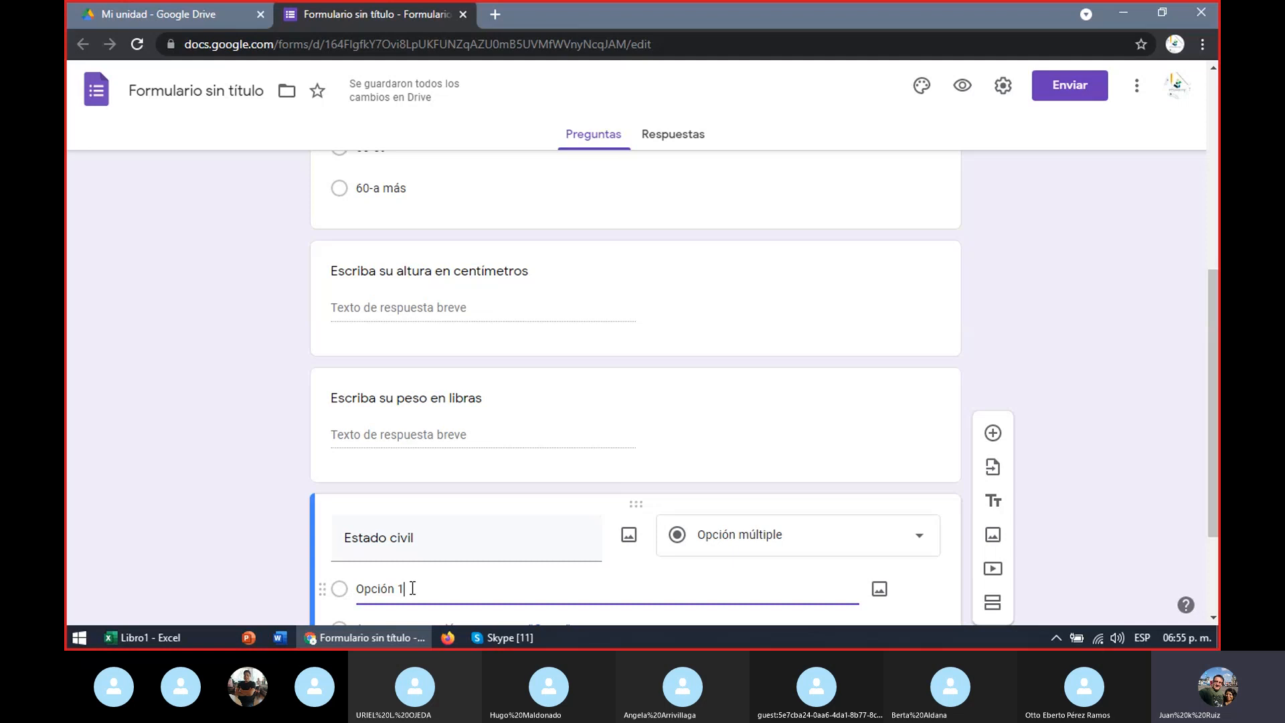
{"action": "left_click_drag", "start_coordinate": [413, 588], "coordinate": [351, 588]}
{"action": "type", "text": "Solet"}
{"action": "key", "text": "BackSpace"}
{"action": "key", "text": "BackSpace"}
{"action": "type", "text": "tero"}
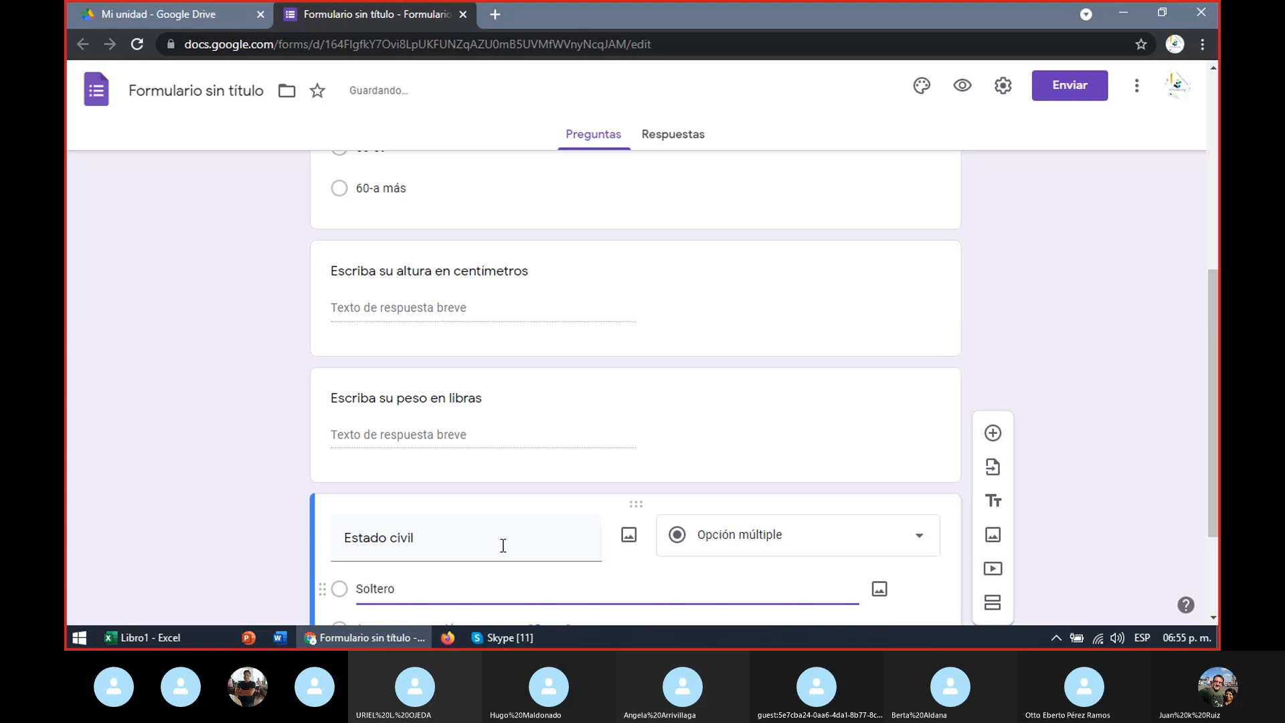
Step: Add Casado and Unido as the second and third answer options of the Estado civil question
{"action": "scroll", "coordinate": [455, 509], "scroll_direction": "down", "scroll_amount": 2}
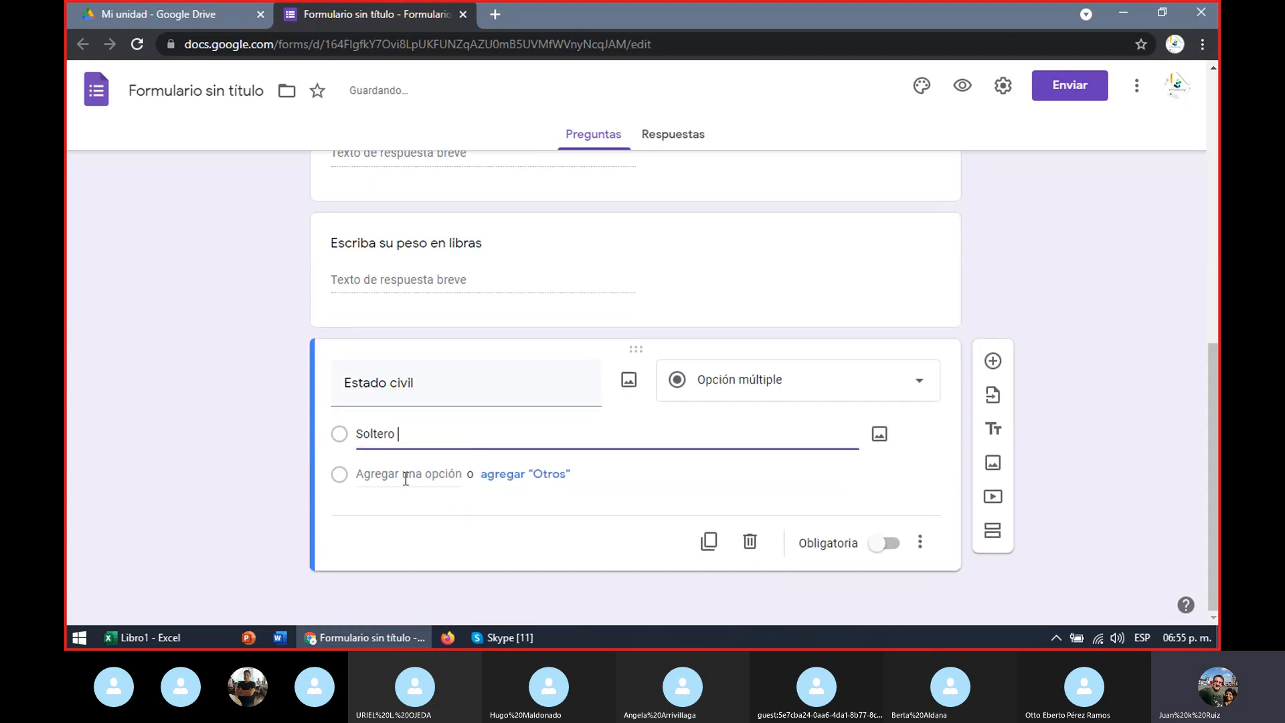
{"action": "left_click", "coordinate": [405, 479]}
{"action": "type", "text": "C"}
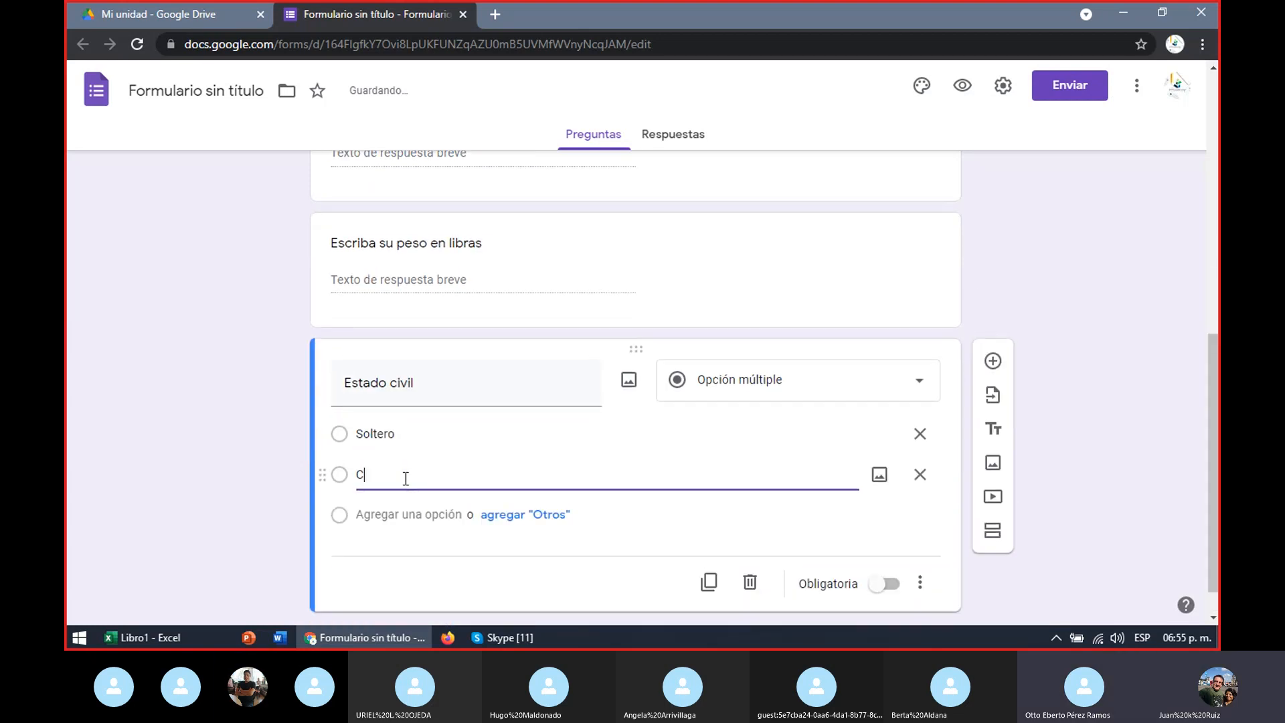
{"action": "type", "text": "asado"}
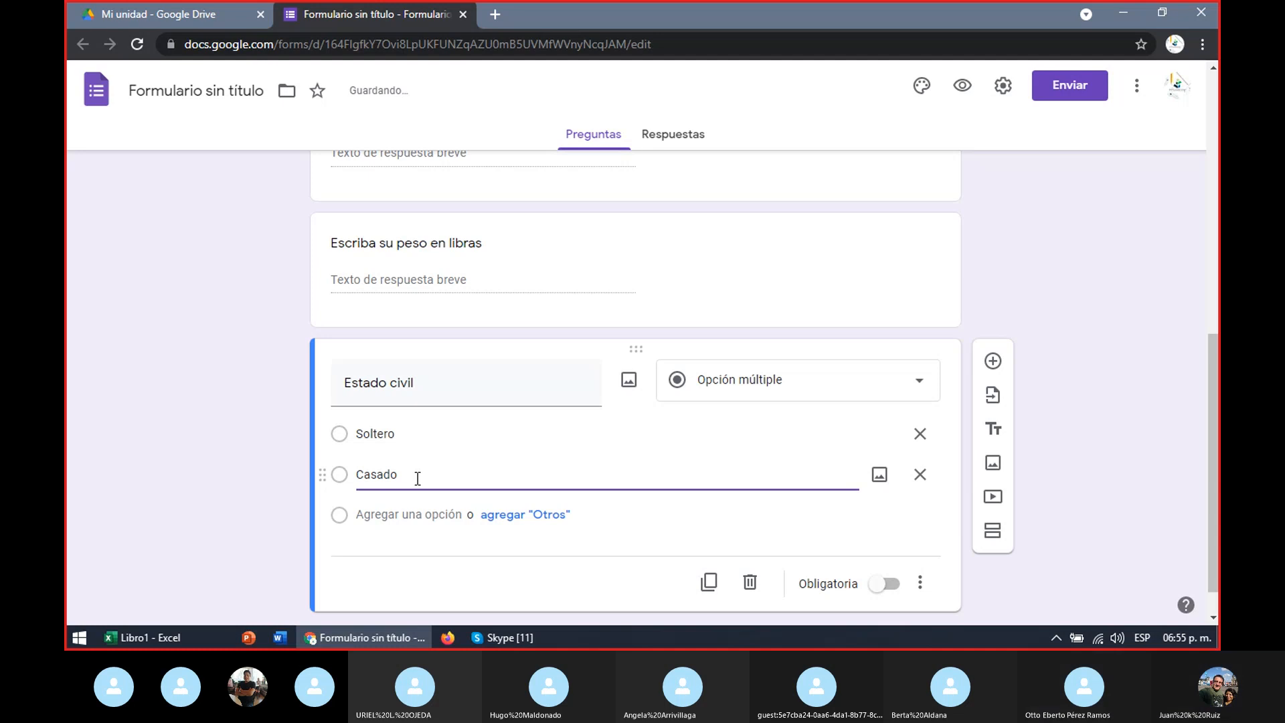
{"action": "left_click", "coordinate": [376, 516]}
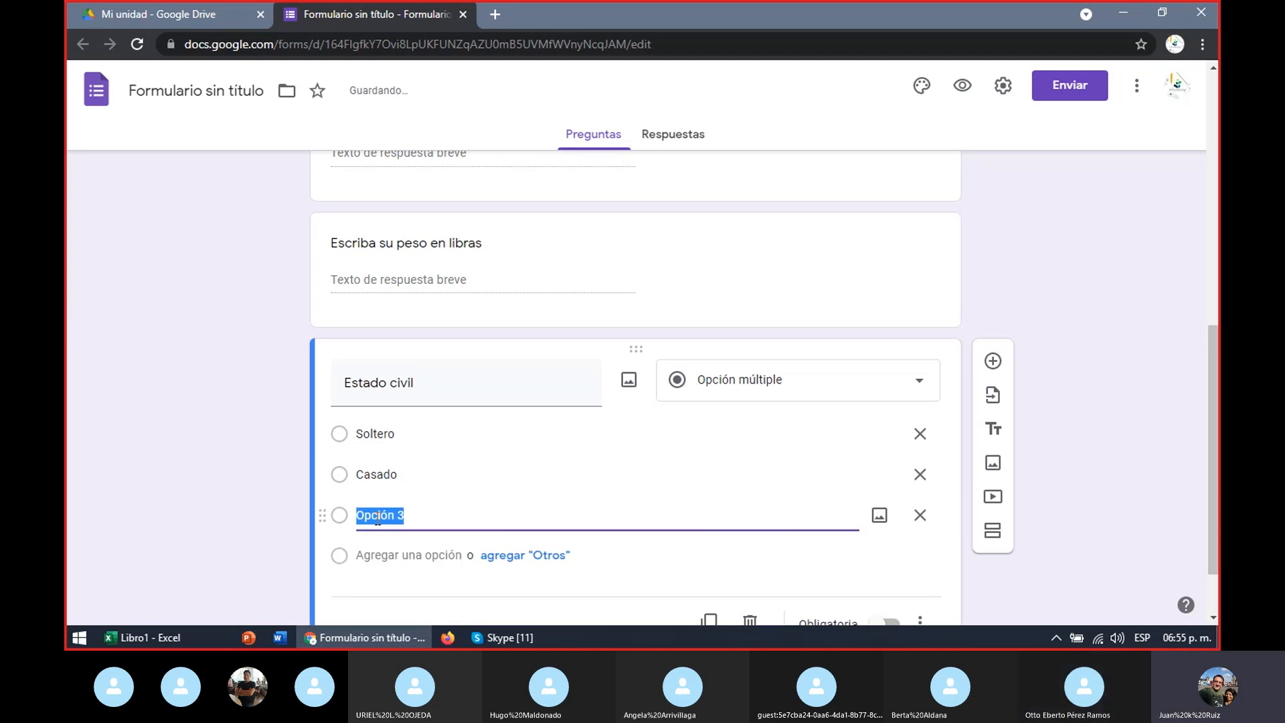
{"action": "type", "text": "Un"}
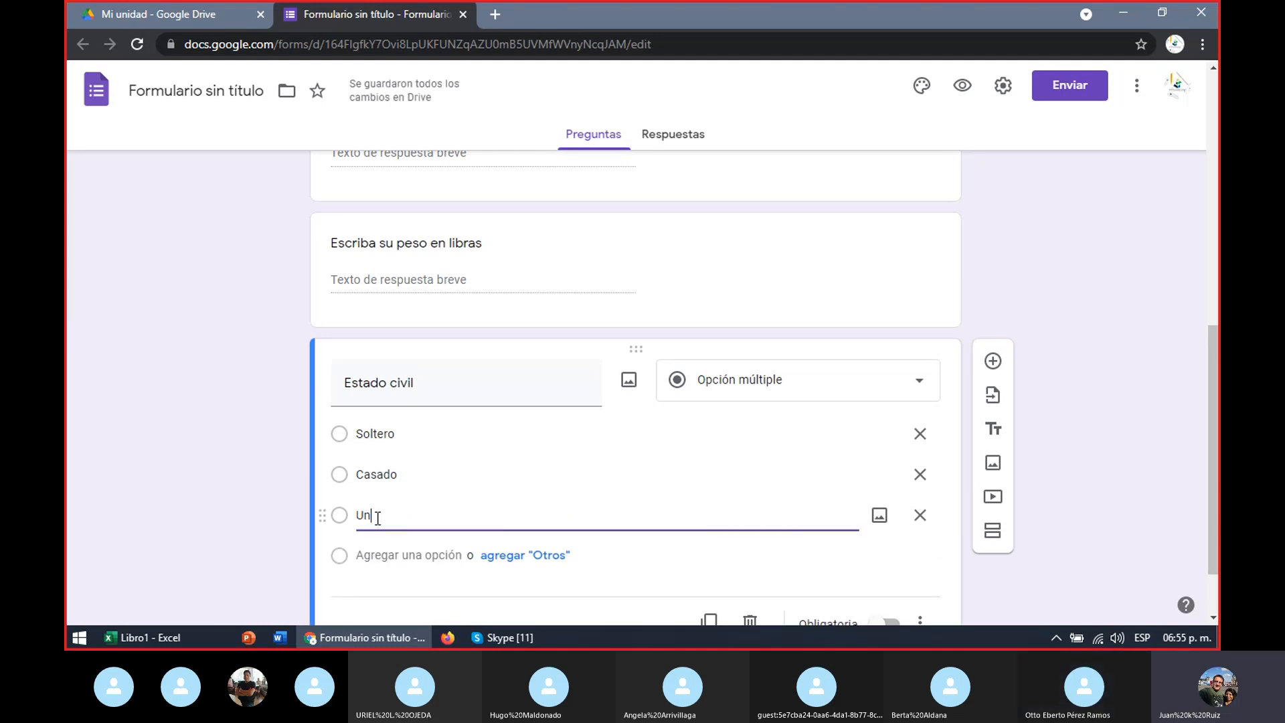
{"action": "type", "text": "ido"}
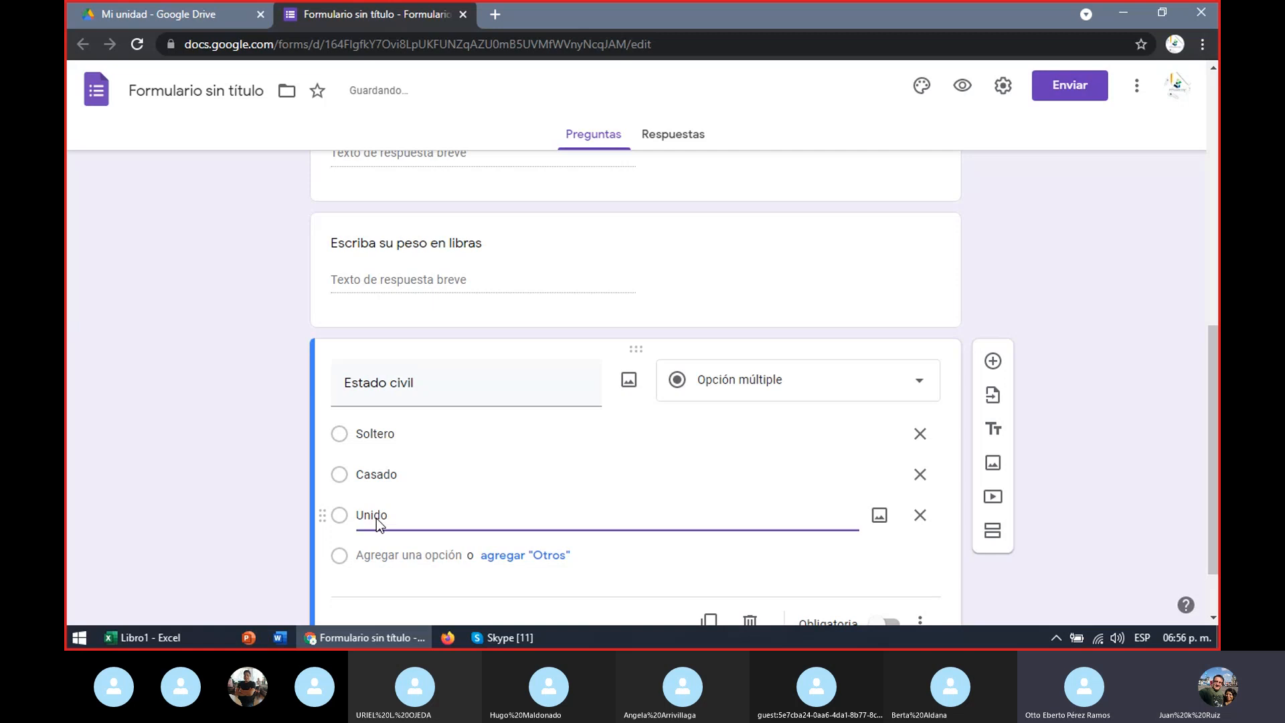
Step: Add "Viudo o viuda" as the fourth answer option of the Estado civil question and create an unnamed fifth option
{"action": "left_click", "coordinate": [369, 556]}
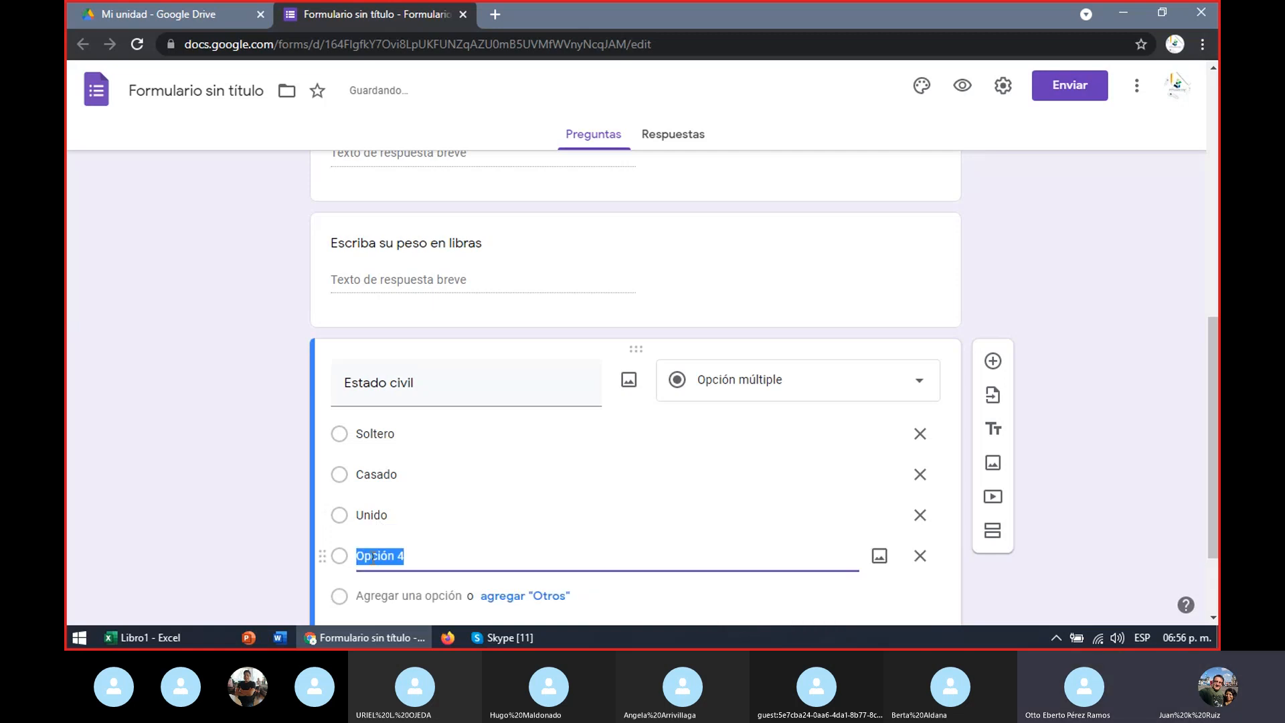
{"action": "type", "text": "Viudo "}
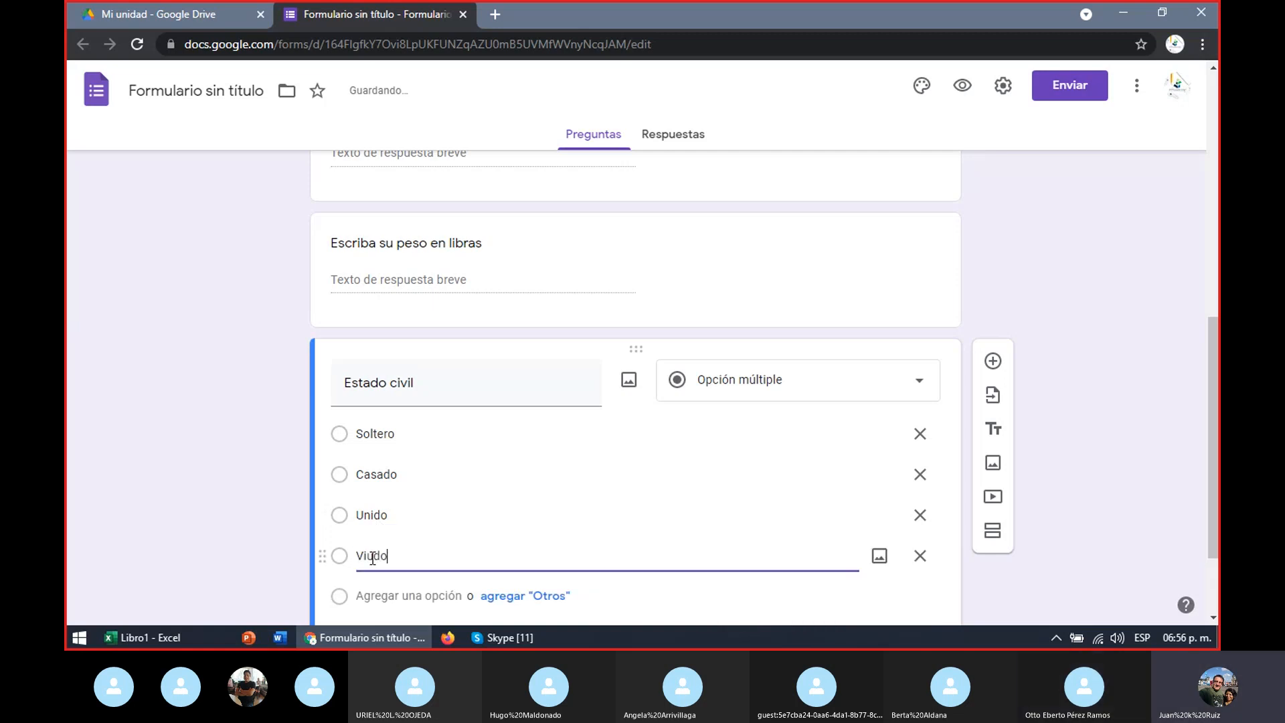
{"action": "type", "text": "o "}
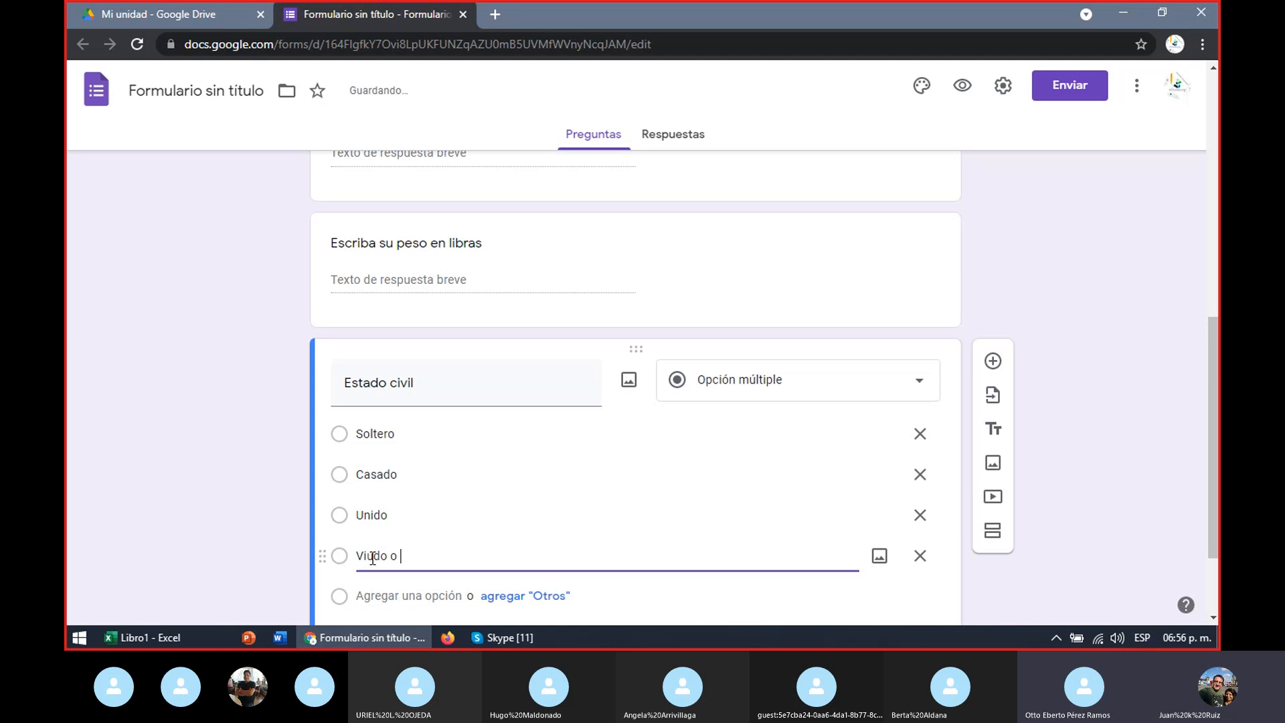
{"action": "type", "text": "Vida"}
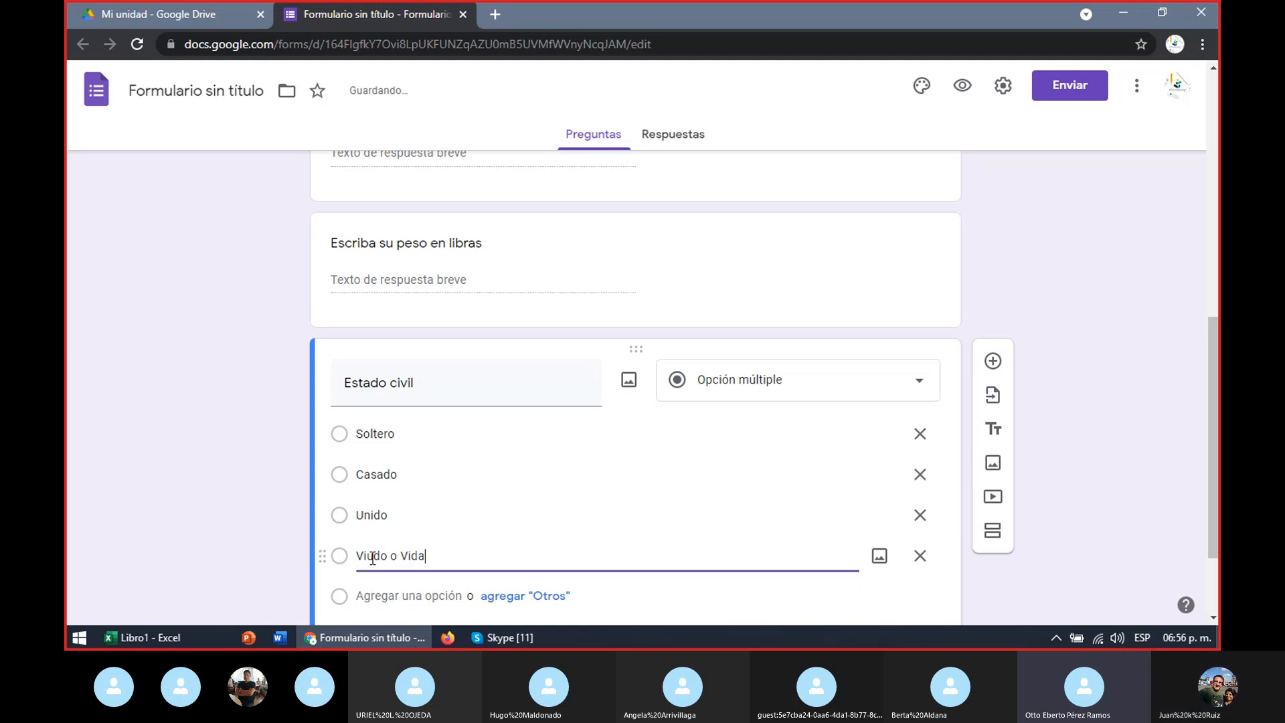
{"action": "key", "text": "BackSpace"}
{"action": "key", "text": "BackSpace"}
{"action": "key", "text": "BackSpace"}
{"action": "type", "text": "viuda"}
{"action": "left_click", "coordinate": [375, 595]}
Step: Change the fourth answer option of the Estado civil question to Viud@
{"action": "left_click", "coordinate": [439, 555]}
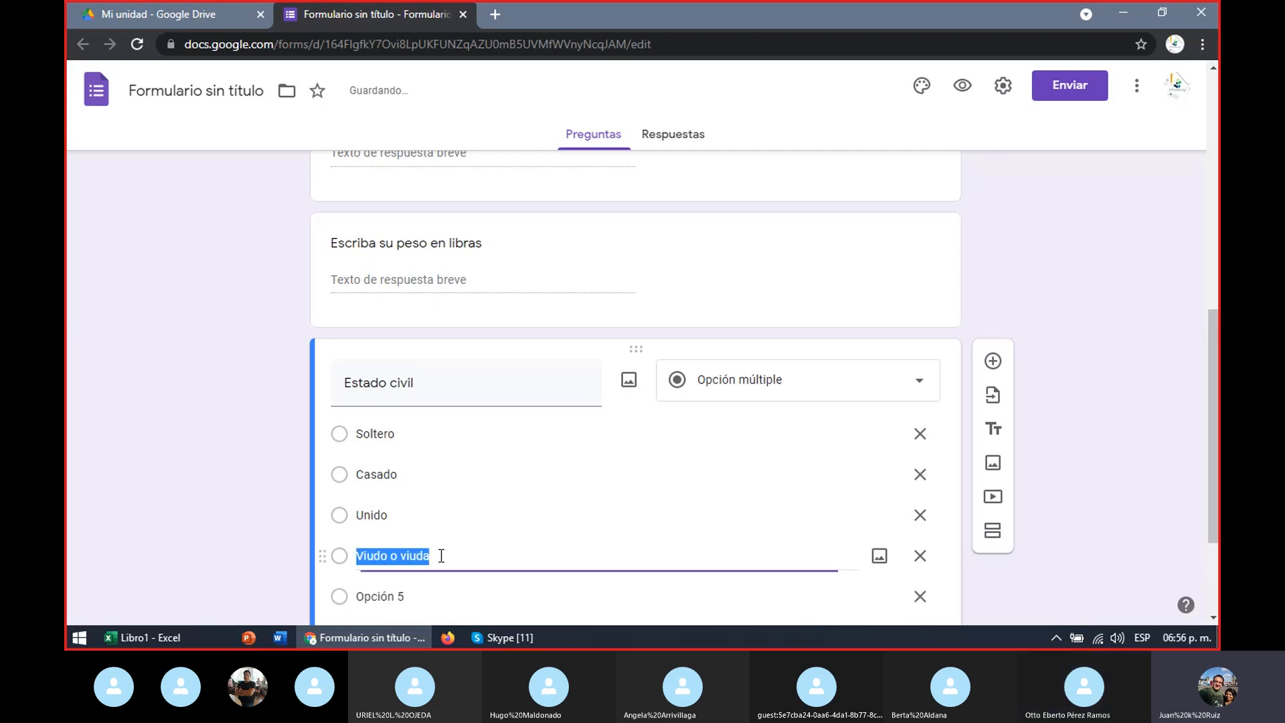
{"action": "left_click", "coordinate": [439, 555]}
{"action": "key", "text": "BackSpace"}
{"action": "key", "text": "BackSpace"}
{"action": "key", "text": "BackSpace"}
{"action": "key", "text": "BackSpace"}
{"action": "key", "text": "BackSpace"}
{"action": "key", "text": "BackSpace"}
{"action": "key", "text": "BackSpace"}
{"action": "key", "text": "BackSpace"}
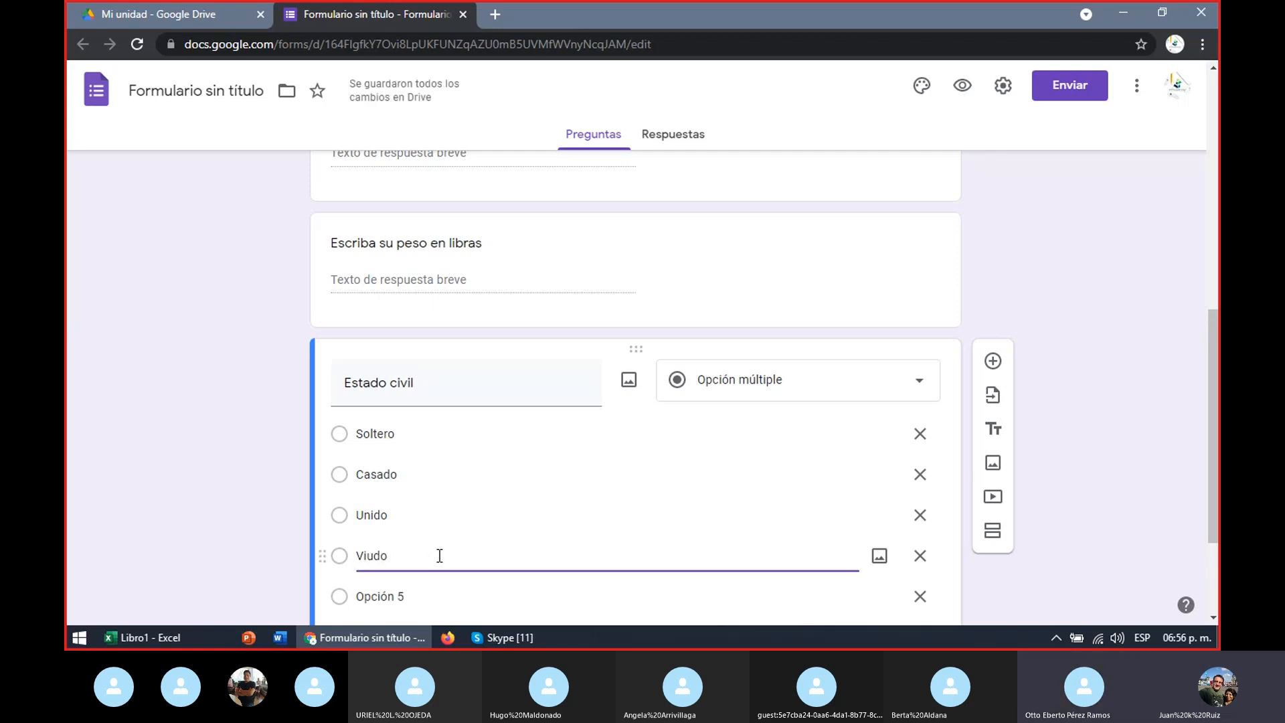
{"action": "key", "text": "BackSpace"}
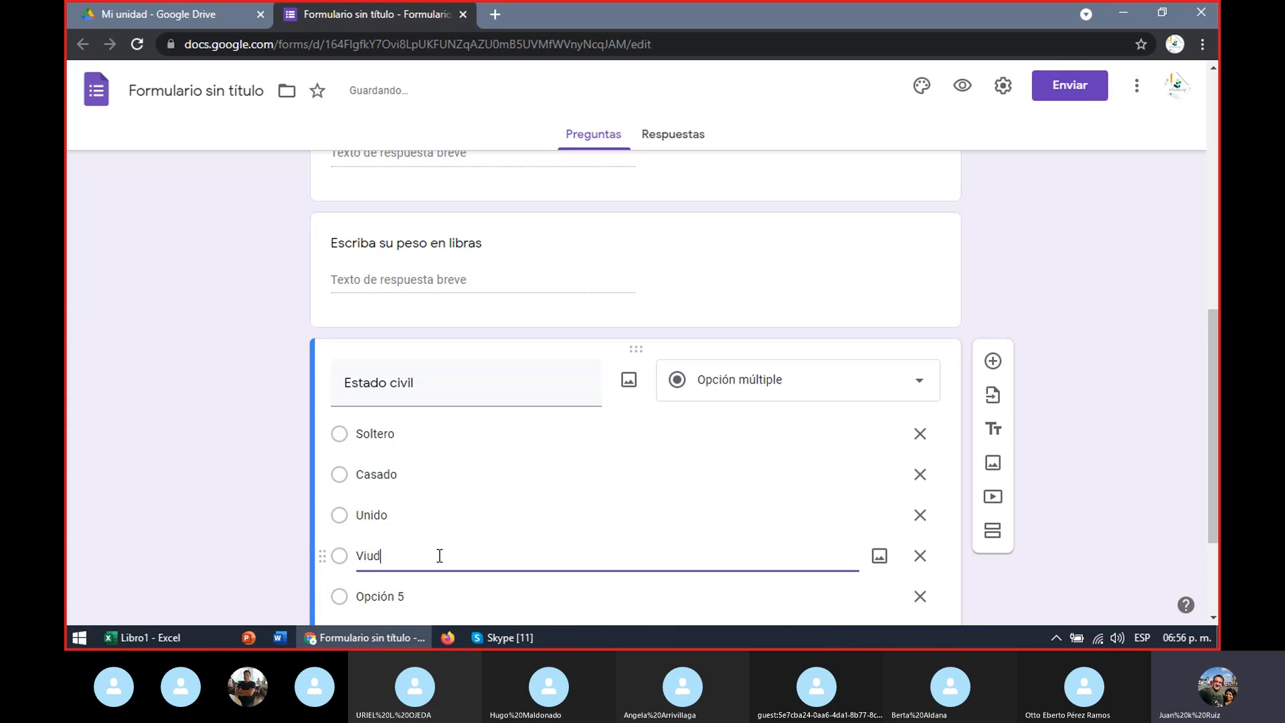
{"action": "type", "text": "@"}
Step: Set the fifth answer option of the Estado civil question to Divorciad@
{"action": "left_click", "coordinate": [409, 597]}
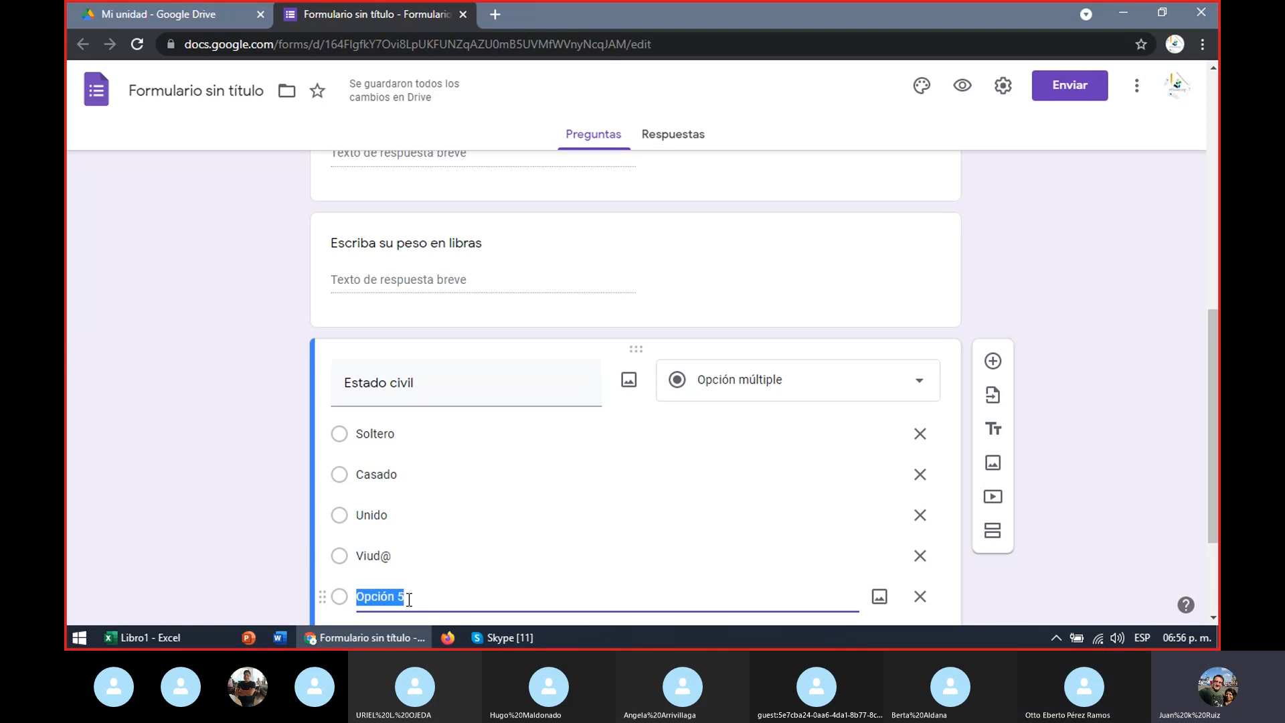
{"action": "type", "text": "Divorciad"}
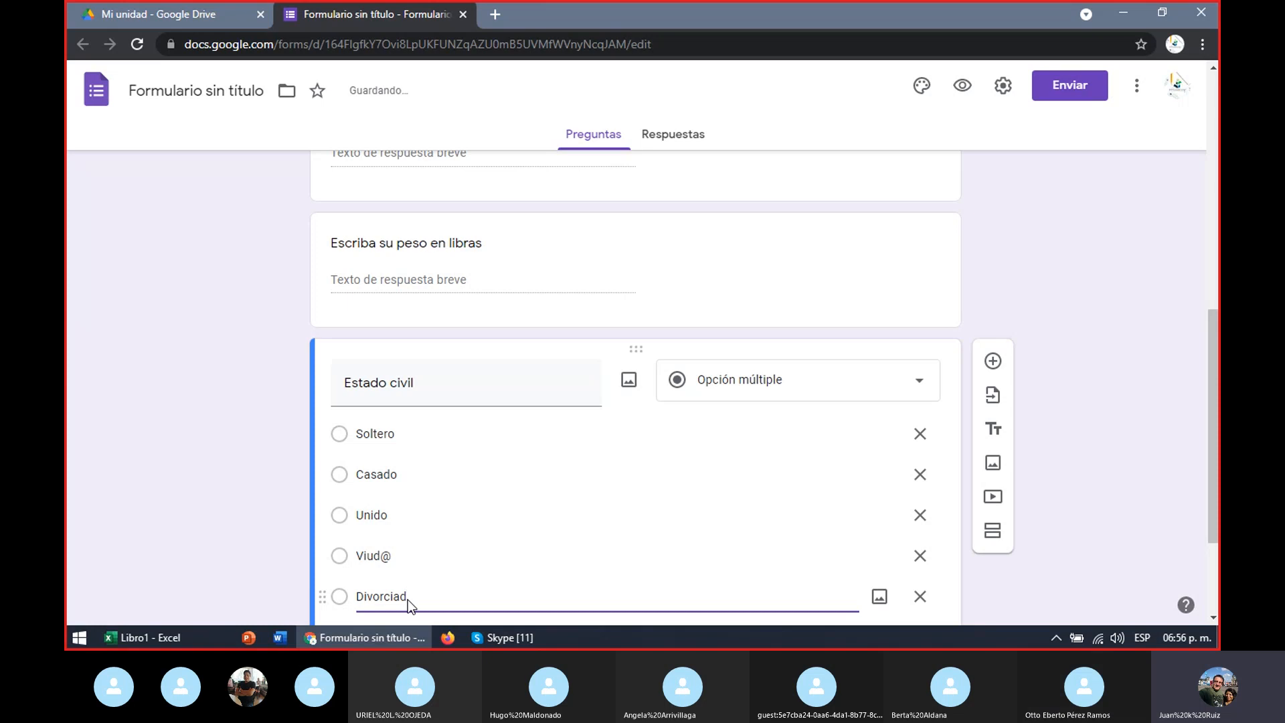
{"action": "type", "text": "@"}
Step: Change the Unido answer option of the Estado civil question to Unid@
{"action": "left_click", "coordinate": [392, 515]}
{"action": "double_click", "coordinate": [381, 514]}
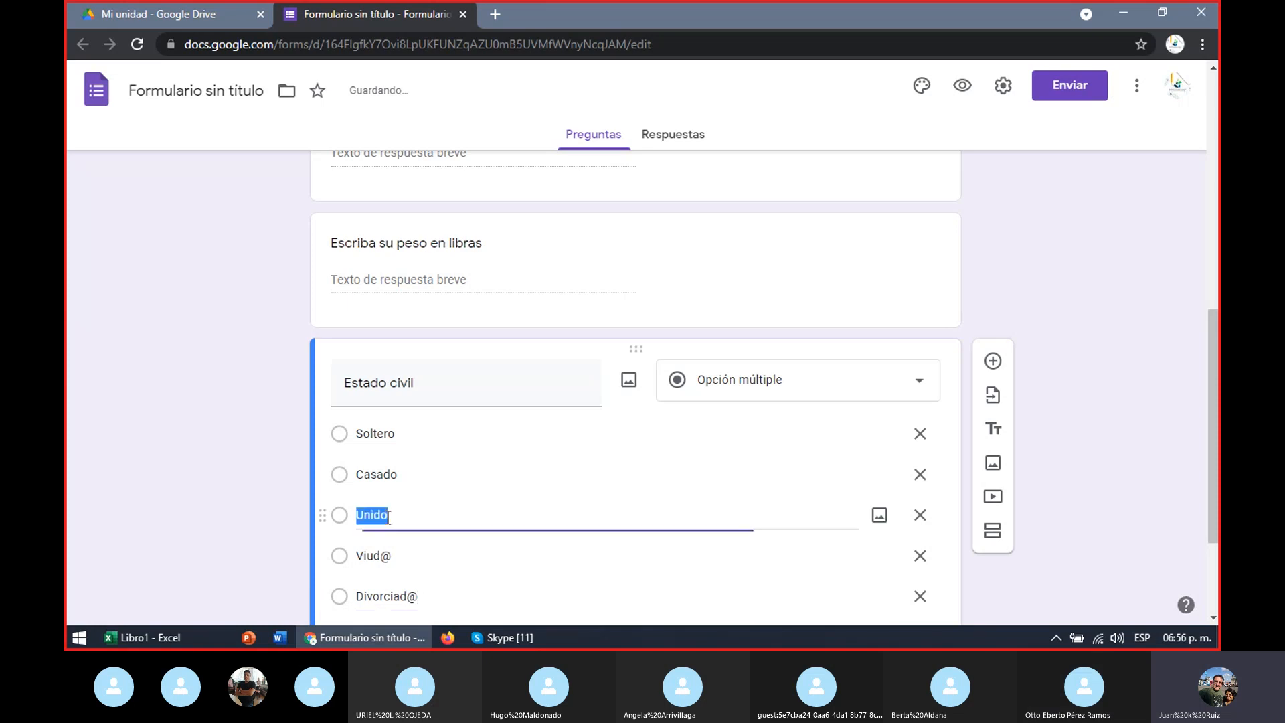
{"action": "left_click", "coordinate": [388, 515]}
{"action": "key", "text": "BackSpace"}
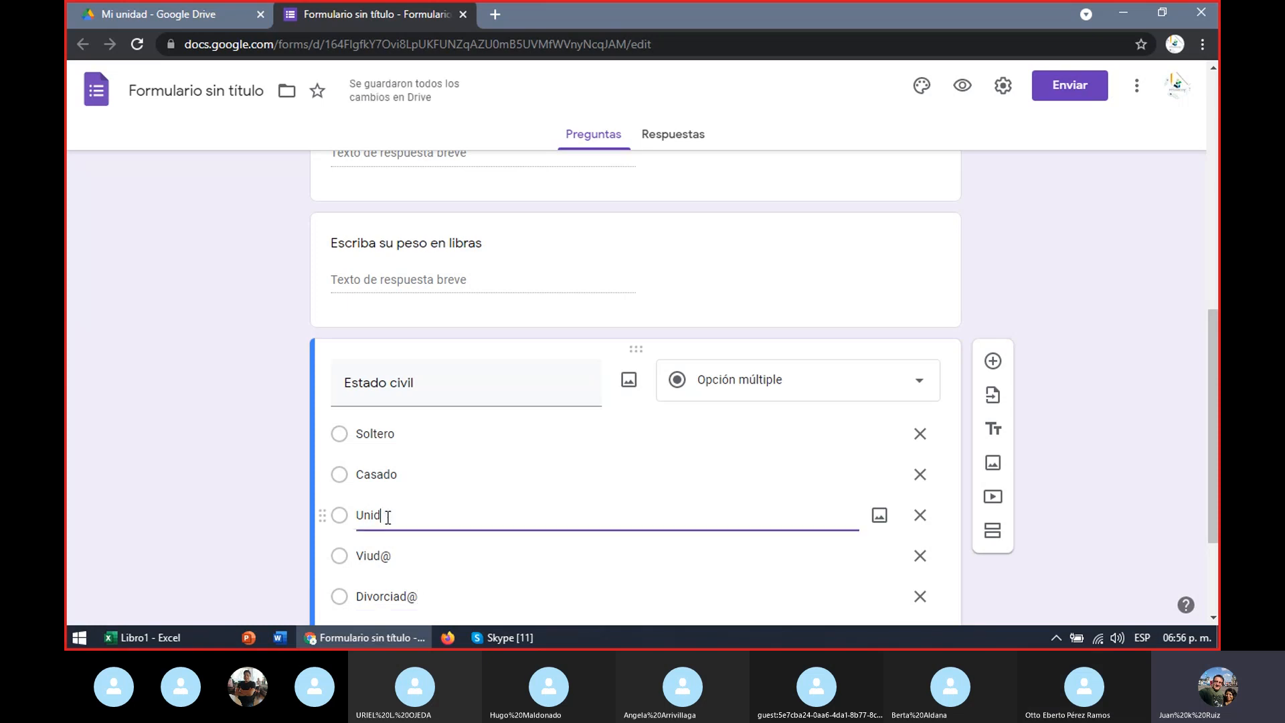
{"action": "type", "text": "@"}
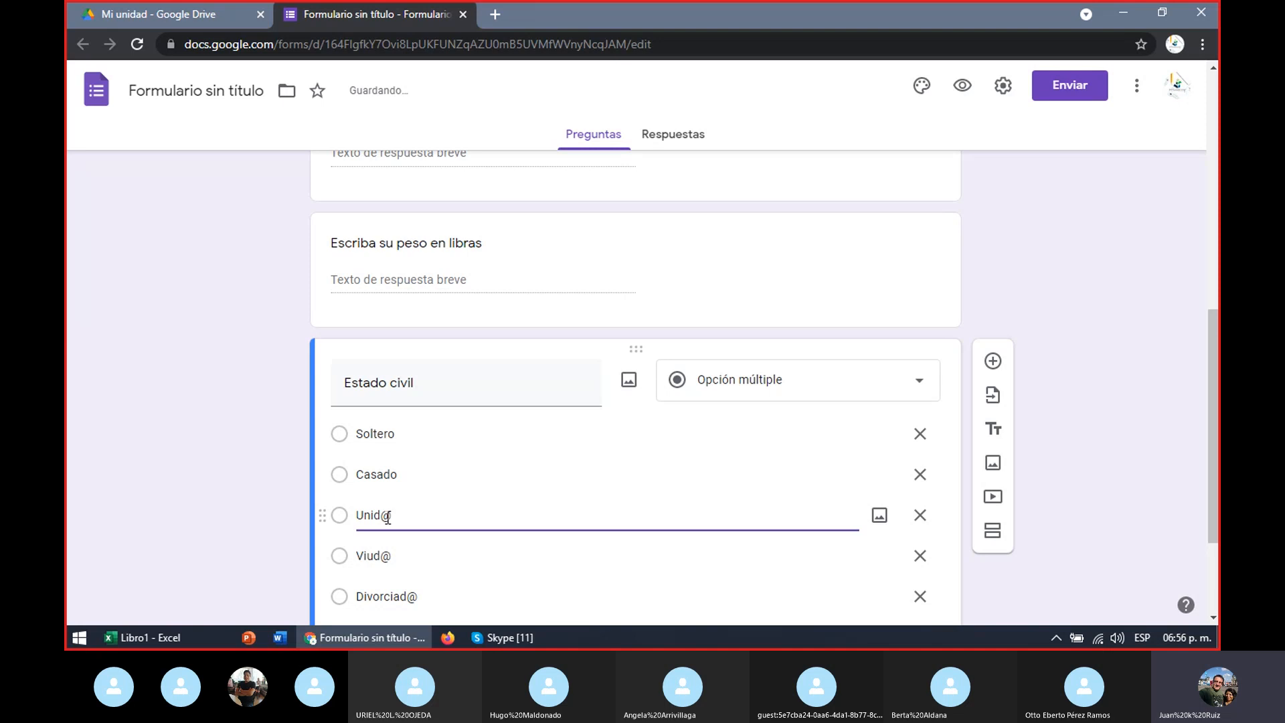
Step: Change the Casado answer option of the Estado civil question to Casad@
{"action": "left_click", "coordinate": [404, 475]}
{"action": "double_click", "coordinate": [401, 473]}
{"action": "left_click", "coordinate": [402, 471]}
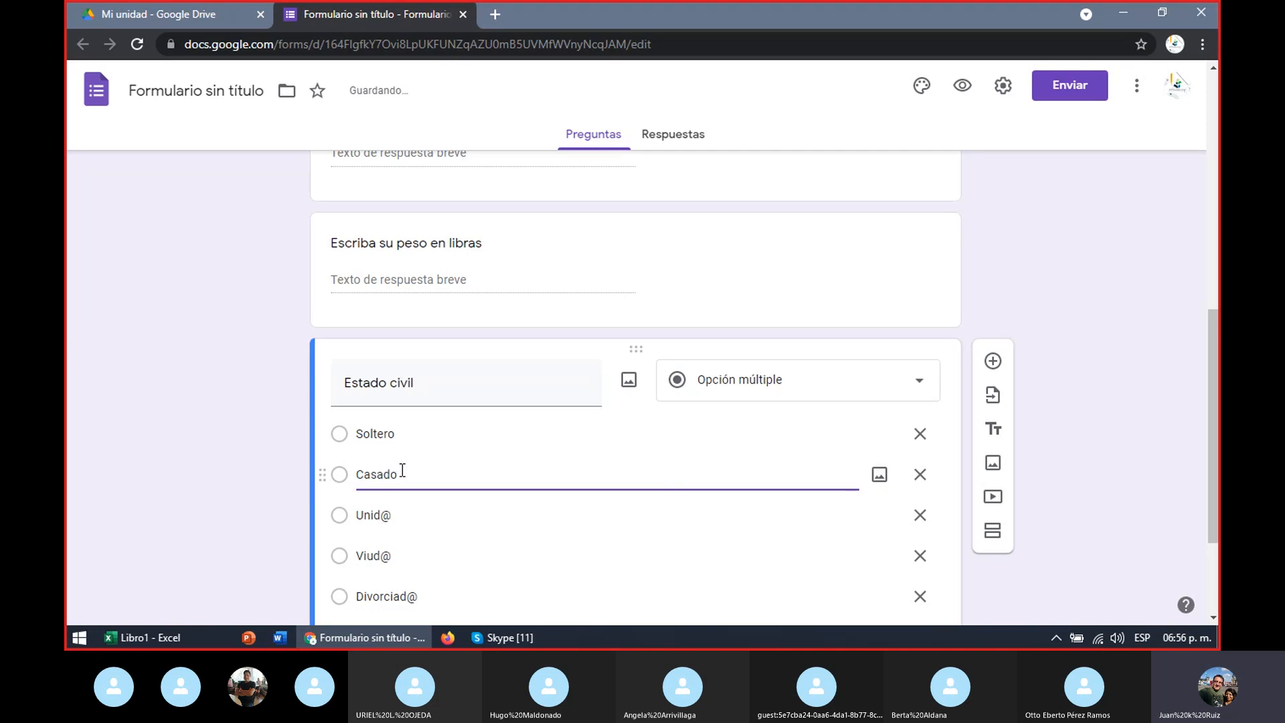
{"action": "key", "text": "BackSpace"}
{"action": "type", "text": "@"}
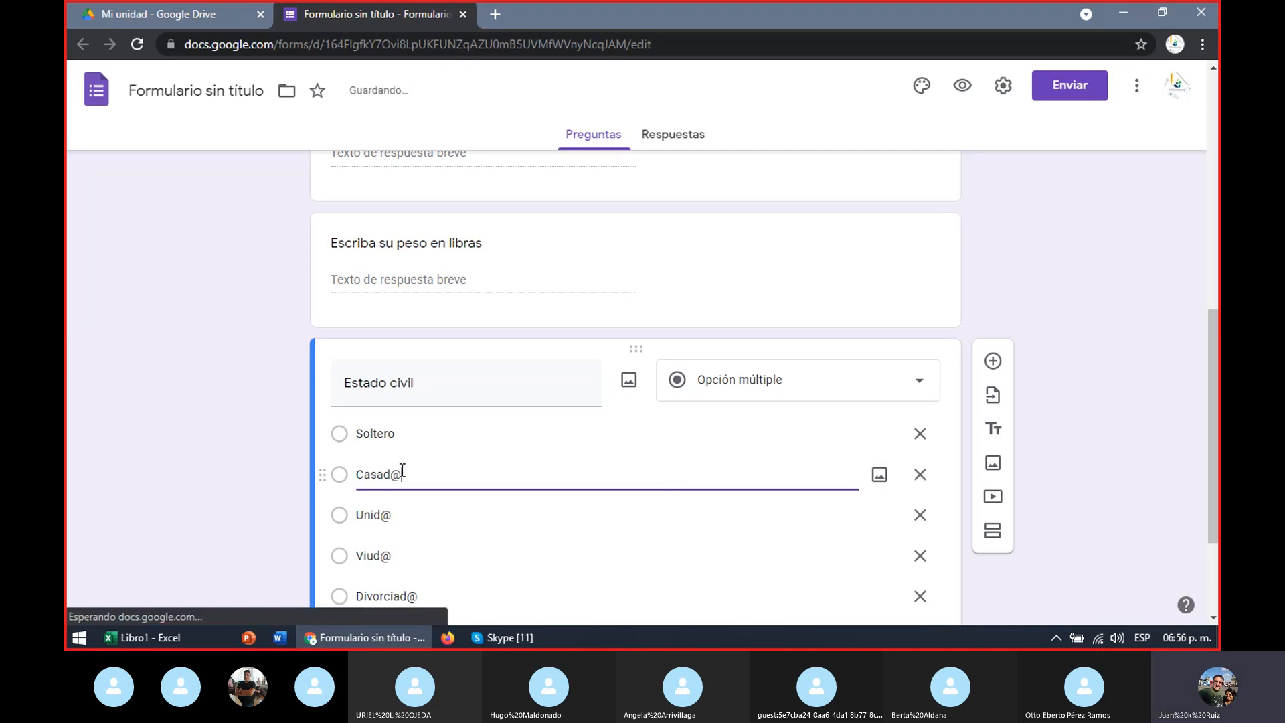
Step: Change the Soltero answer option of the Estado civil question to Solter@
{"action": "double_click", "coordinate": [395, 433]}
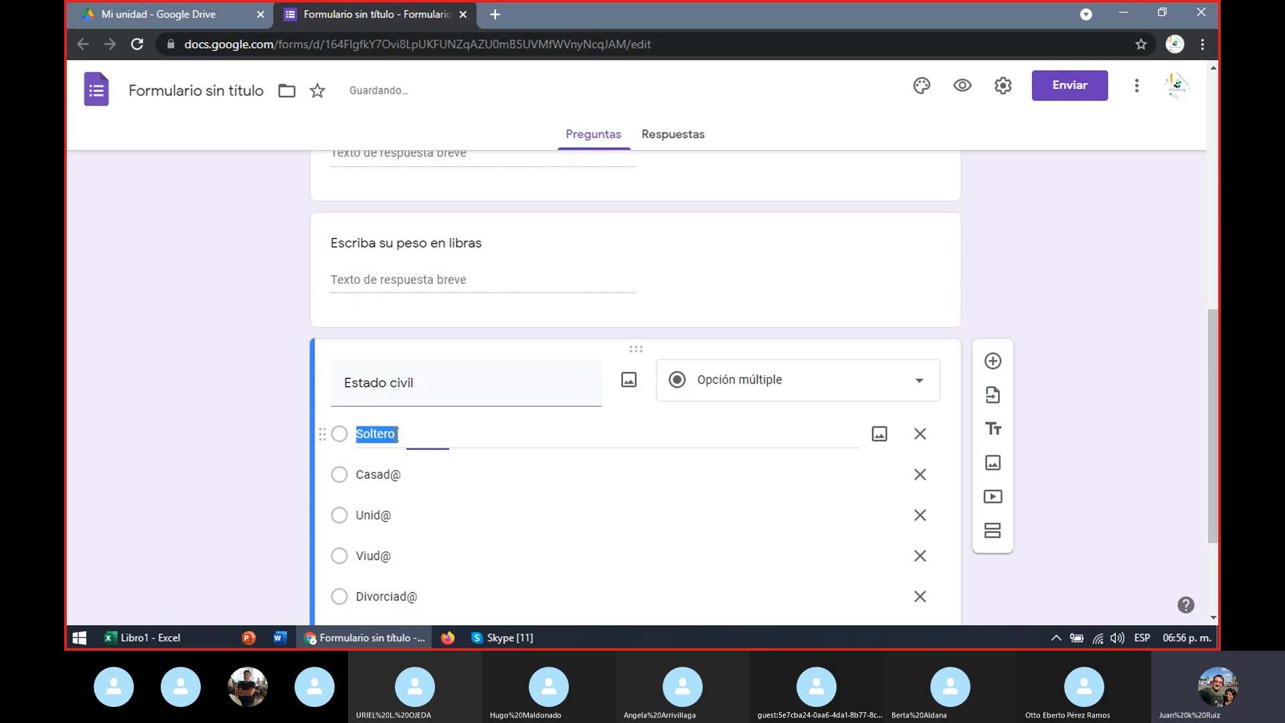
{"action": "left_click", "coordinate": [397, 433]}
{"action": "key", "text": "BackSpace"}
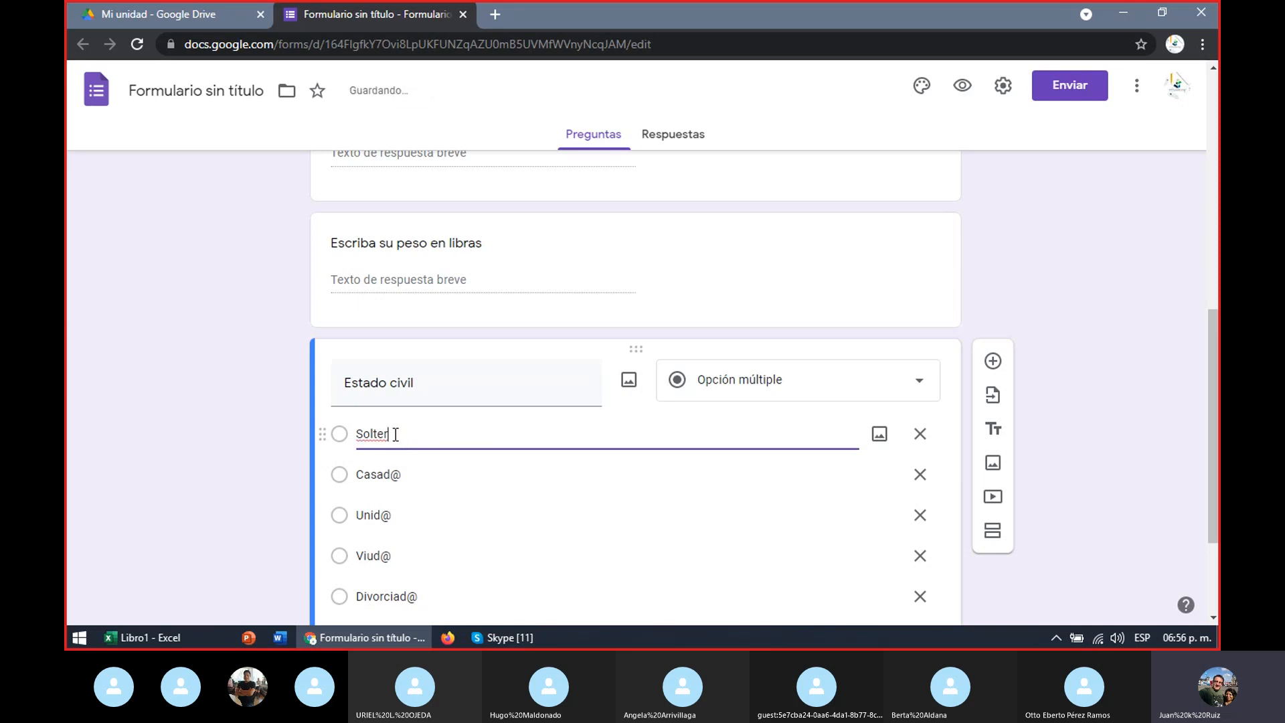
{"action": "type", "text": "@"}
Step: Add three blank multiple-choice questions at the end of the form
{"action": "left_click_drag", "start_coordinate": [1204, 381], "coordinate": [1212, 129]}
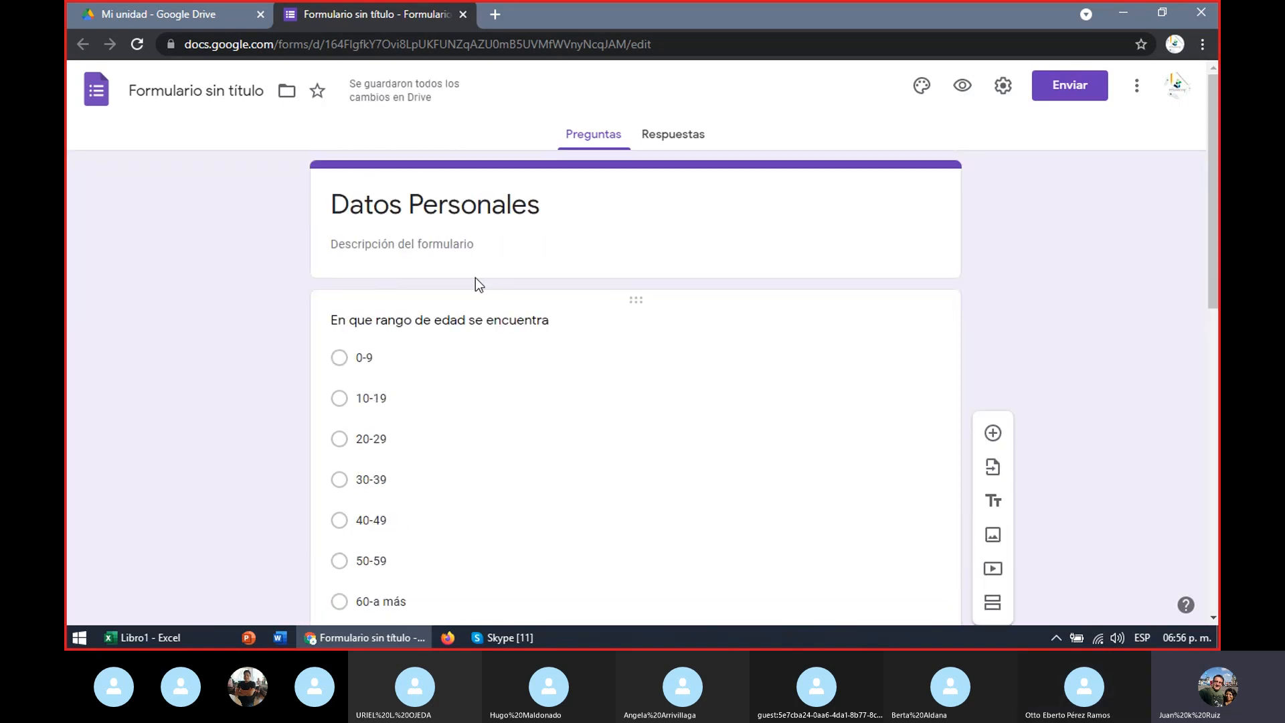
{"action": "left_click", "coordinate": [995, 442]}
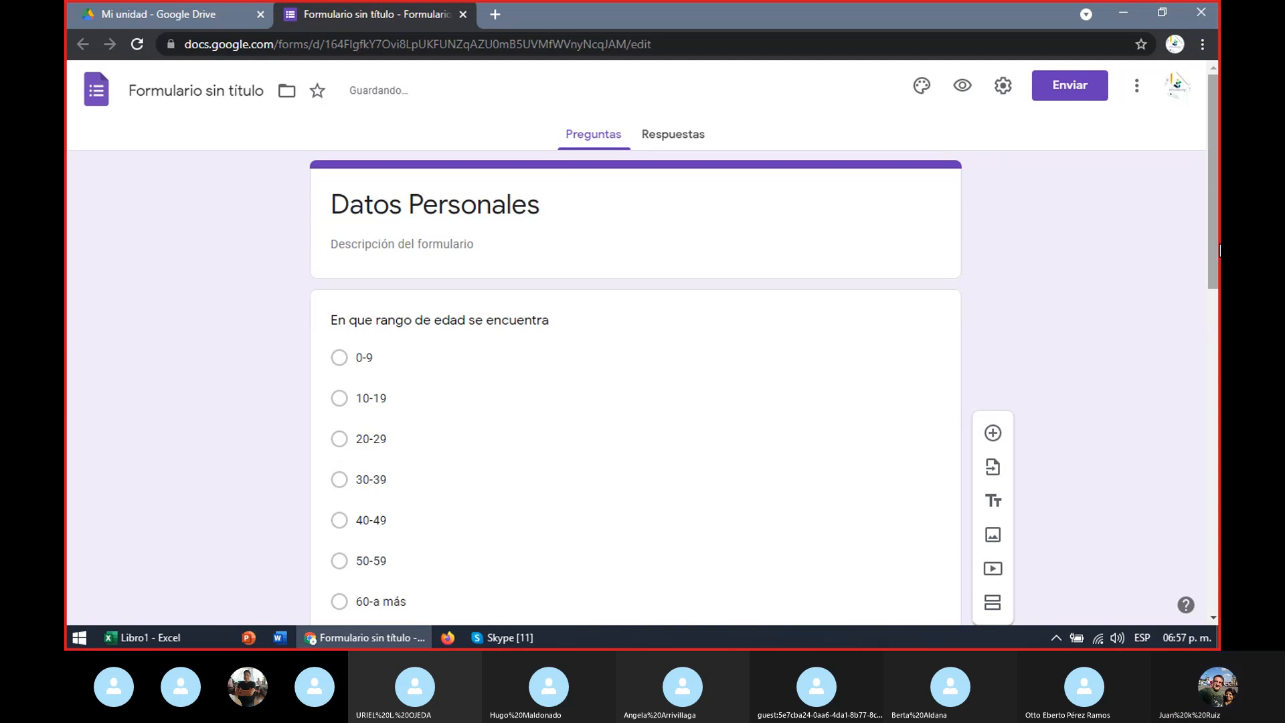
{"action": "scroll", "coordinate": [495, 426], "scroll_direction": "down", "scroll_amount": 4}
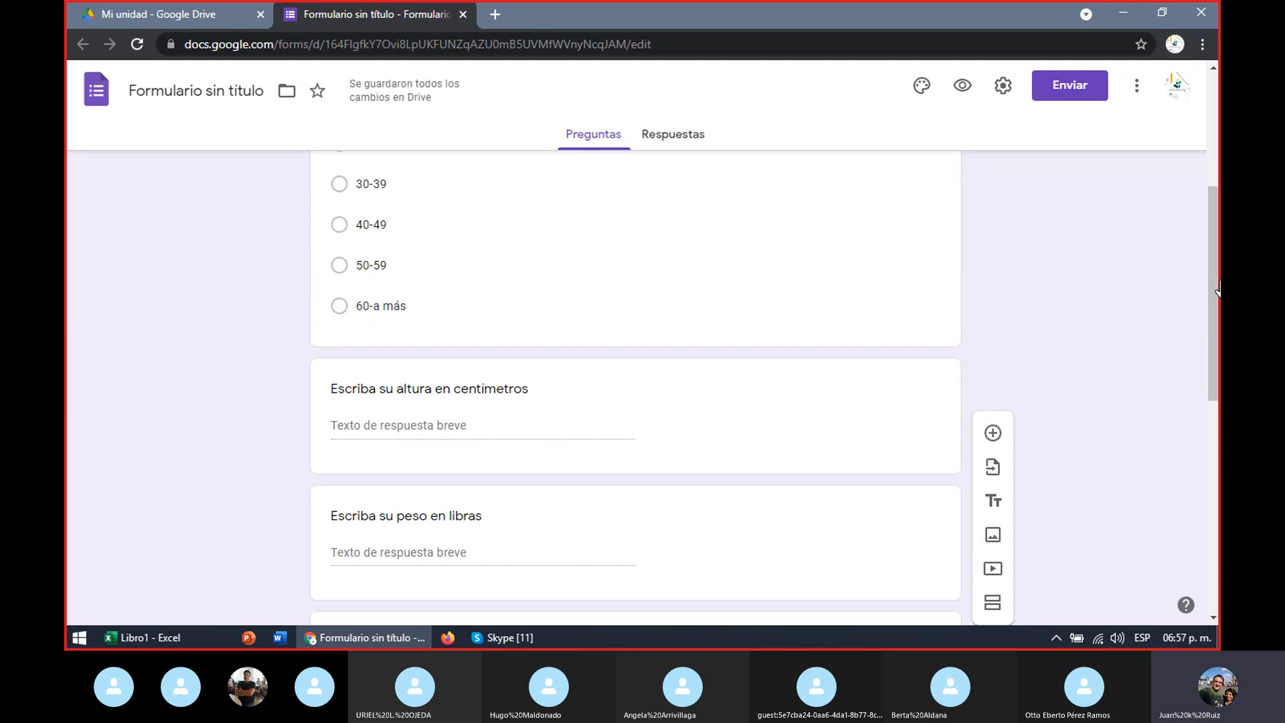
{"action": "scroll", "coordinate": [1087, 266], "scroll_direction": "up", "scroll_amount": 5}
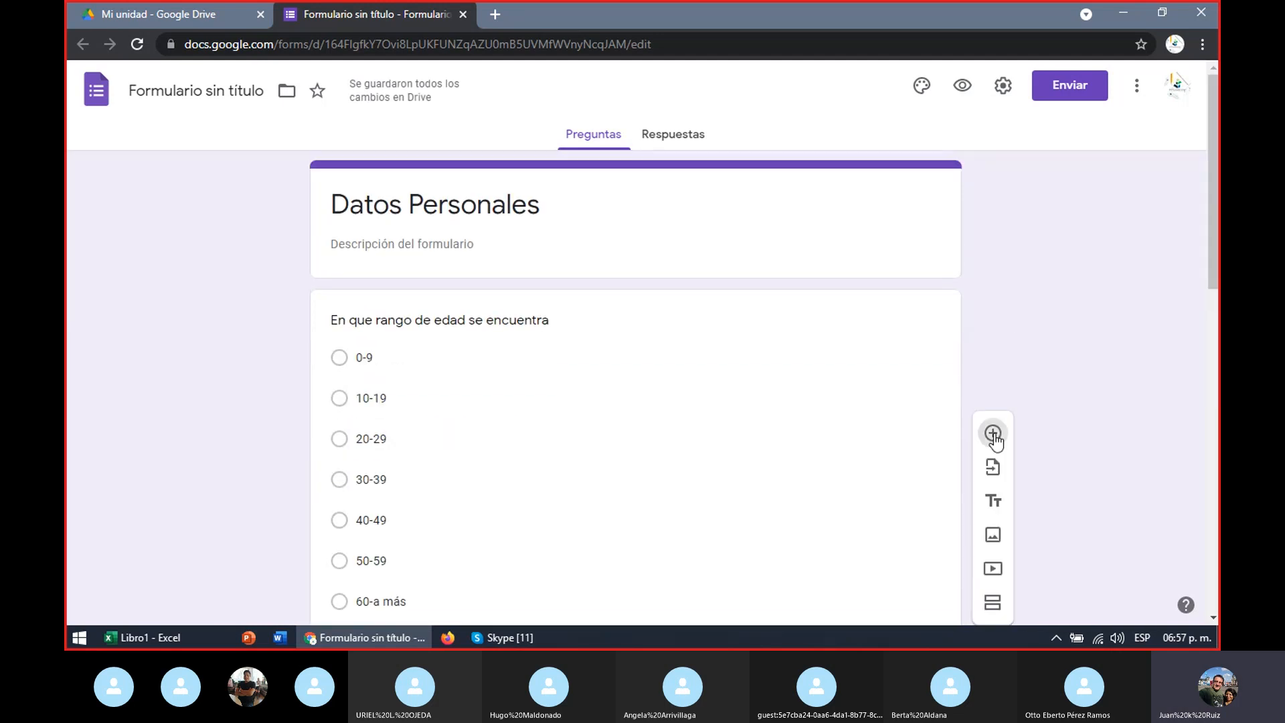
{"action": "left_click", "coordinate": [994, 436]}
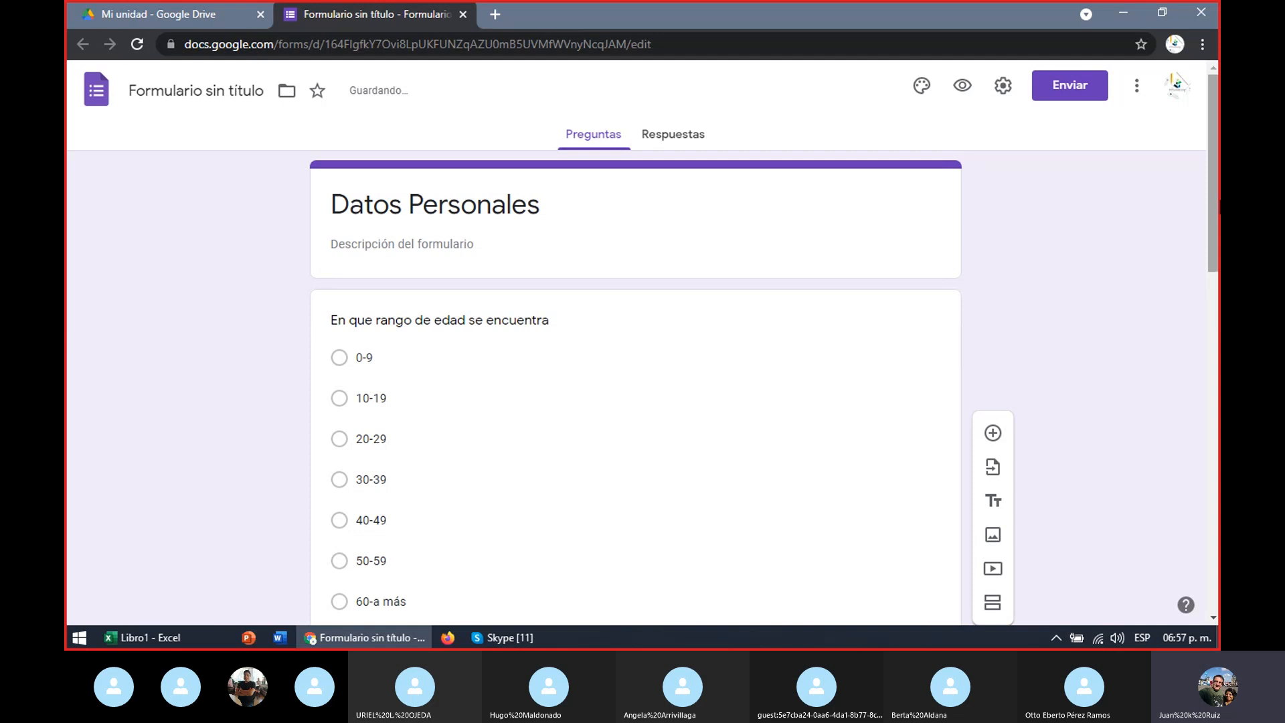
{"action": "mouse_move", "coordinate": [1217, 207]}
{"action": "left_mouse_down"}
{"action": "mouse_move", "coordinate": [1216, 291]}
{"action": "mouse_move", "coordinate": [1215, 201]}
{"action": "left_mouse_up"}
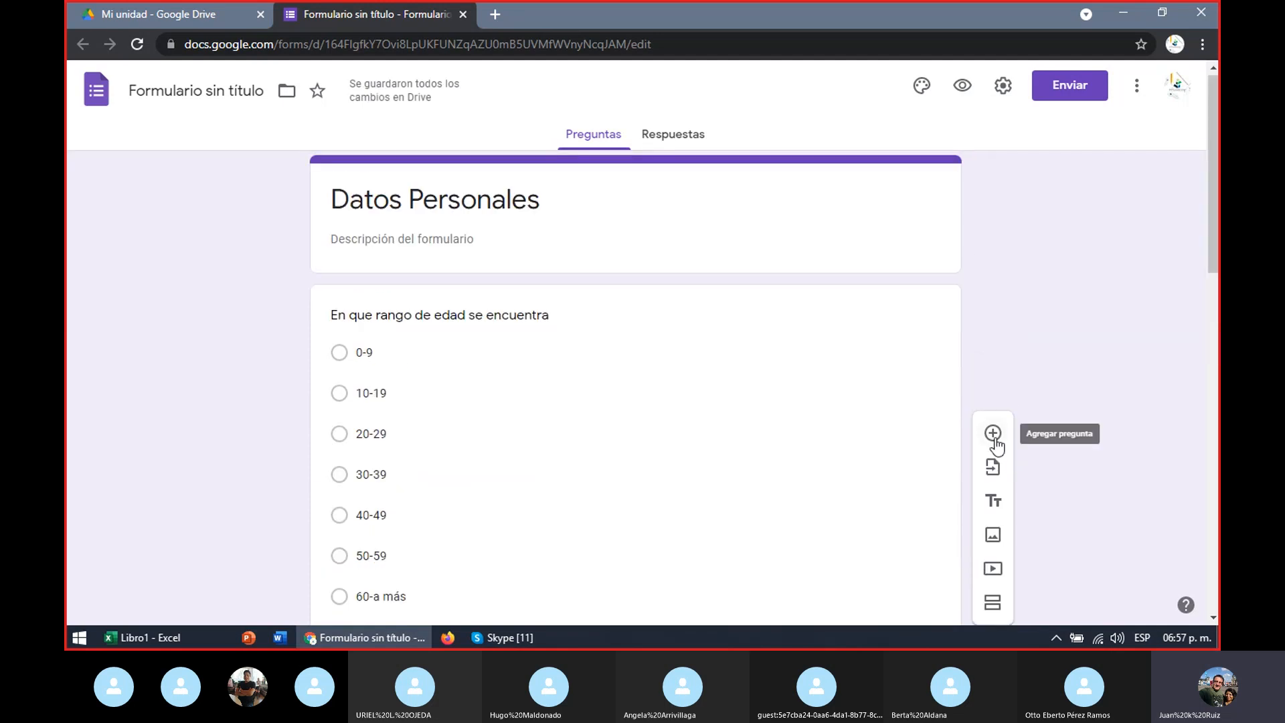
{"action": "left_click", "coordinate": [994, 435]}
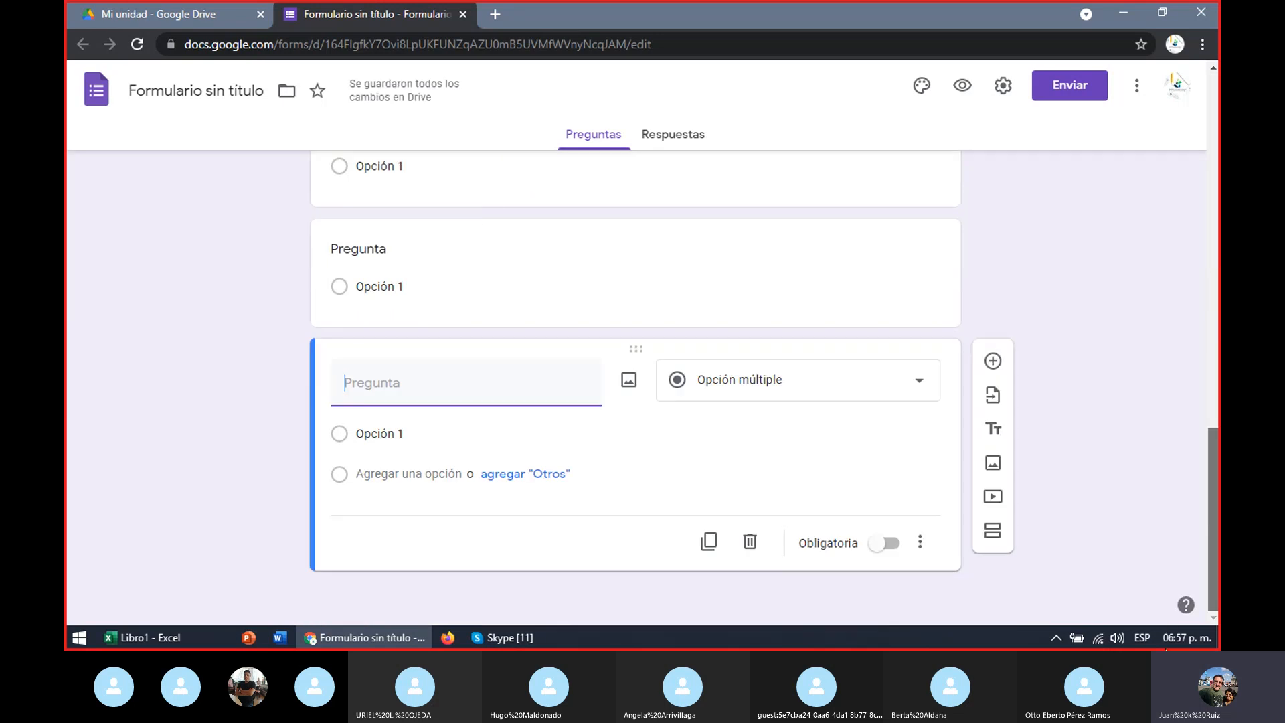
Step: Title the first blank question below the Estado civil question "Sexo"
{"action": "scroll", "coordinate": [1180, 555], "scroll_direction": "up", "scroll_amount": 3}
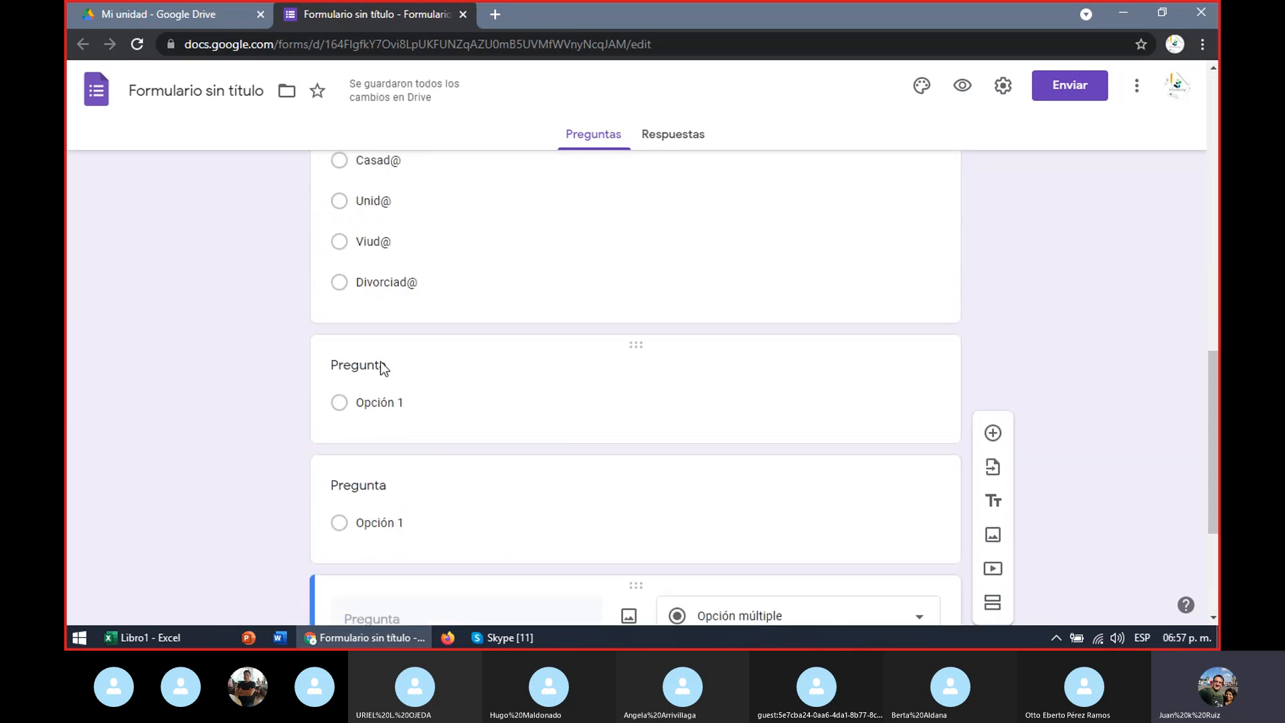
{"action": "left_click", "coordinate": [375, 369]}
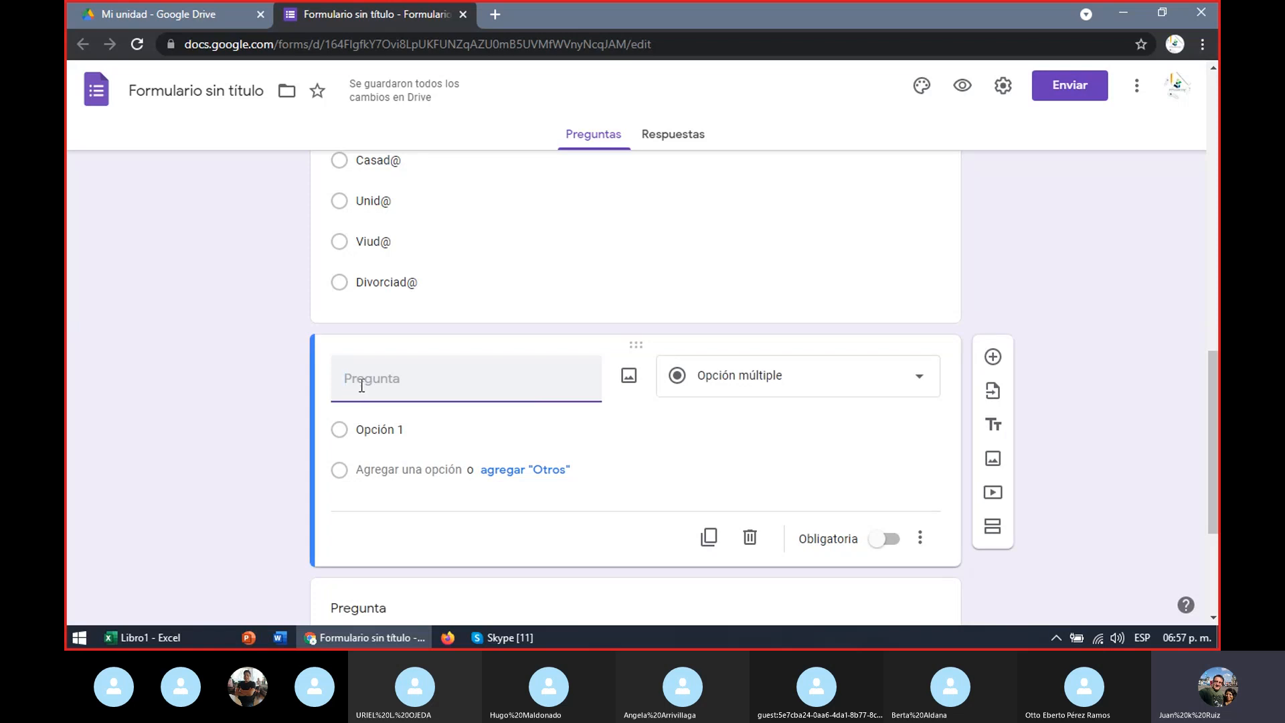
{"action": "type", "text": "Sexo"}
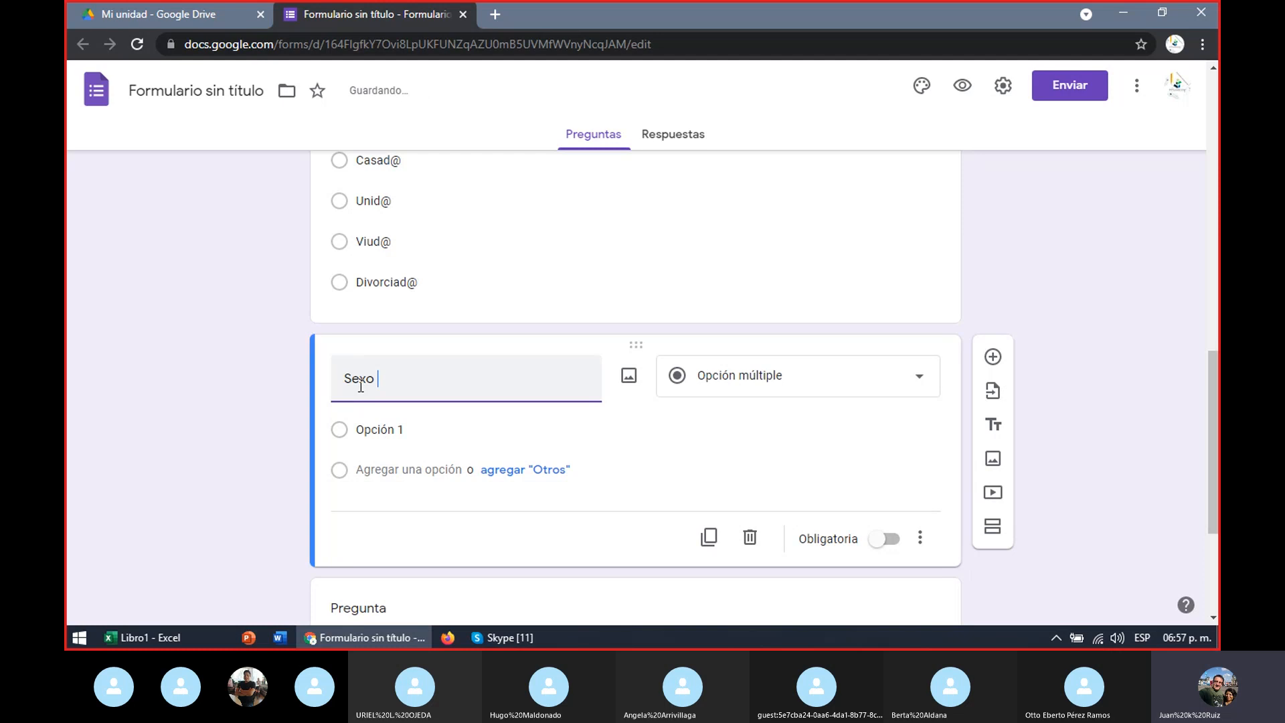
Step: Add all suggested answer options to the Sexo question and remove the "Otra..." option
{"action": "left_click", "coordinate": [381, 460]}
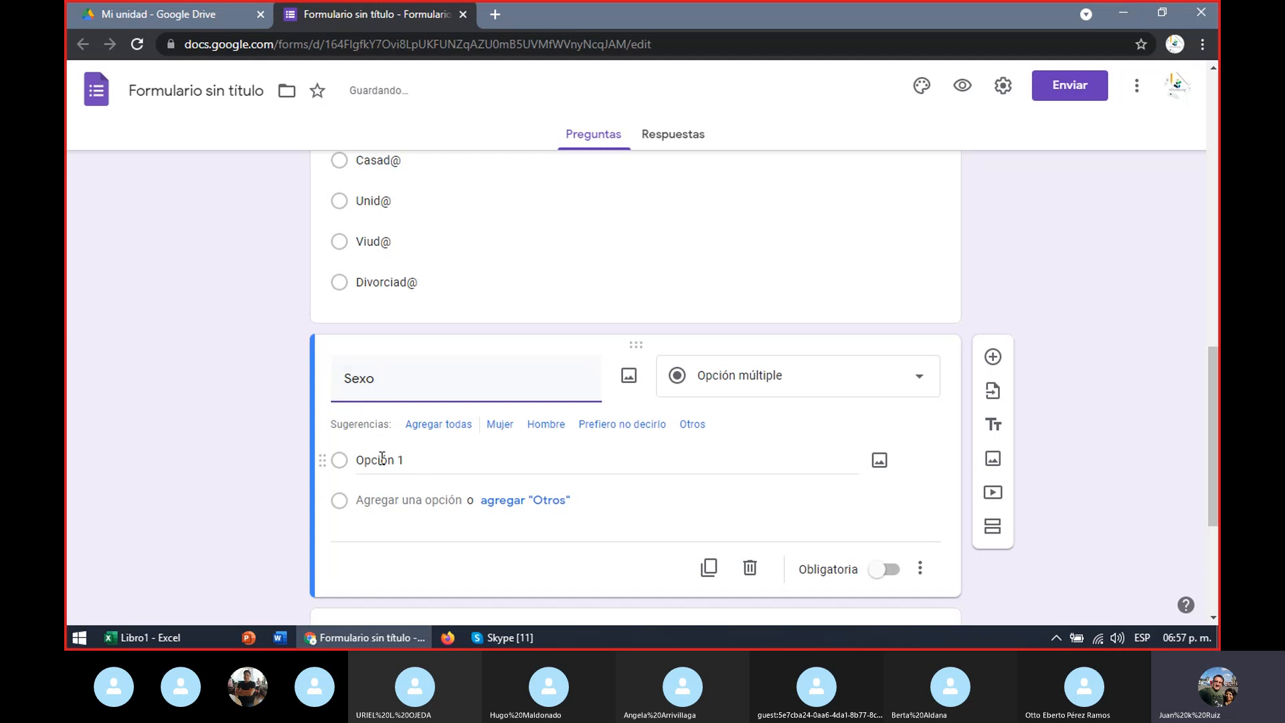
{"action": "left_click", "coordinate": [439, 431]}
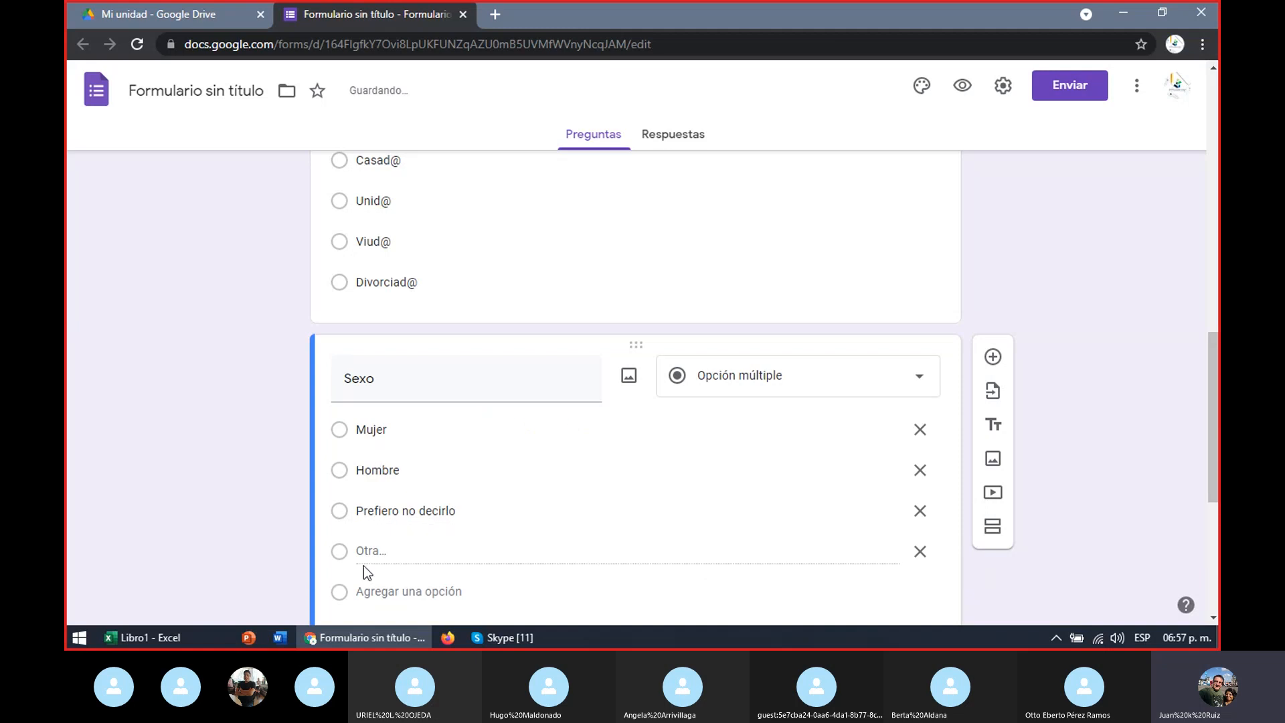
{"action": "left_click", "coordinate": [920, 550]}
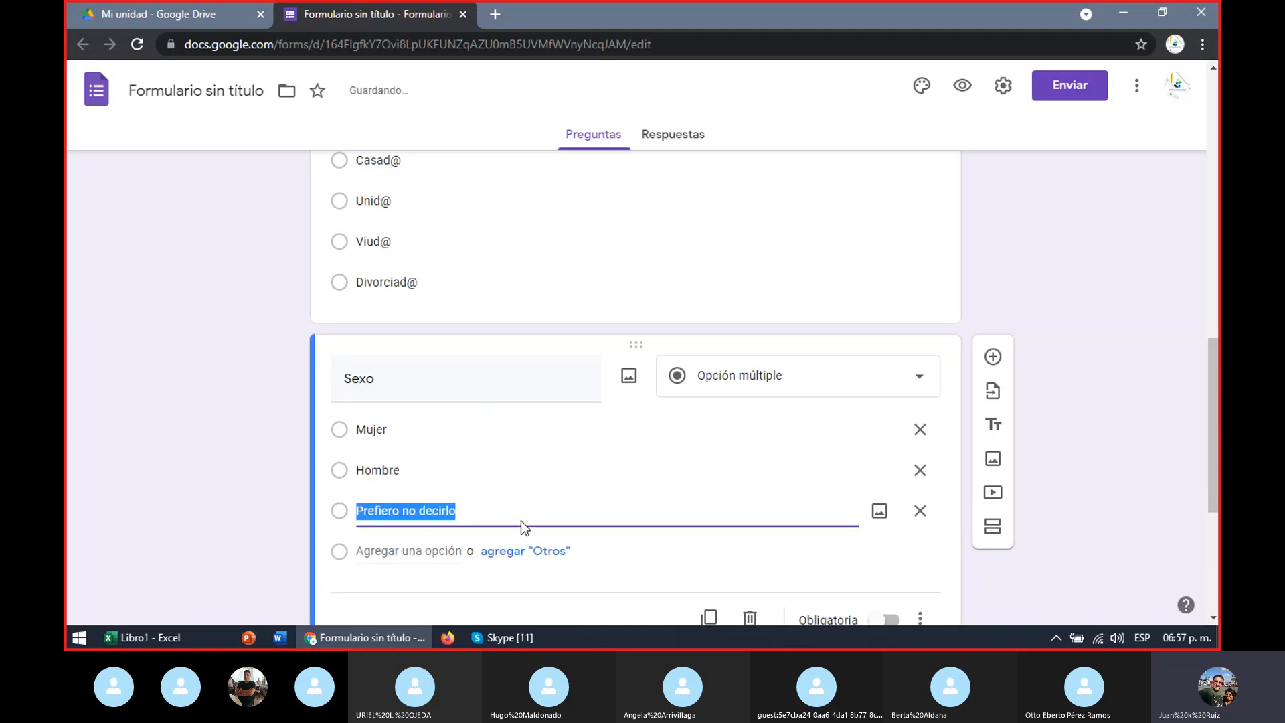
Step: Change the "Prefiero no decirlo" option to Otro and move the Sexo question above the age range question
{"action": "left_click", "coordinate": [522, 515]}
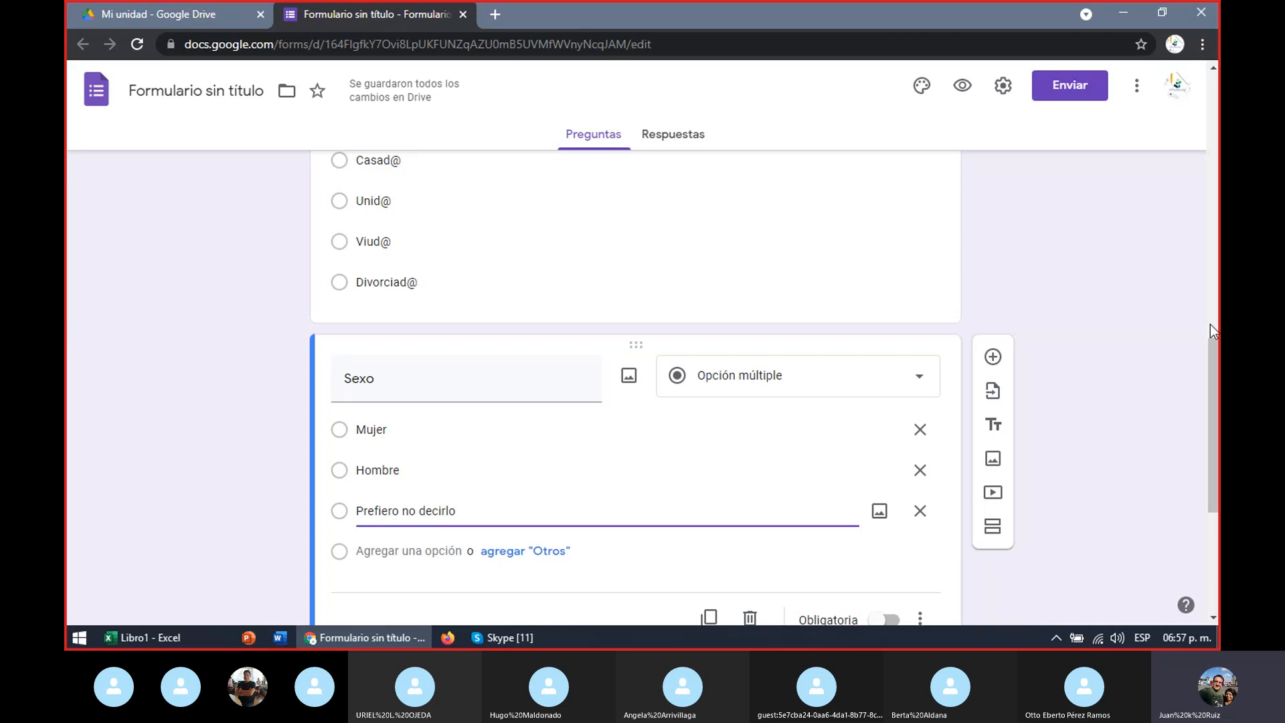
{"action": "scroll", "coordinate": [1211, 335], "scroll_direction": "up", "scroll_amount": 1}
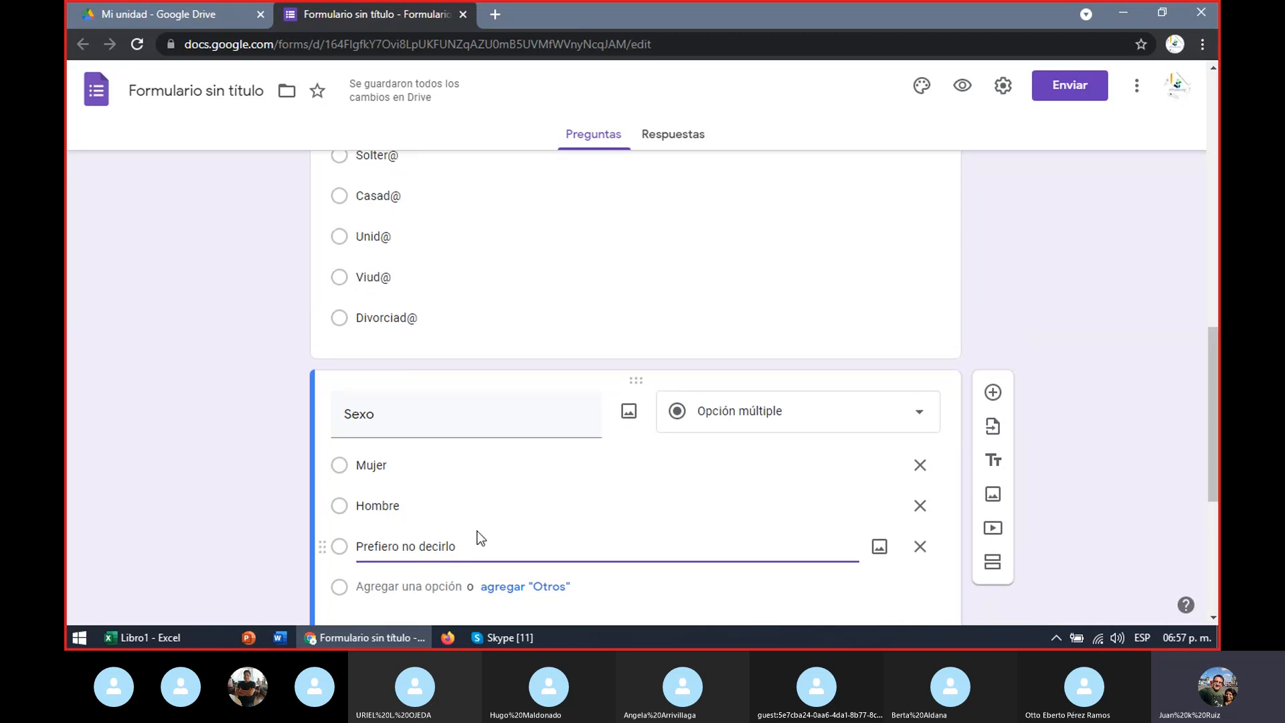
{"action": "left_click_drag", "start_coordinate": [480, 538], "coordinate": [354, 544]}
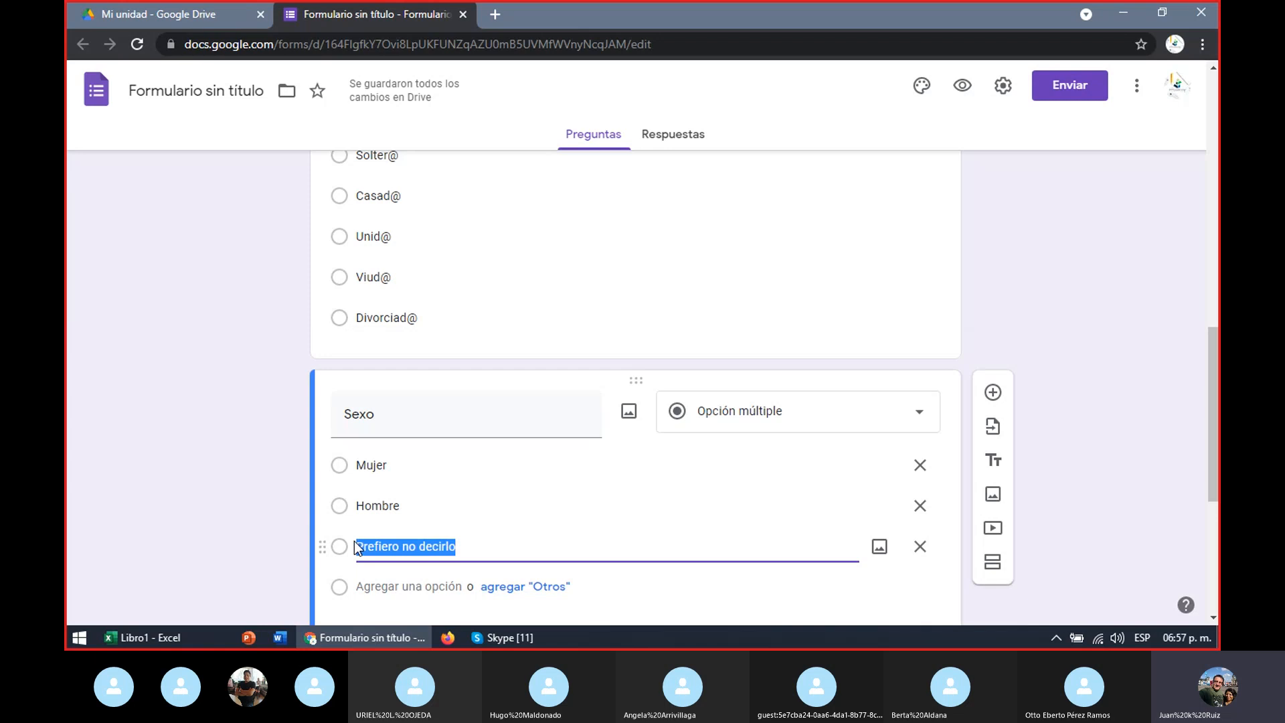
{"action": "type", "text": "Otro"}
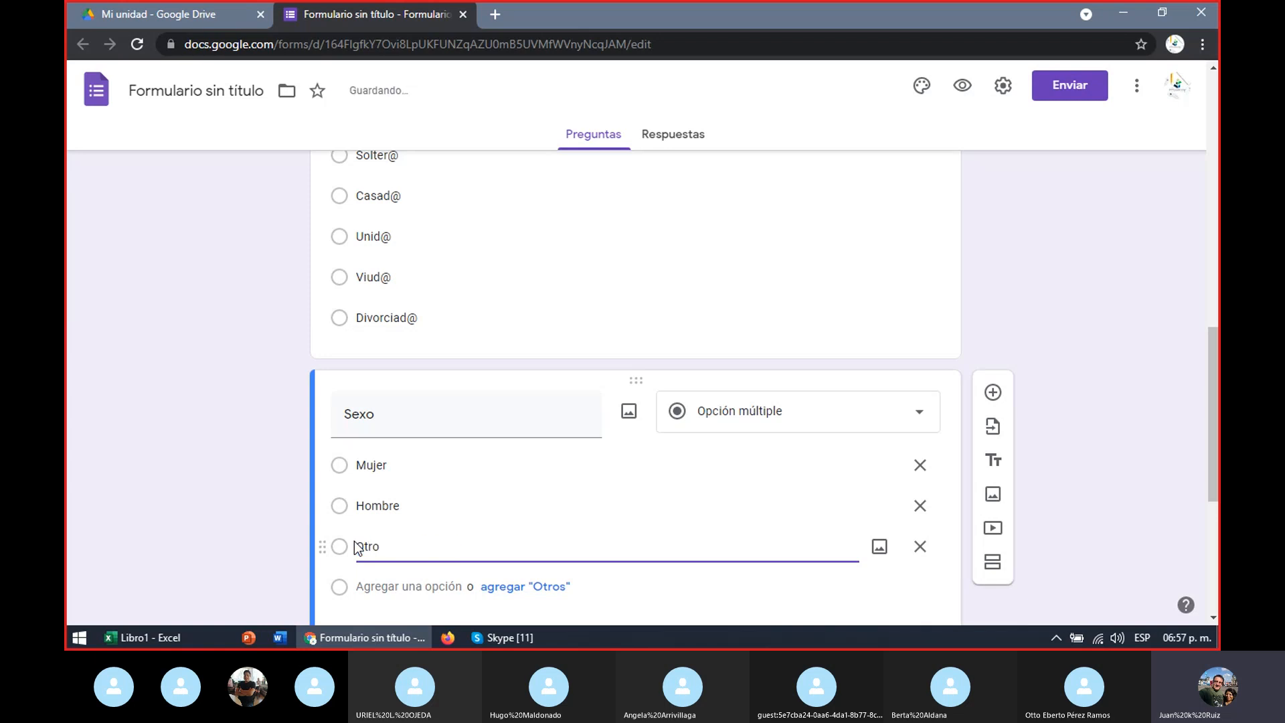
{"action": "left_click_drag", "start_coordinate": [634, 383], "coordinate": [637, 20]}
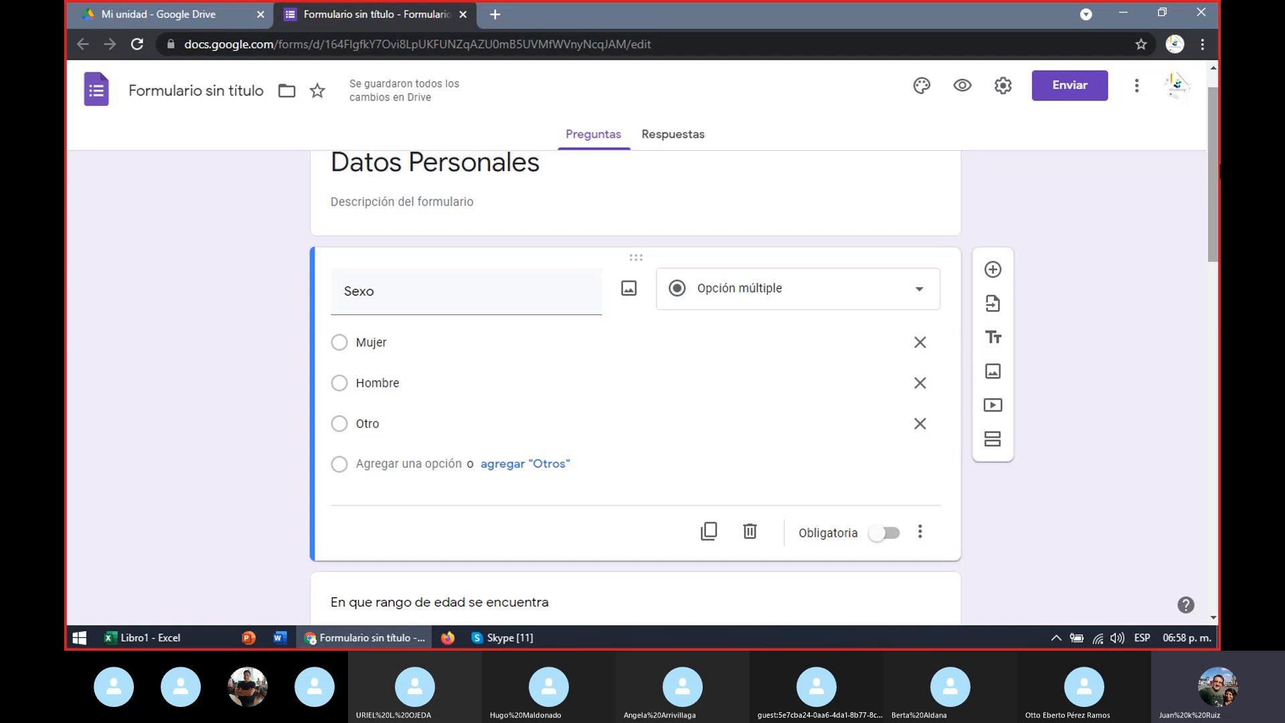
Step: Title the first blank question below the Estado civil question "Habitantes en casa"
{"action": "left_click_drag", "start_coordinate": [1214, 170], "coordinate": [1214, 552]}
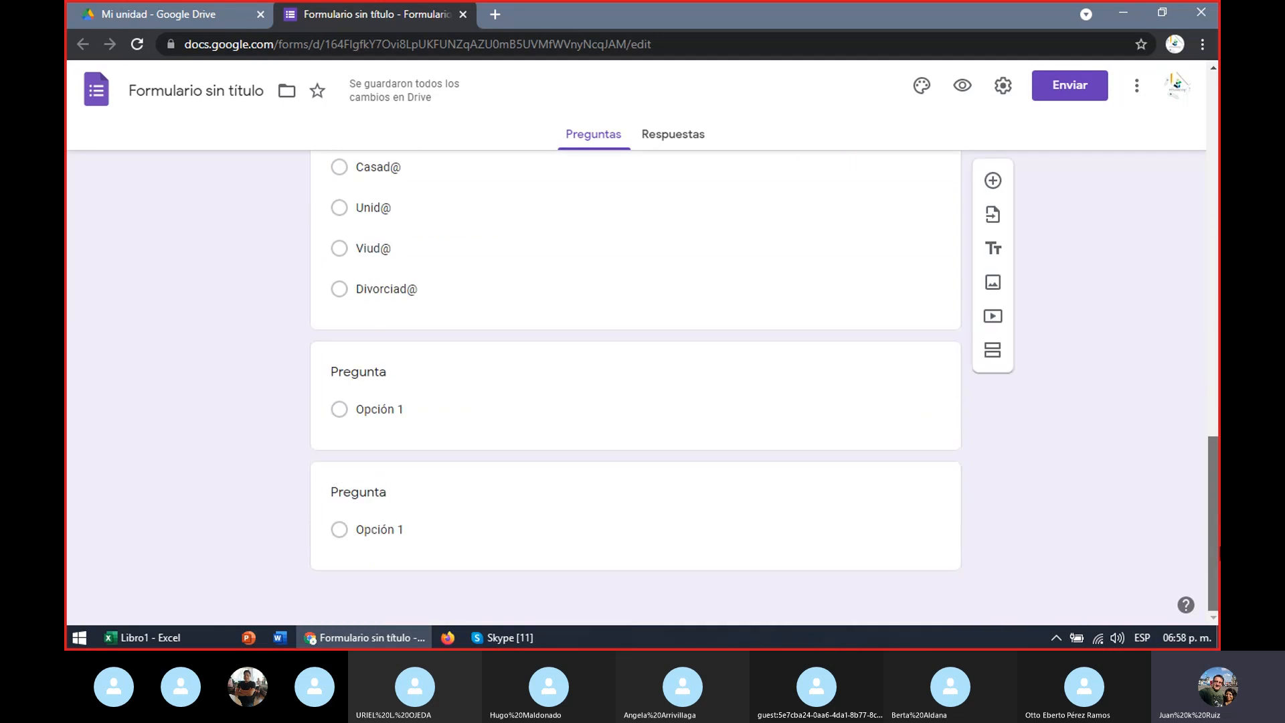
{"action": "left_click", "coordinate": [389, 376]}
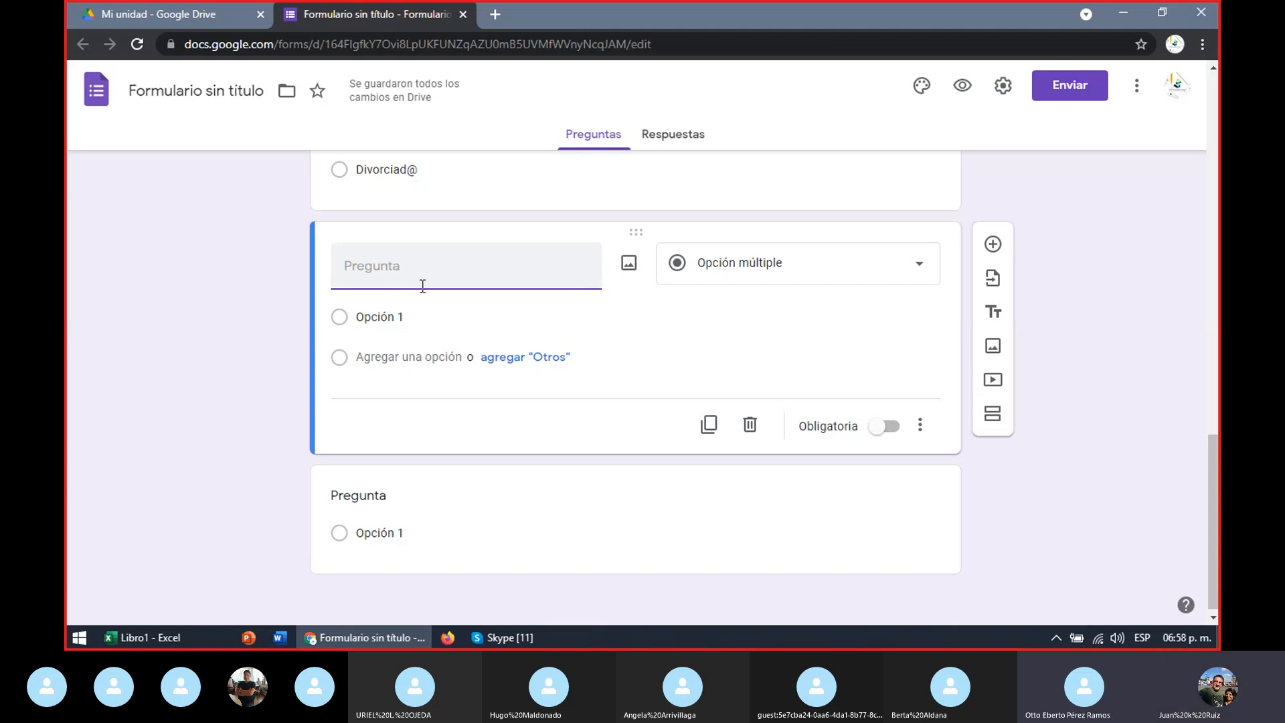
{"action": "type", "text": "Ha"}
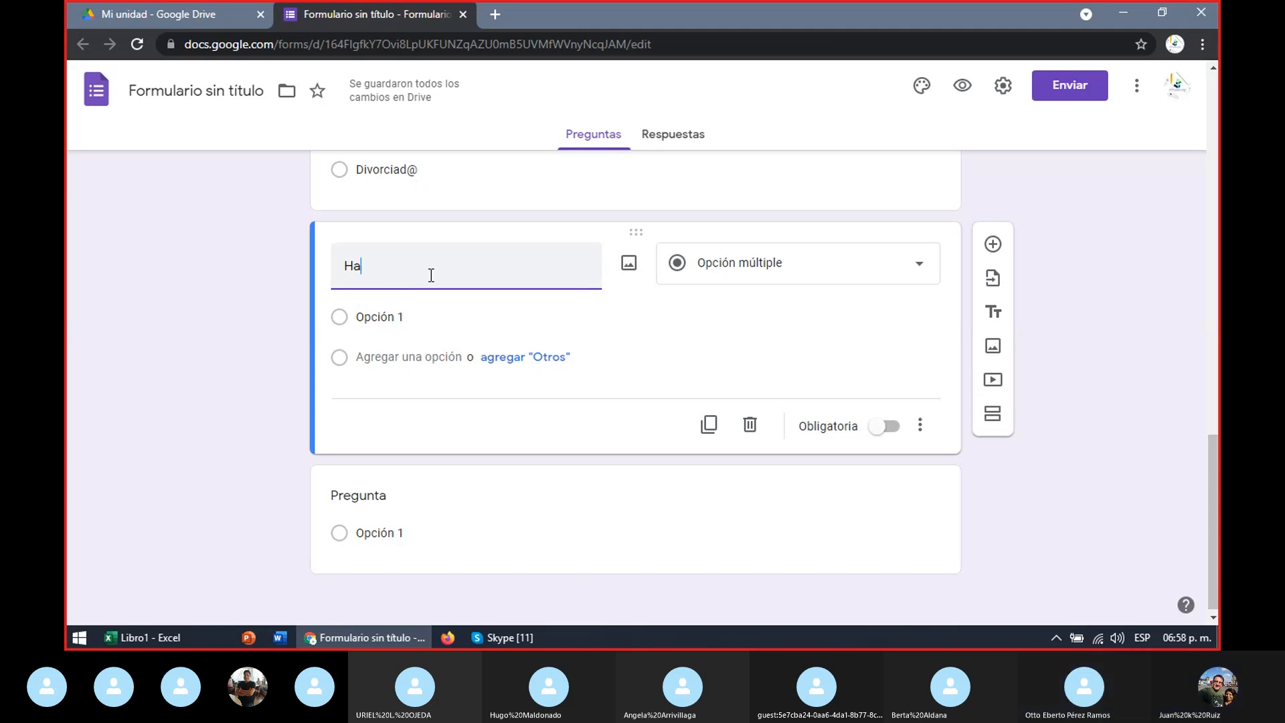
{"action": "type", "text": "bitantes "}
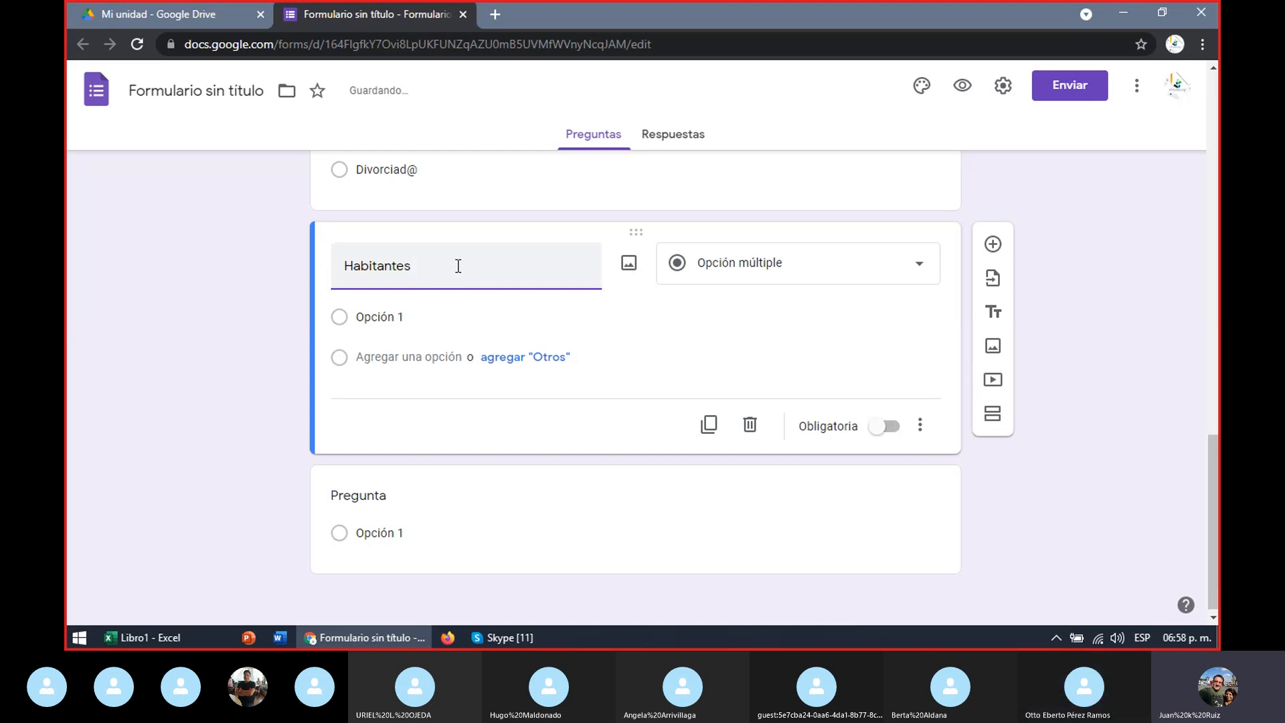
{"action": "type", "text": "en casa"}
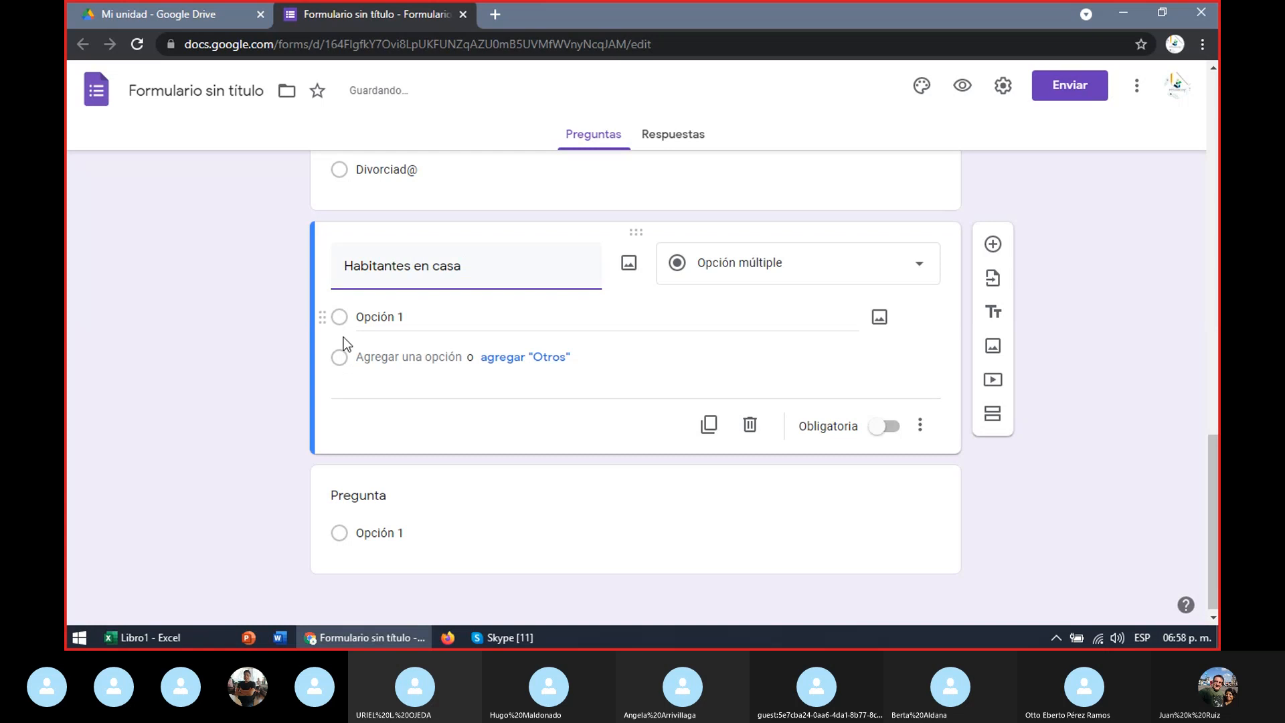
Step: Change the Habitantes en casa question's type to Respuesta breve
{"action": "left_click", "coordinate": [724, 342]}
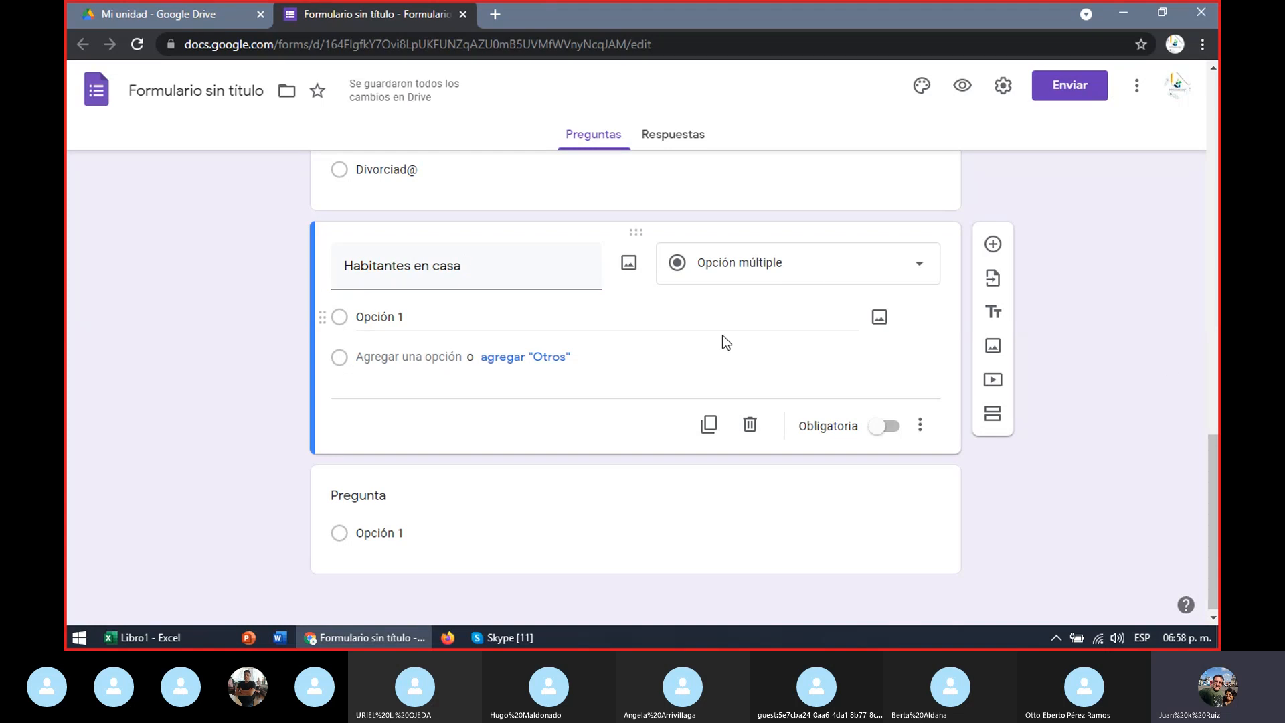
{"action": "left_click", "coordinate": [794, 276]}
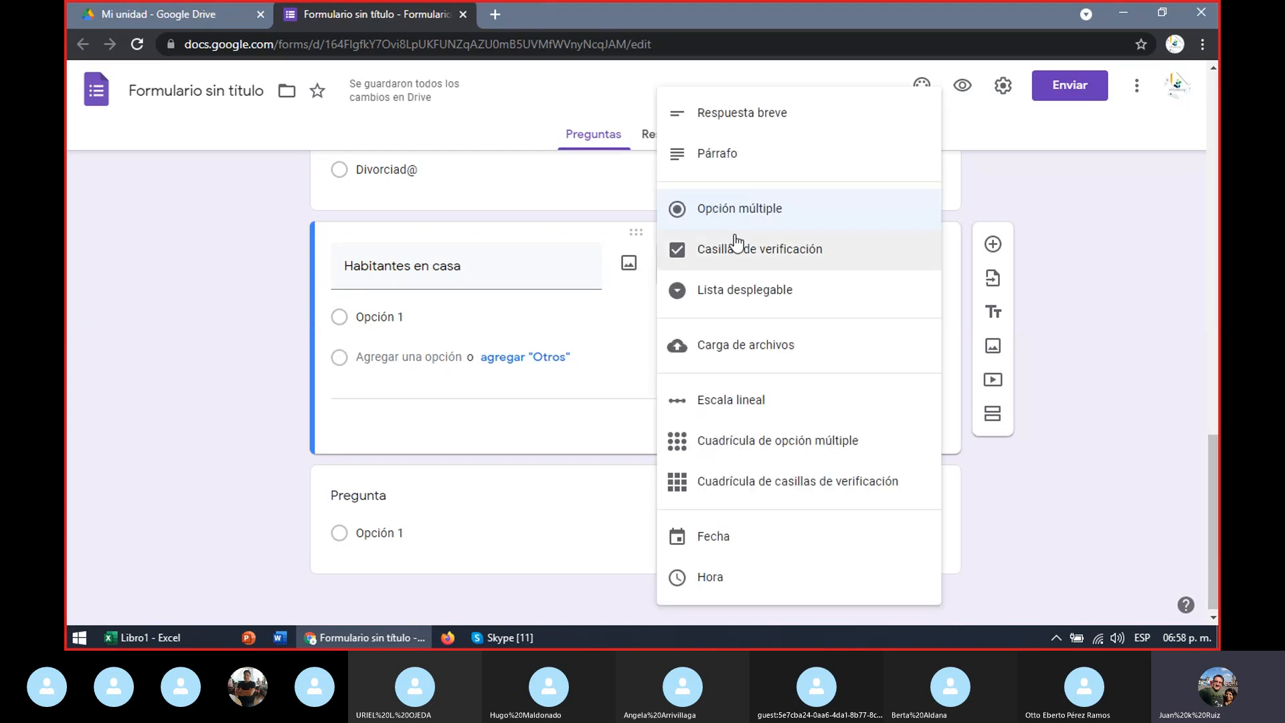
{"action": "left_click", "coordinate": [736, 115]}
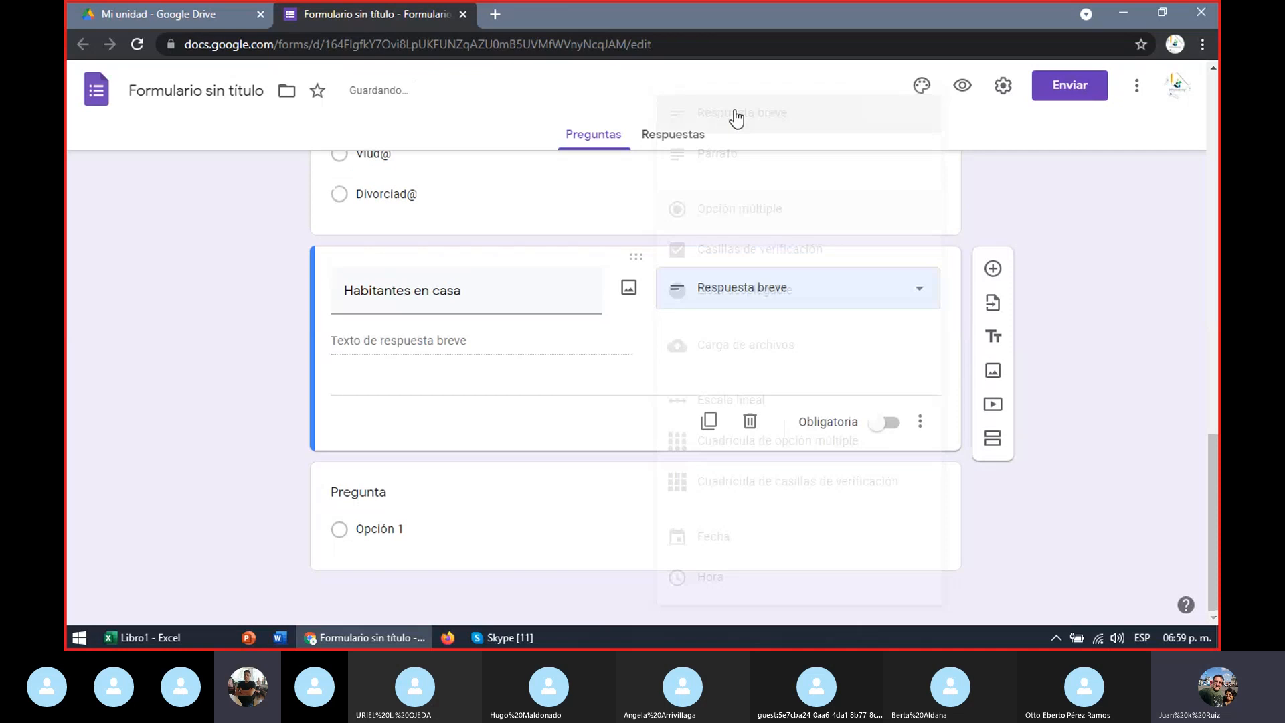
Step: Retitle the Habitantes en casa question as "Cantidad de habitantes en casa"
{"action": "triple_click", "coordinate": [344, 291]}
{"action": "left_click", "coordinate": [343, 293]}
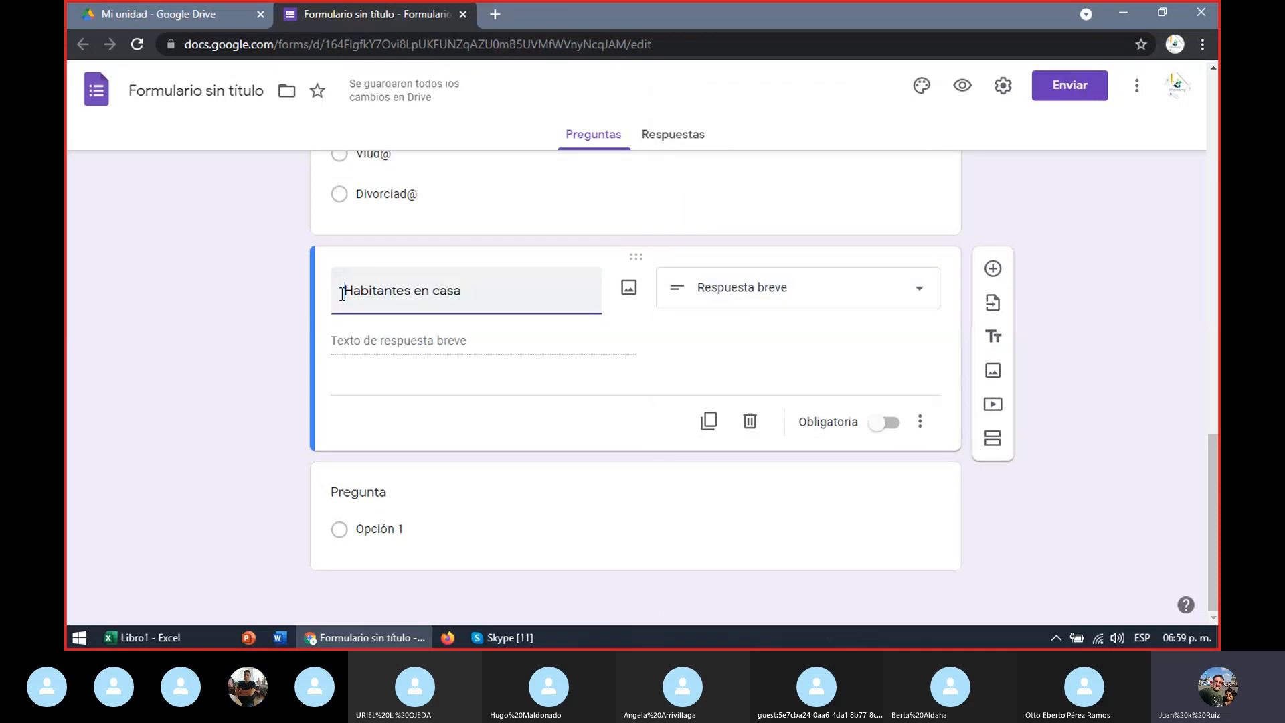
{"action": "type", "text": "Cantidad"}
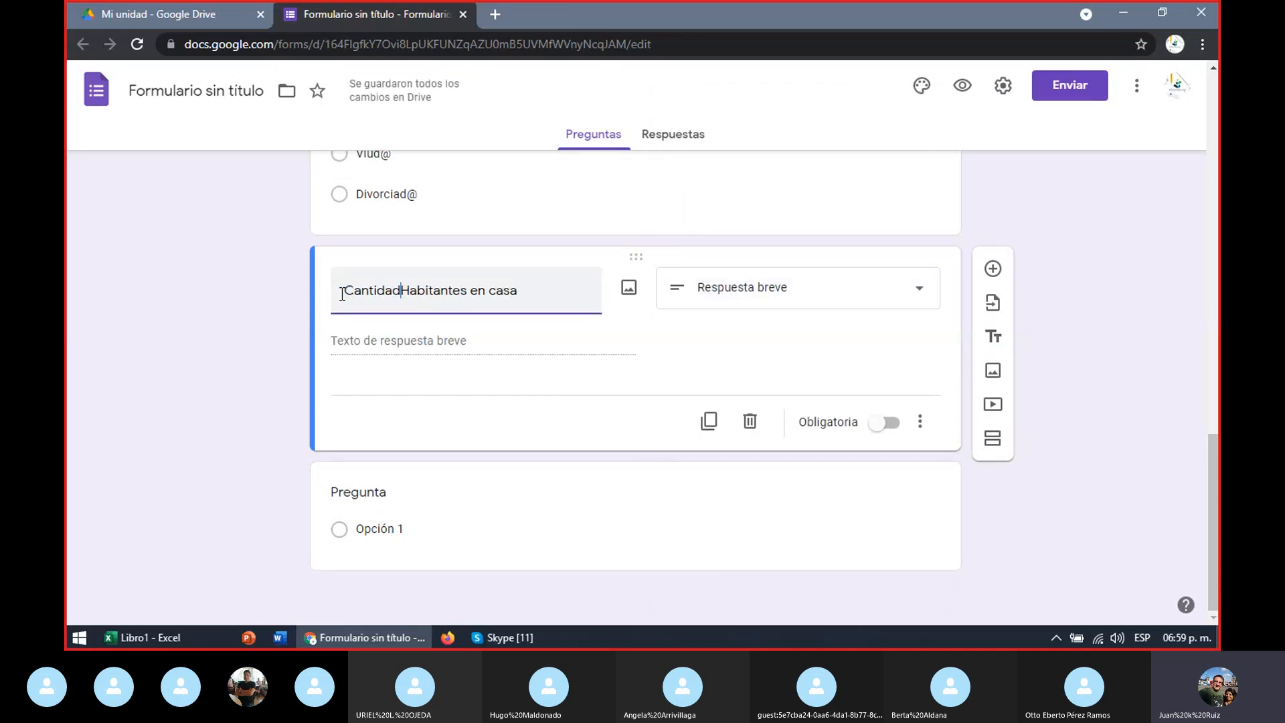
{"action": "type", "text": " de"}
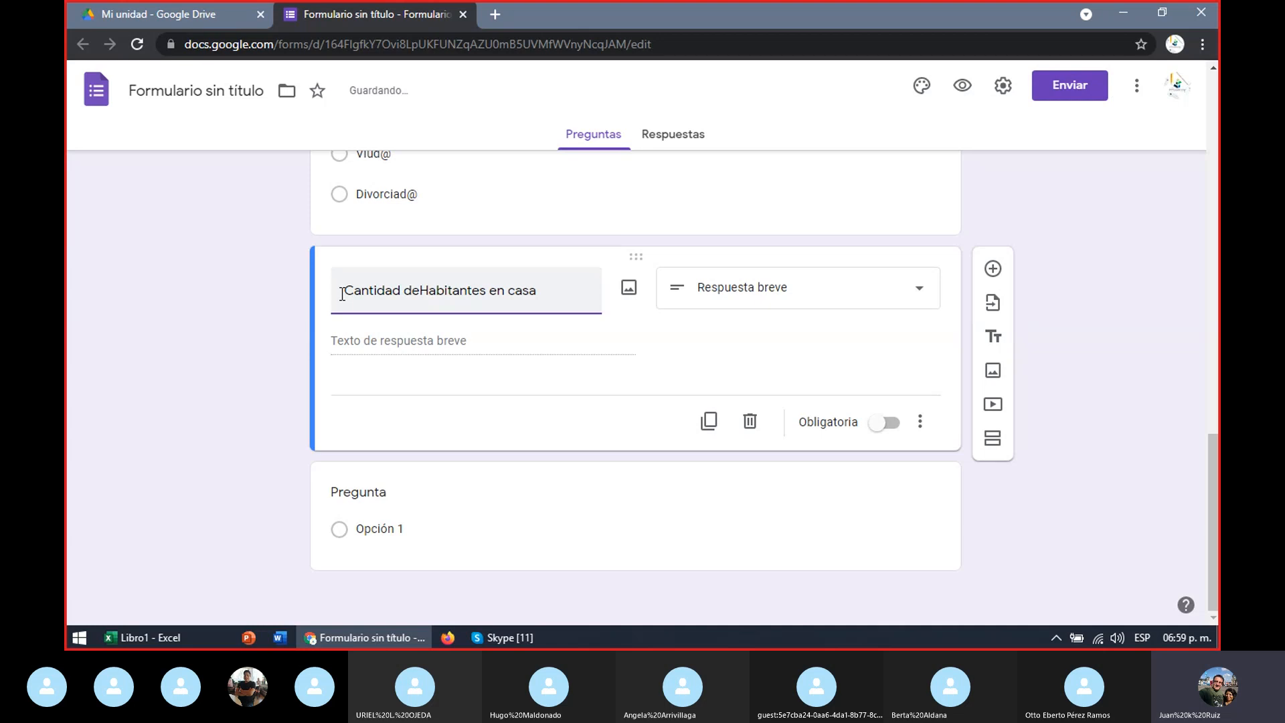
{"action": "key", "text": "Delete"}
{"action": "type", "text": "h"}
Step: Add a short-answer question titled "Cantidad de hijos" below the household inhabitants question
{"action": "left_click", "coordinate": [993, 269]}
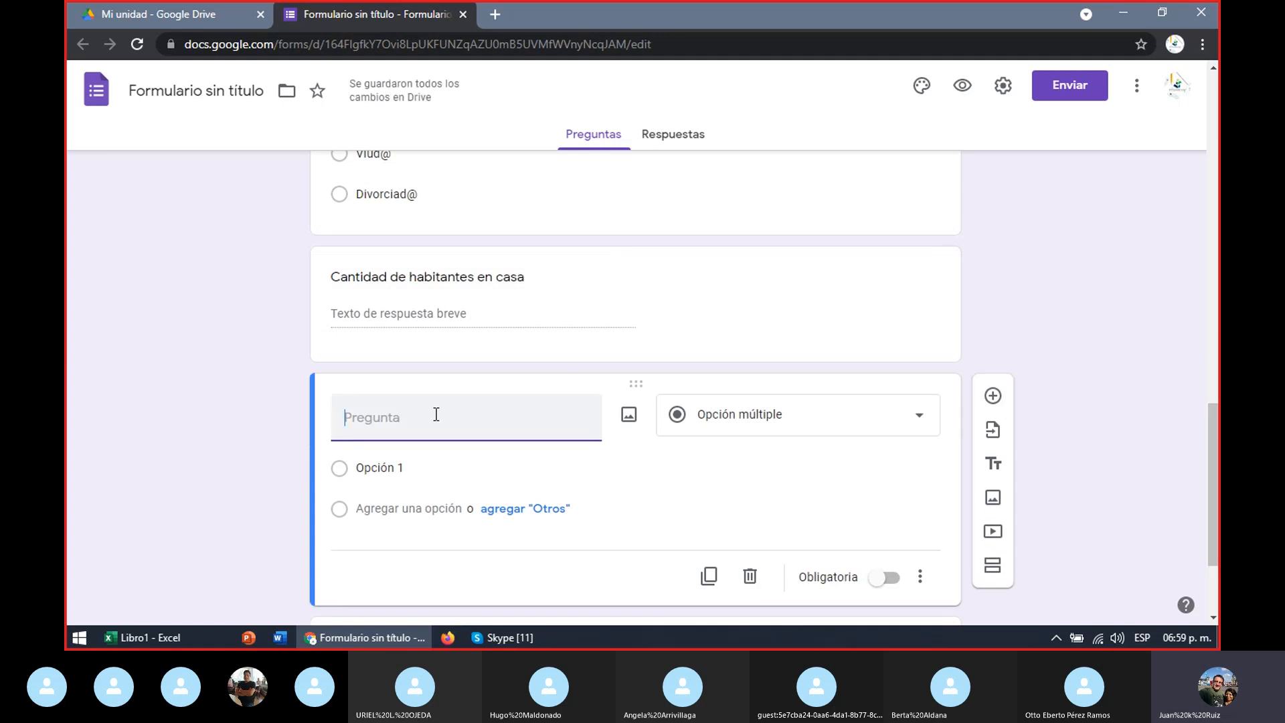
{"action": "left_click_drag", "start_coordinate": [1209, 448], "coordinate": [1210, 514]}
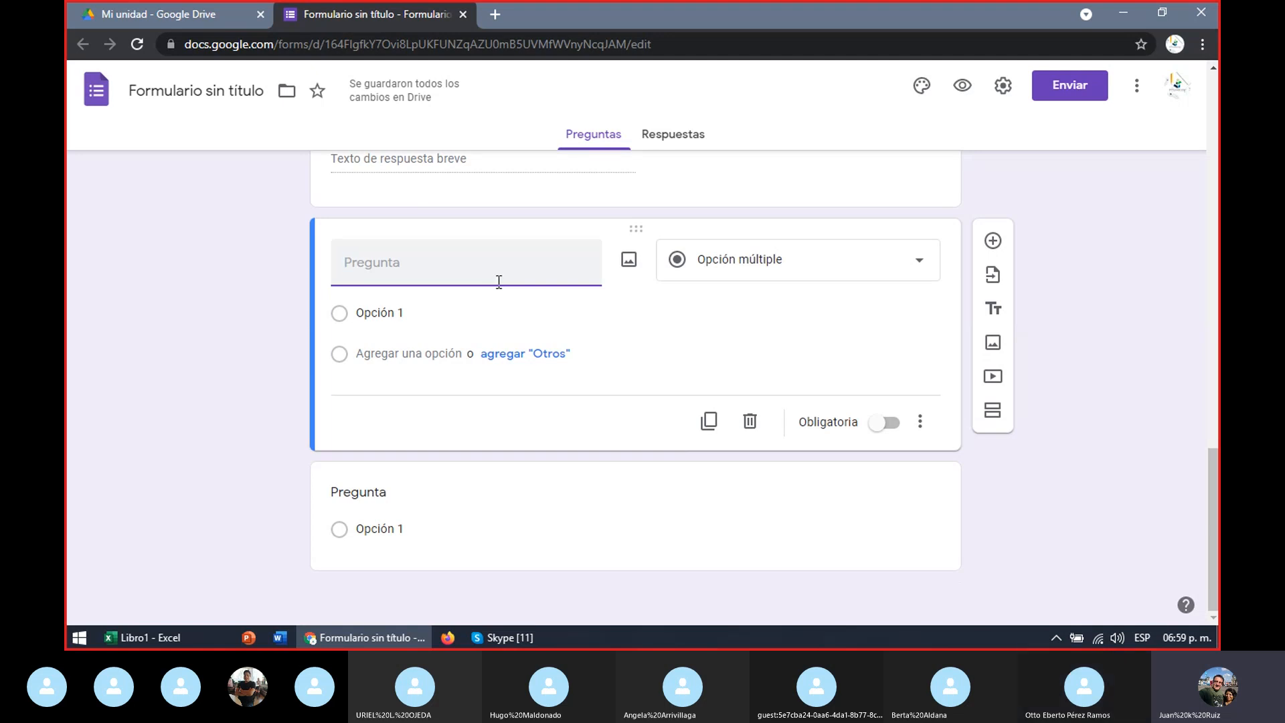
{"action": "type", "text": "Ca"}
{"action": "key", "text": "BackSpace"}
{"action": "key", "text": "BackSpace"}
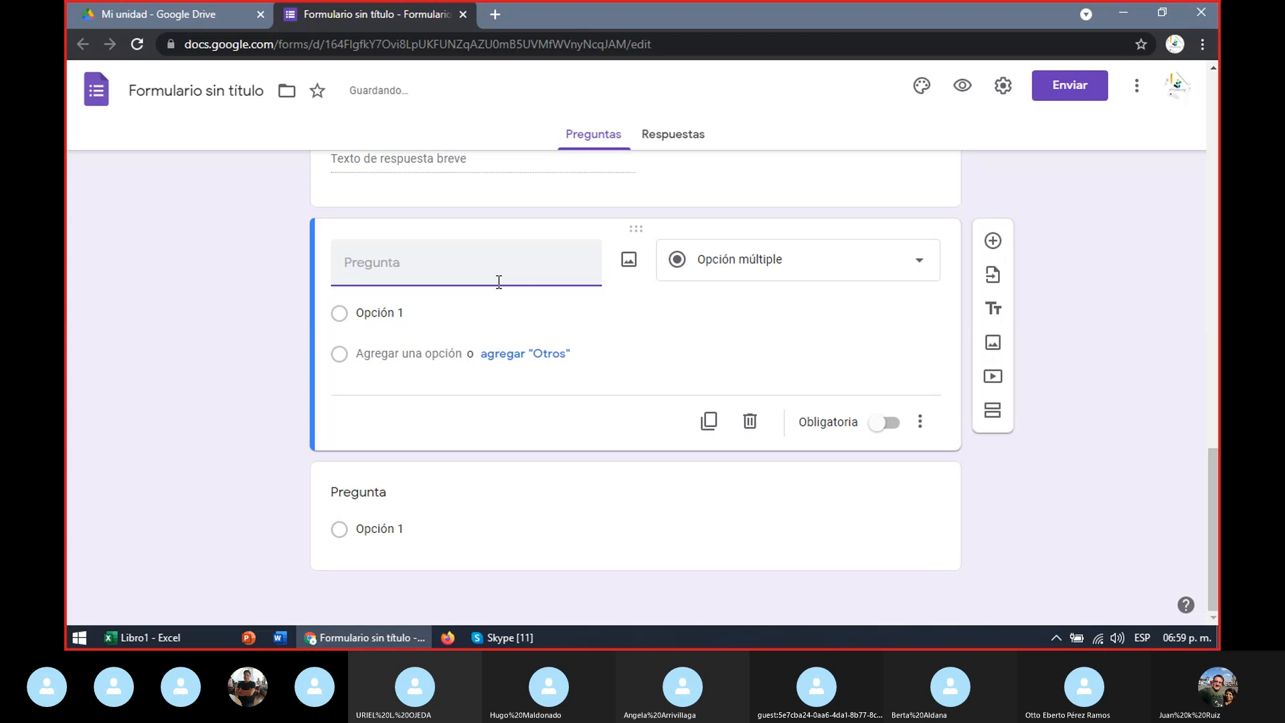
{"action": "type", "text": "Canti"}
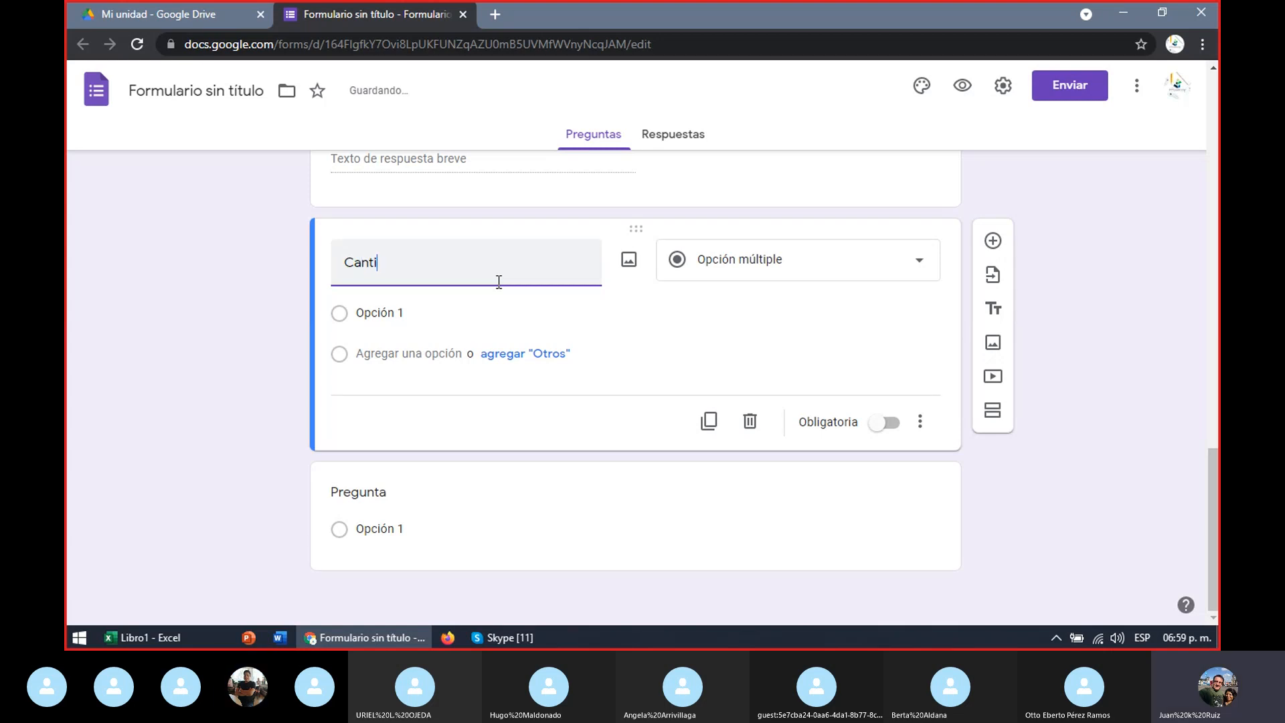
{"action": "type", "text": "dad de hijos"}
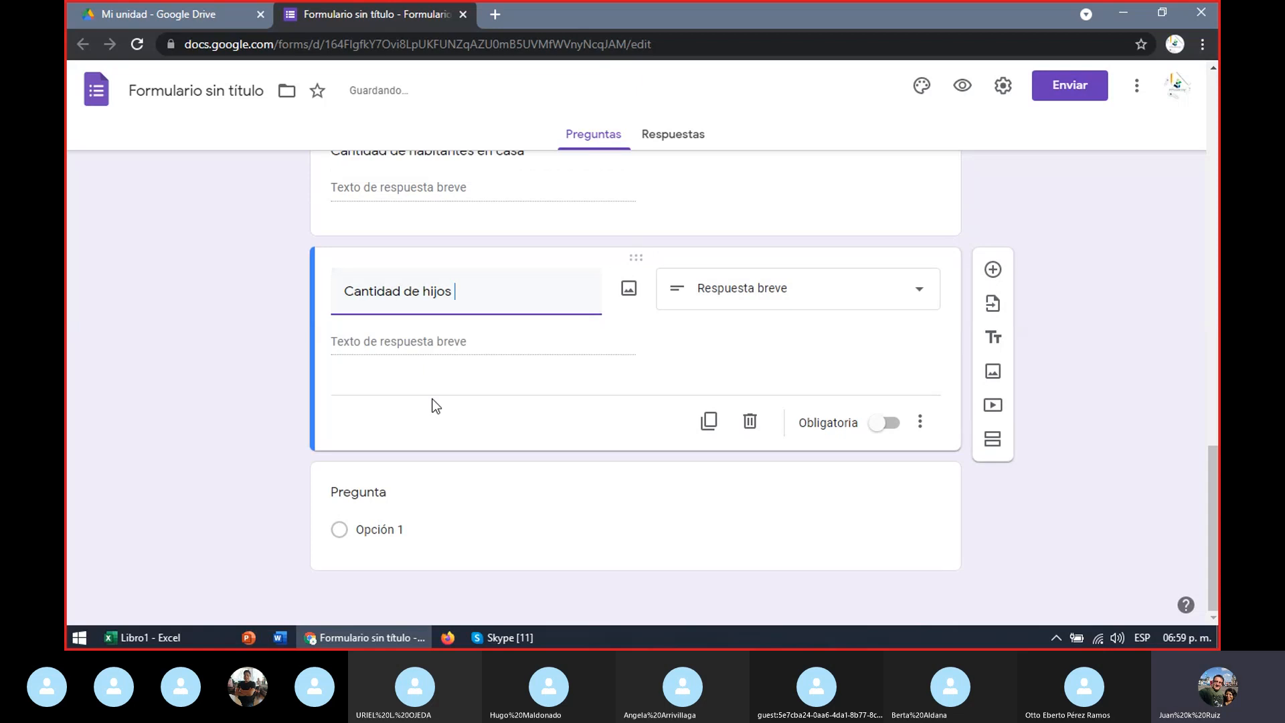
Step: Title the blank question below Cantidad de hijos "¿La casa donde habita es propia?"
{"action": "left_click", "coordinate": [401, 496]}
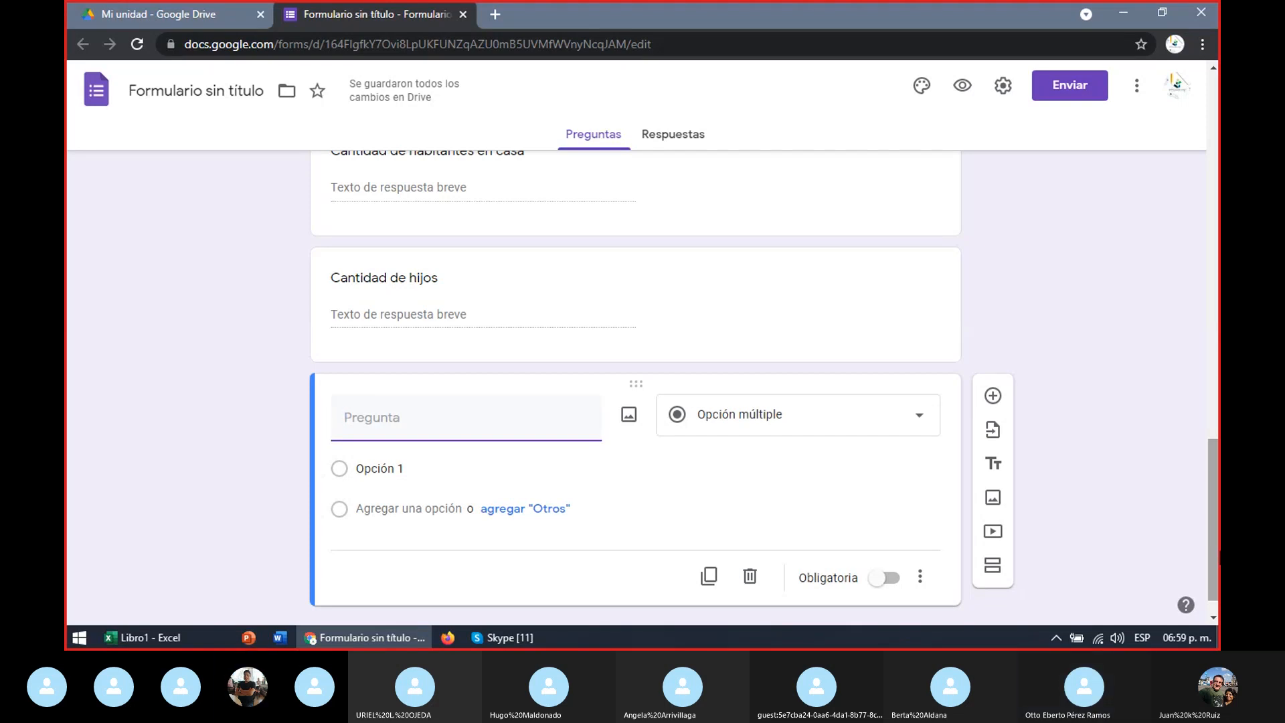
{"action": "type", "text": "L"}
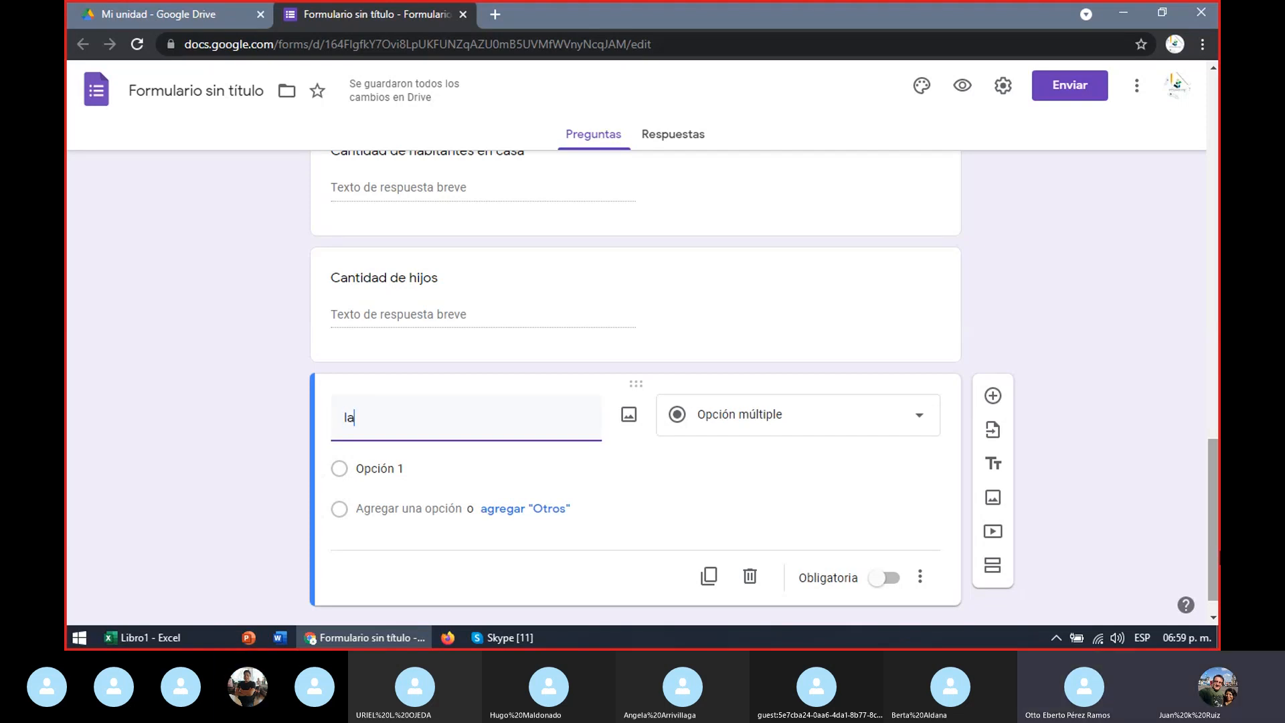
{"action": "key", "text": "BackSpace"}
{"action": "type", "text": "La "}
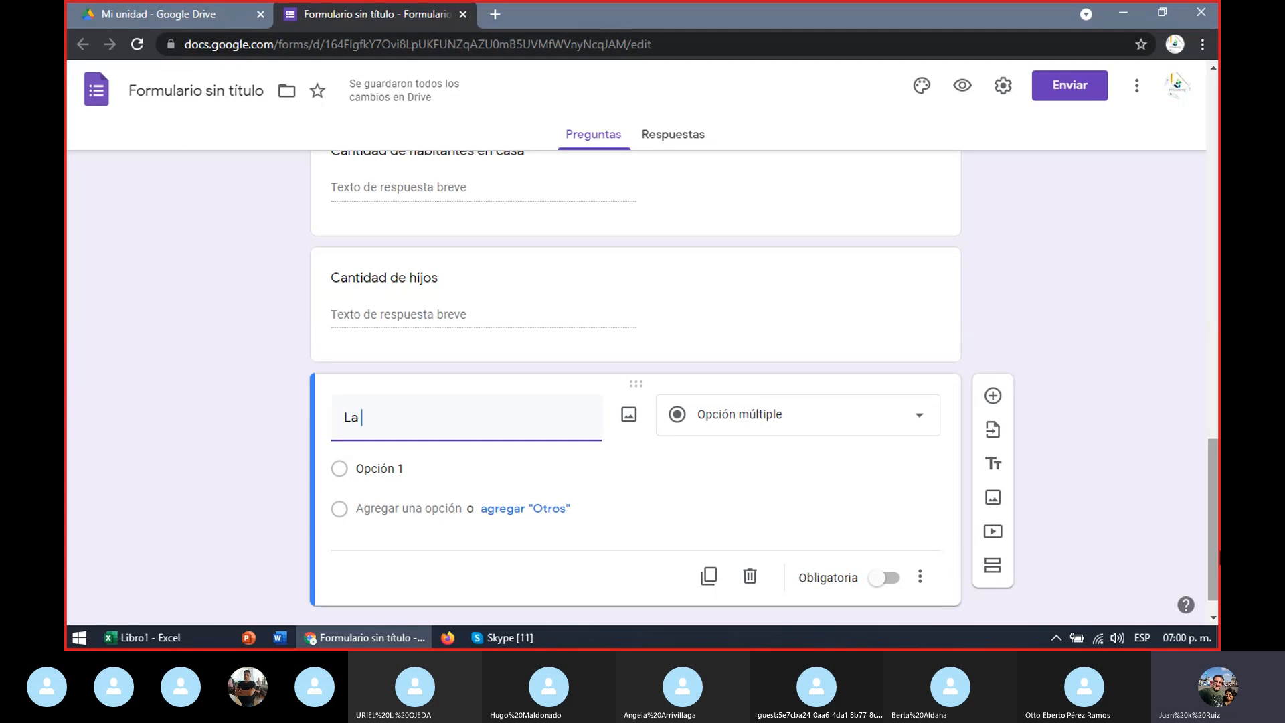
{"action": "type", "text": "casa dond"}
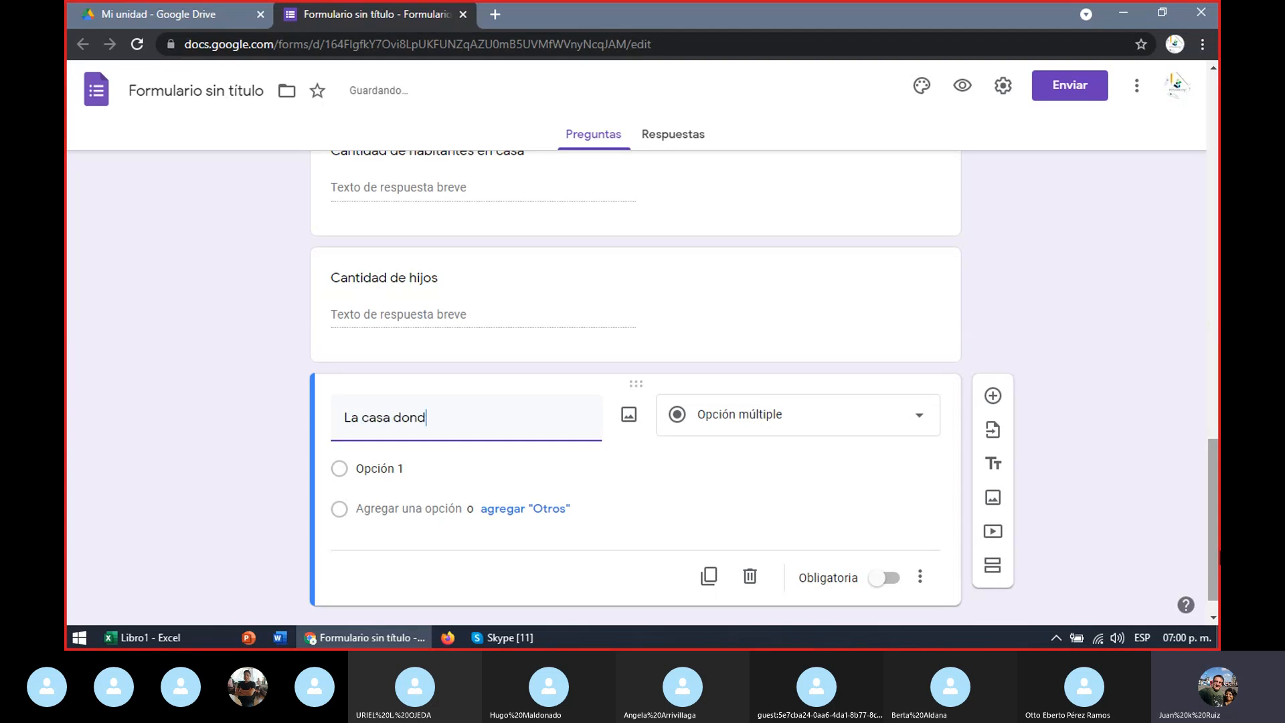
{"action": "type", "text": "e habita es propia?"}
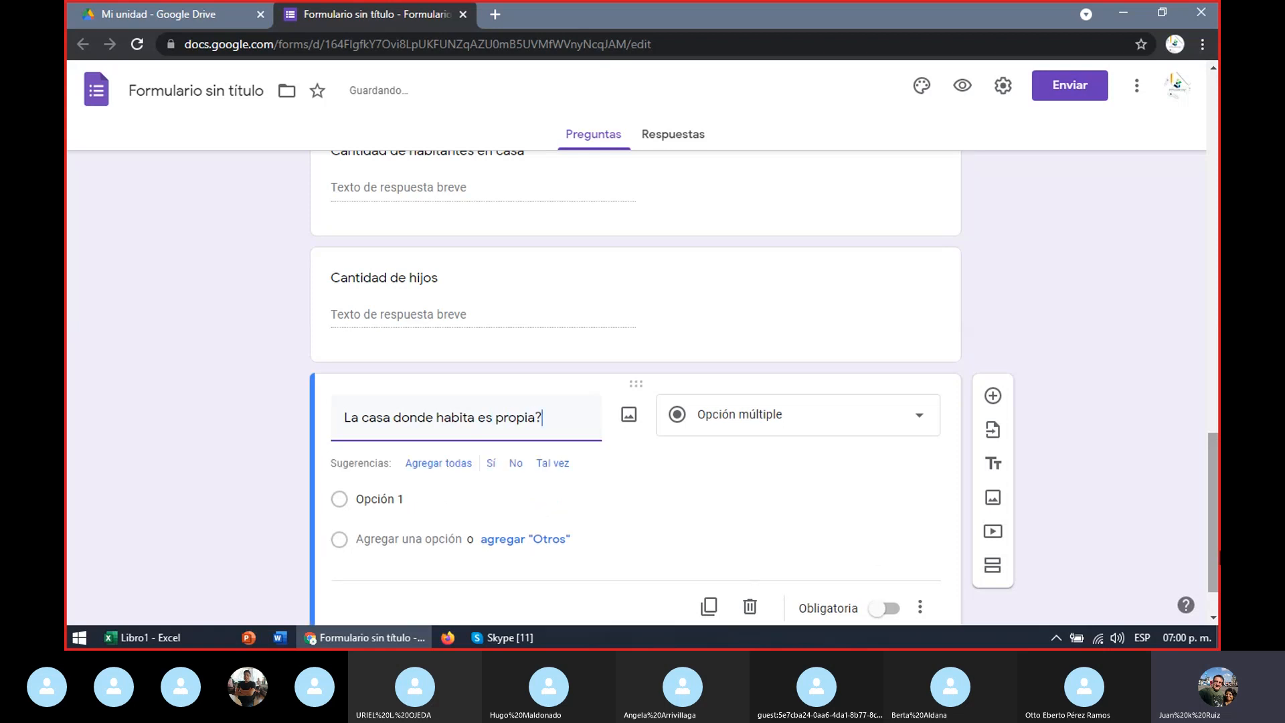
{"action": "left_click", "coordinate": [341, 417]}
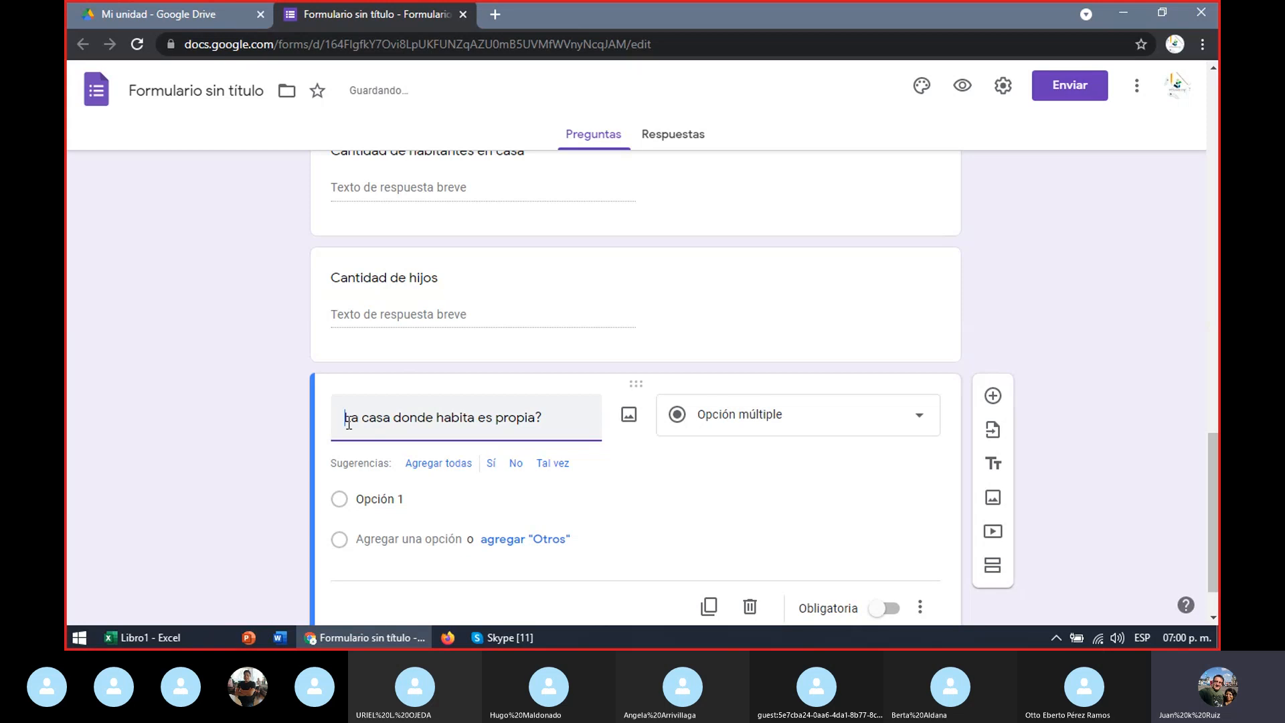
{"action": "type", "text": "¿"}
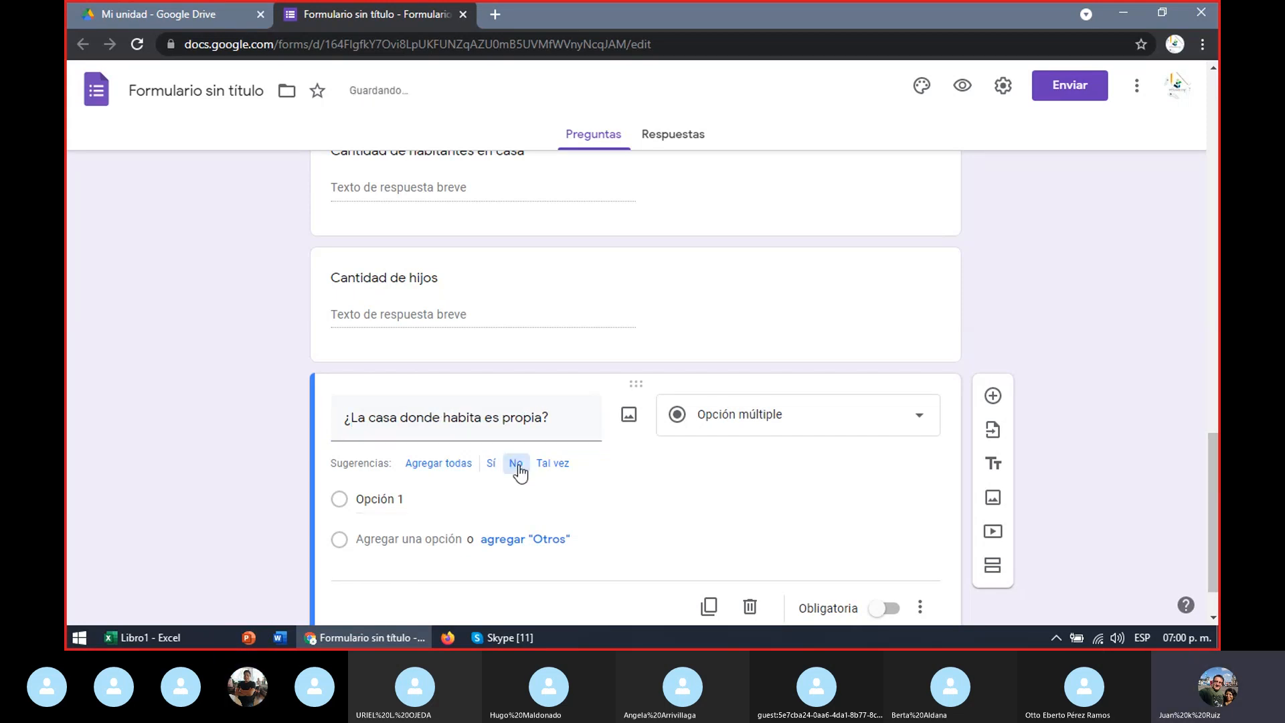
Step: Add all suggested answers to the home ownership question and delete "Tal vez", keeping only No and Sí
{"action": "left_click", "coordinate": [515, 463]}
{"action": "left_click", "coordinate": [463, 467]}
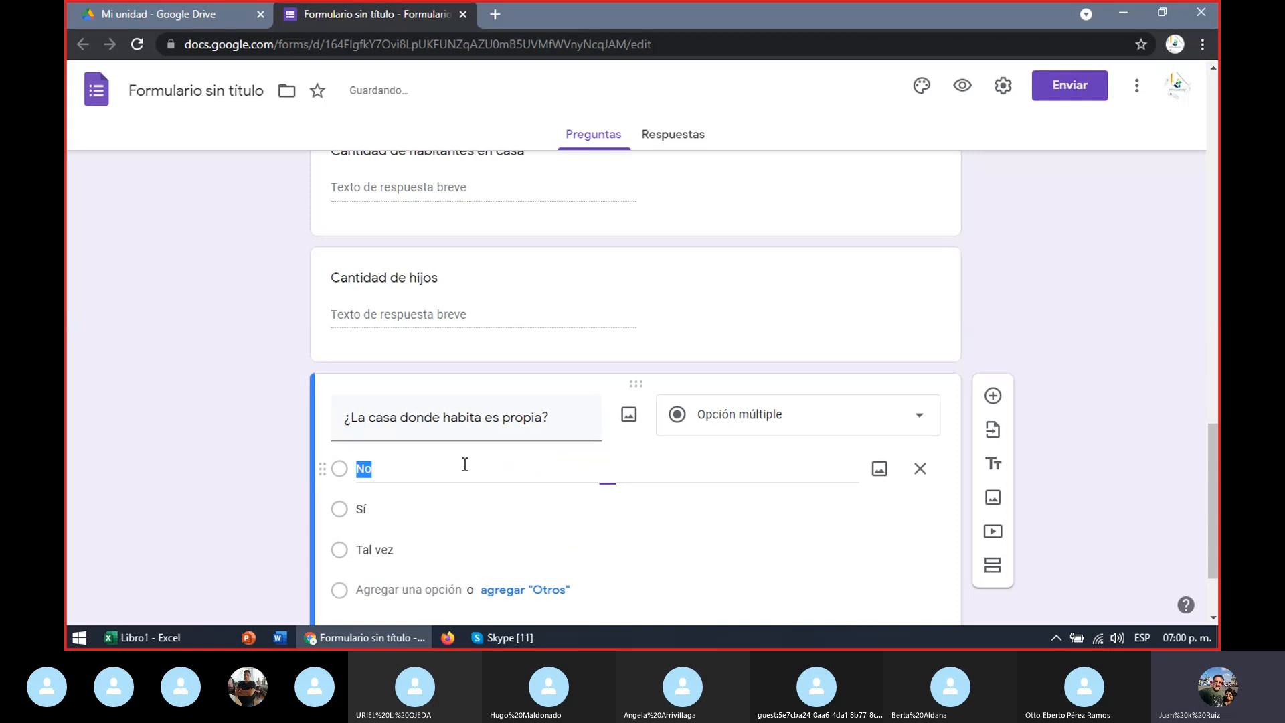
{"action": "left_click", "coordinate": [1077, 451]}
{"action": "scroll", "coordinate": [636, 388], "scroll_direction": "up", "scroll_amount": 10}
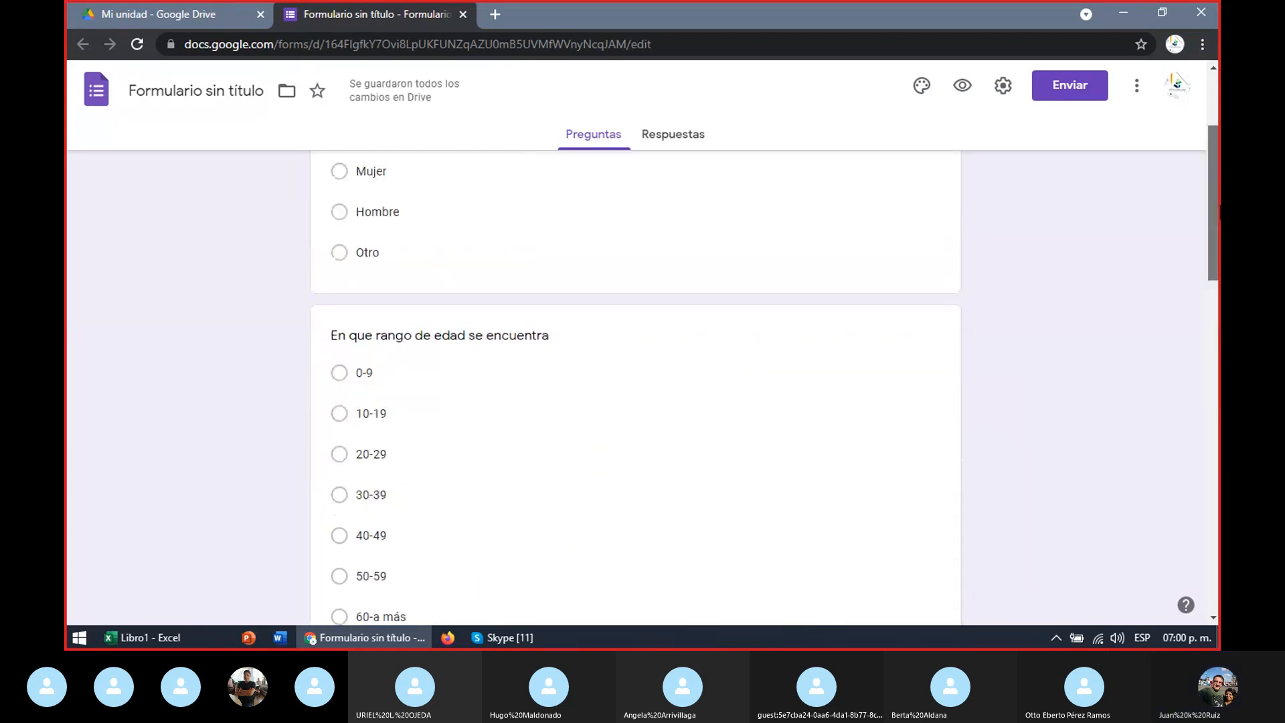
{"action": "scroll", "coordinate": [379, 419], "scroll_direction": "down", "scroll_amount": 10}
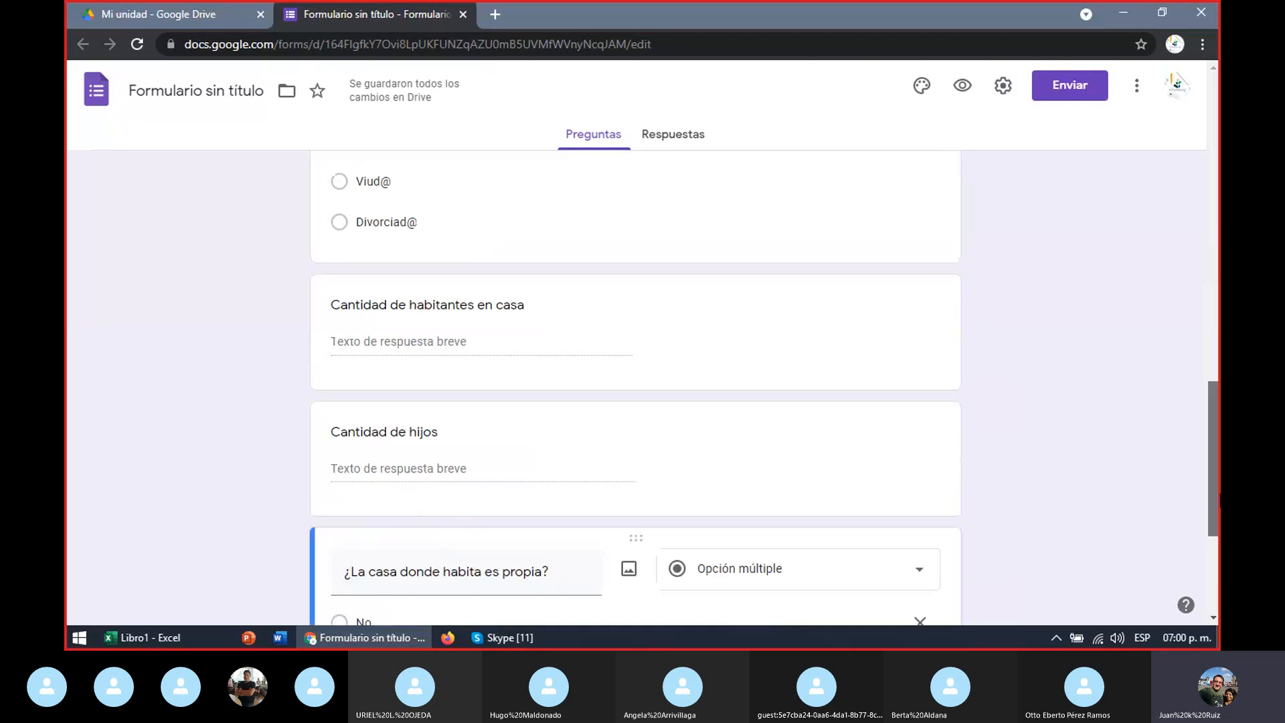
{"action": "left_click", "coordinate": [403, 432]}
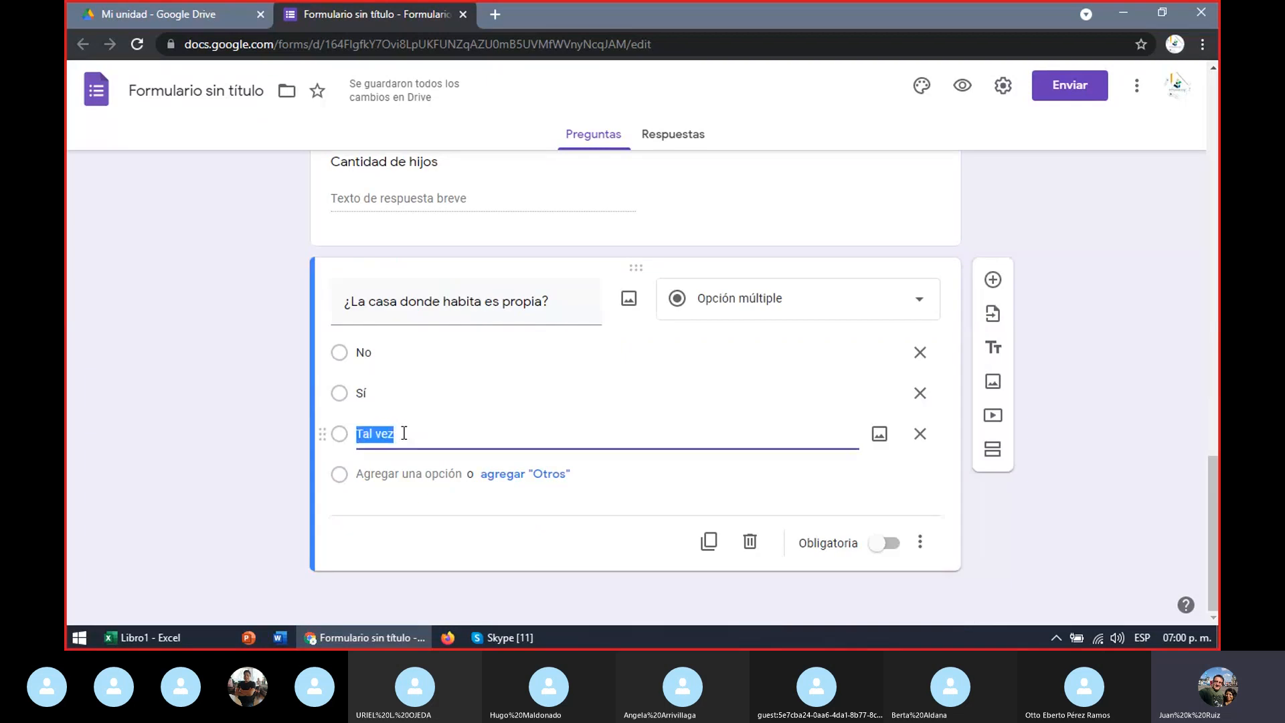
{"action": "left_click", "coordinate": [916, 444]}
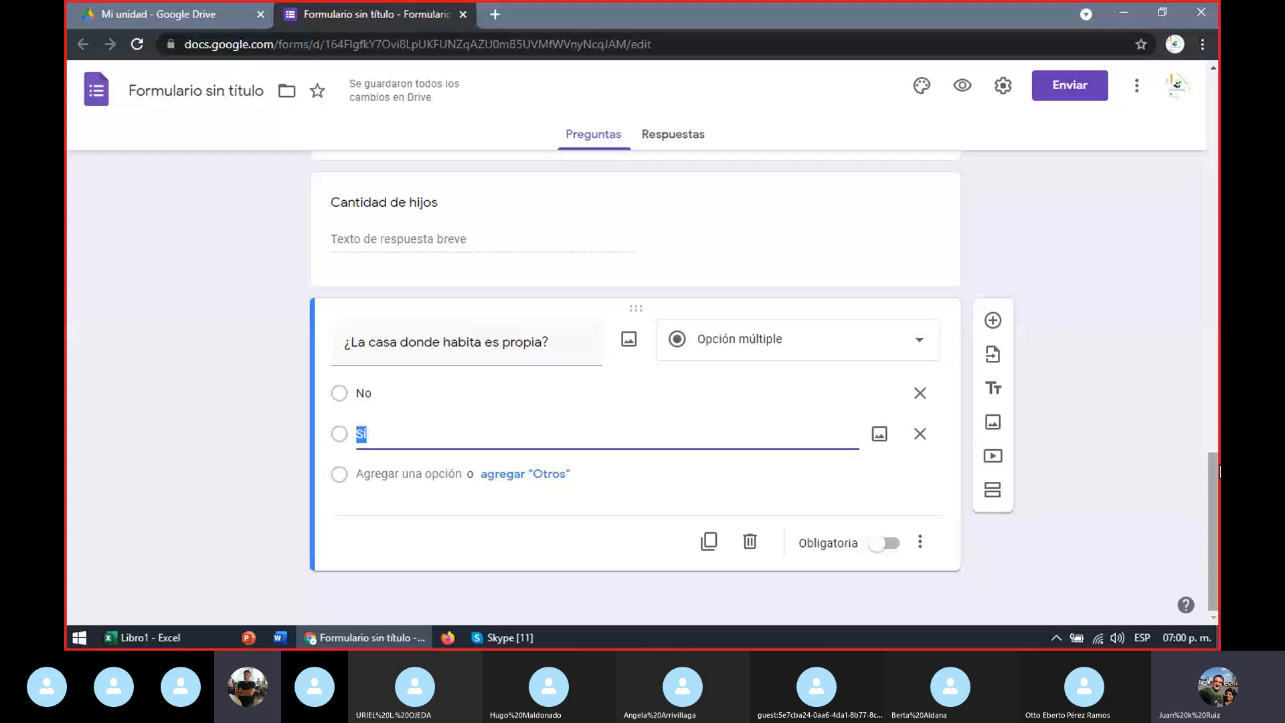
Step: Generate a shortened share link for the form and copy it to the clipboard
{"action": "scroll", "coordinate": [870, 268], "scroll_direction": "up", "scroll_amount": 10}
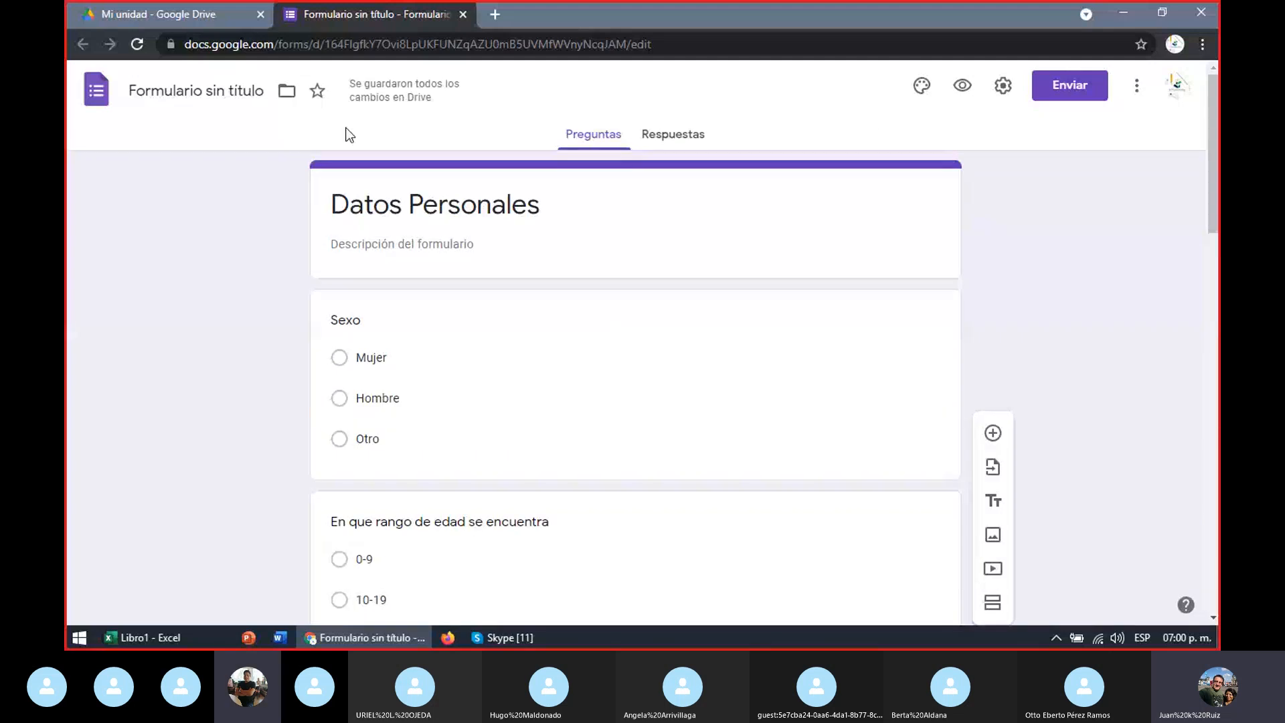
{"action": "left_click", "coordinate": [1060, 103]}
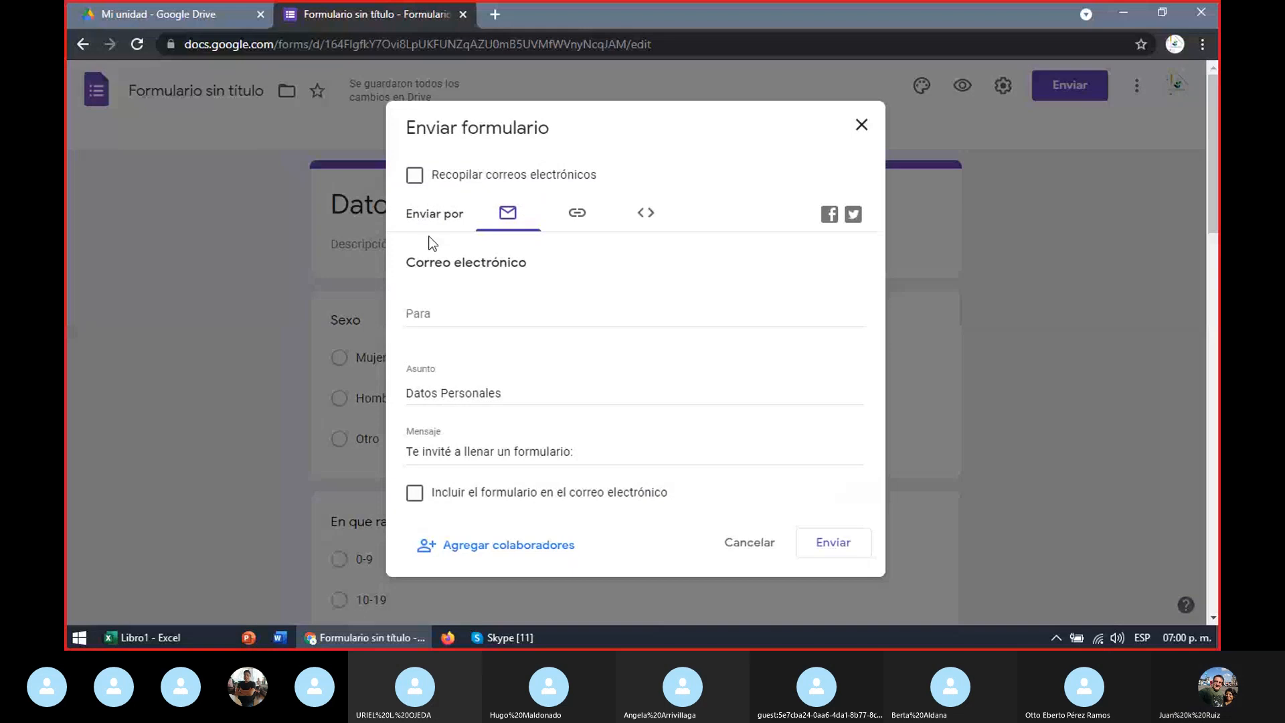
{"action": "left_click", "coordinate": [586, 215]}
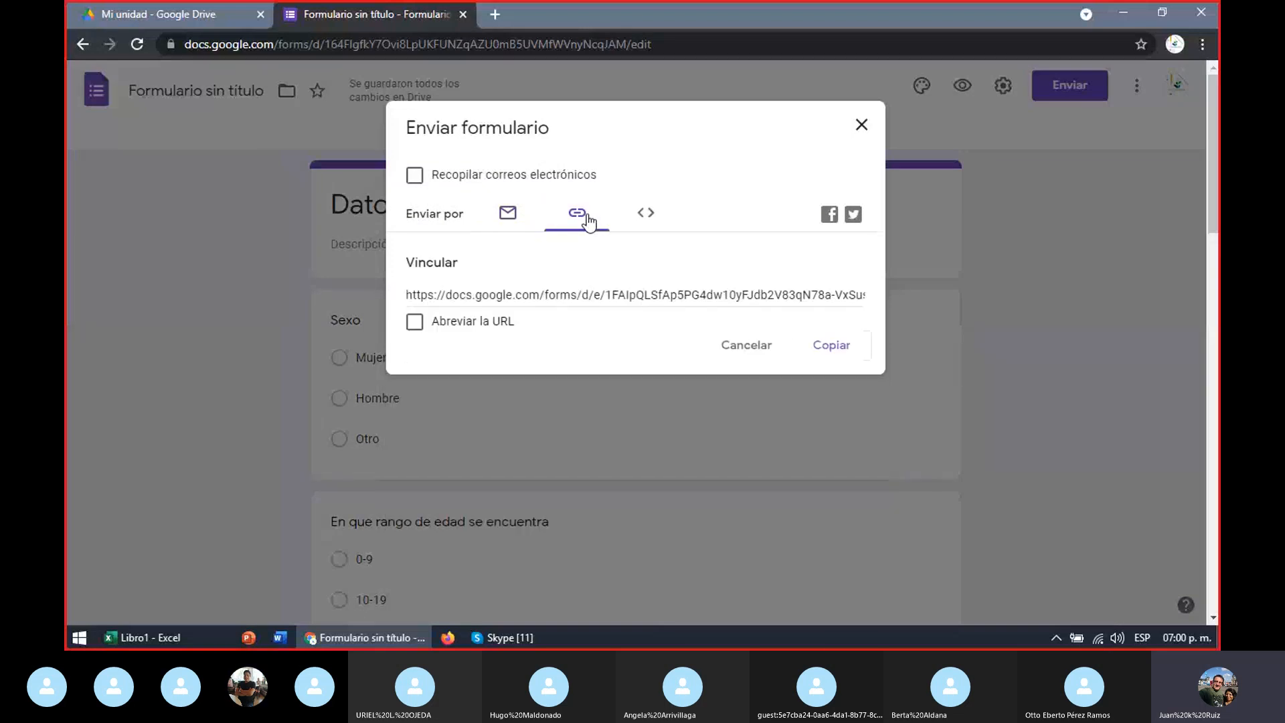
{"action": "left_click", "coordinate": [415, 324]}
{"action": "key", "text": "ctrl+c"}
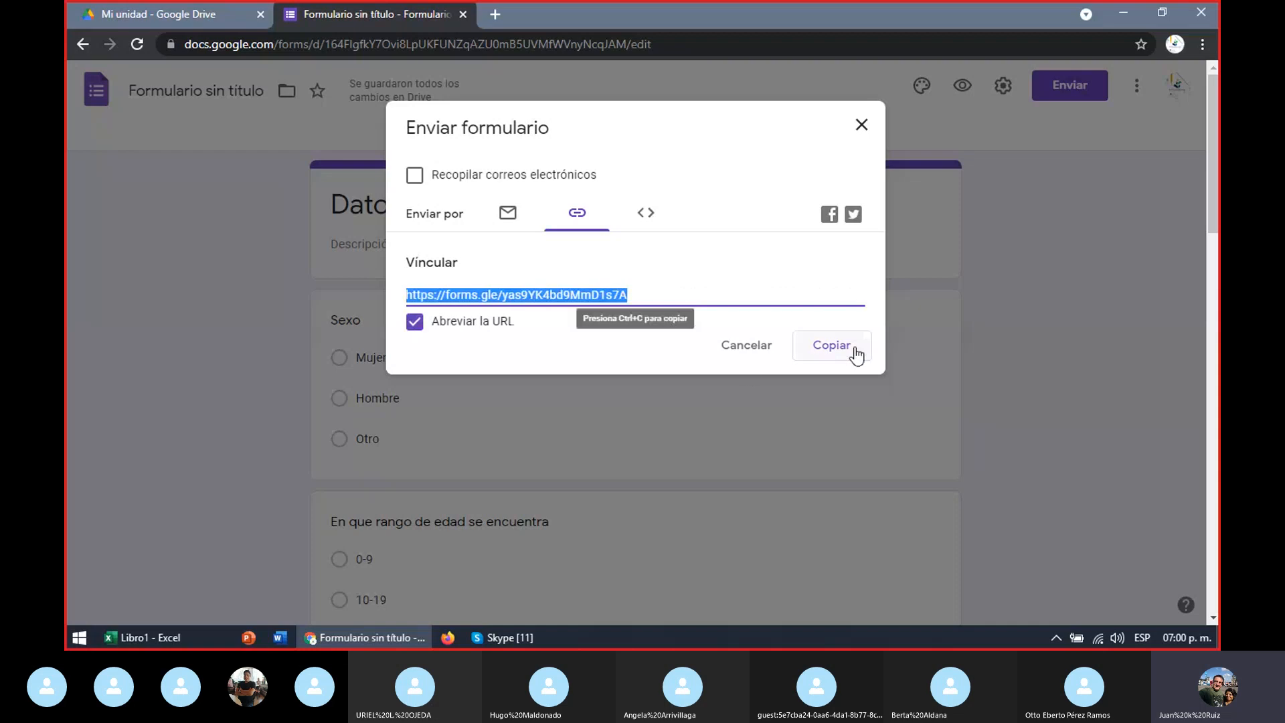
{"action": "left_click", "coordinate": [857, 356]}
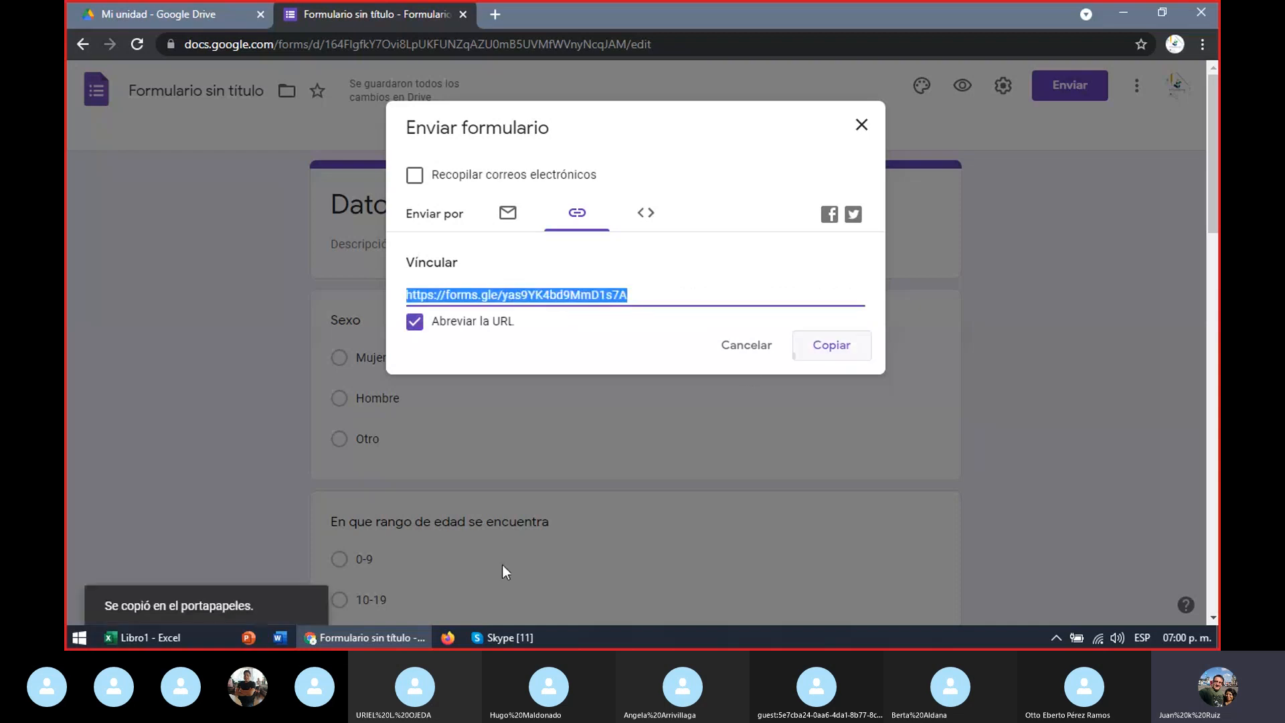
Step: Switch to Skype and send the copied form link in the call's group chat
{"action": "left_click", "coordinate": [524, 639]}
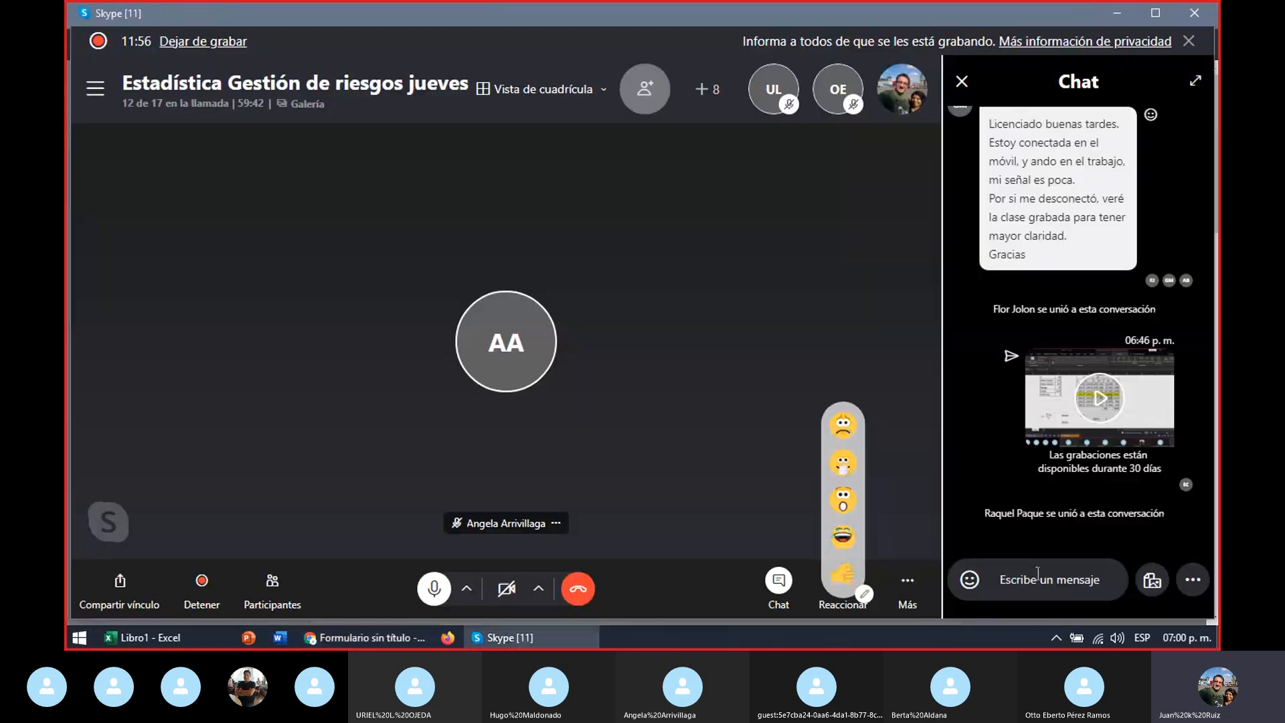
{"action": "key", "text": "ctrl+v"}
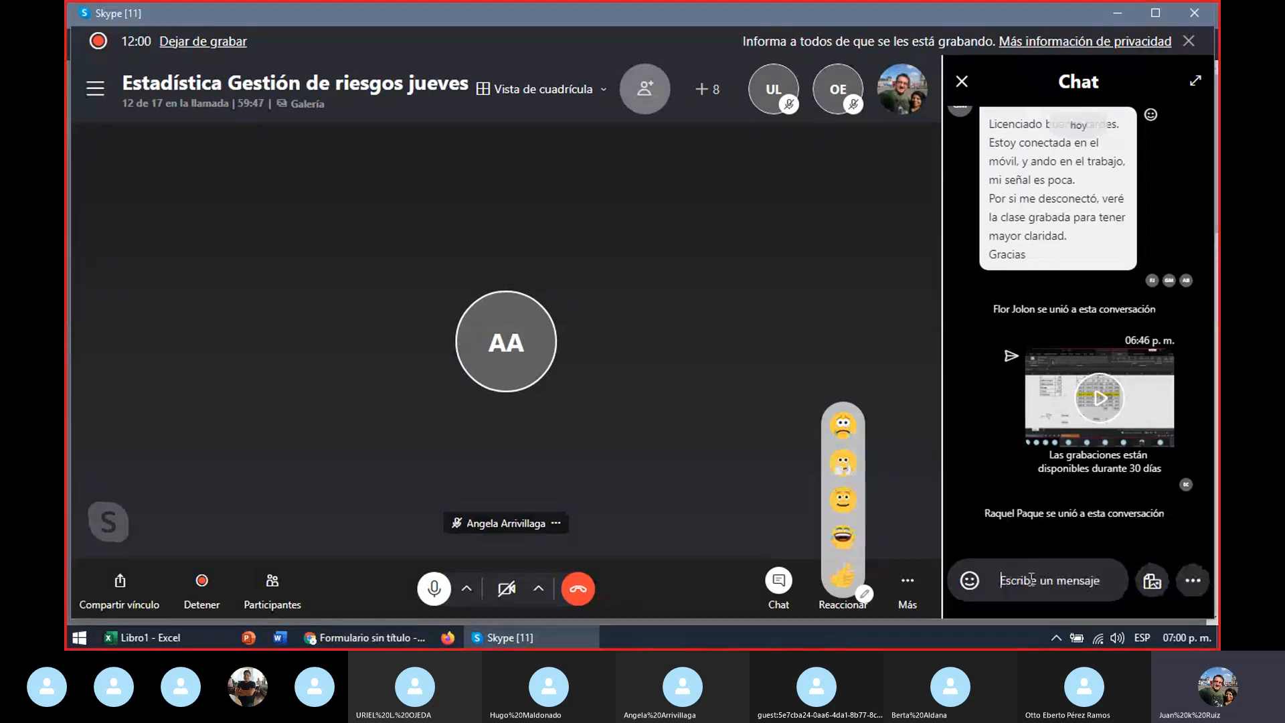
{"action": "key", "text": "Return"}
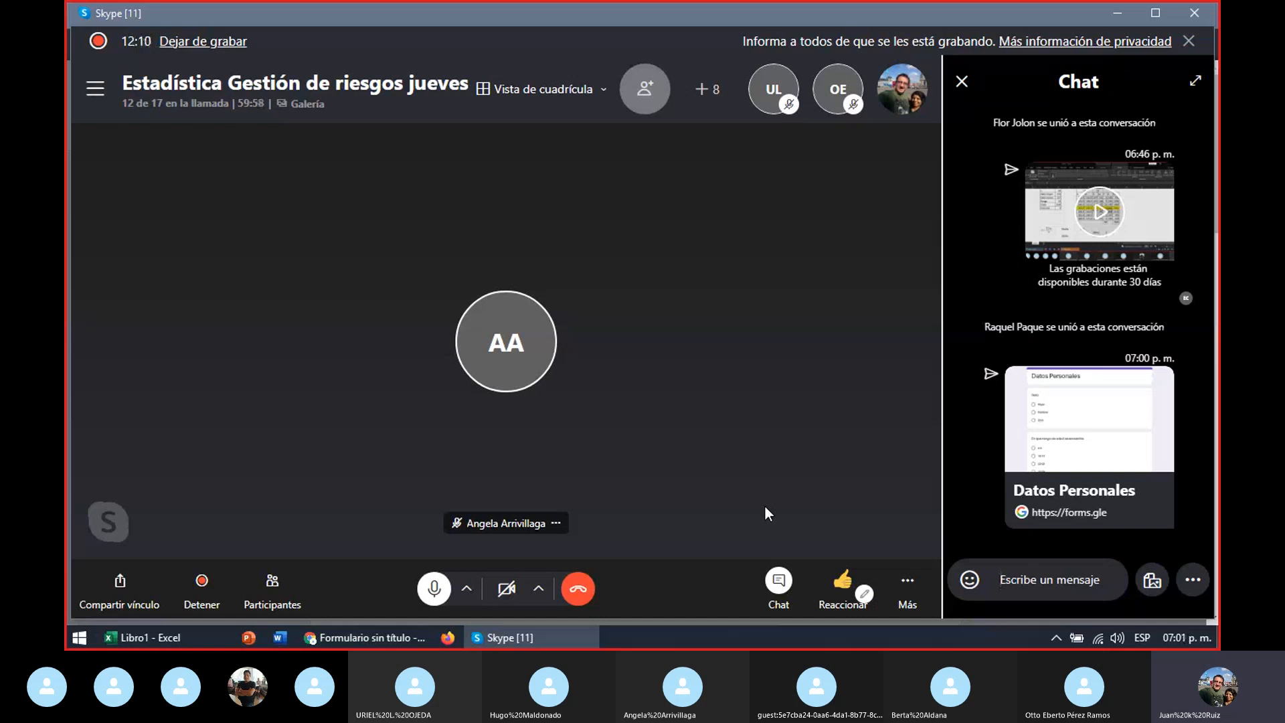
Step: Switch back to the form in Chrome, dismiss the sharing dialog and name the form file "Datos Personales"
{"action": "left_click", "coordinate": [419, 639]}
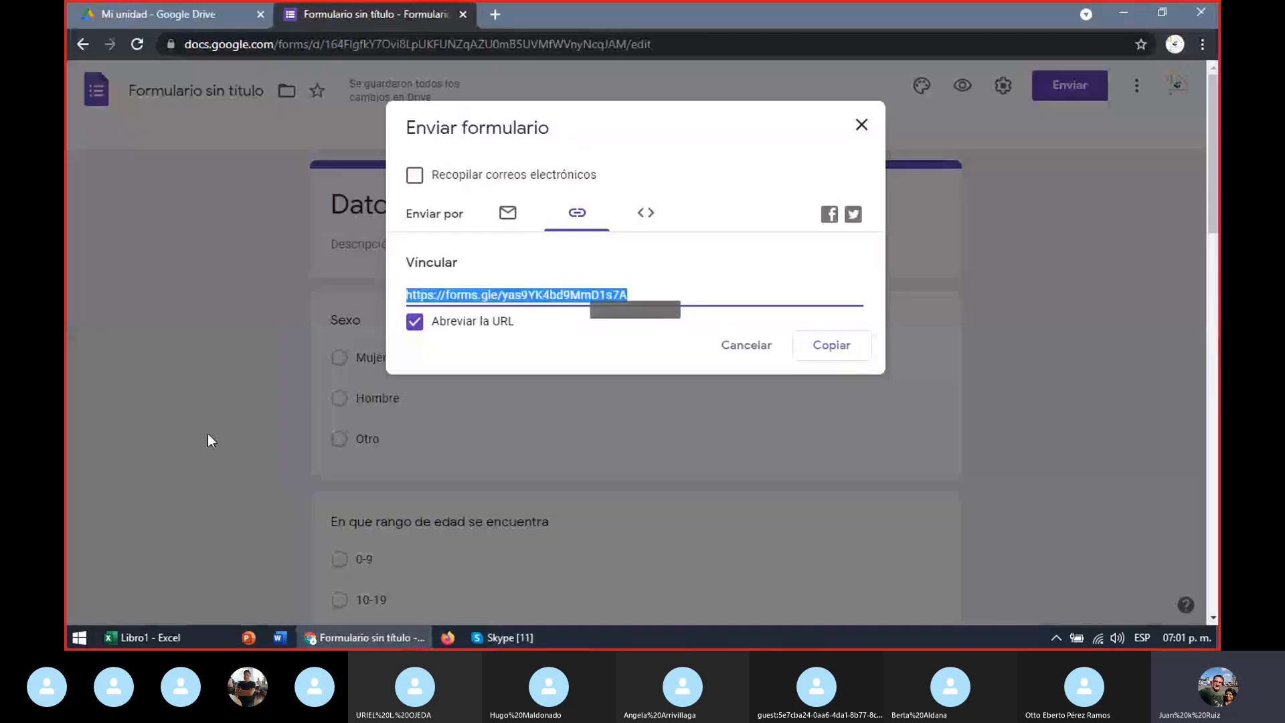
{"action": "left_click", "coordinate": [862, 125]}
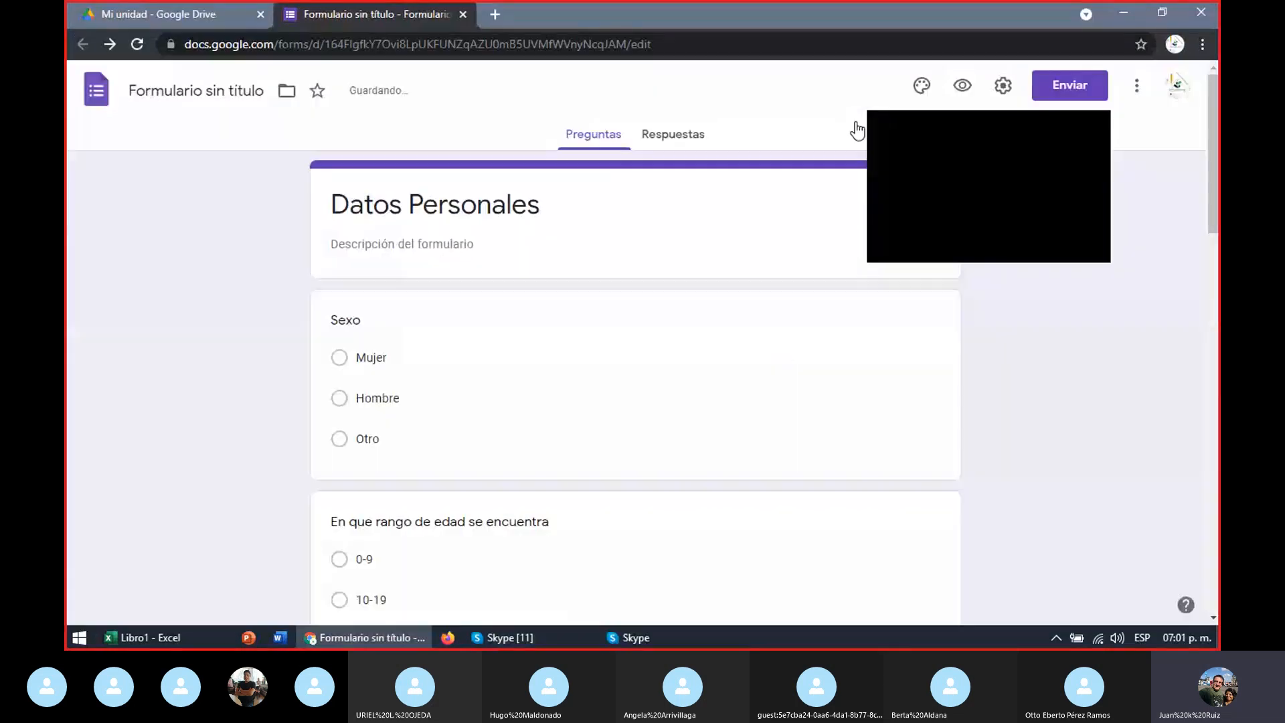
{"action": "left_click", "coordinate": [1095, 132]}
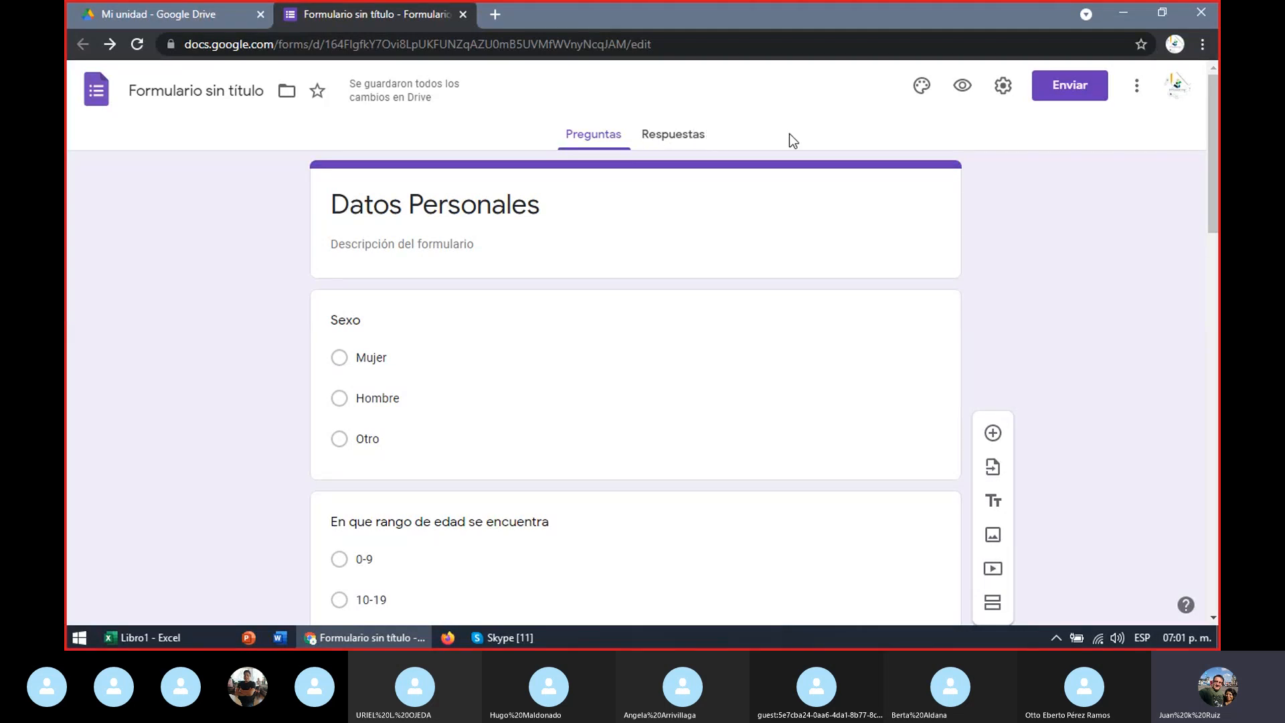
{"action": "left_click", "coordinate": [208, 81]}
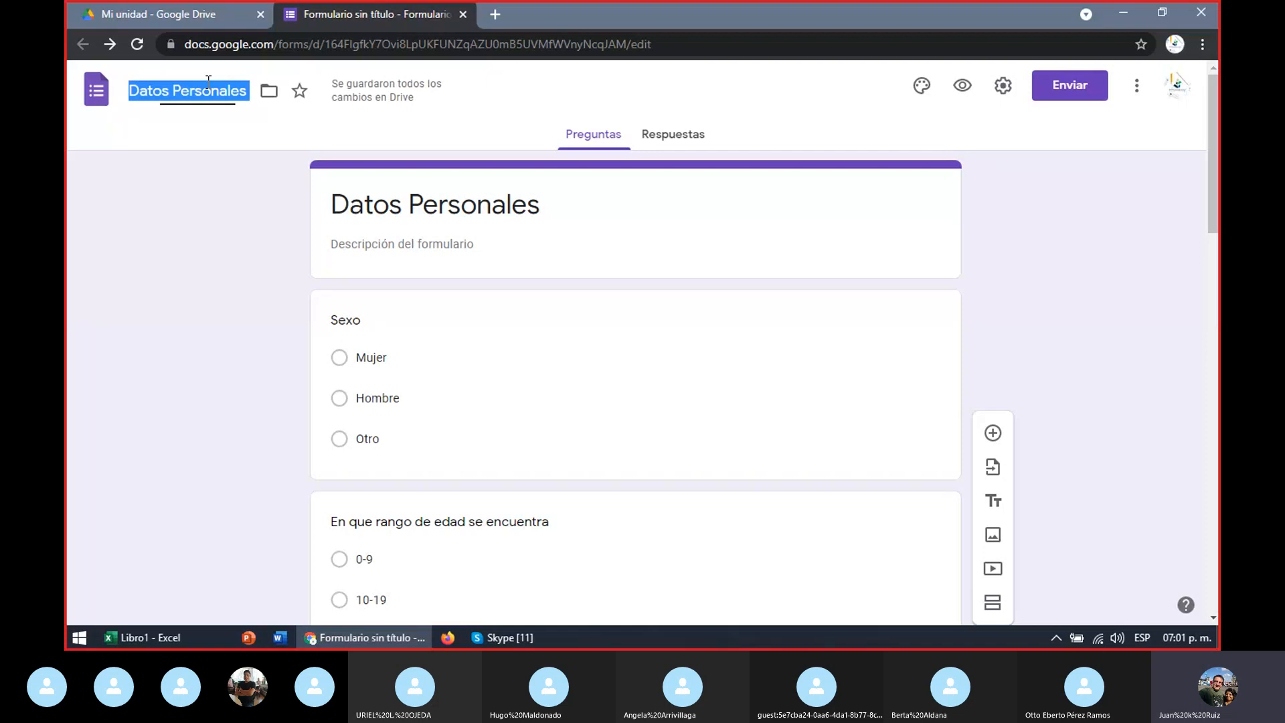
Step: Confirm the form's file name and view the theme options and header image gallery, closing both without changes
{"action": "key", "text": "Return"}
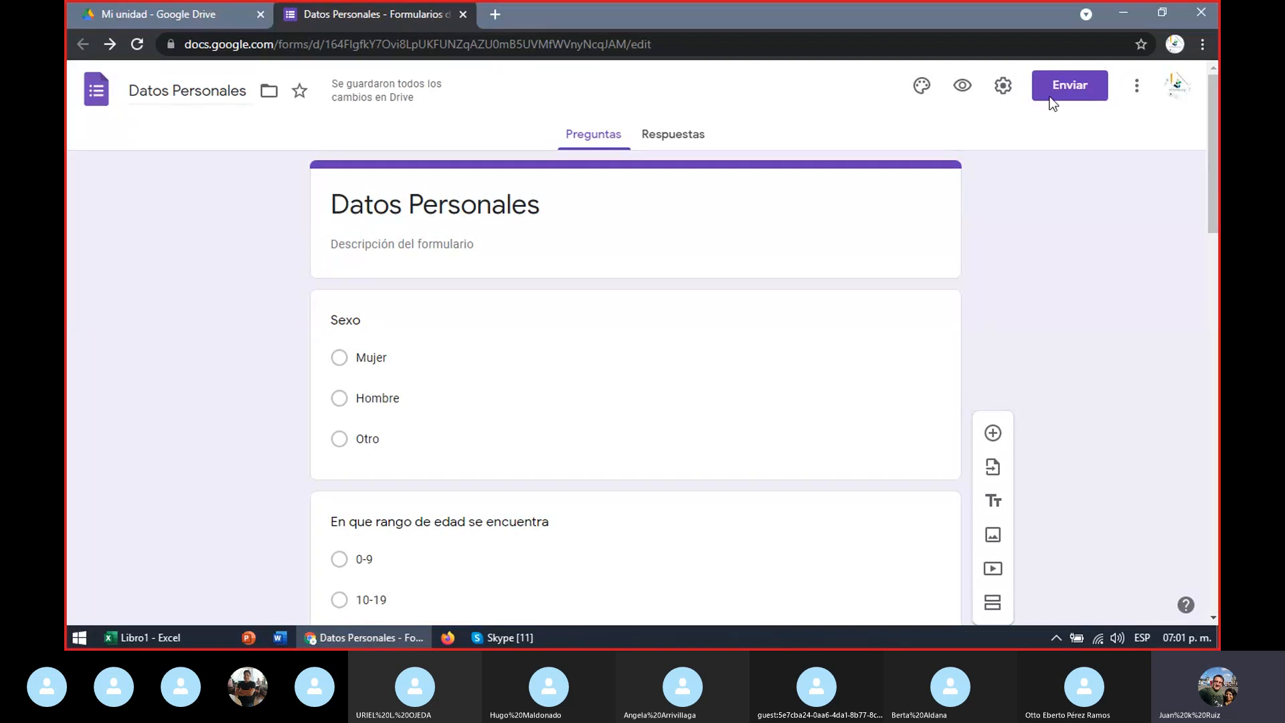
{"action": "left_click", "coordinate": [925, 97]}
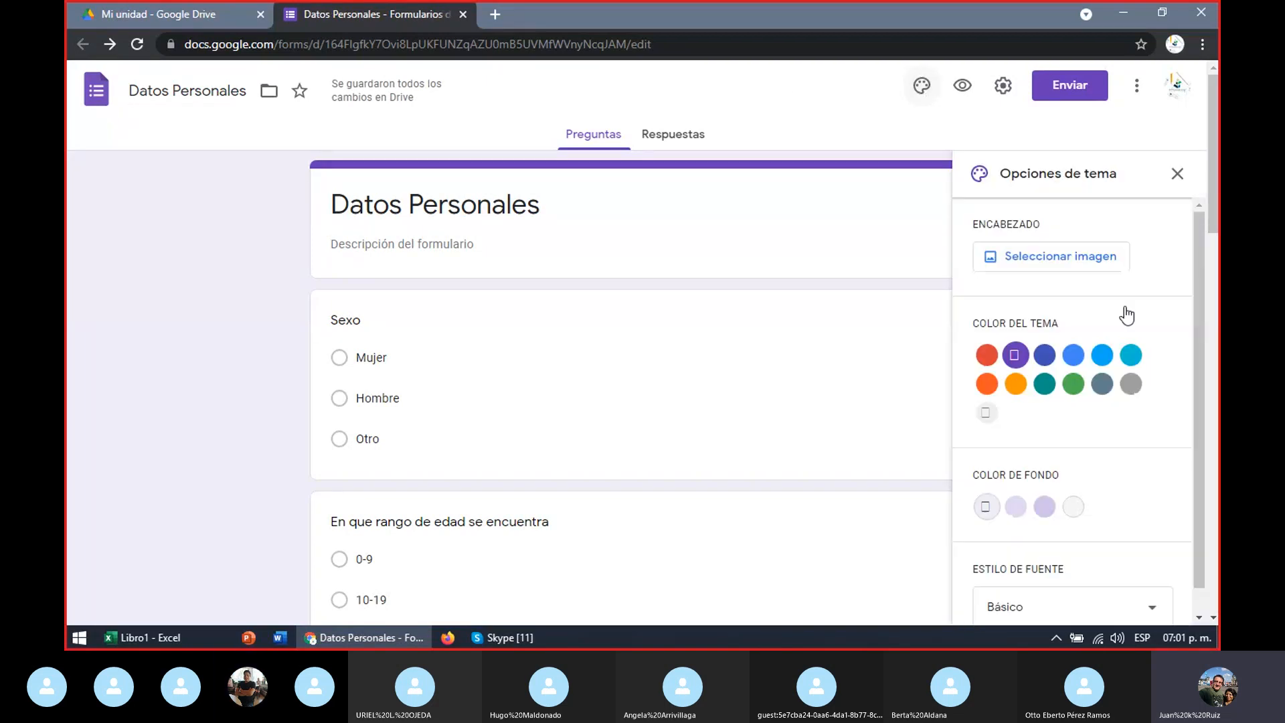
{"action": "left_click", "coordinate": [1045, 261]}
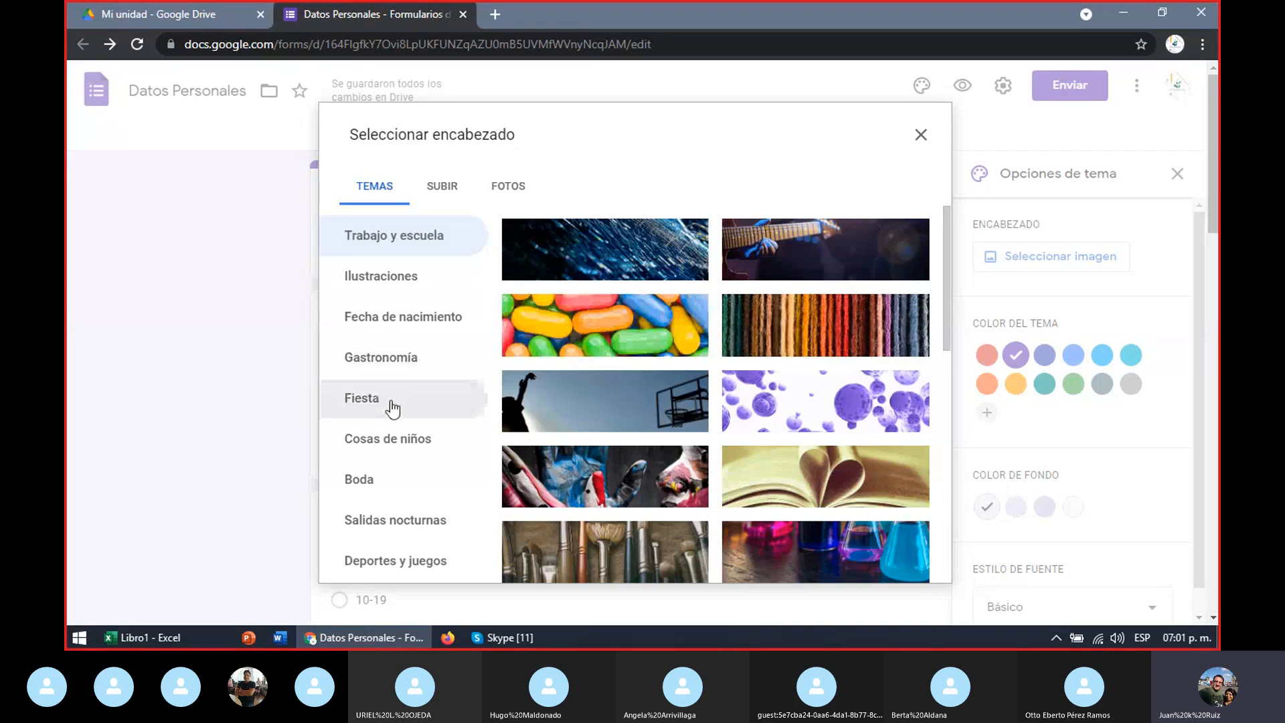
{"action": "left_click", "coordinate": [922, 136]}
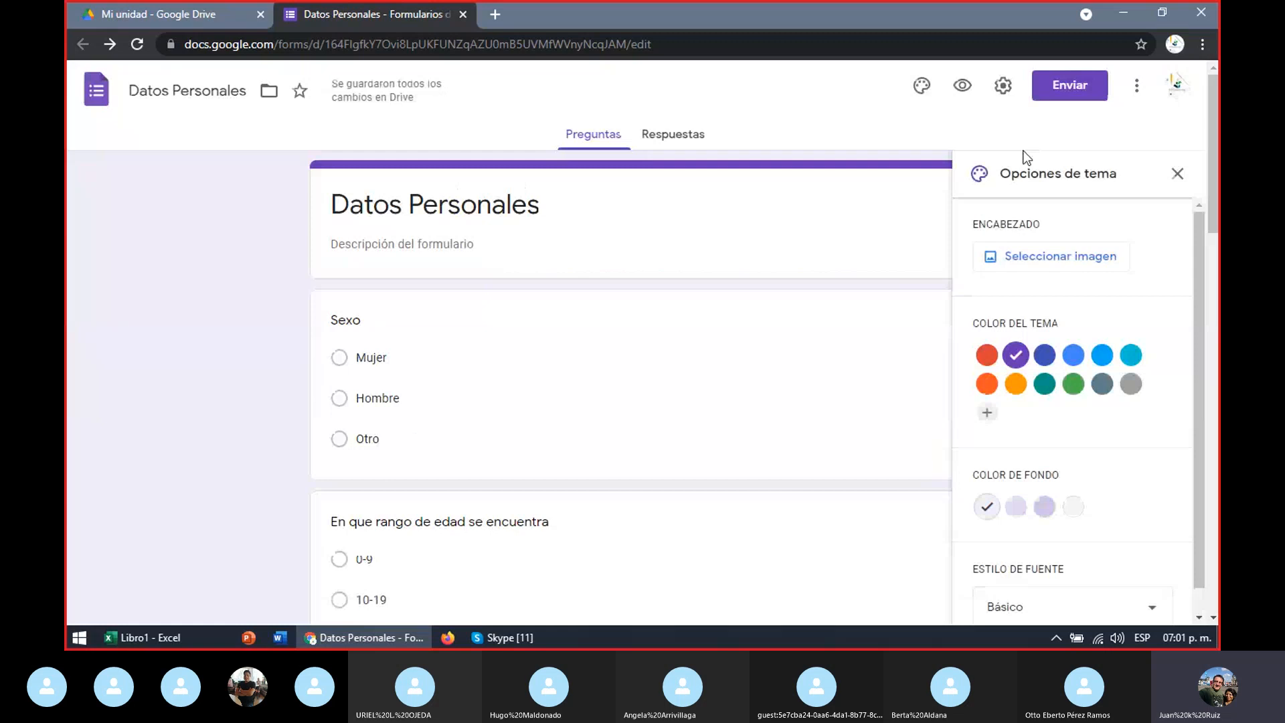
{"action": "left_click", "coordinate": [1177, 173]}
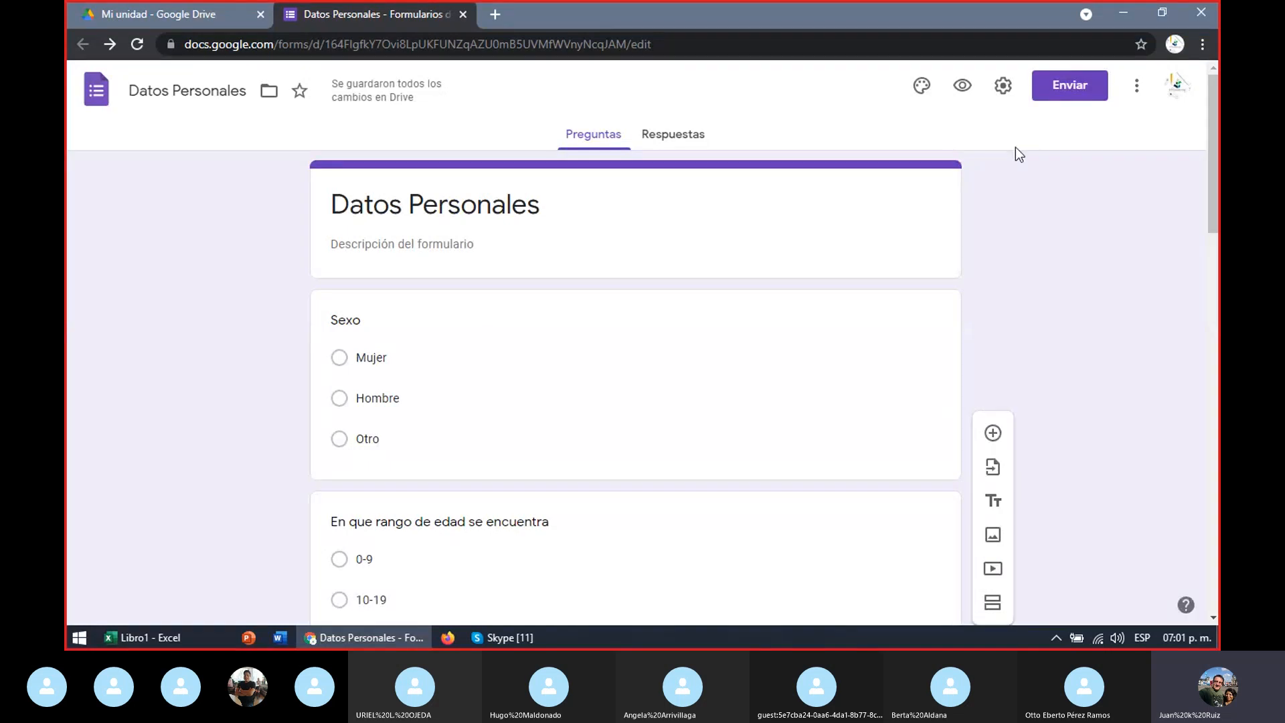
Step: Switch to Skype to check the call's group chat and return to the form in Chrome
{"action": "mouse_move", "coordinate": [441, 91]}
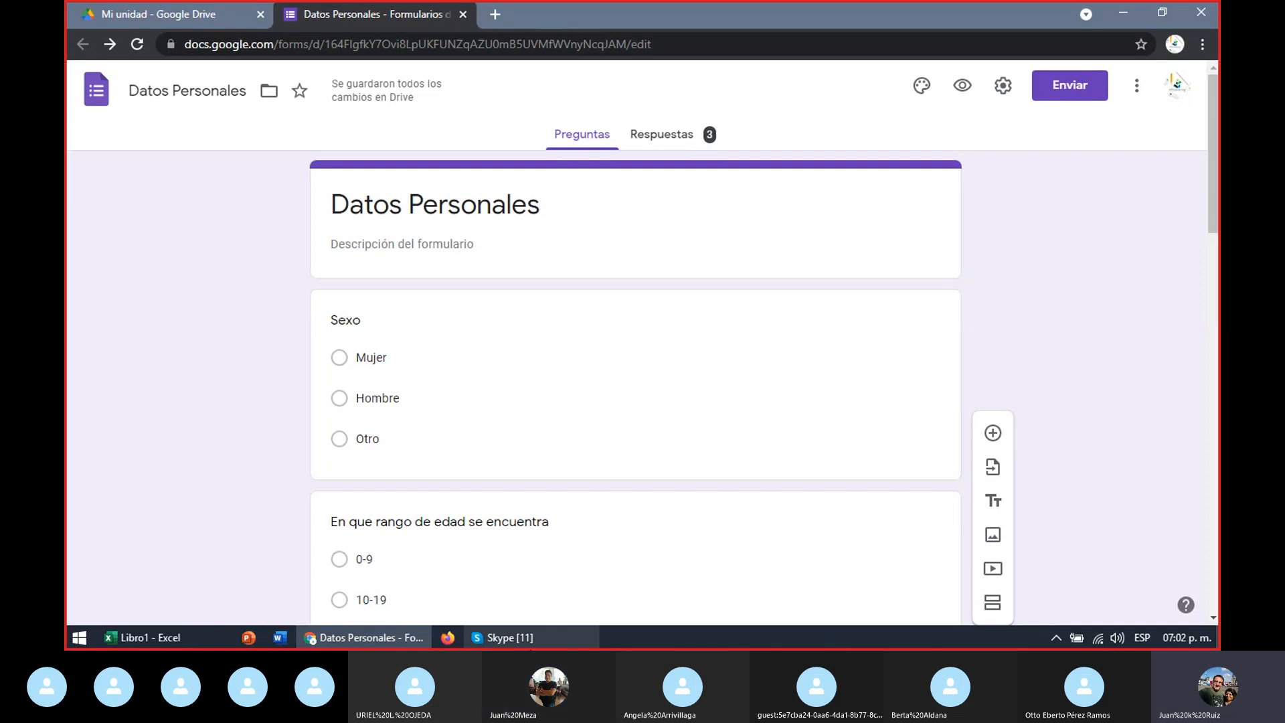
{"action": "left_click", "coordinate": [502, 637]}
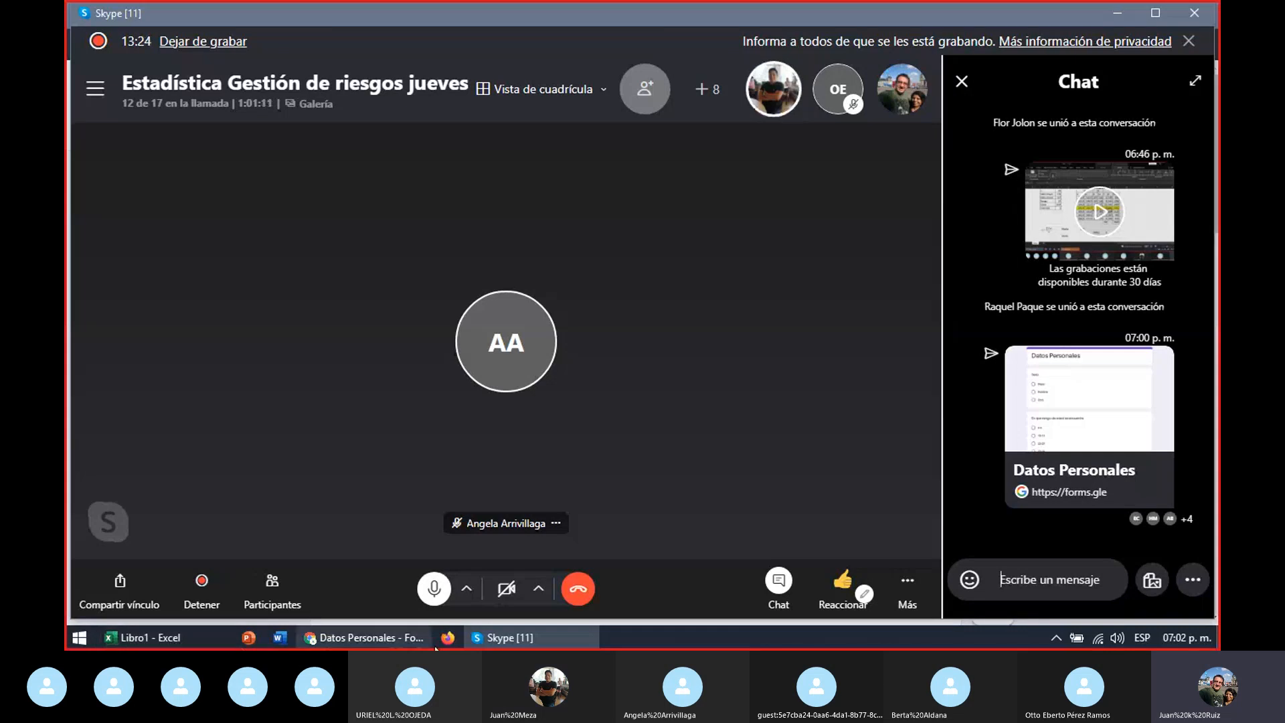
{"action": "left_click", "coordinate": [415, 638]}
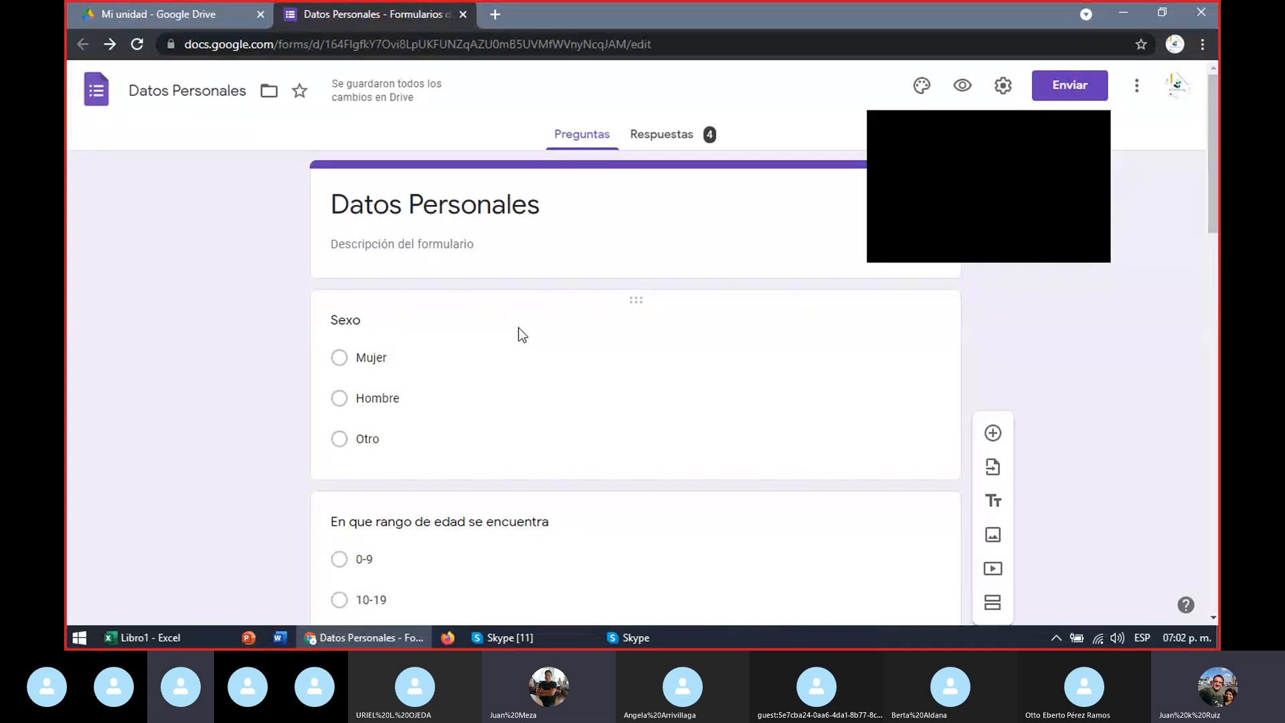
Step: Change the form's title to "Datos personales" with a lowercase p
{"action": "left_click", "coordinate": [426, 203]}
{"action": "left_click", "coordinate": [426, 202]}
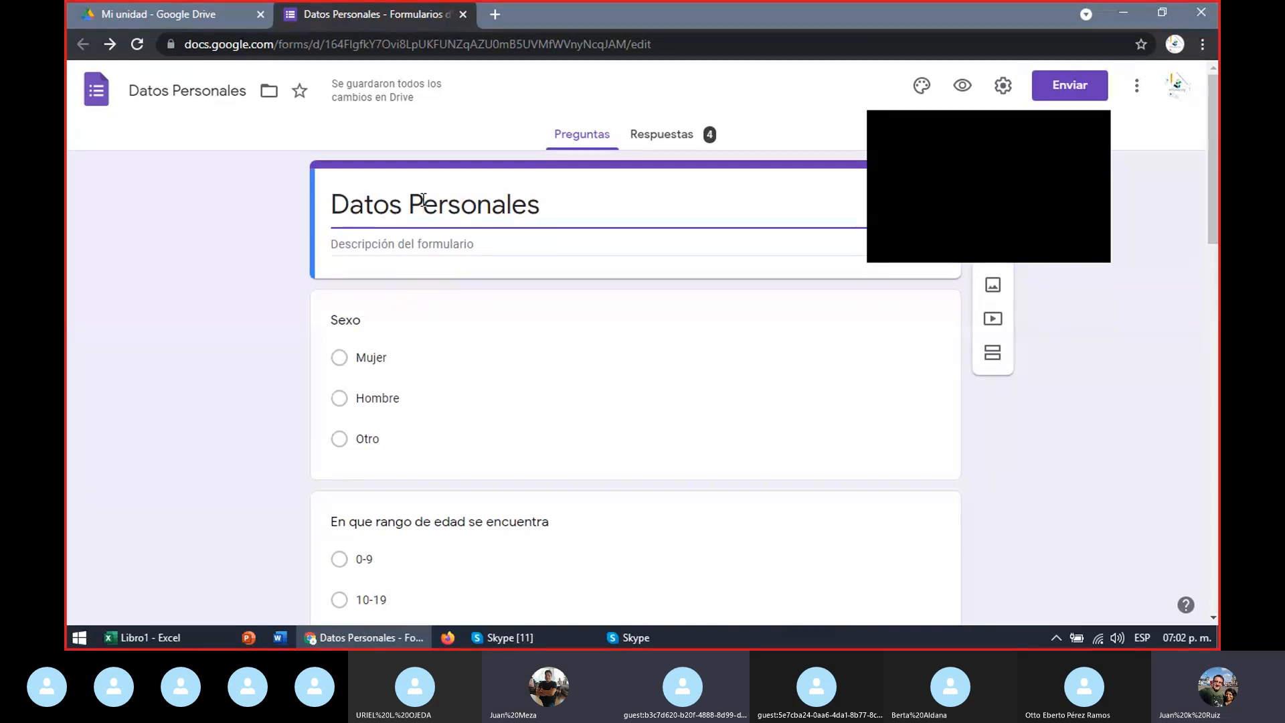
{"action": "key", "text": "BackSpace"}
{"action": "type", "text": "p"}
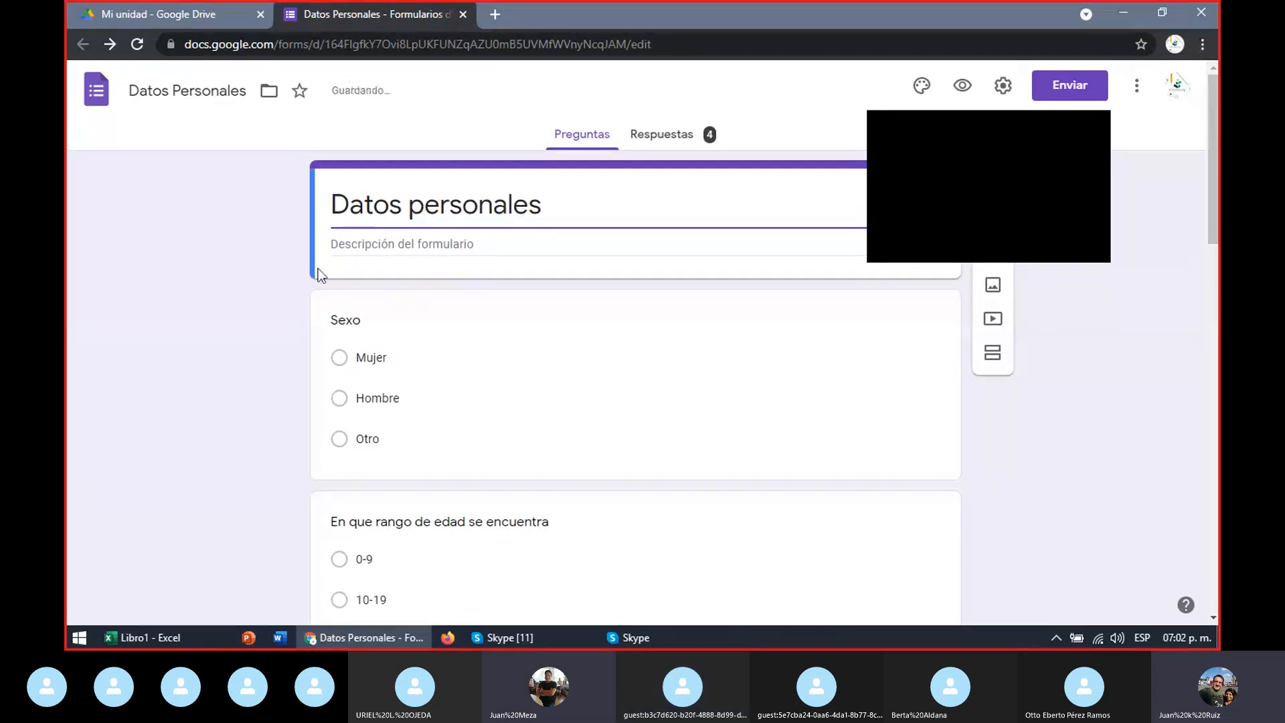
{"action": "left_click", "coordinate": [319, 274]}
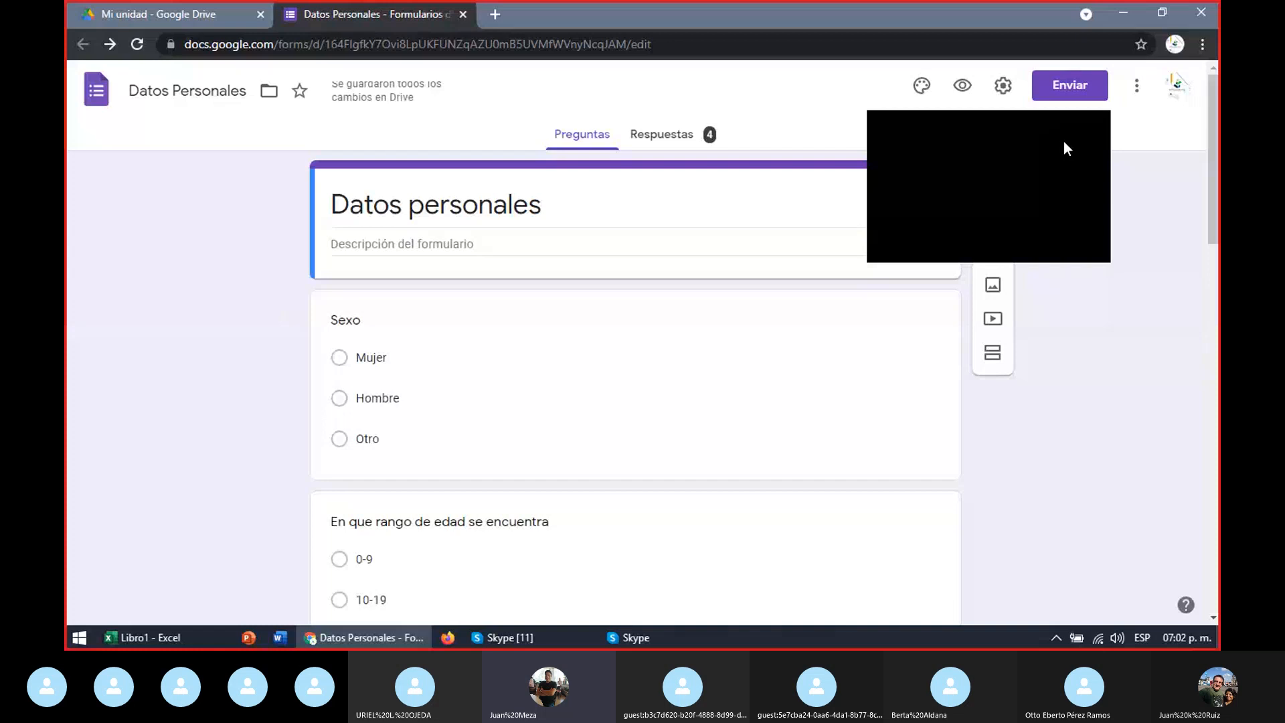
Step: Rename the form file as "Datos personales" to match the title's lowercase p
{"action": "left_click", "coordinate": [182, 92]}
{"action": "key", "text": "BackSpace"}
{"action": "type", "text": "p"}
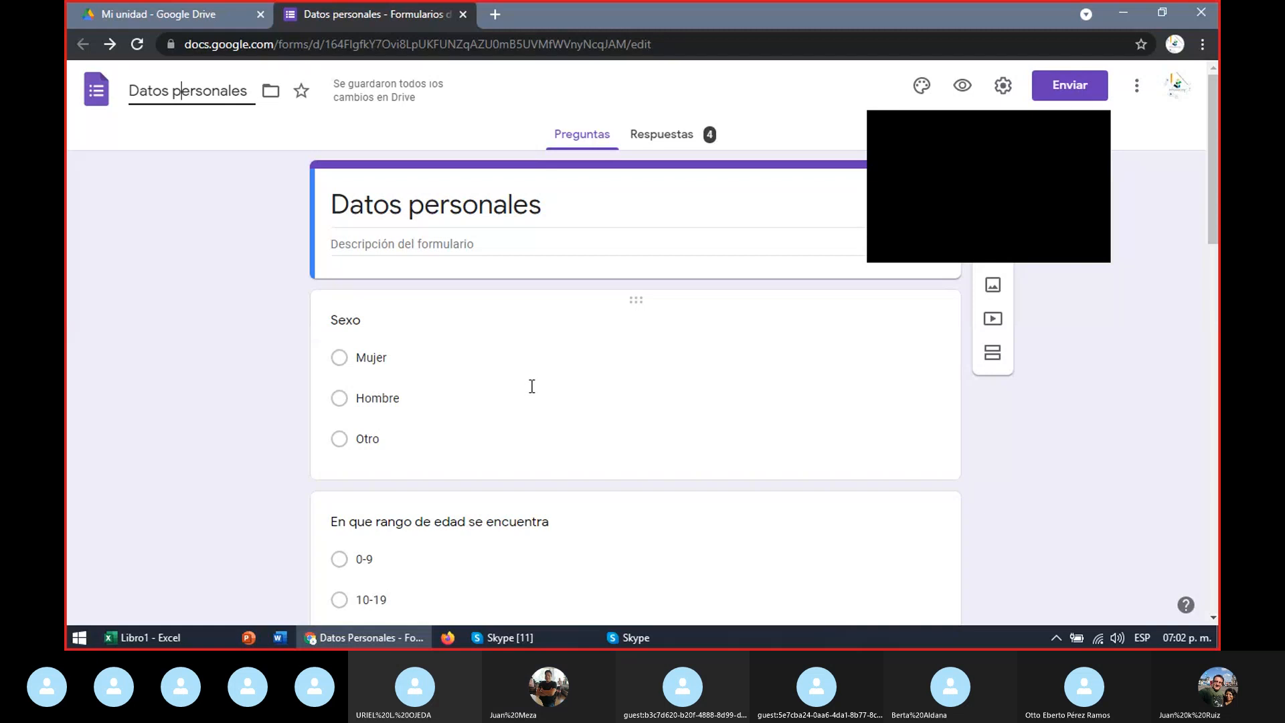
{"action": "left_click", "coordinate": [531, 386]}
{"action": "left_click", "coordinate": [231, 316]}
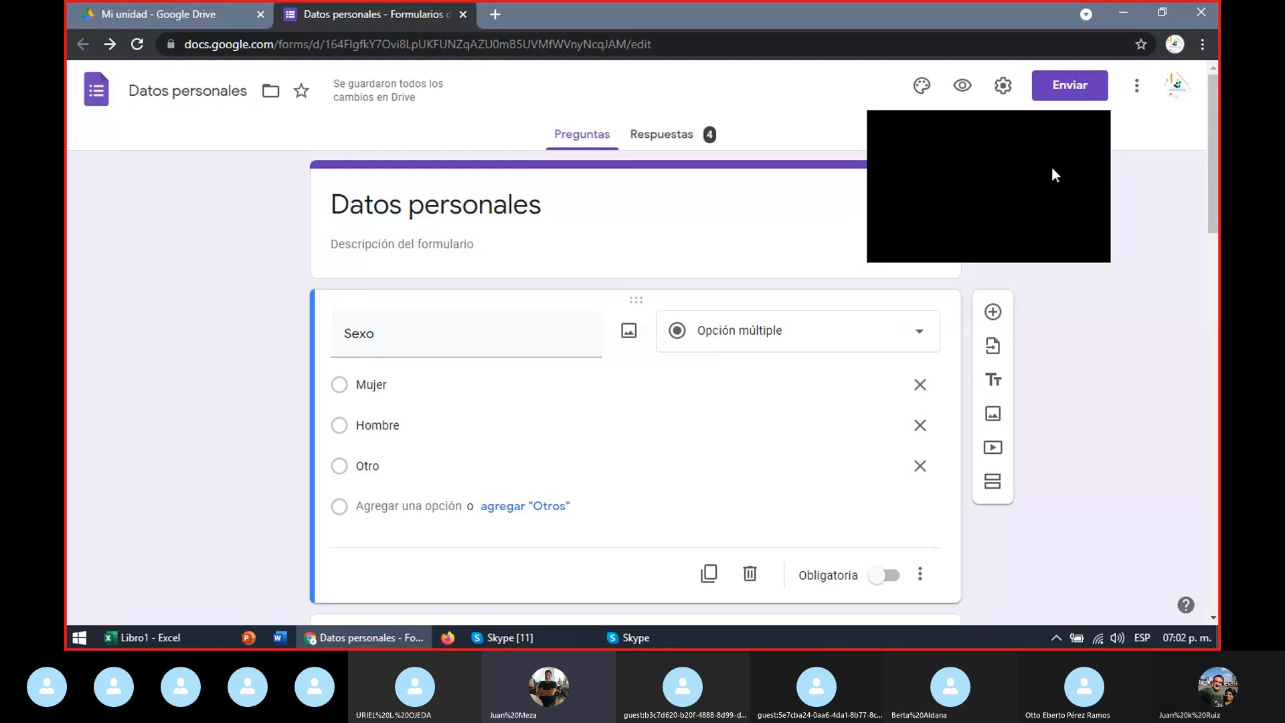
Step: Switch to Skype, dismiss the call group's details and mute the first participant shown in the call
{"action": "left_click", "coordinate": [548, 639]}
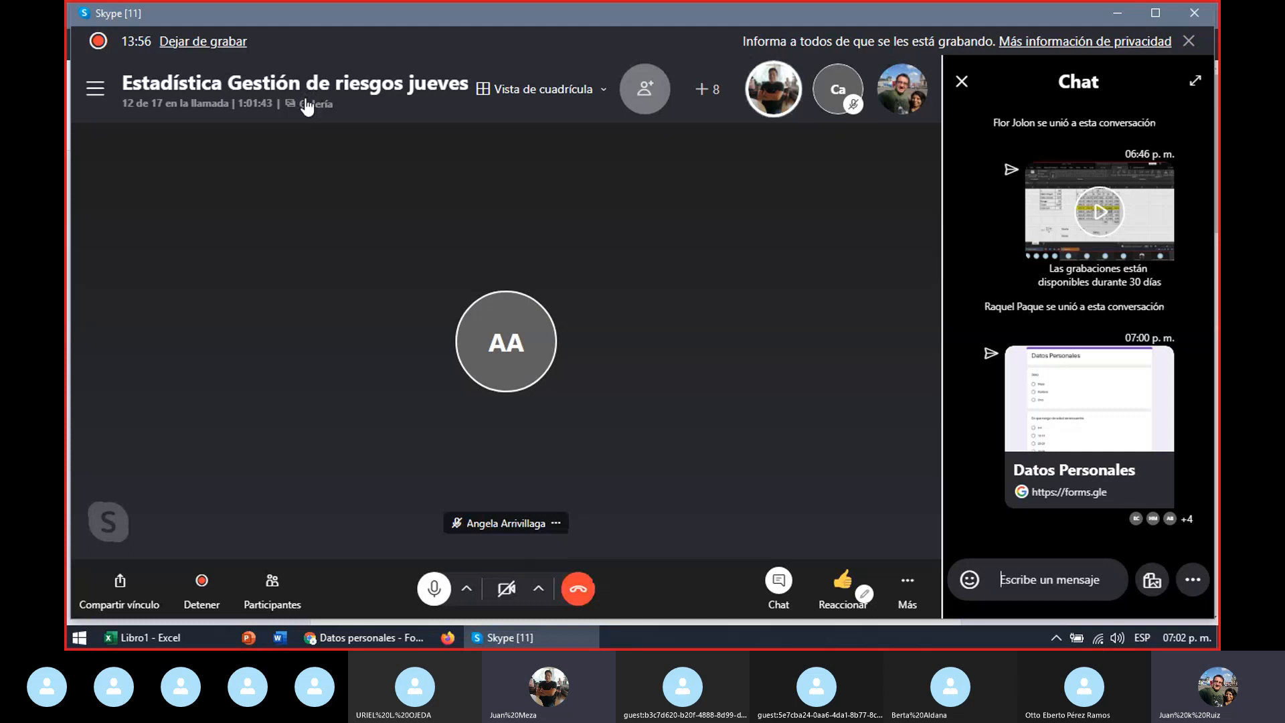
{"action": "left_click", "coordinate": [303, 96]}
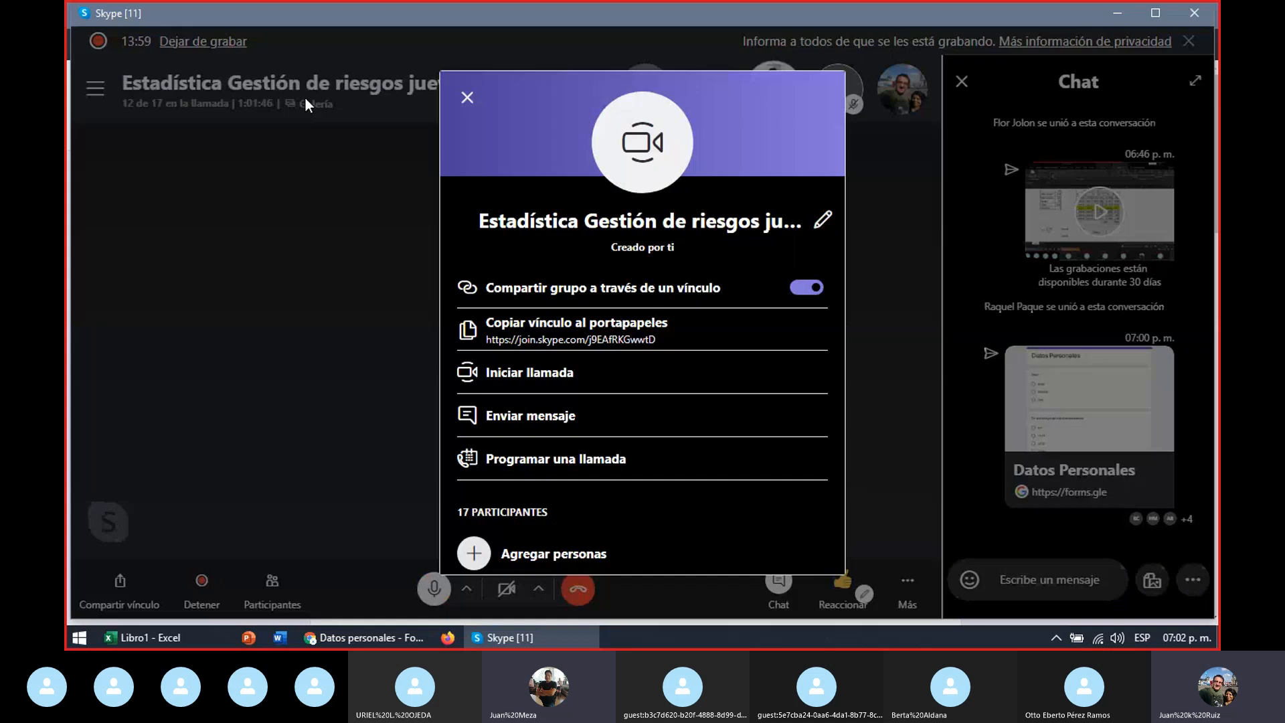
{"action": "left_click", "coordinate": [154, 91]}
{"action": "left_click", "coordinate": [766, 93]}
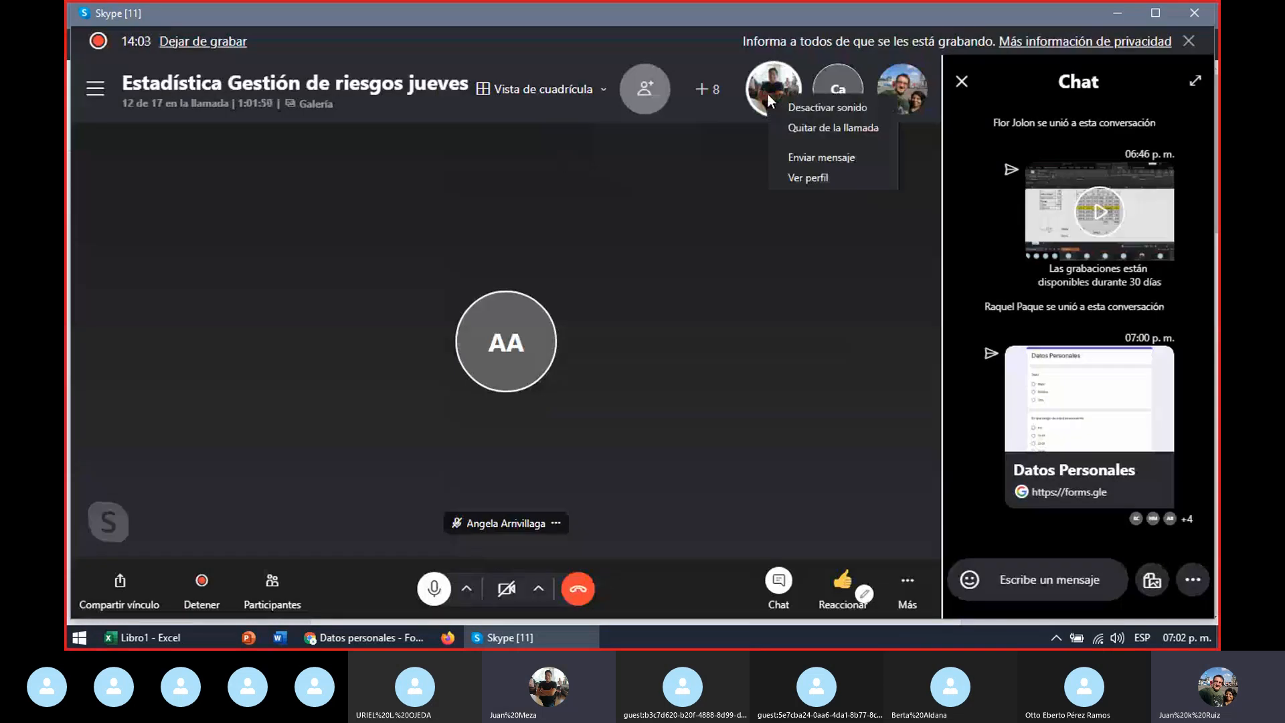
{"action": "left_click", "coordinate": [717, 130]}
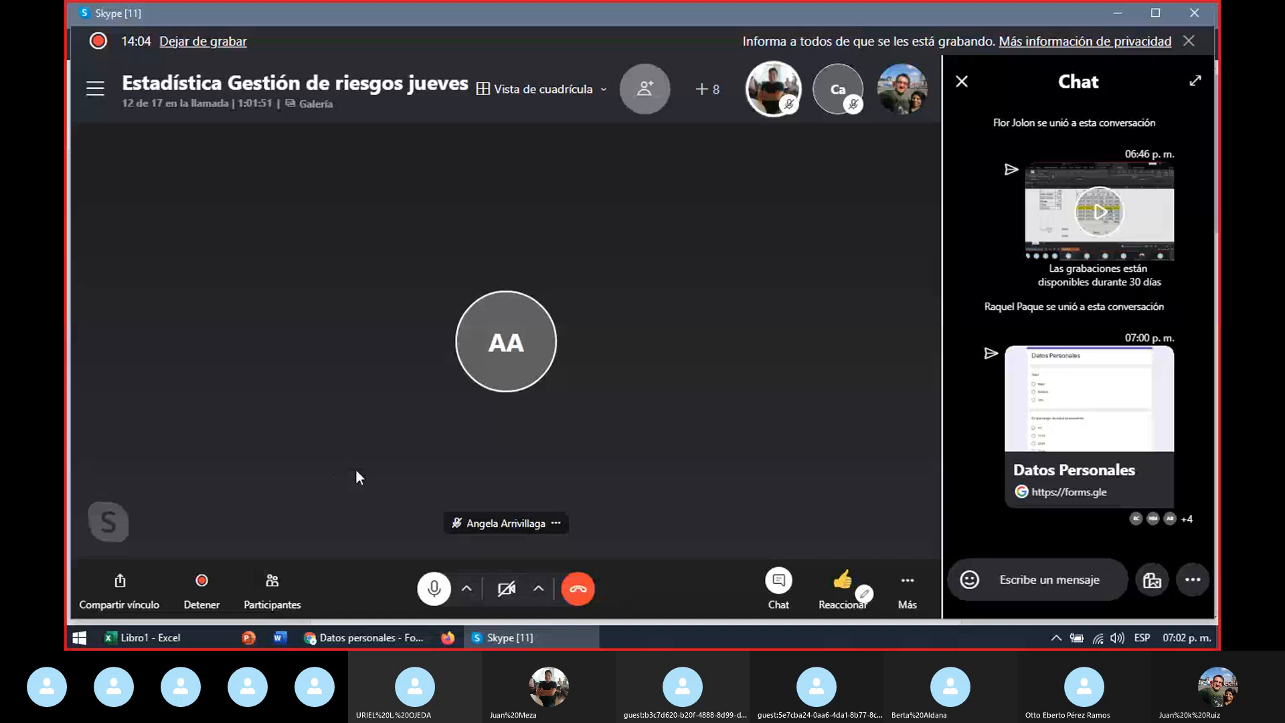
Step: Return to the form in Chrome and look through the summary of its responses
{"action": "left_click", "coordinate": [376, 640]}
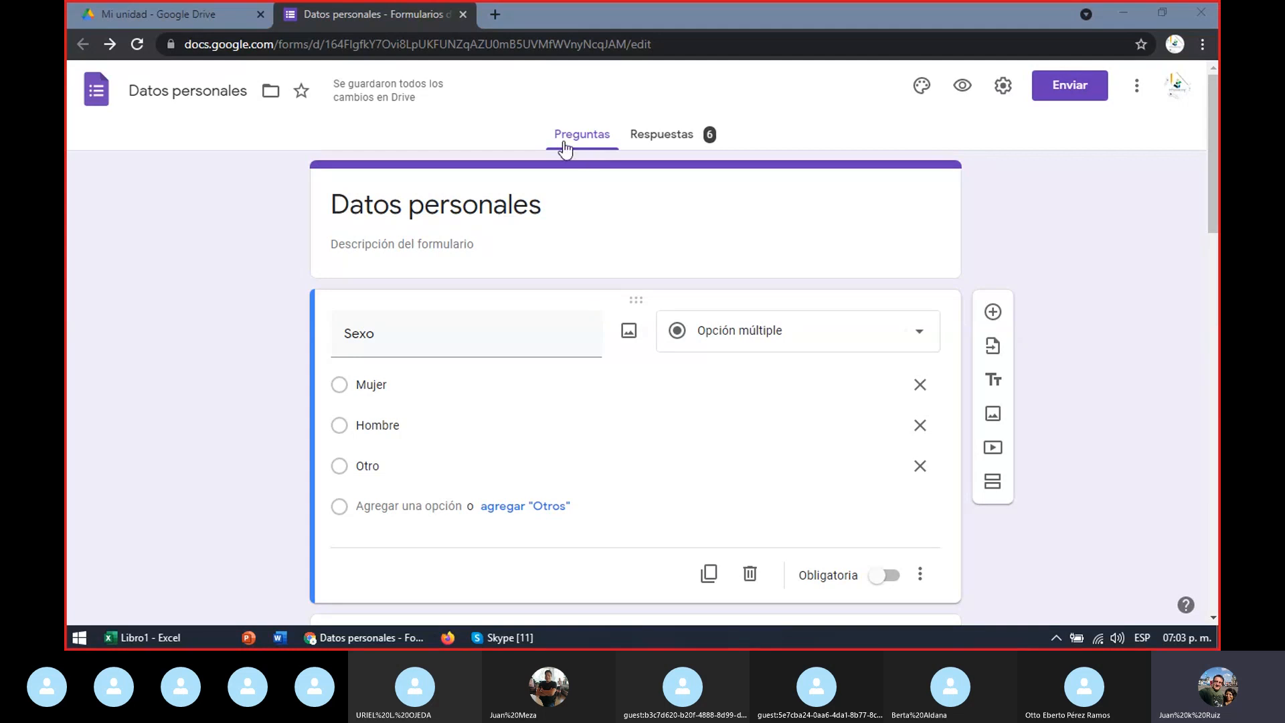
{"action": "left_click", "coordinate": [677, 144]}
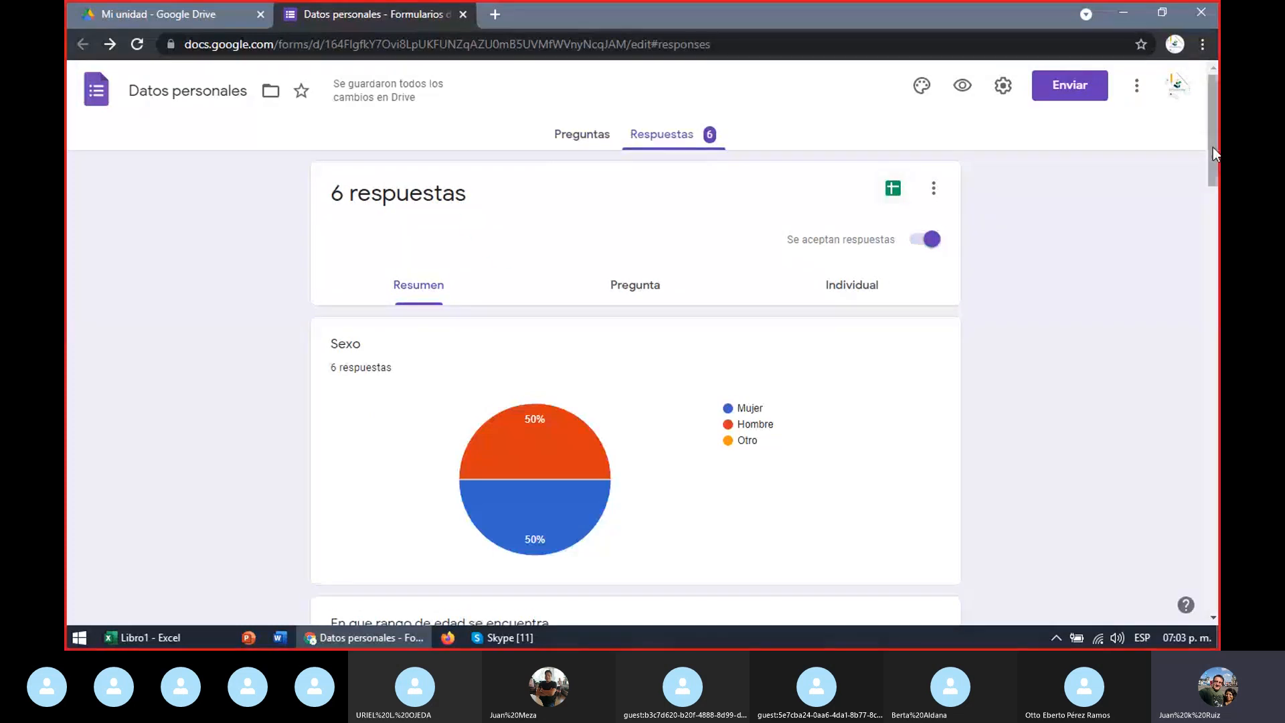
{"action": "left_click_drag", "start_coordinate": [1215, 152], "coordinate": [1214, 575]}
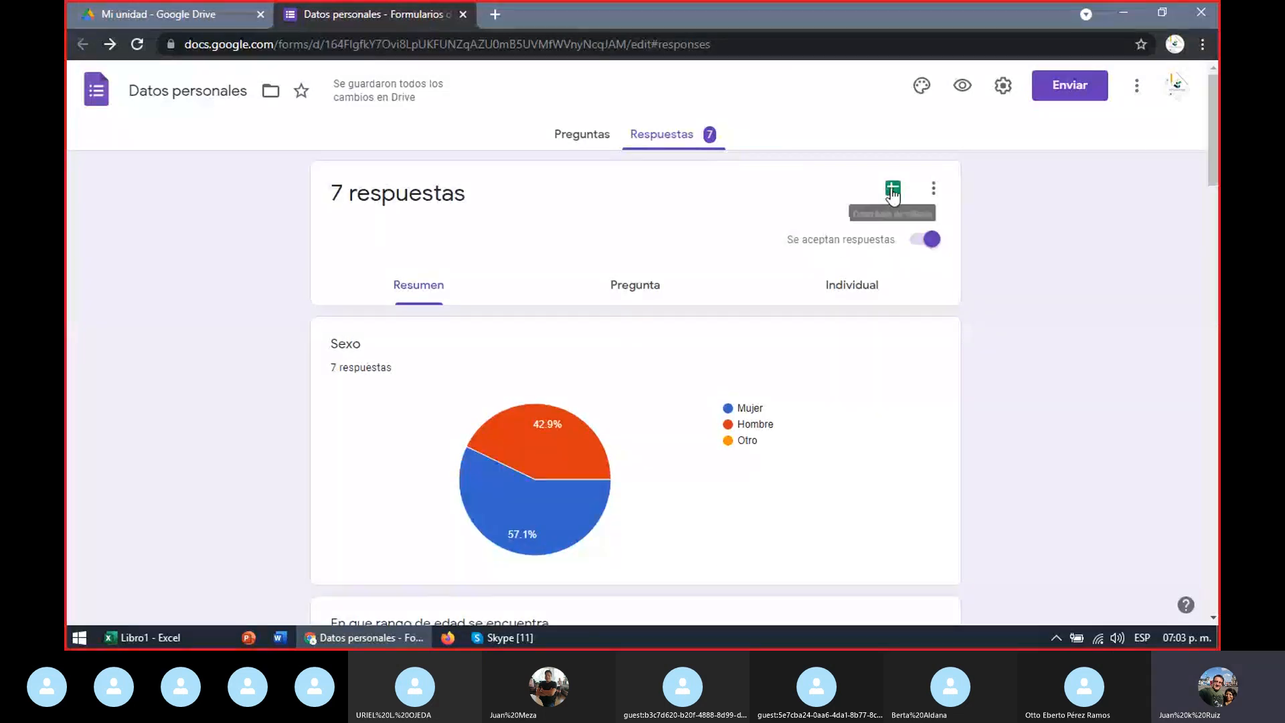
Step: Create a new spreadsheet for the form's responses and select the first respondent's age range in C2
{"action": "left_click", "coordinate": [893, 194]}
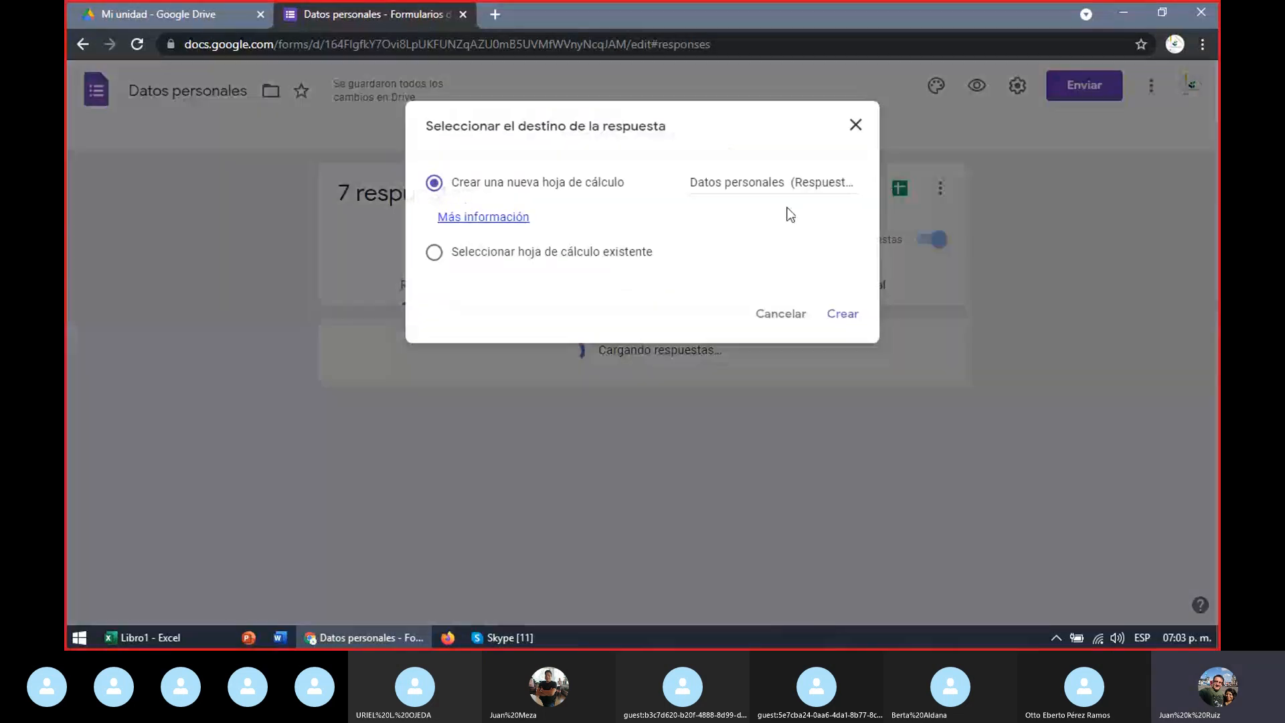
{"action": "left_click", "coordinate": [845, 317]}
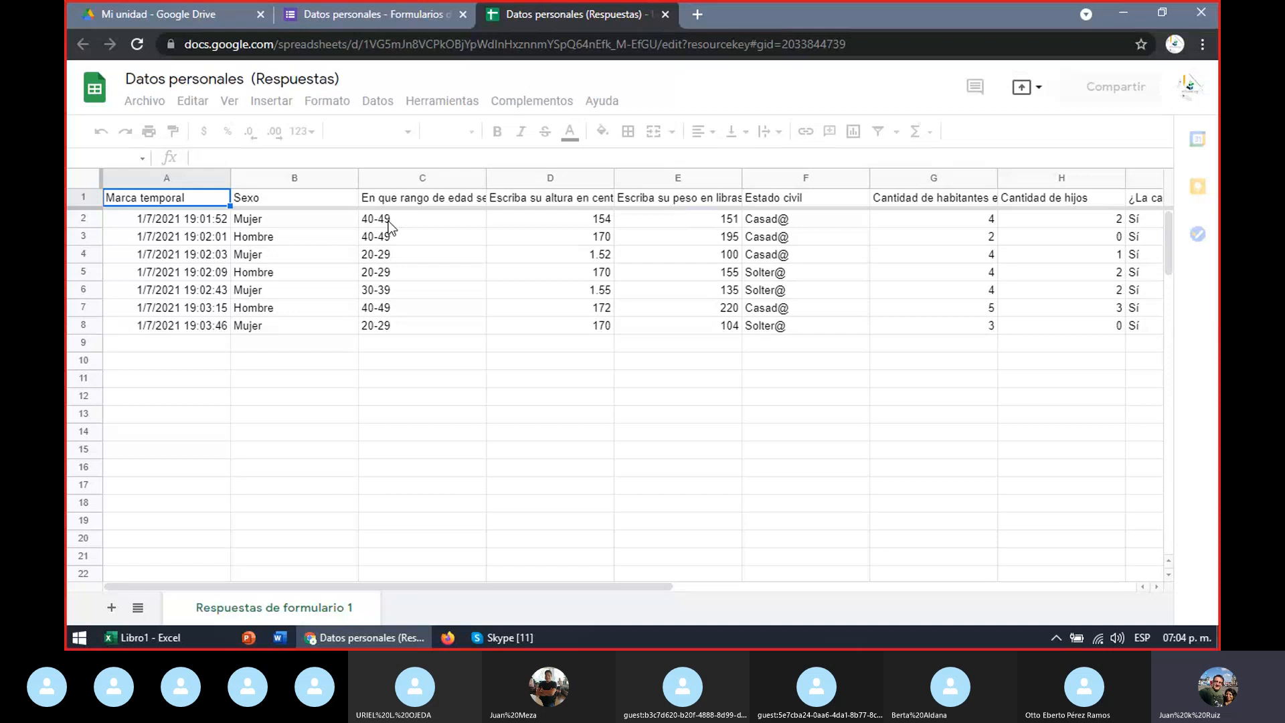
{"action": "left_click", "coordinate": [391, 226]}
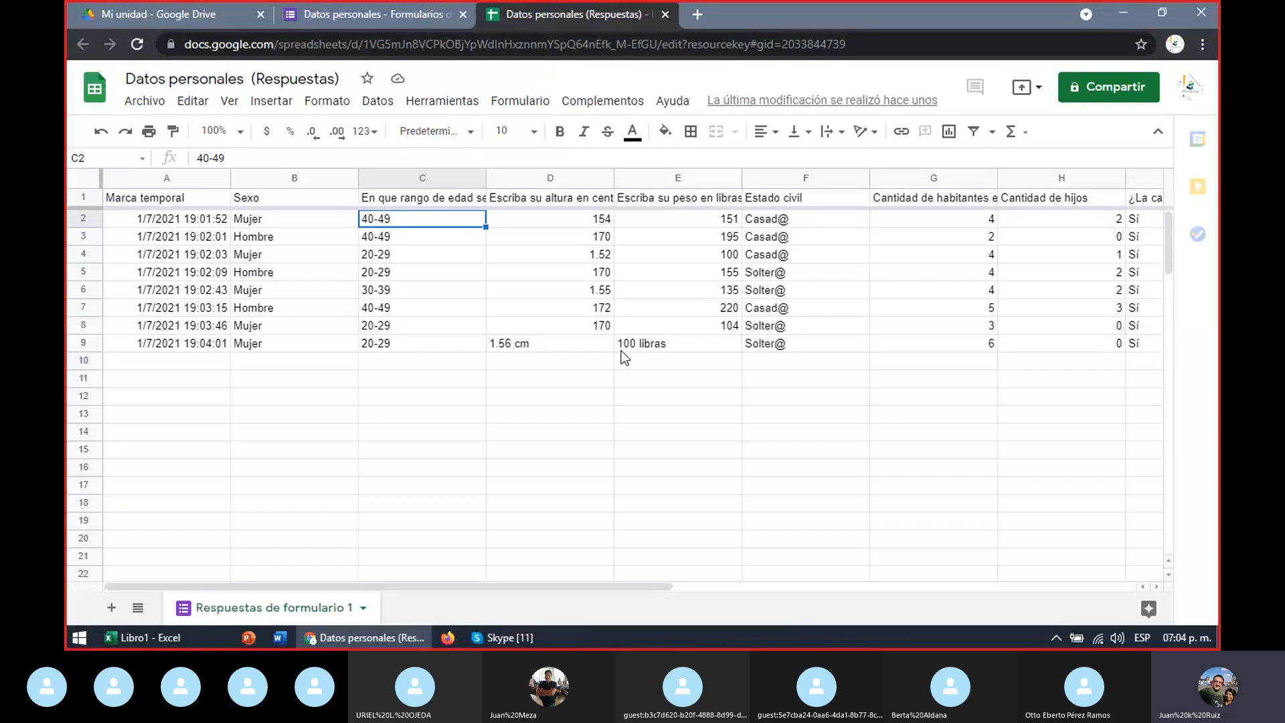
Step: Correct the height in cell D9 to 156 cm by removing its decimal point
{"action": "left_click", "coordinate": [502, 348]}
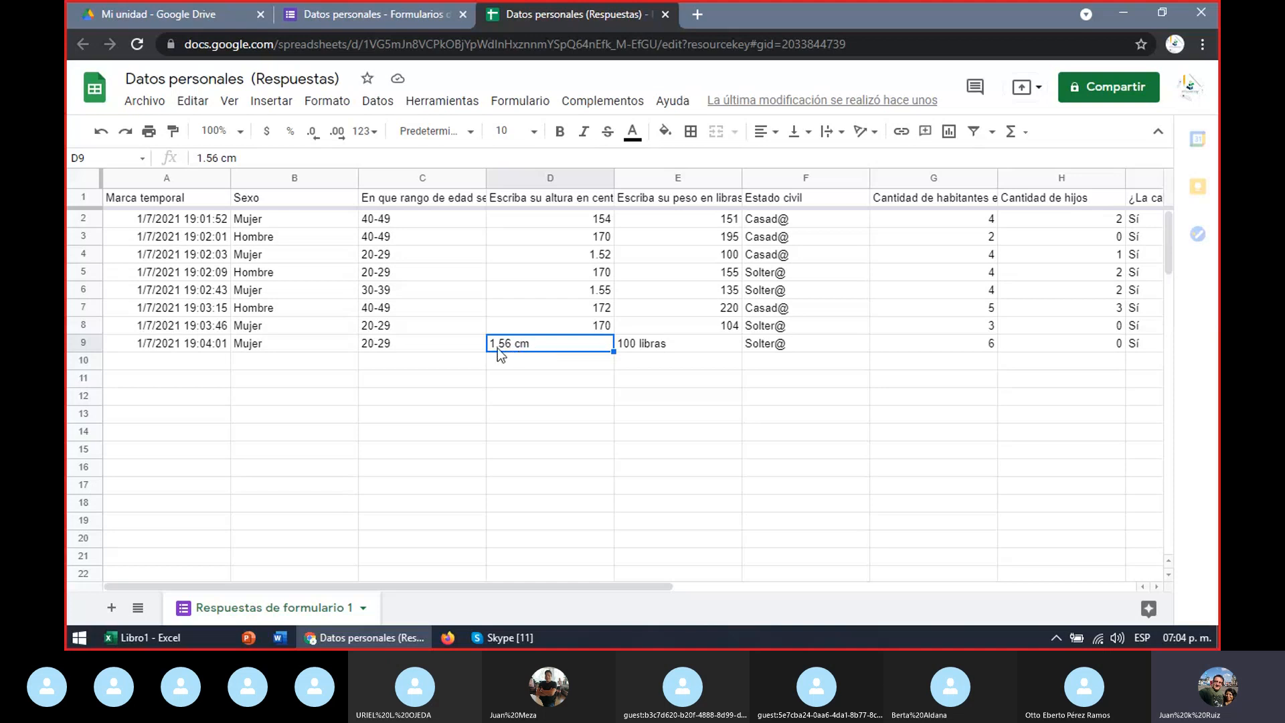
{"action": "left_click", "coordinate": [207, 160]}
{"action": "key", "text": "BackSpace"}
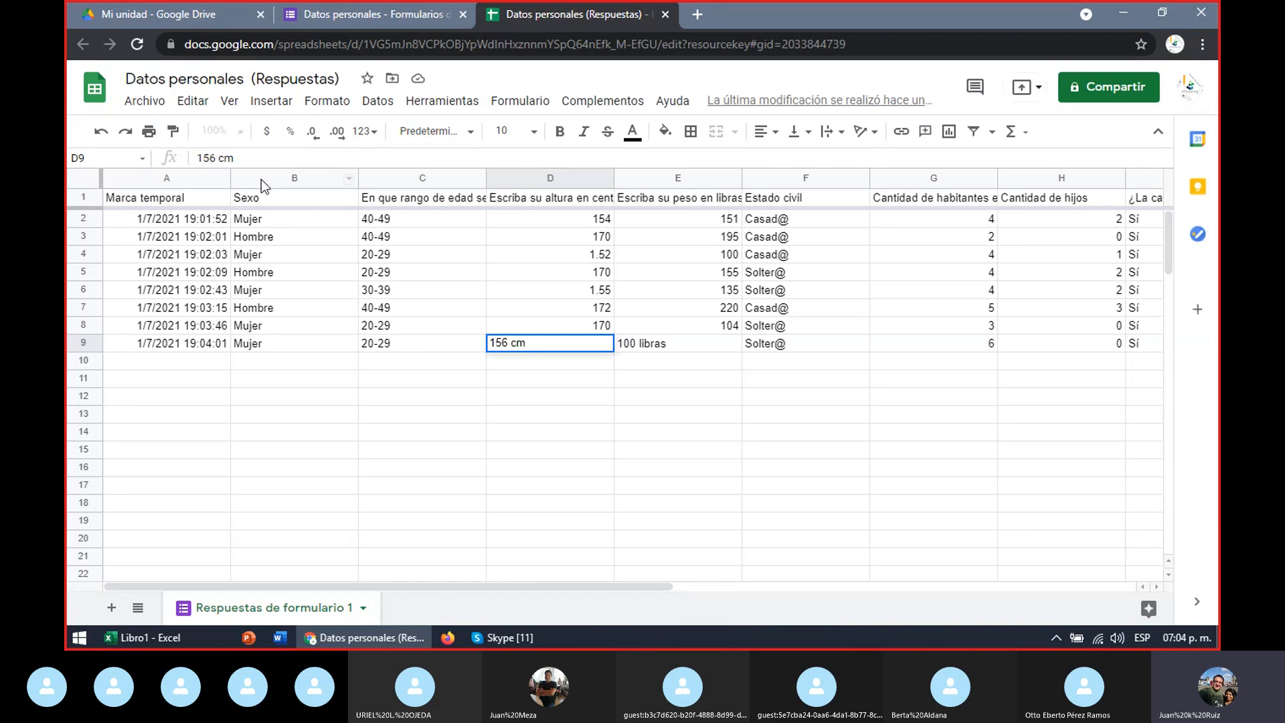
{"action": "left_click", "coordinate": [559, 396]}
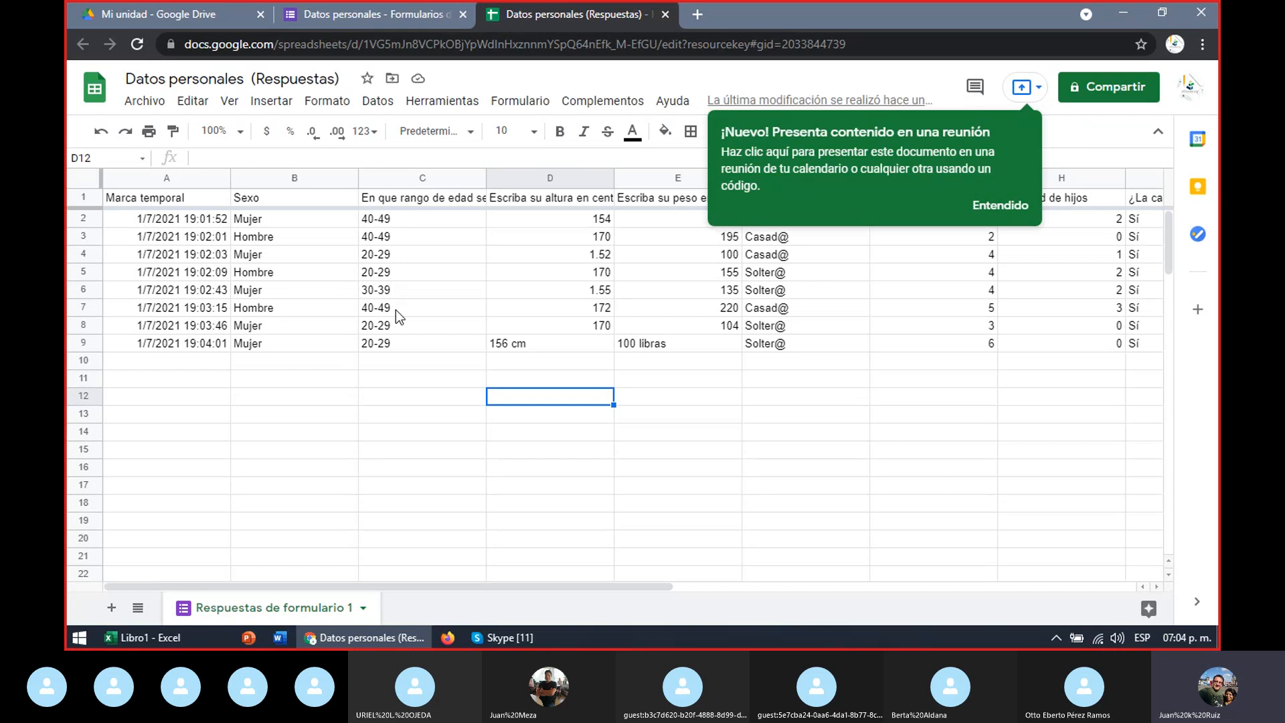
Step: Enter the first age range's limits below the responses, 0 in C12 and 9 in D12
{"action": "left_click", "coordinate": [265, 222]}
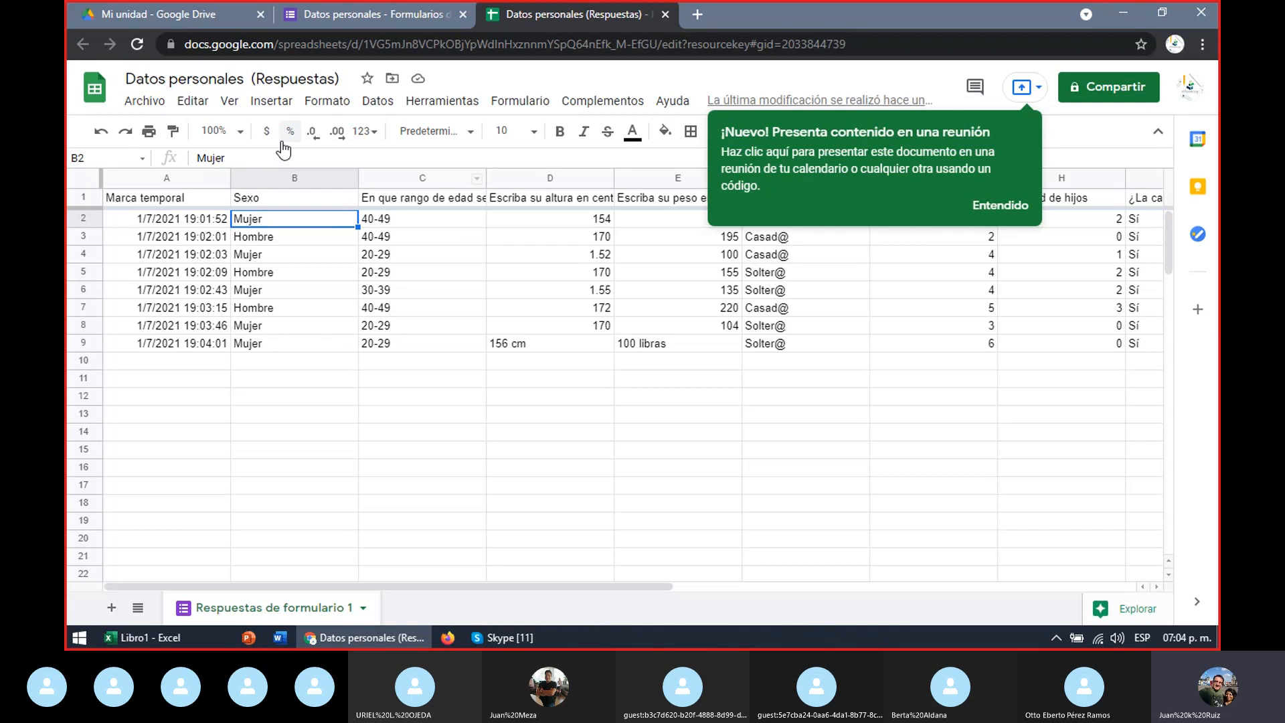
{"action": "left_click", "coordinate": [389, 223]}
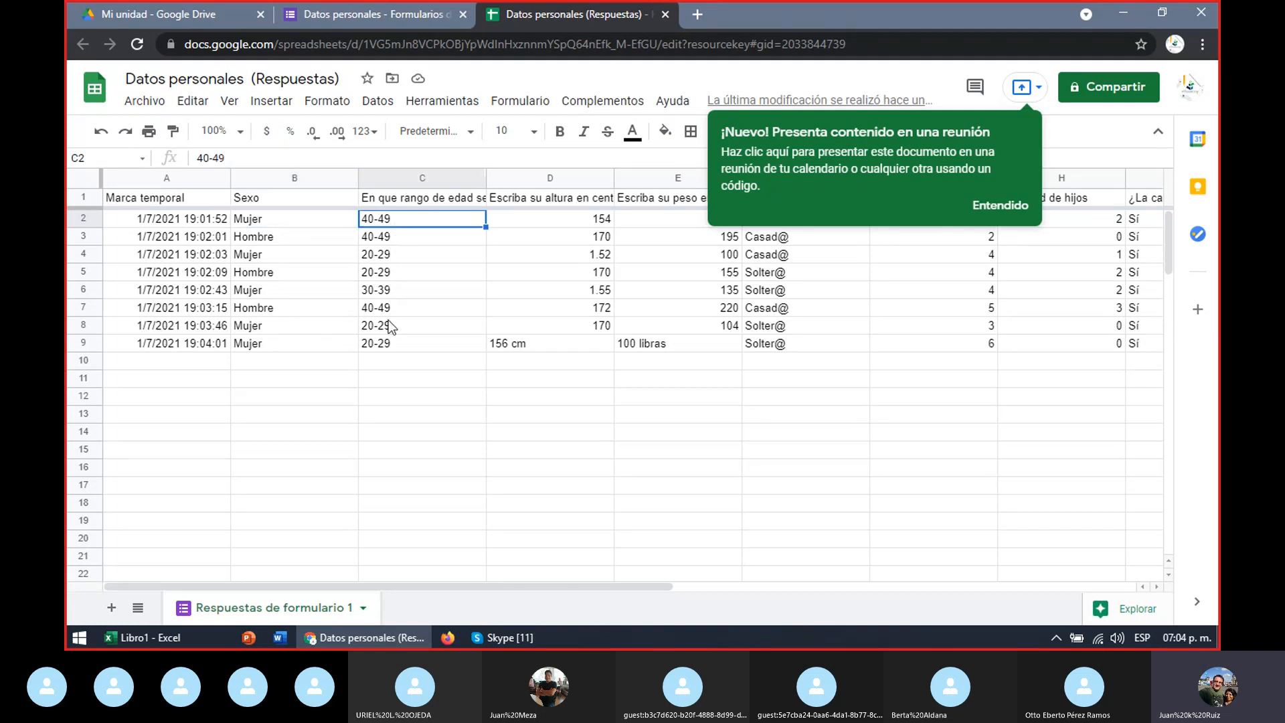
{"action": "left_click", "coordinate": [386, 398]}
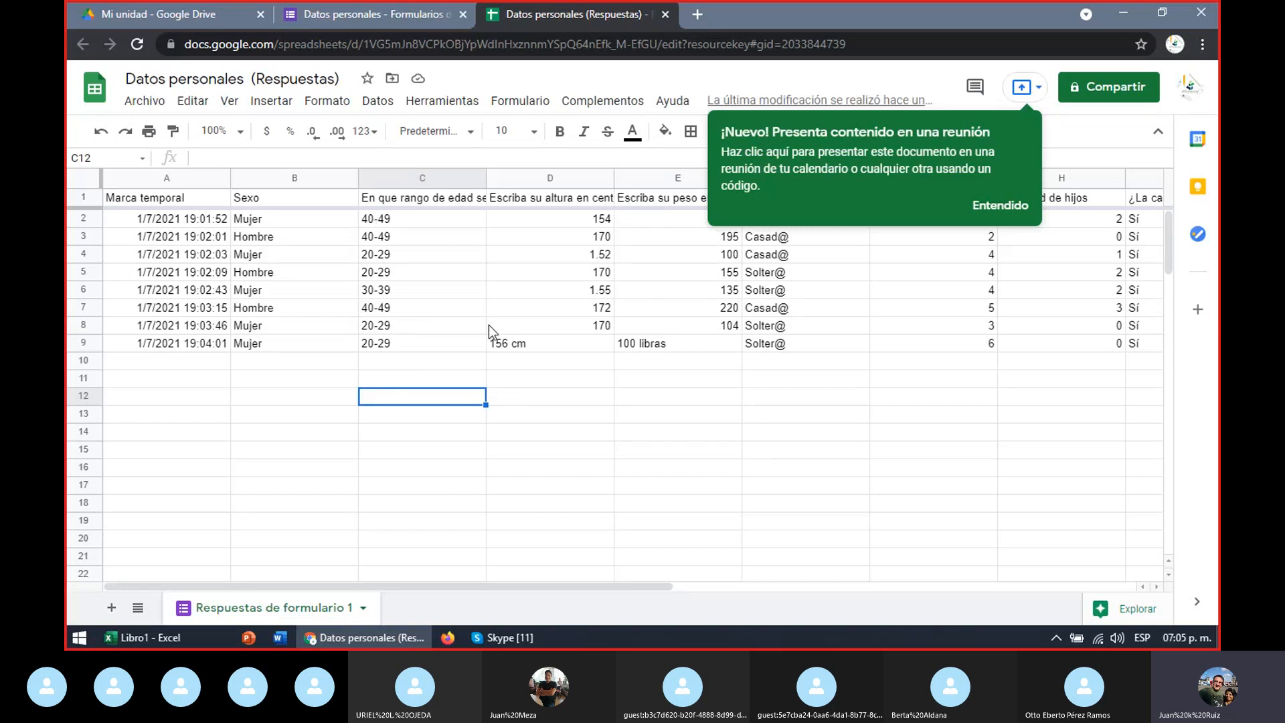
{"action": "type", "text": "0"}
{"action": "key", "text": "Tab"}
{"action": "type", "text": "10"}
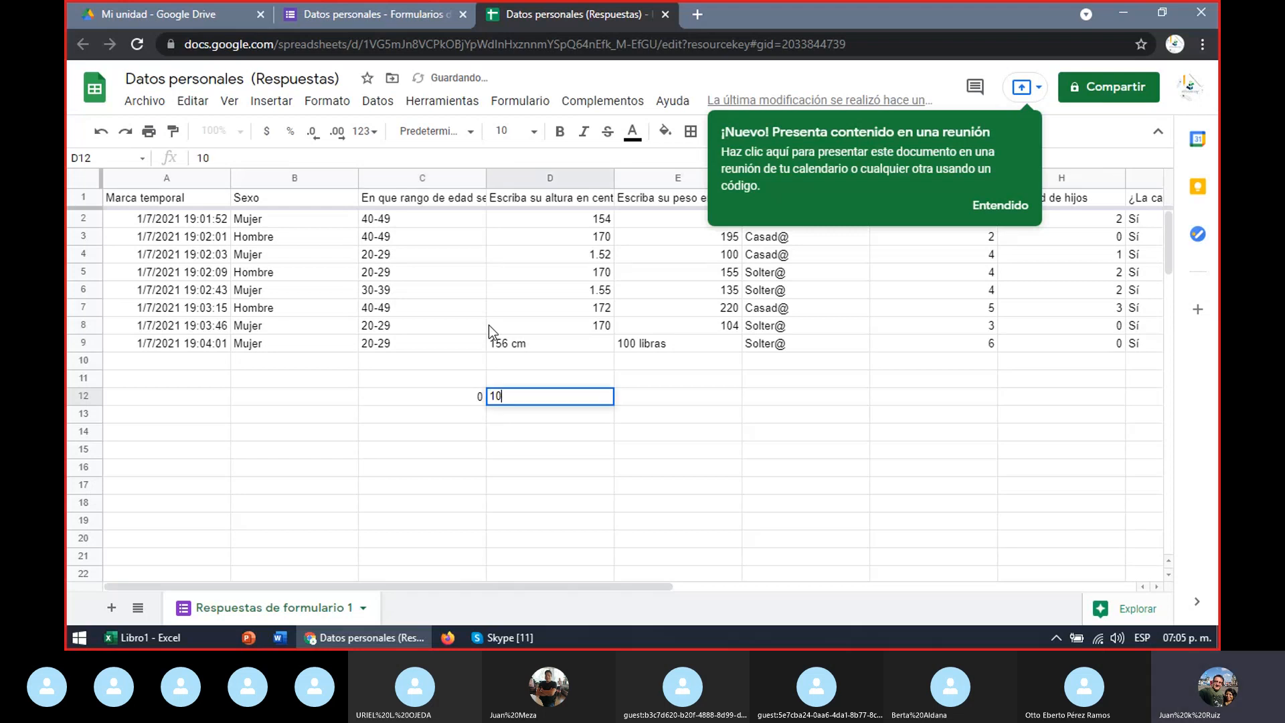
{"action": "key", "text": "Return"}
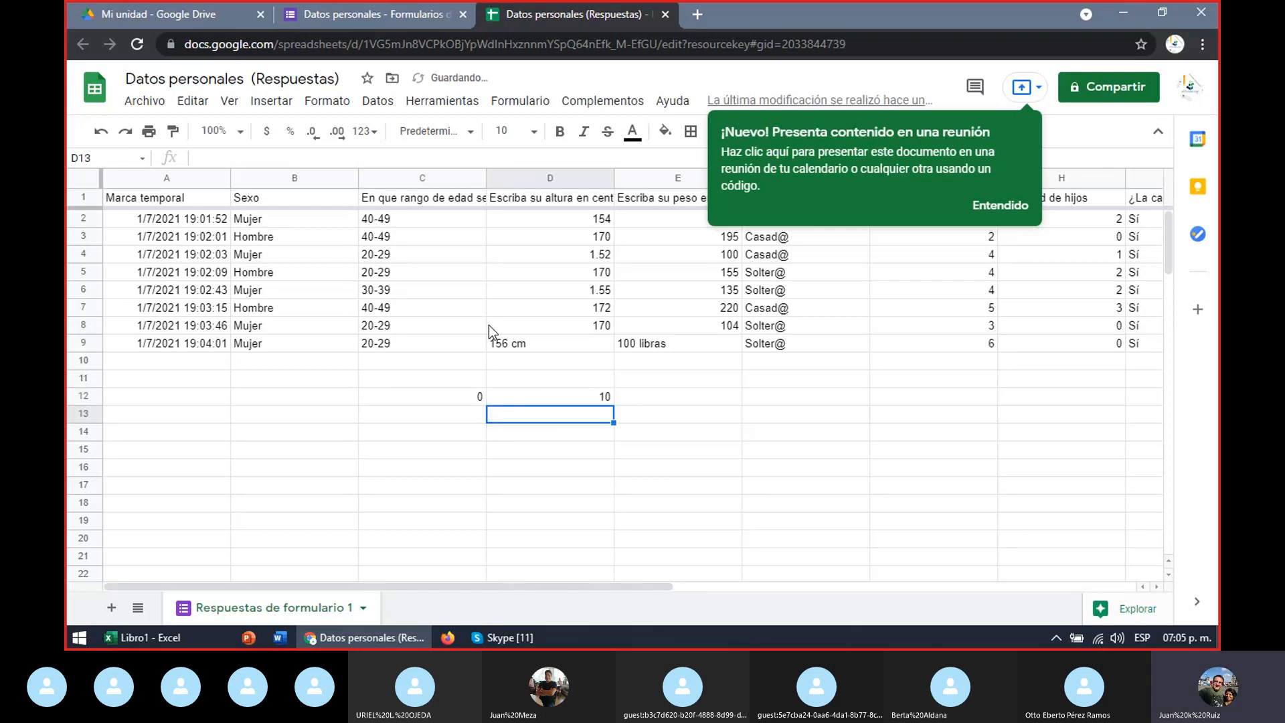
{"action": "key", "text": "Up"}
{"action": "type", "text": "9"}
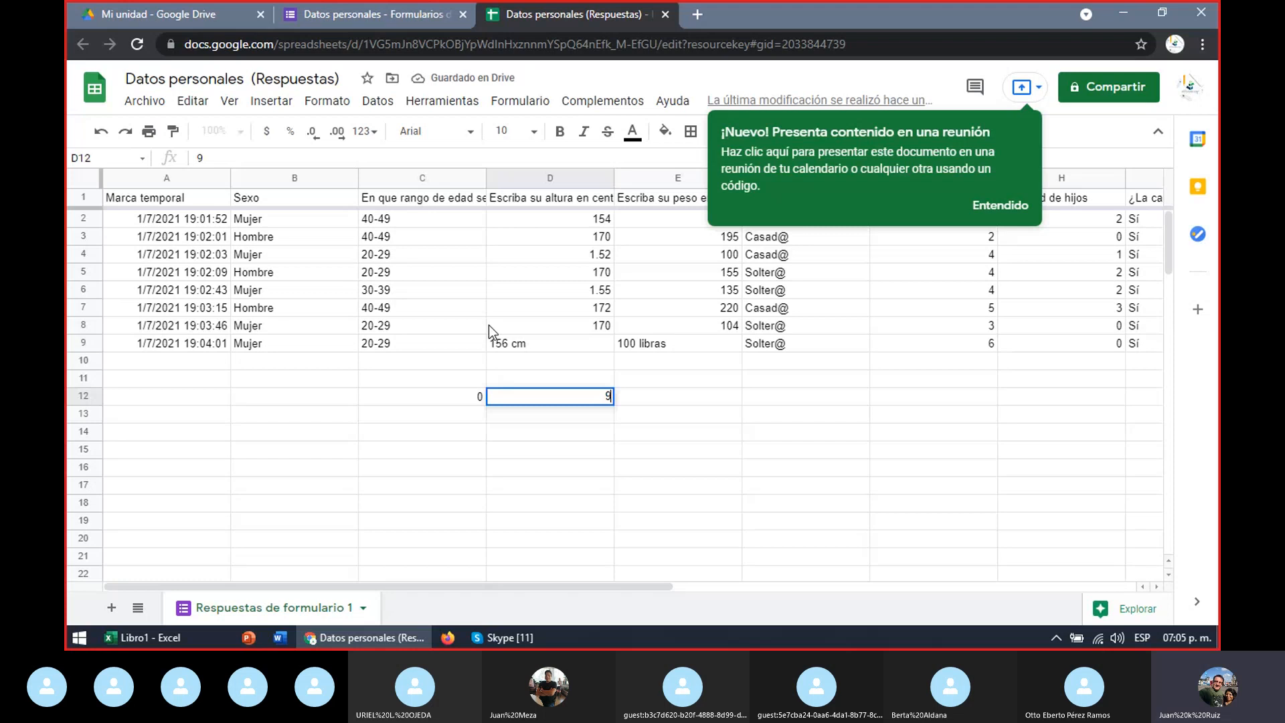
{"action": "key", "text": "Return"}
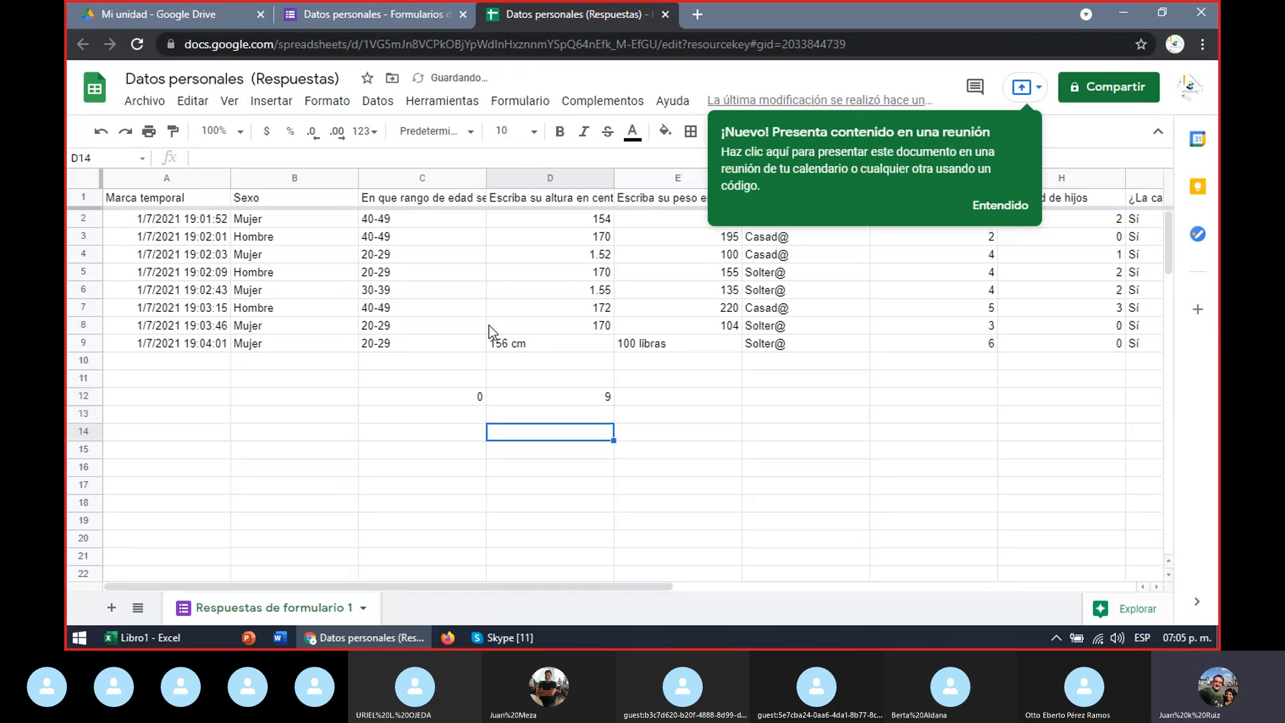
Step: Enter the second age range's limits below the first, 10 in C13 and 19 in D13
{"action": "key", "text": "Left"}
{"action": "type", "text": "10"}
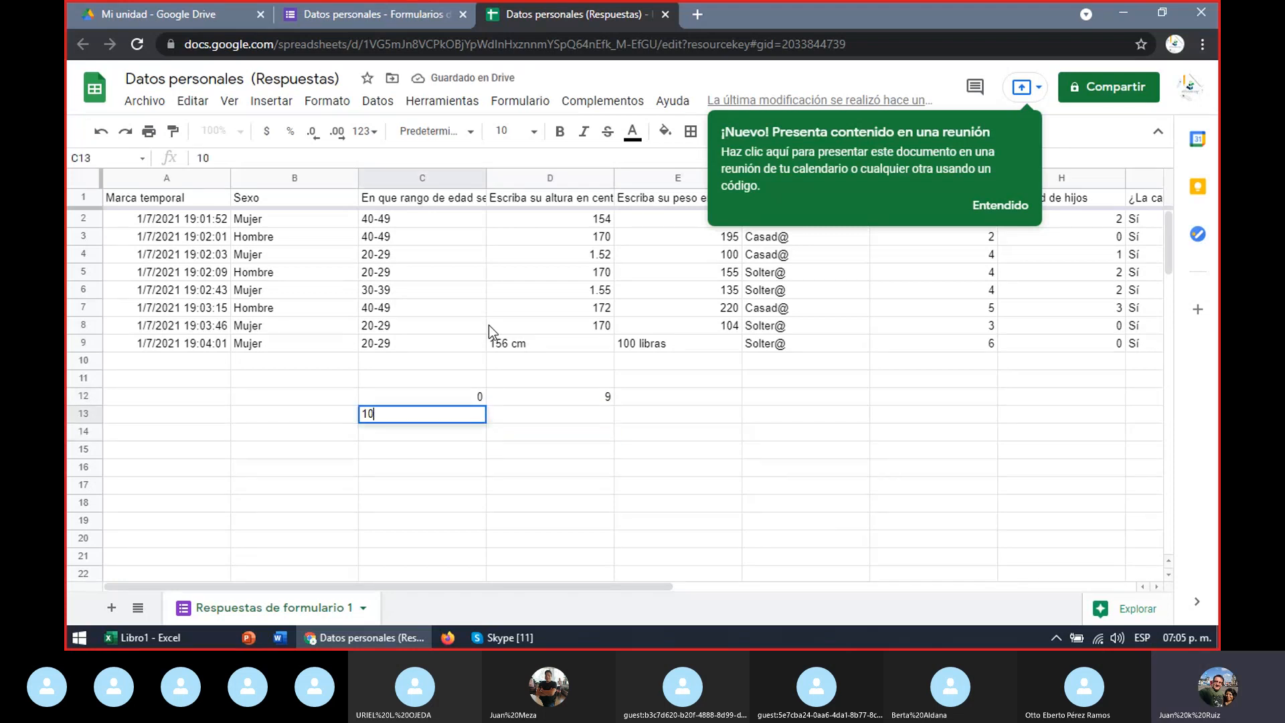
{"action": "key", "text": "Right"}
{"action": "type", "text": "19"}
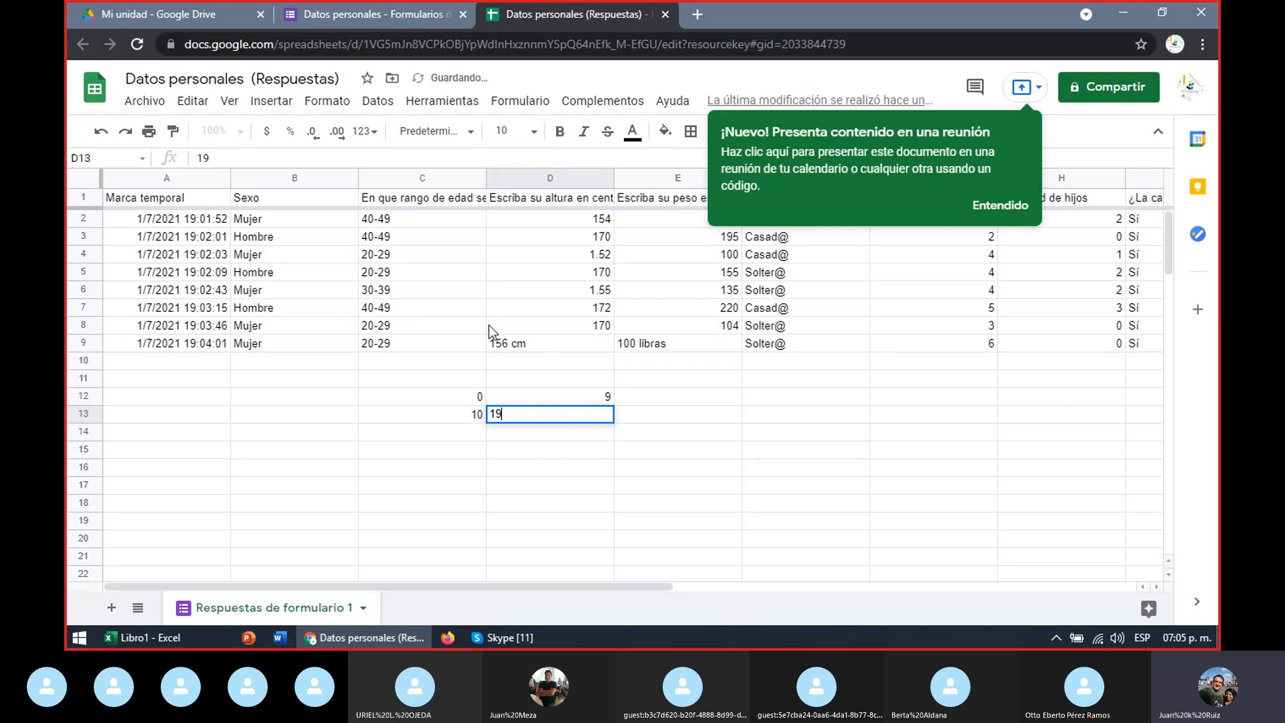
{"action": "key", "text": "Return"}
{"action": "key", "text": "Left"}
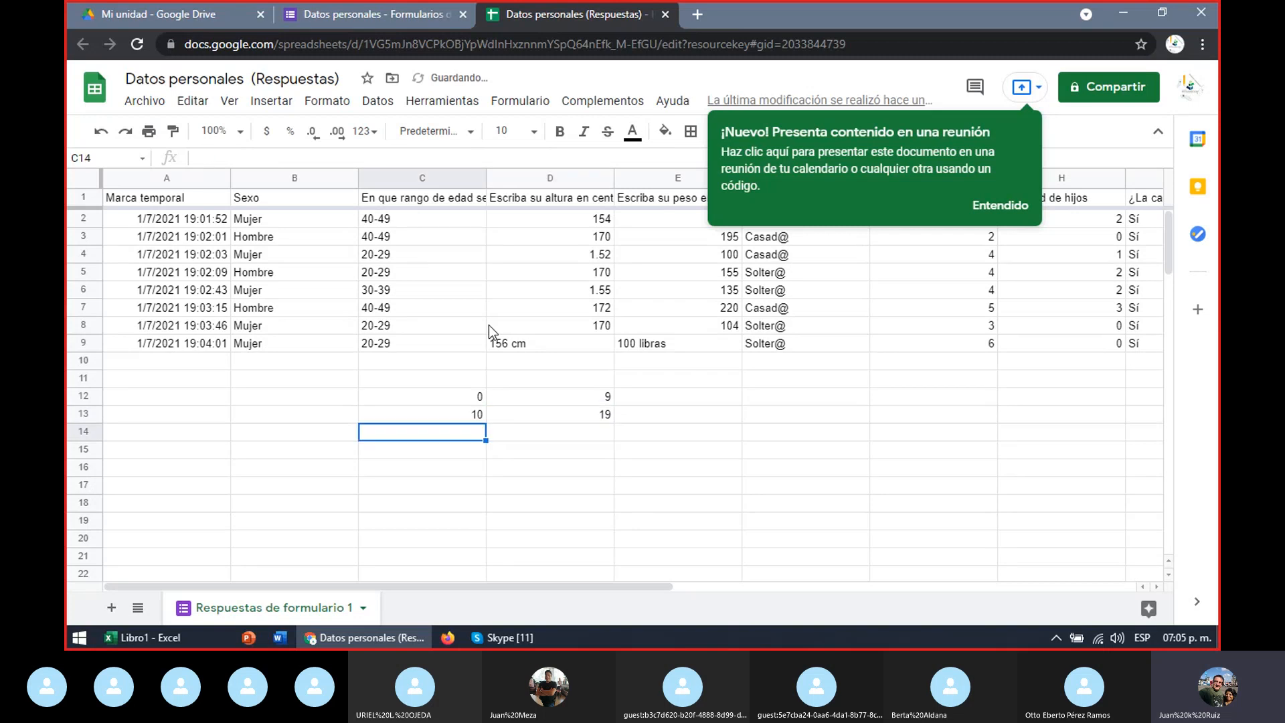
{"action": "key", "text": "Up"}
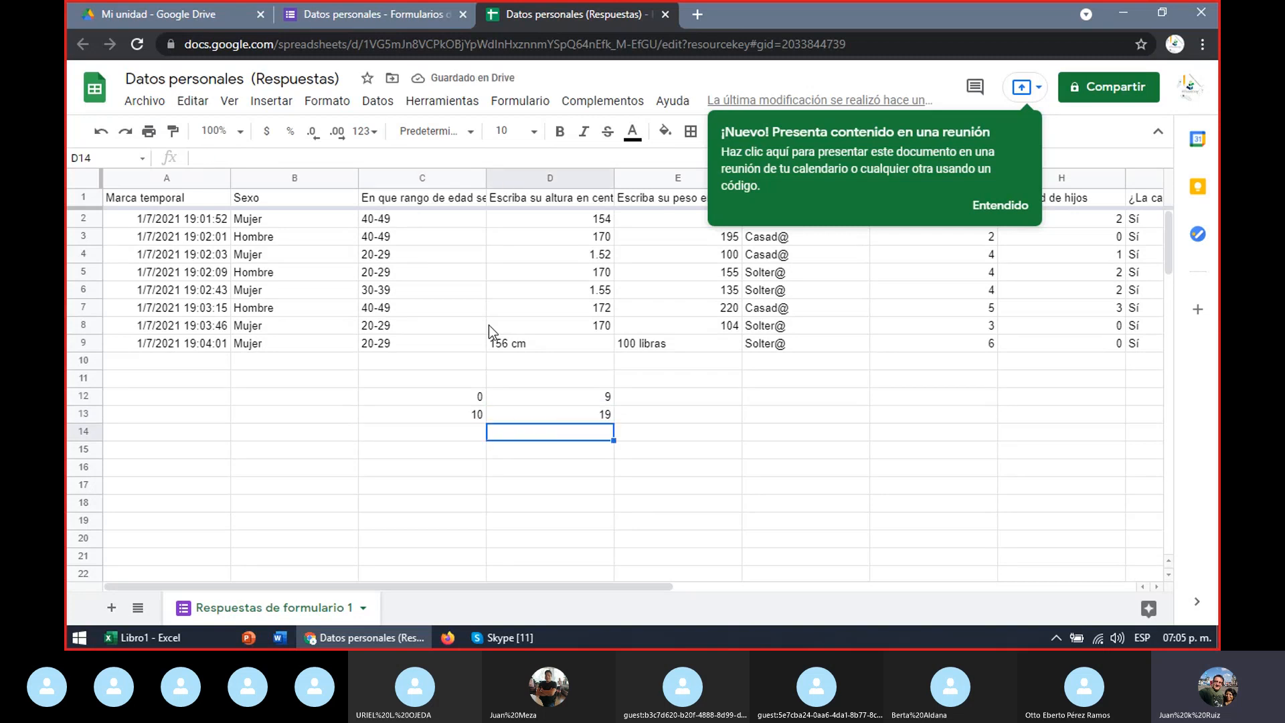
{"action": "key", "text": "Left"}
{"action": "key", "text": "Right"}
{"action": "key", "text": "Right"}
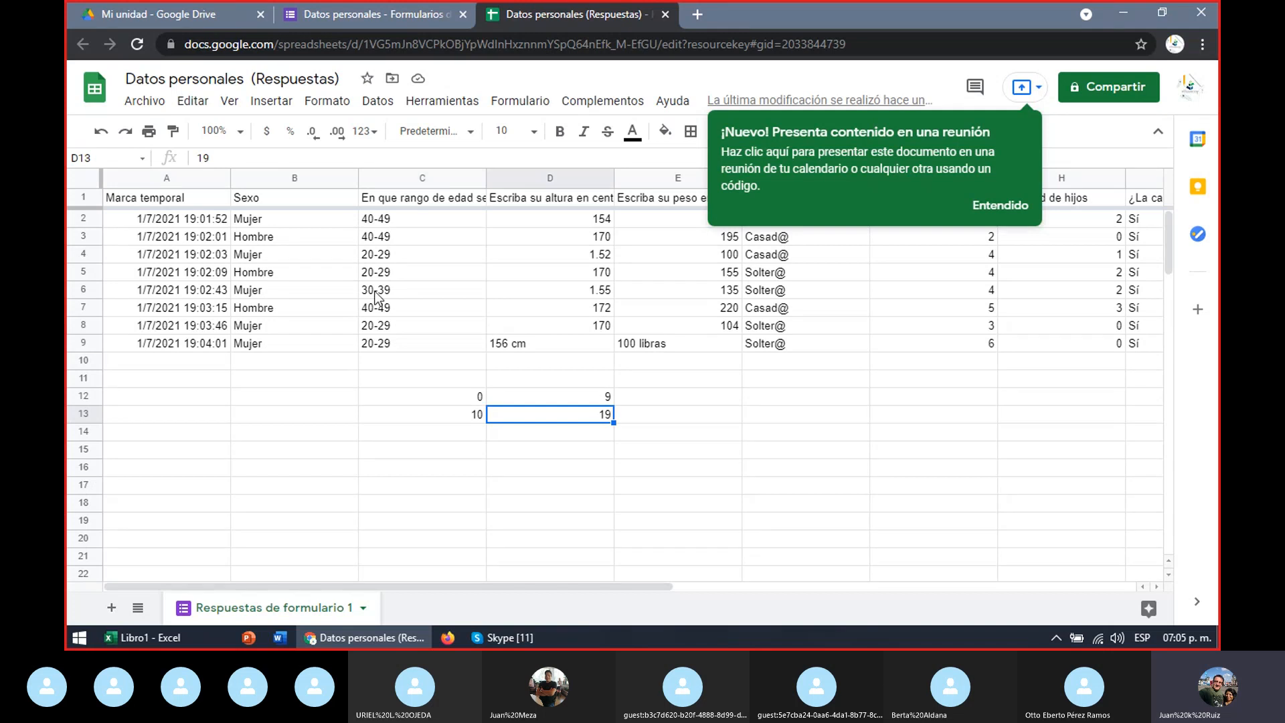
Step: Add a frequency column beside the age limits with 2 in E13, 1 in E12 and the heading f in E11
{"action": "left_click", "coordinate": [652, 408]}
{"action": "type", "text": "2"}
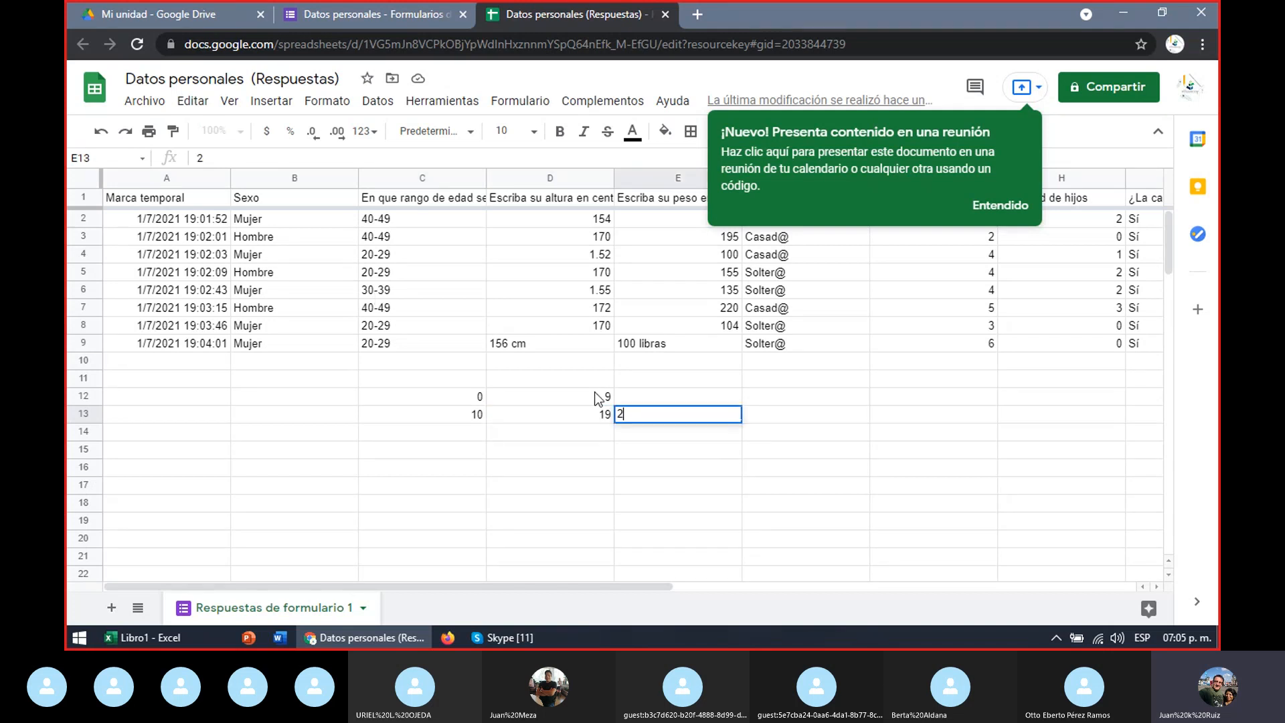
{"action": "left_click", "coordinate": [652, 400]}
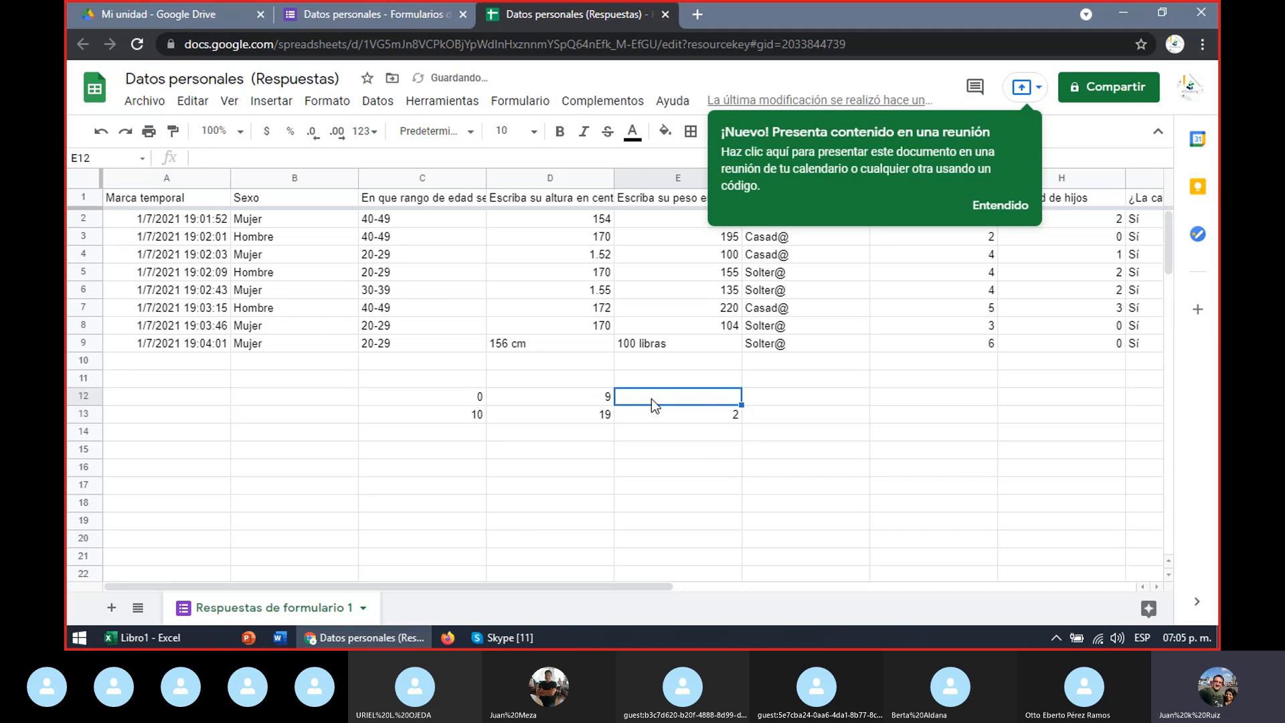
{"action": "type", "text": "1"}
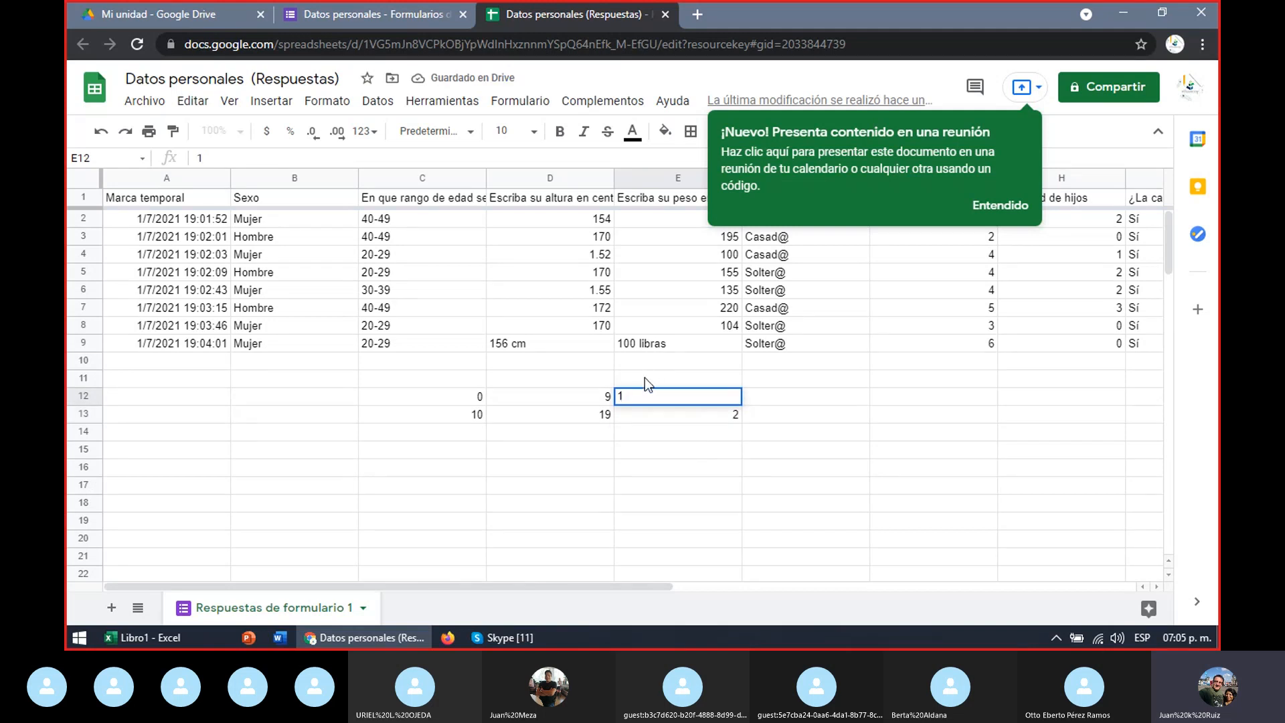
{"action": "left_click", "coordinate": [644, 378]}
{"action": "type", "text": "f"}
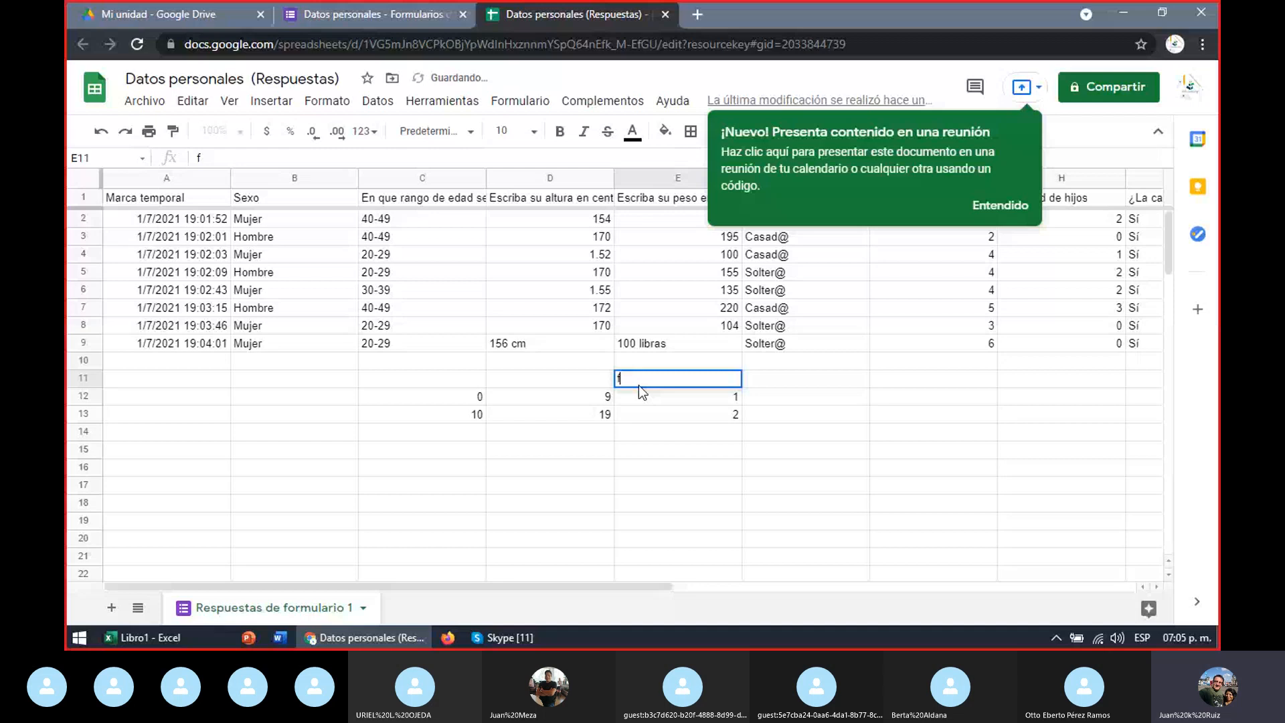
{"action": "left_click", "coordinate": [634, 435]}
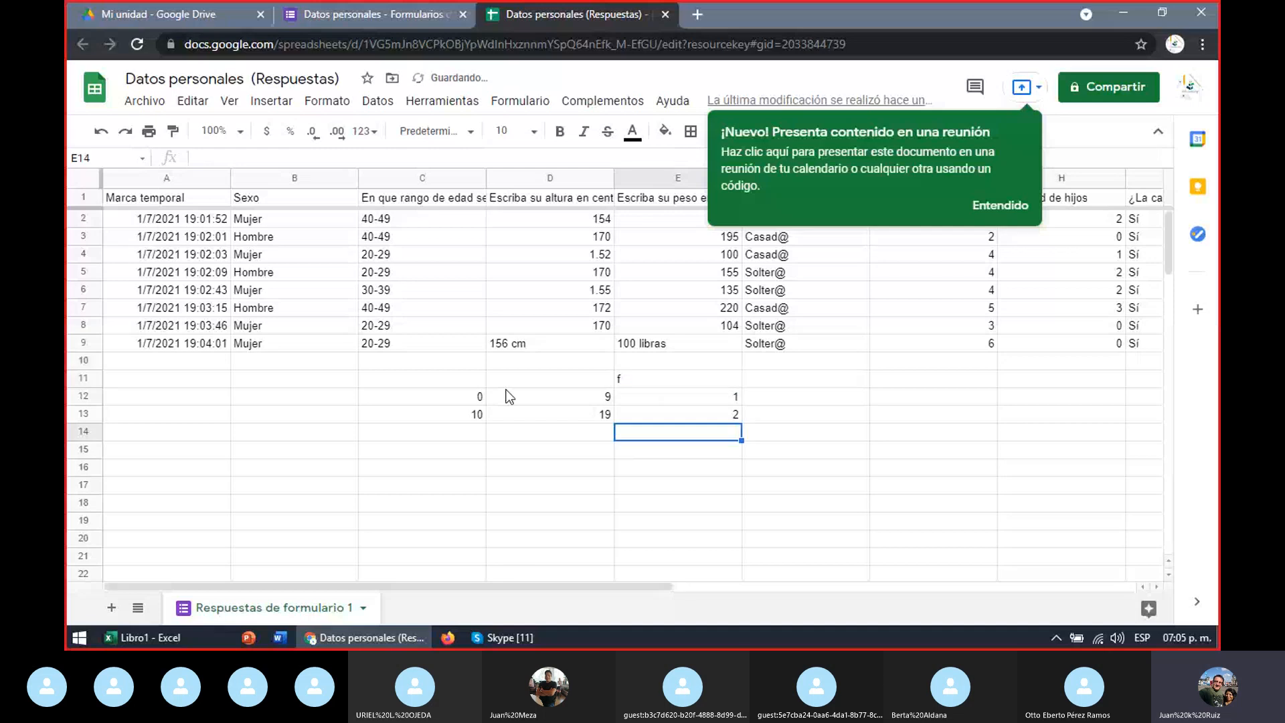
Step: Clear the trial age-range table below the responses, including the heading in E11 and the values in C12:E13
{"action": "left_click", "coordinate": [471, 378]}
{"action": "key", "text": "Right"}
{"action": "key", "text": "Right"}
{"action": "key", "text": "Right"}
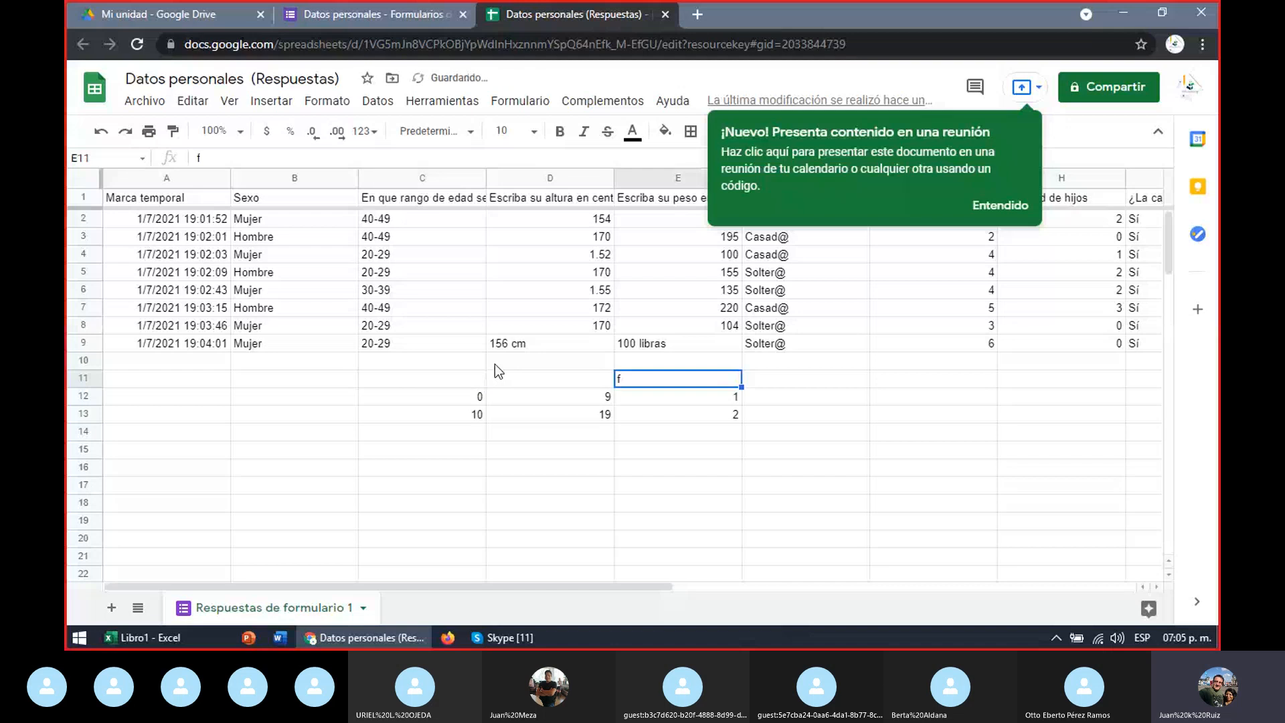
{"action": "key", "text": "Left"}
{"action": "key", "text": "Down"}
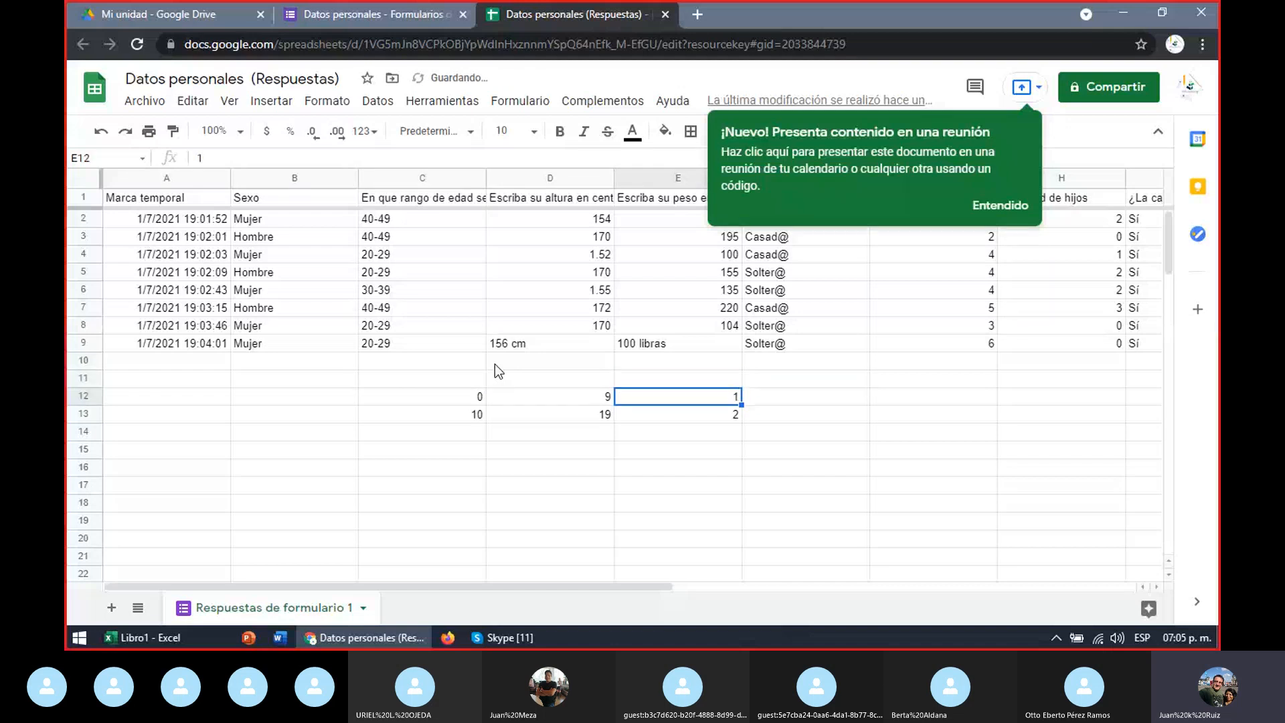
{"action": "key", "text": "Left"}
{"action": "key", "text": "Delete"}
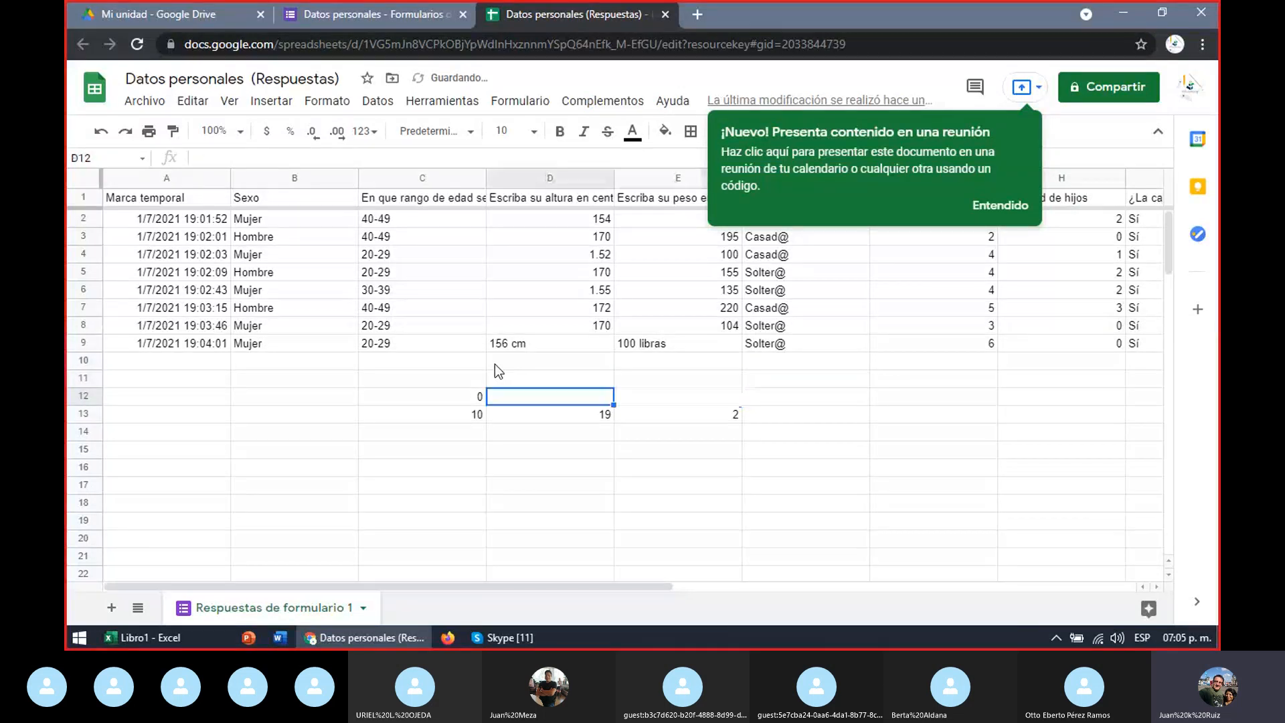
{"action": "key", "text": "Left"}
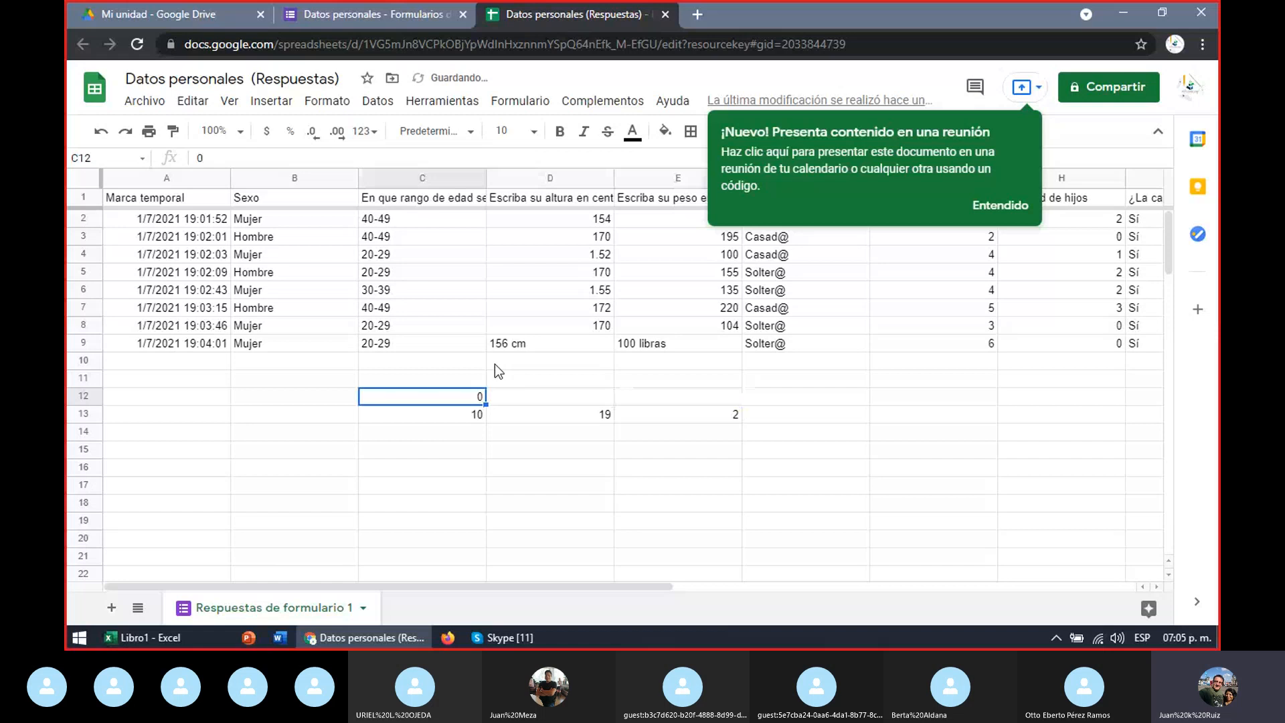
{"action": "key", "text": "Delete"}
{"action": "key", "text": "Down"}
{"action": "key", "text": "Delete"}
{"action": "key", "text": "Right"}
{"action": "key", "text": "Right"}
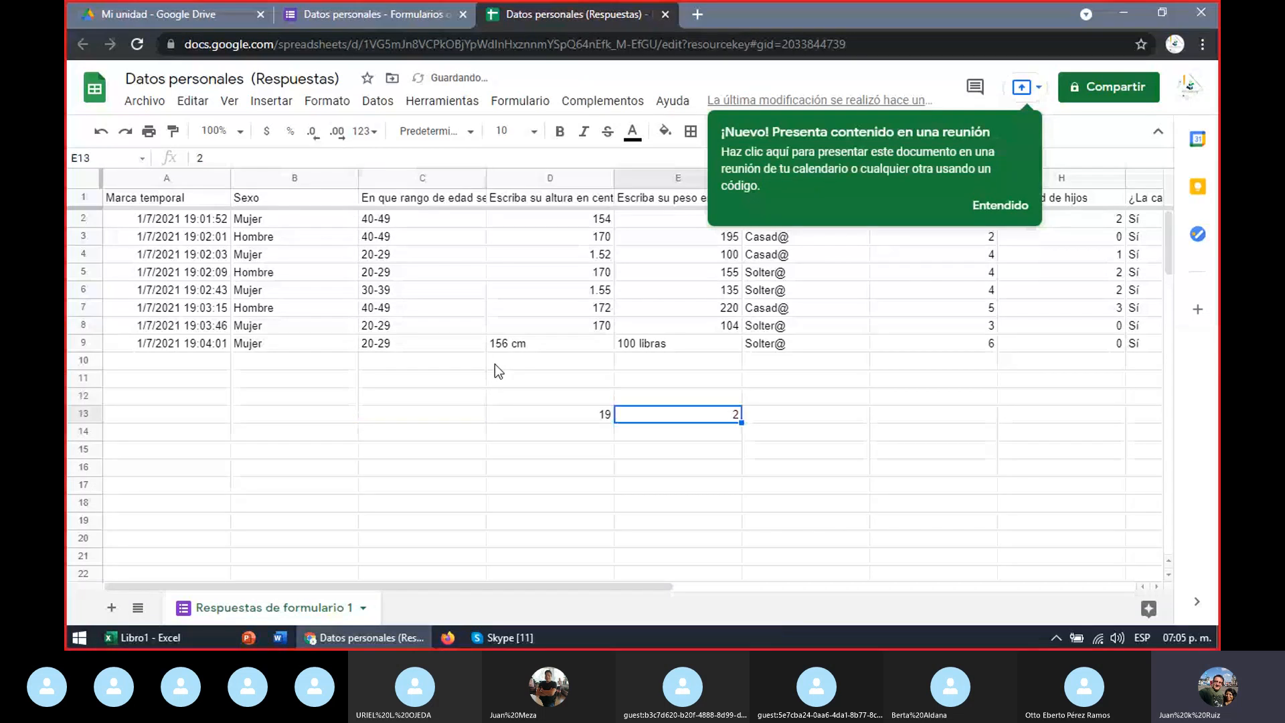
{"action": "key", "text": "Delete"}
{"action": "key", "text": "Left"}
{"action": "key", "text": "Delete"}
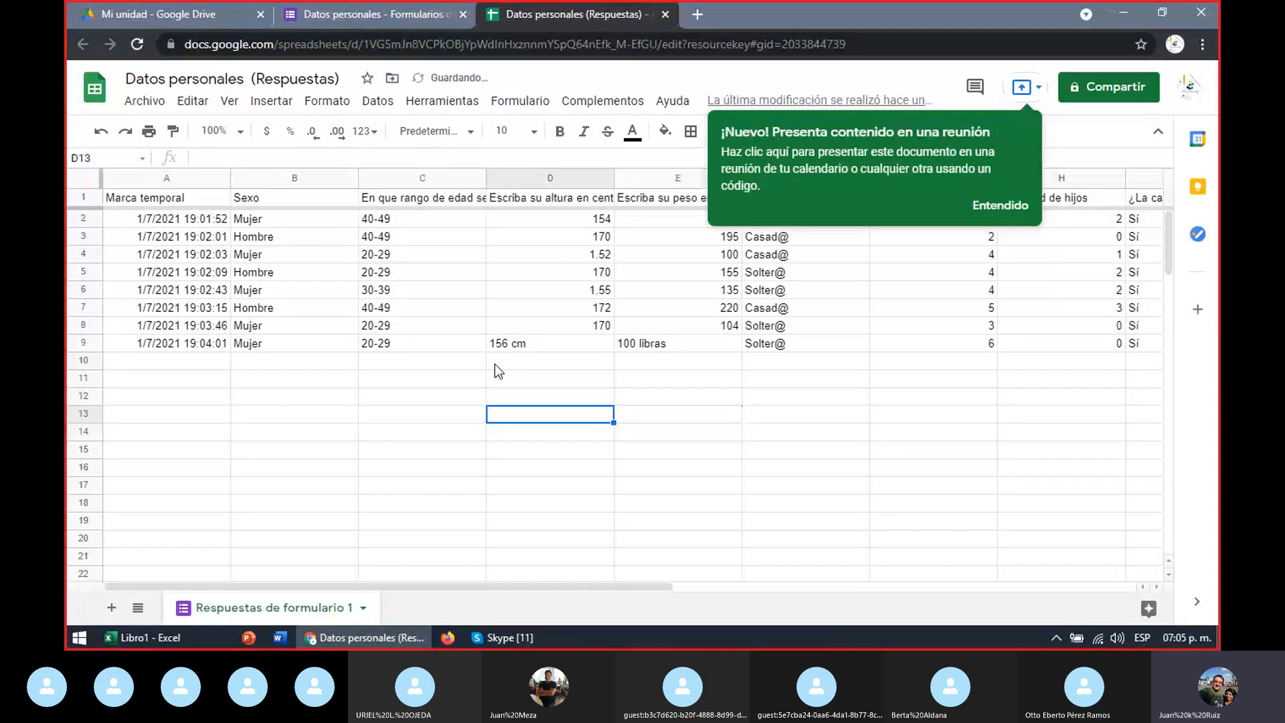
Step: Download the responses spreadsheet as a Microsoft Excel (.xlsx) file and close the spreadsheet
{"action": "left_click", "coordinate": [144, 101]}
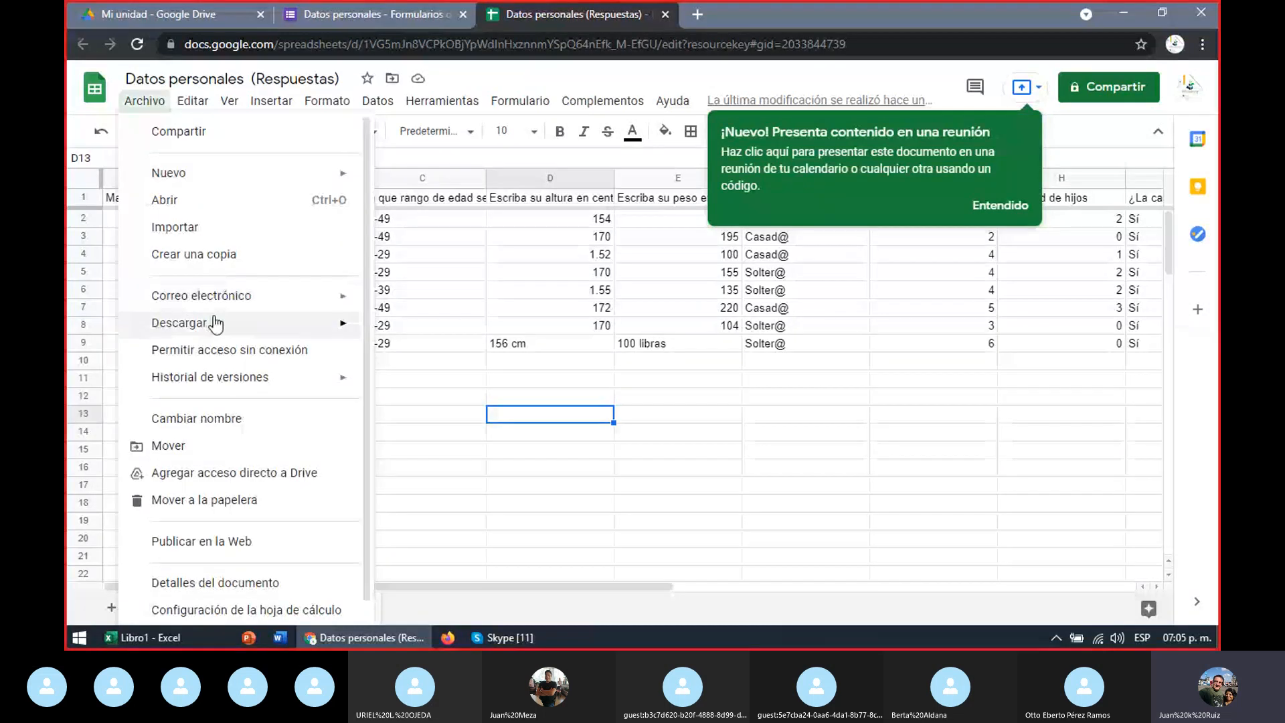
{"action": "mouse_move", "coordinate": [214, 324]}
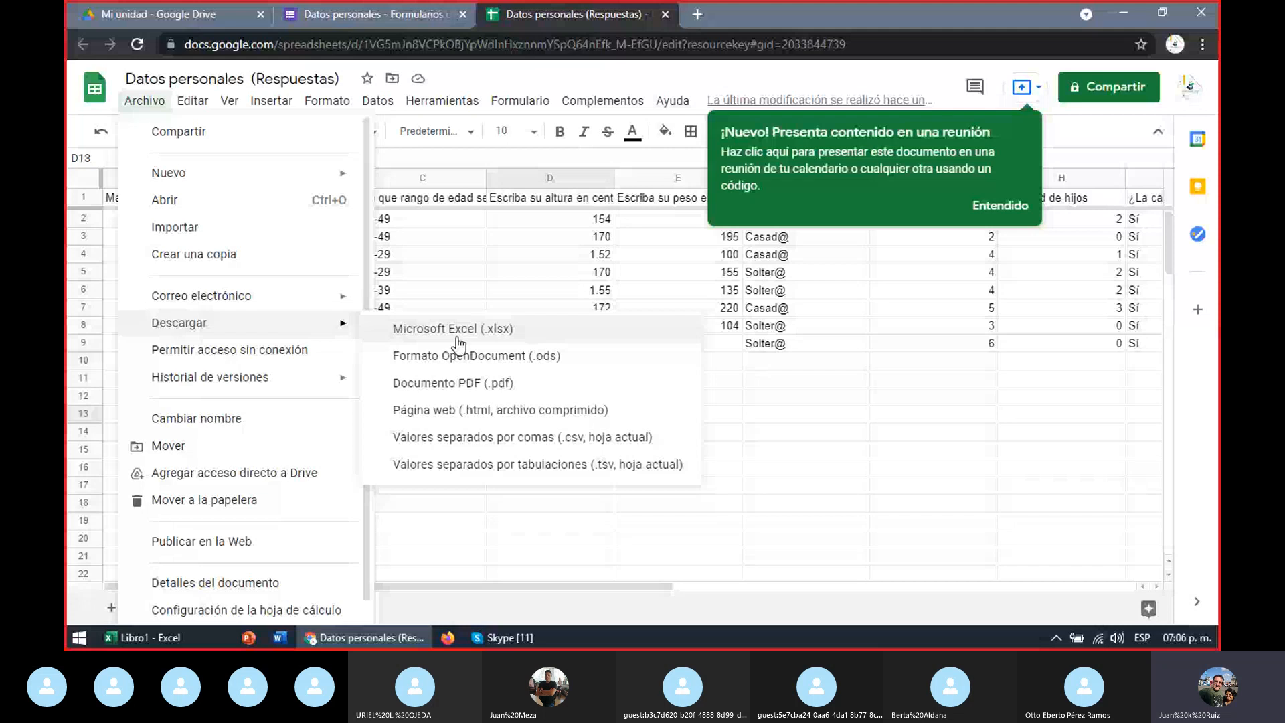
{"action": "left_click", "coordinate": [457, 341]}
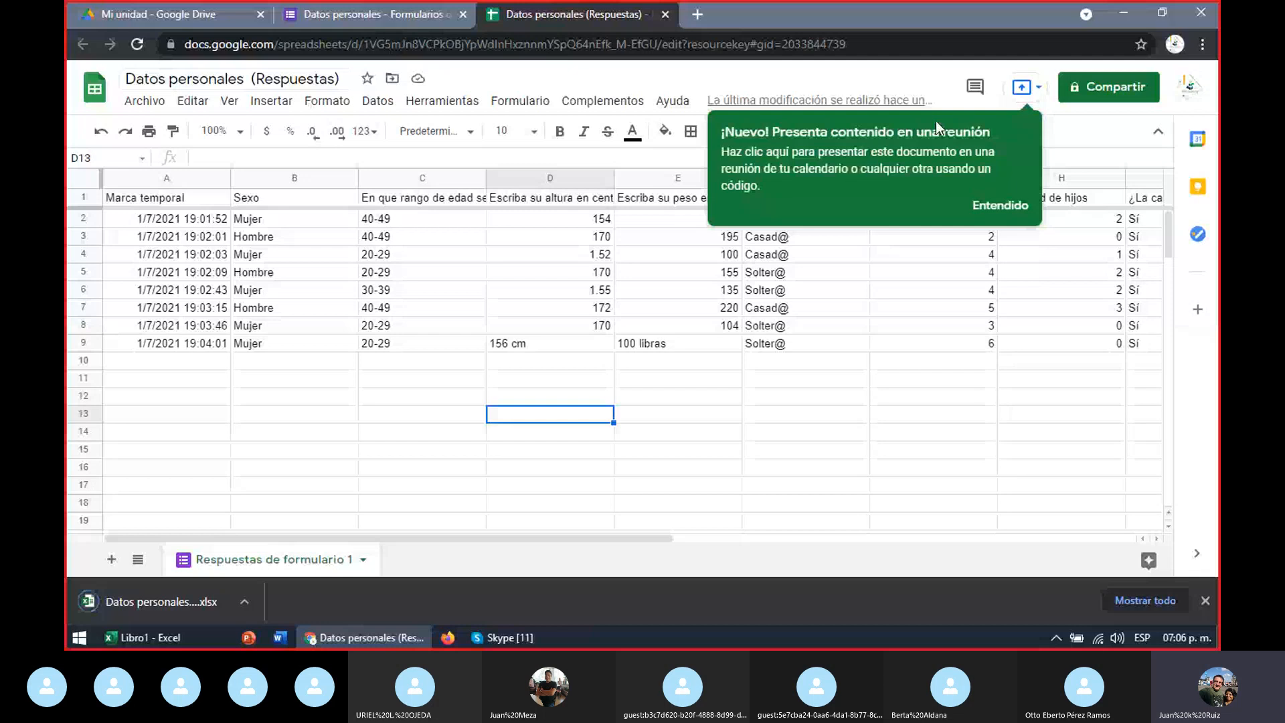
{"action": "key", "text": "ctrl+w"}
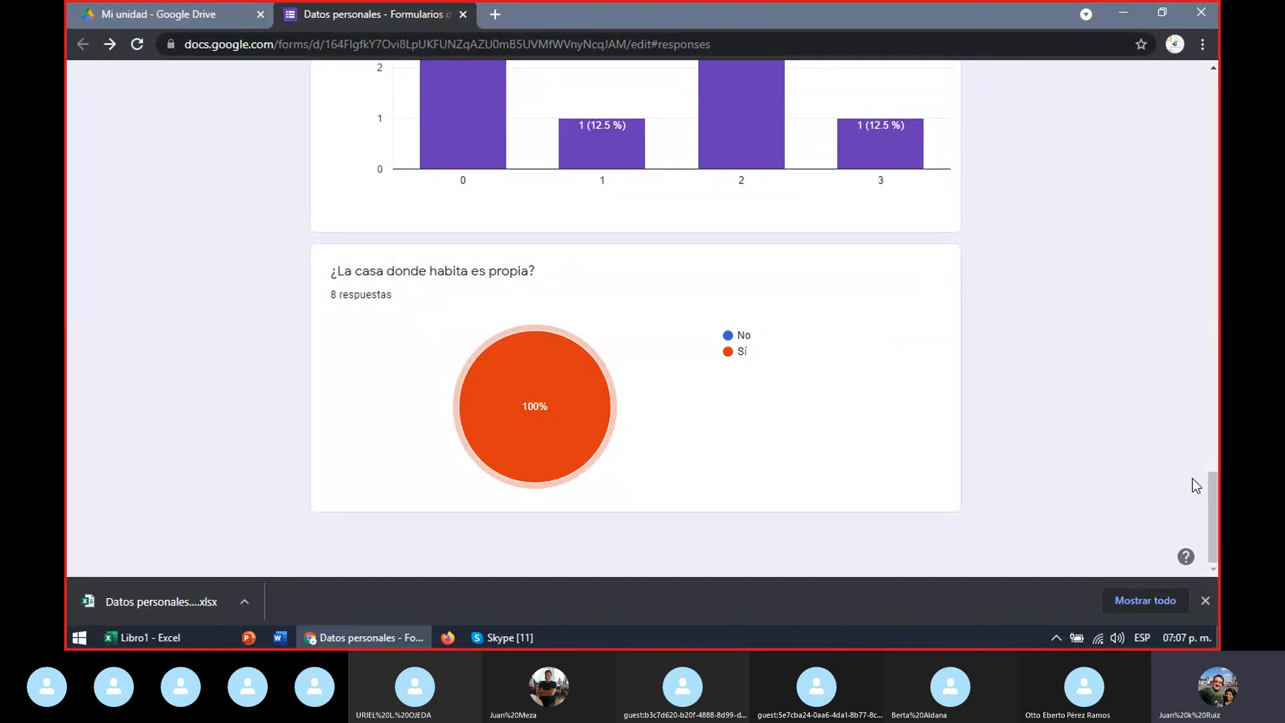
Step: Look through the form's response summary from the Sexo chart to the home-ownership chart and switch to the Skype call
{"action": "left_click_drag", "start_coordinate": [1212, 517], "coordinate": [1214, 111]}
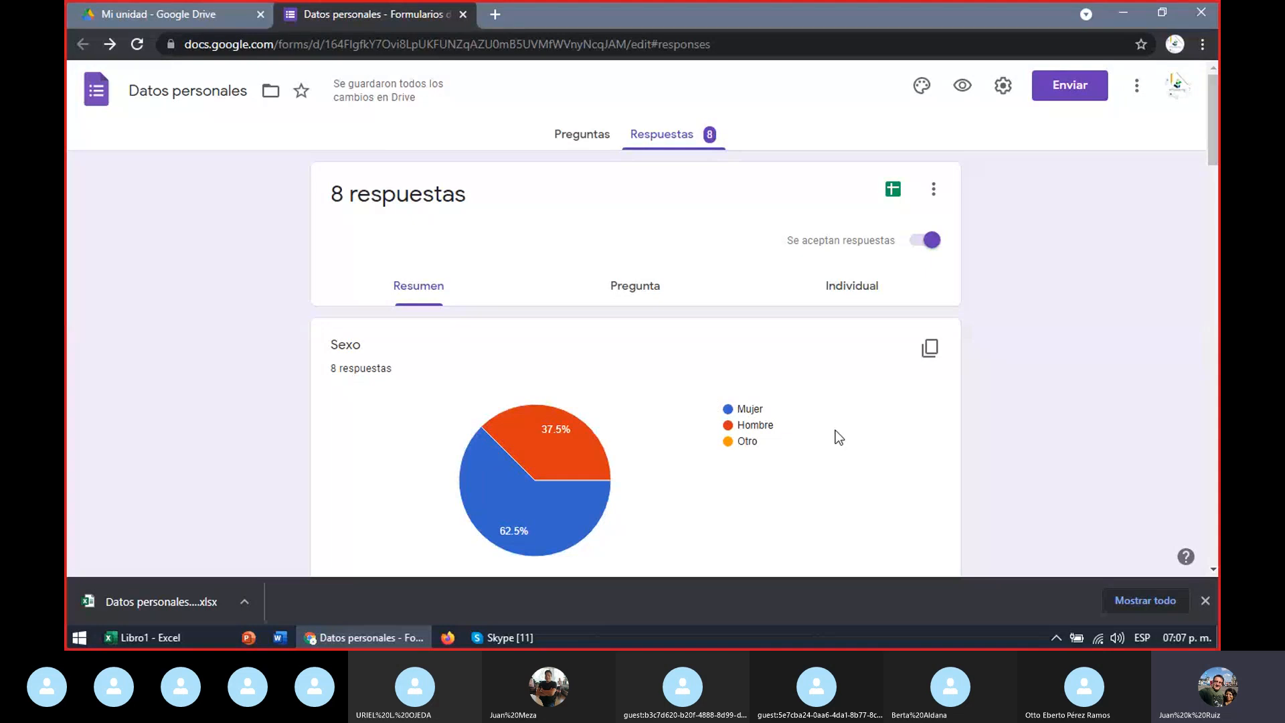
{"action": "left_click_drag", "start_coordinate": [1212, 121], "coordinate": [1212, 193]}
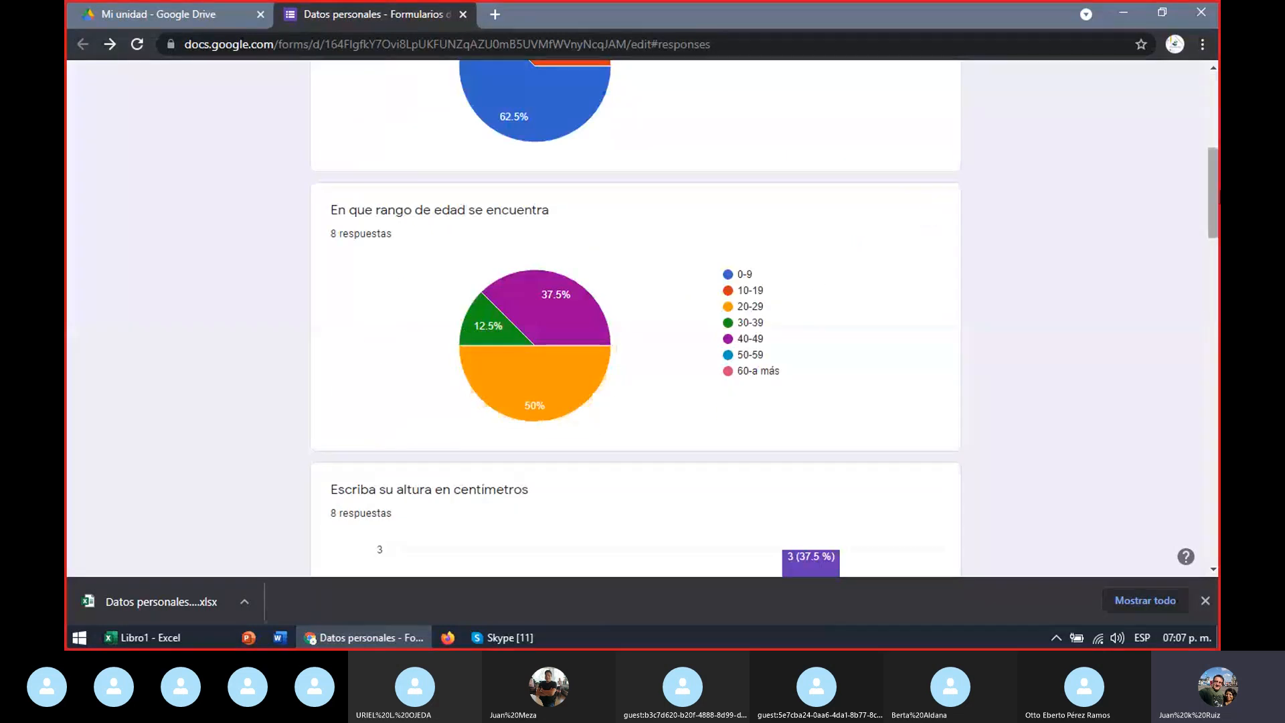
{"action": "scroll", "coordinate": [443, 163], "scroll_direction": "down", "scroll_amount": 5}
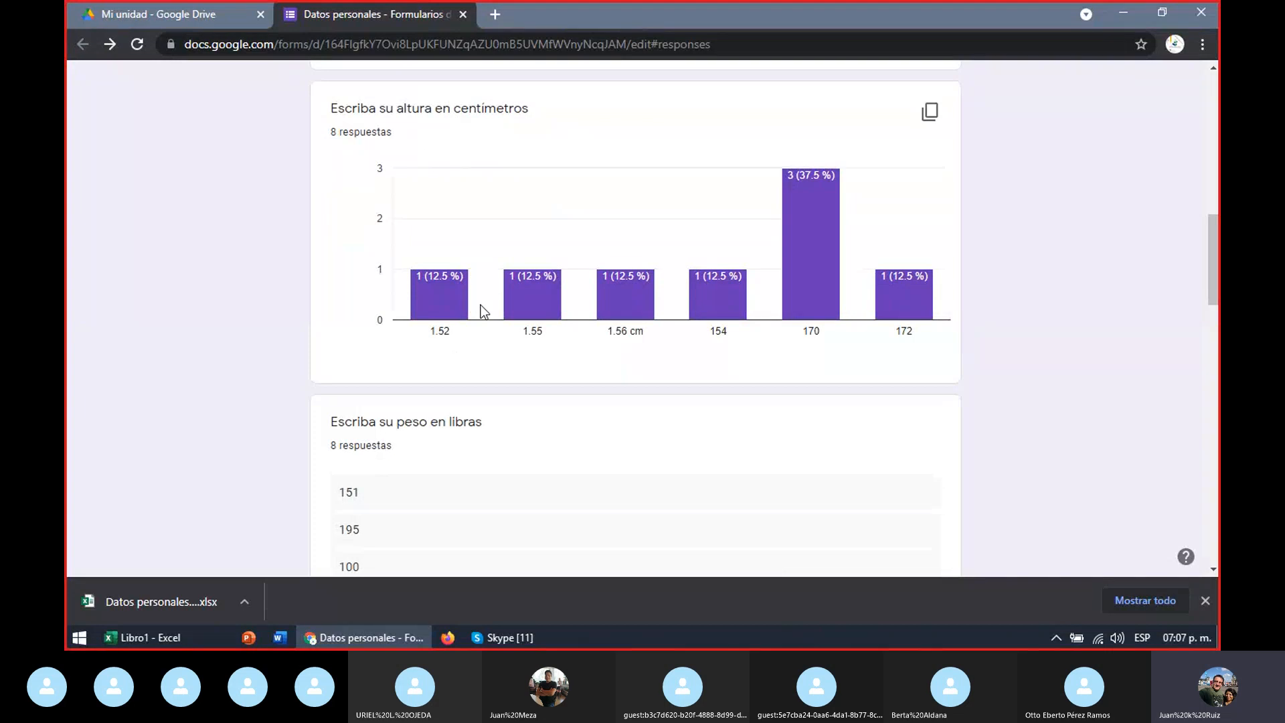
{"action": "scroll", "coordinate": [1218, 326], "scroll_direction": "down", "scroll_amount": 6}
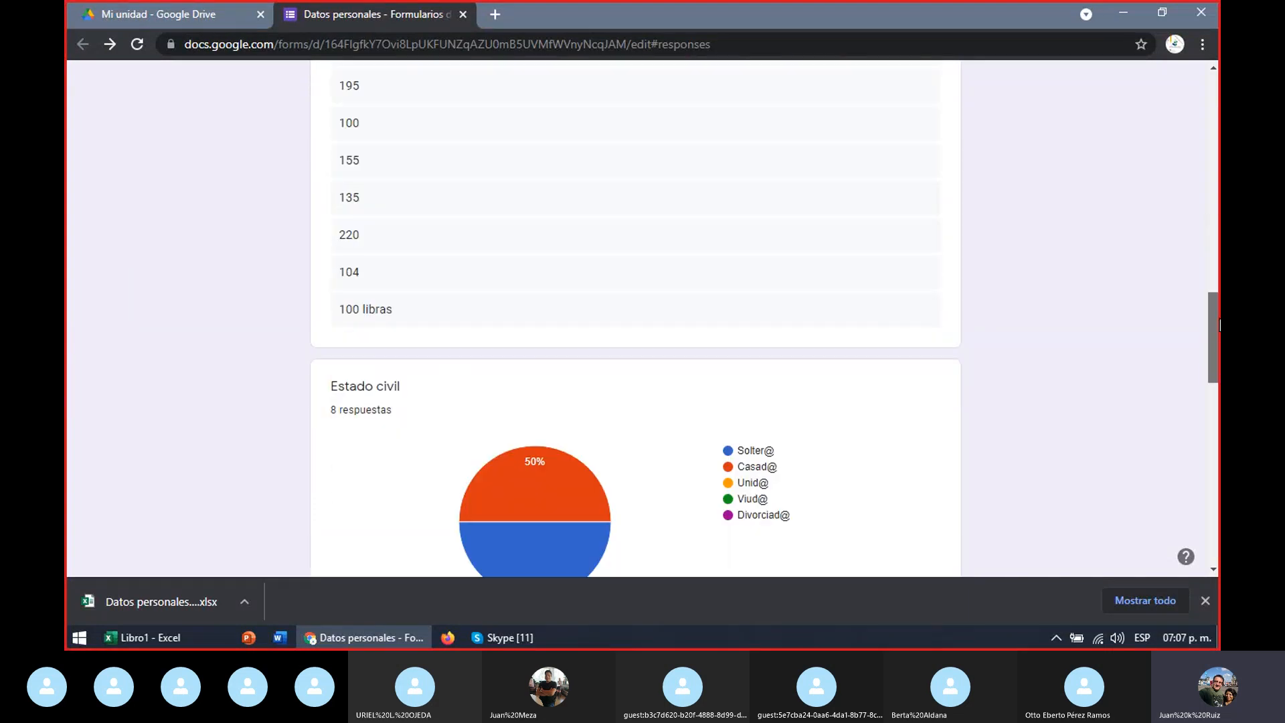
{"action": "left_click_drag", "start_coordinate": [1218, 326], "coordinate": [1219, 348]}
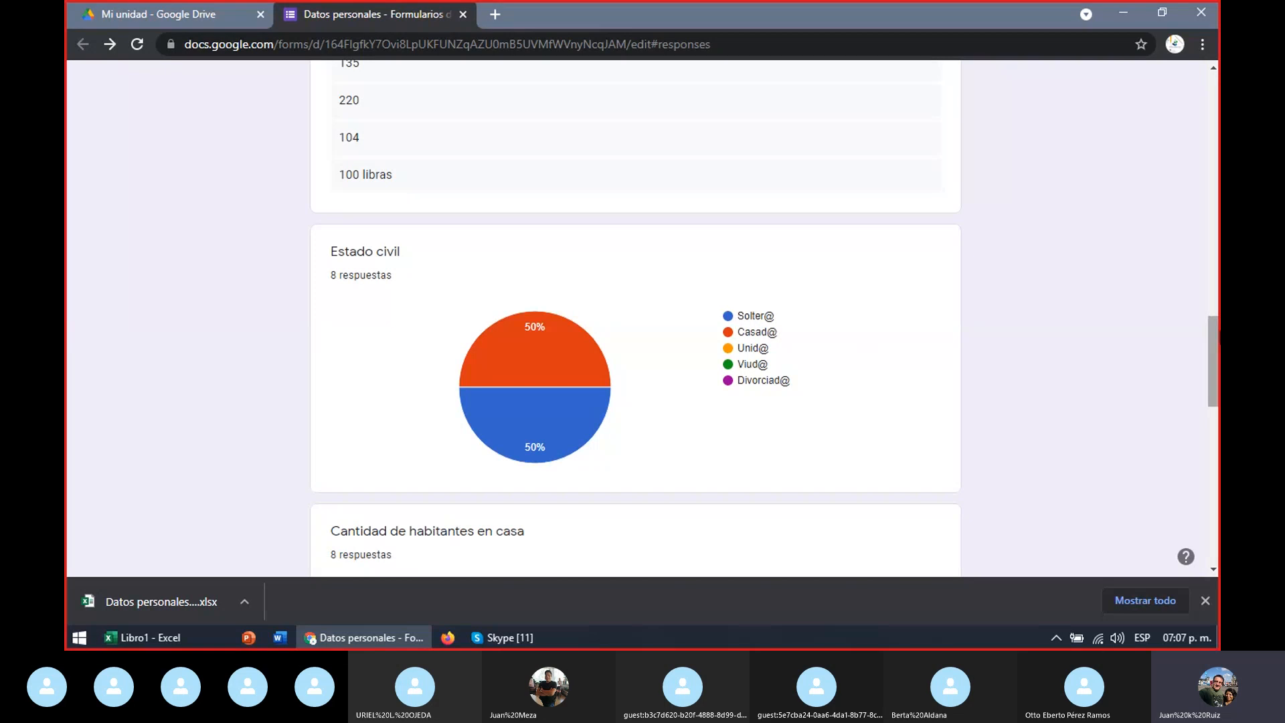
{"action": "left_click_drag", "start_coordinate": [1211, 326], "coordinate": [1211, 379]}
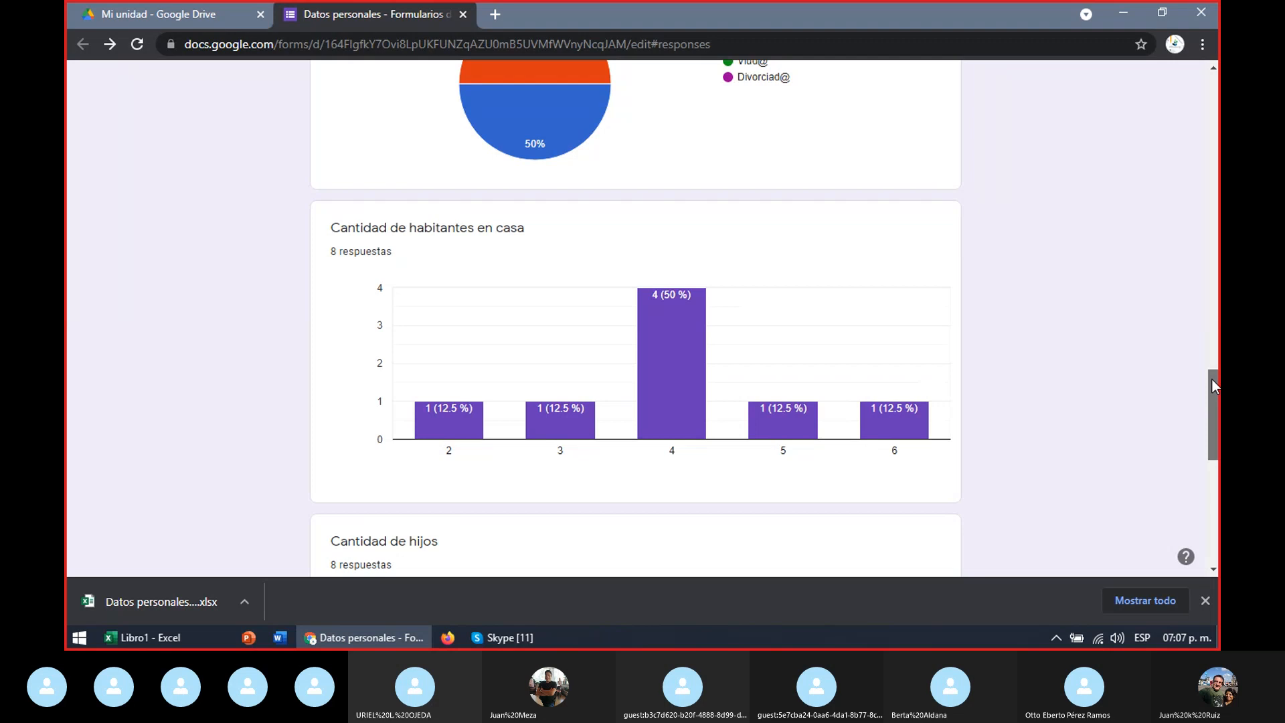
{"action": "left_click_drag", "start_coordinate": [1211, 380], "coordinate": [1211, 479]}
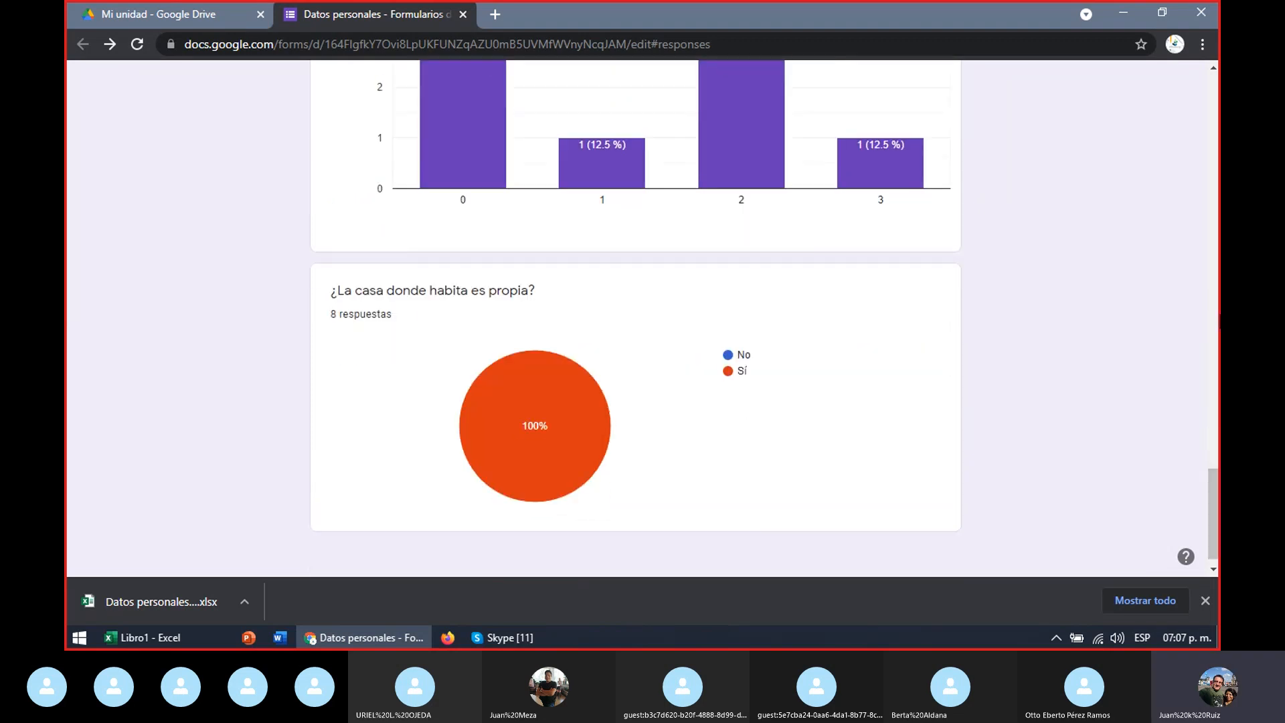
{"action": "left_click_drag", "start_coordinate": [1209, 520], "coordinate": [1211, 80]}
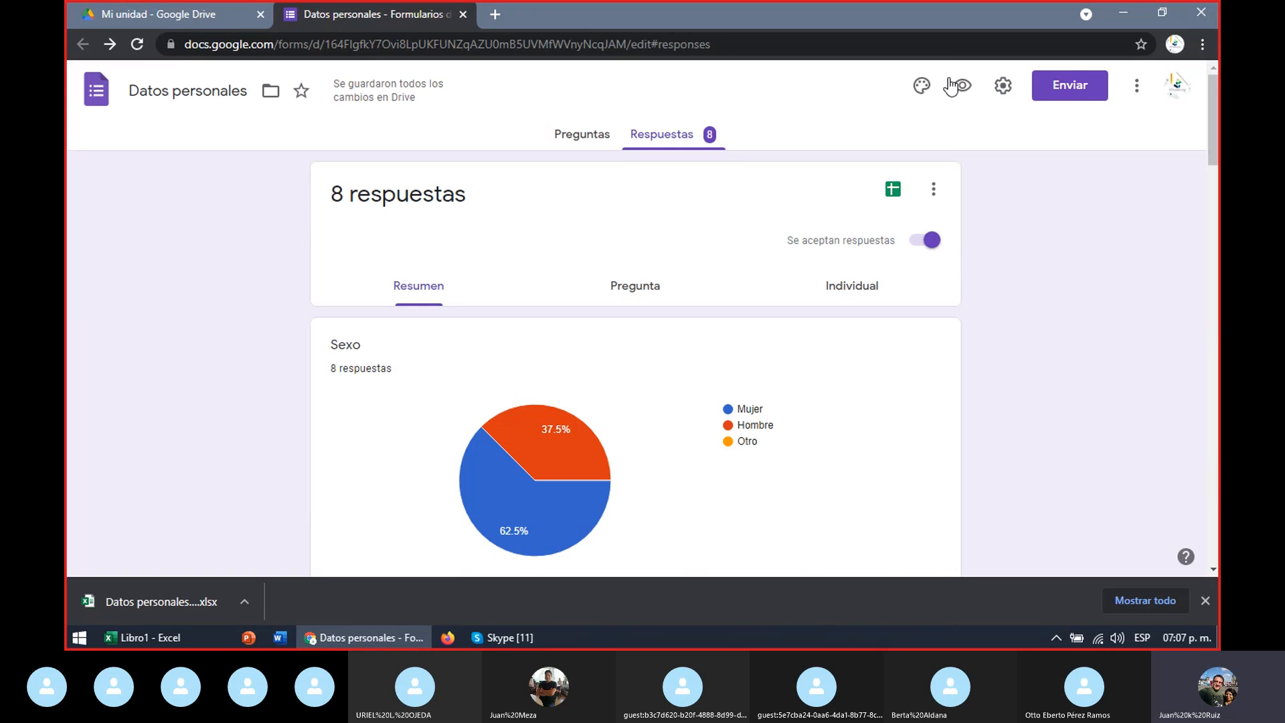
{"action": "left_click", "coordinate": [496, 637]}
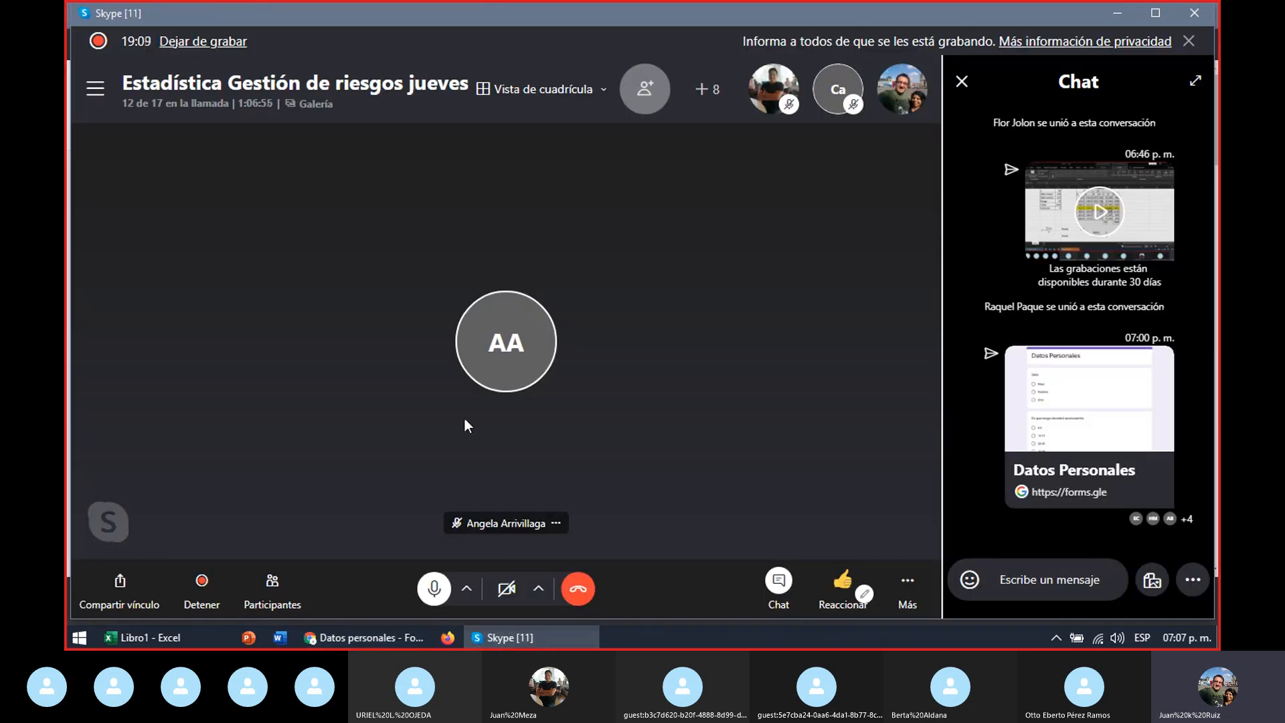
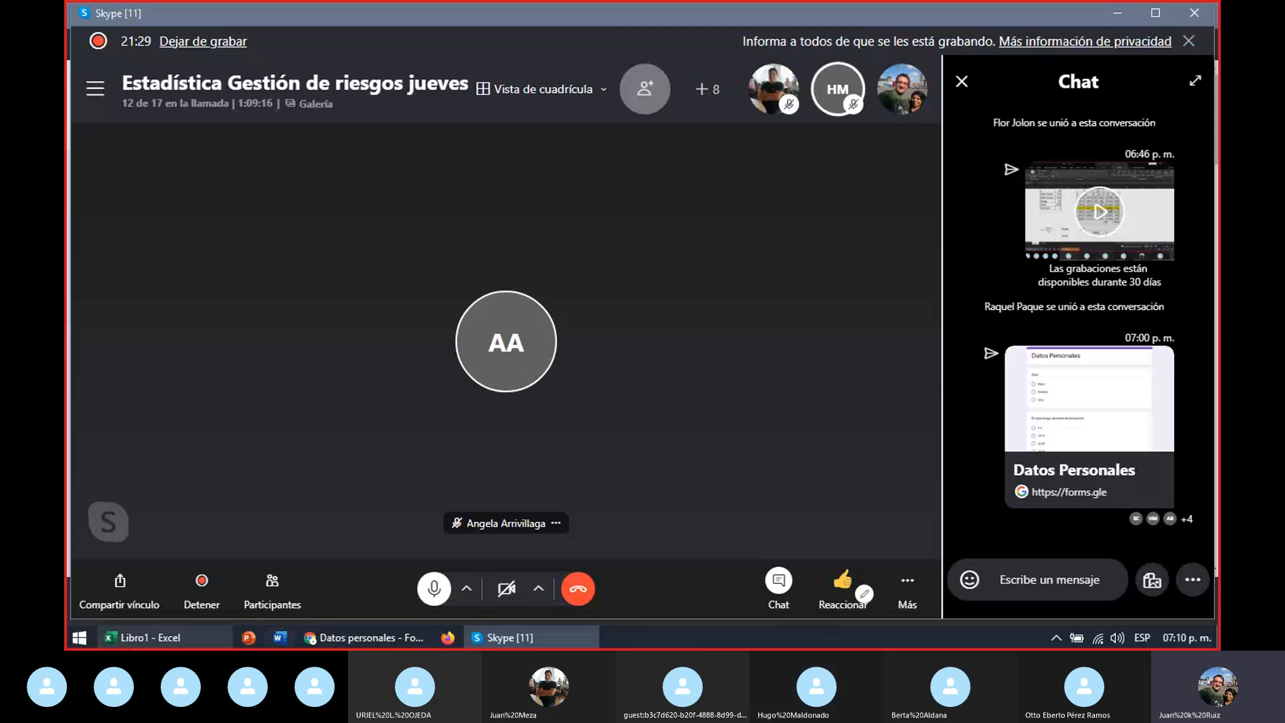
Step: Switch to the Libro1 workbook in Excel and examine the frequency table's LR limits, xi and fxi columns
{"action": "mouse_move", "coordinate": [128, 646]}
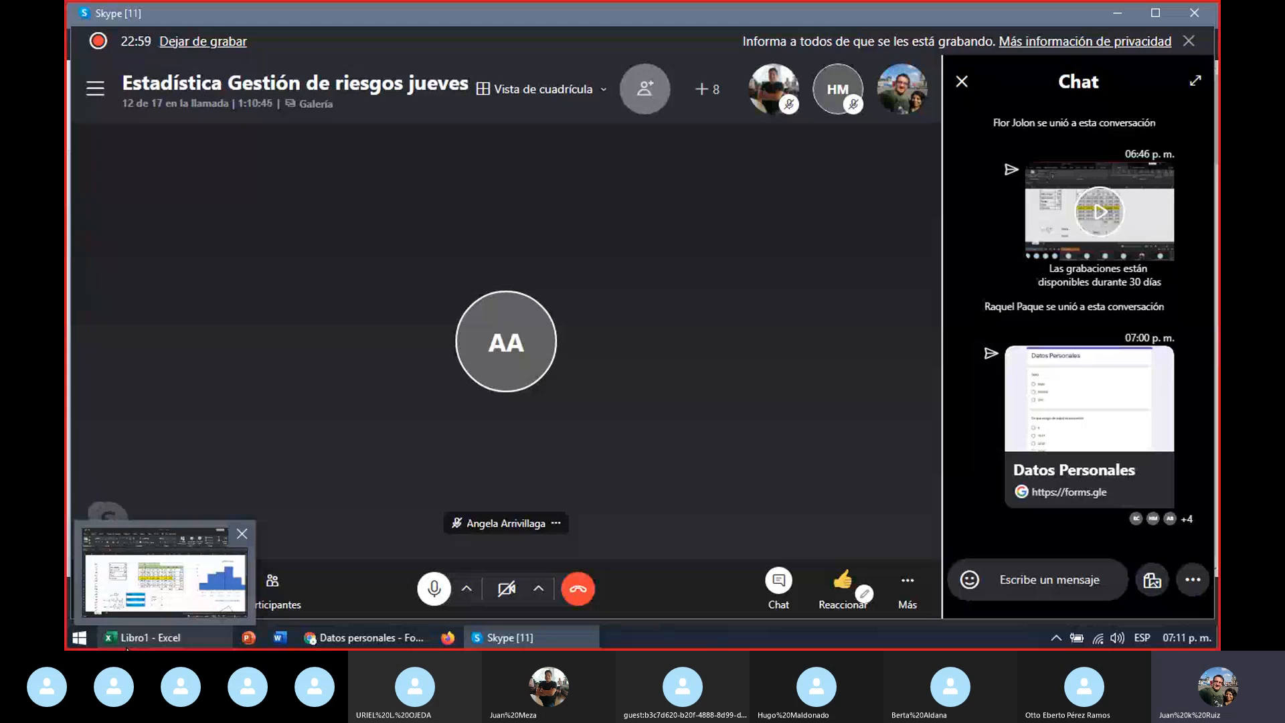
{"action": "left_click", "coordinate": [196, 572]}
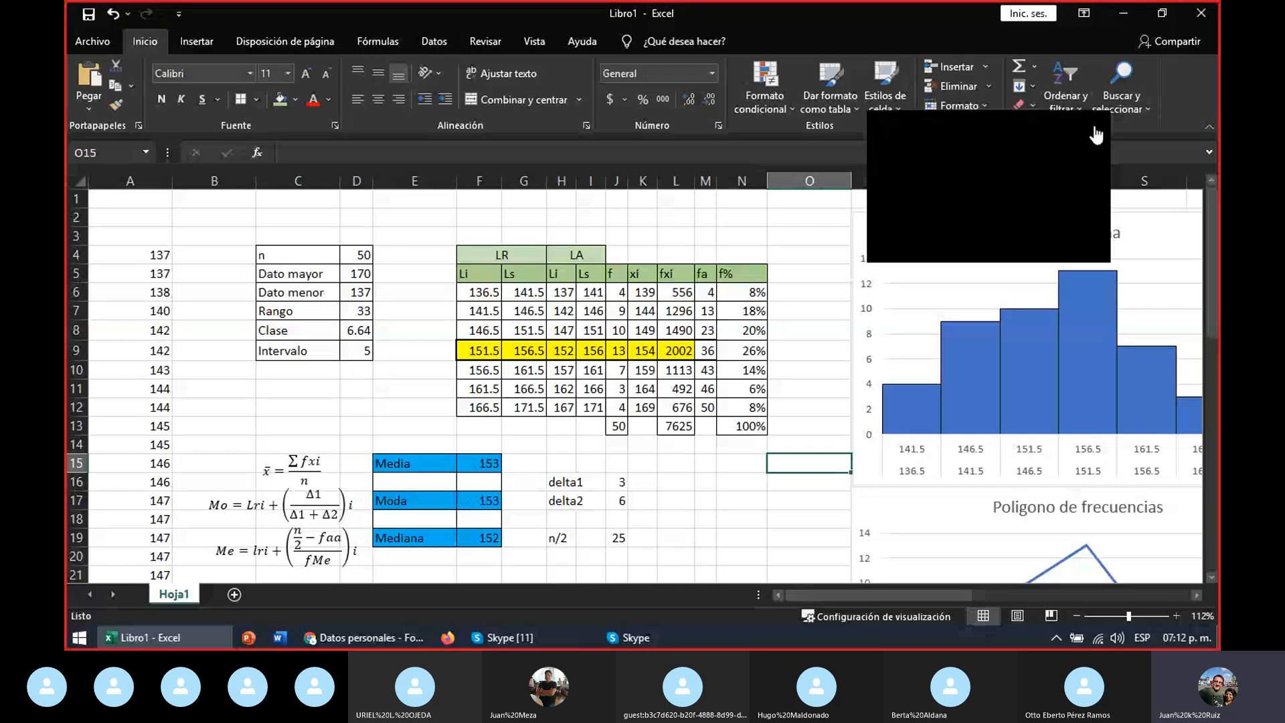
{"action": "left_click", "coordinate": [528, 259]}
{"action": "key", "text": "Right"}
{"action": "key", "text": "Right"}
{"action": "key", "text": "Right"}
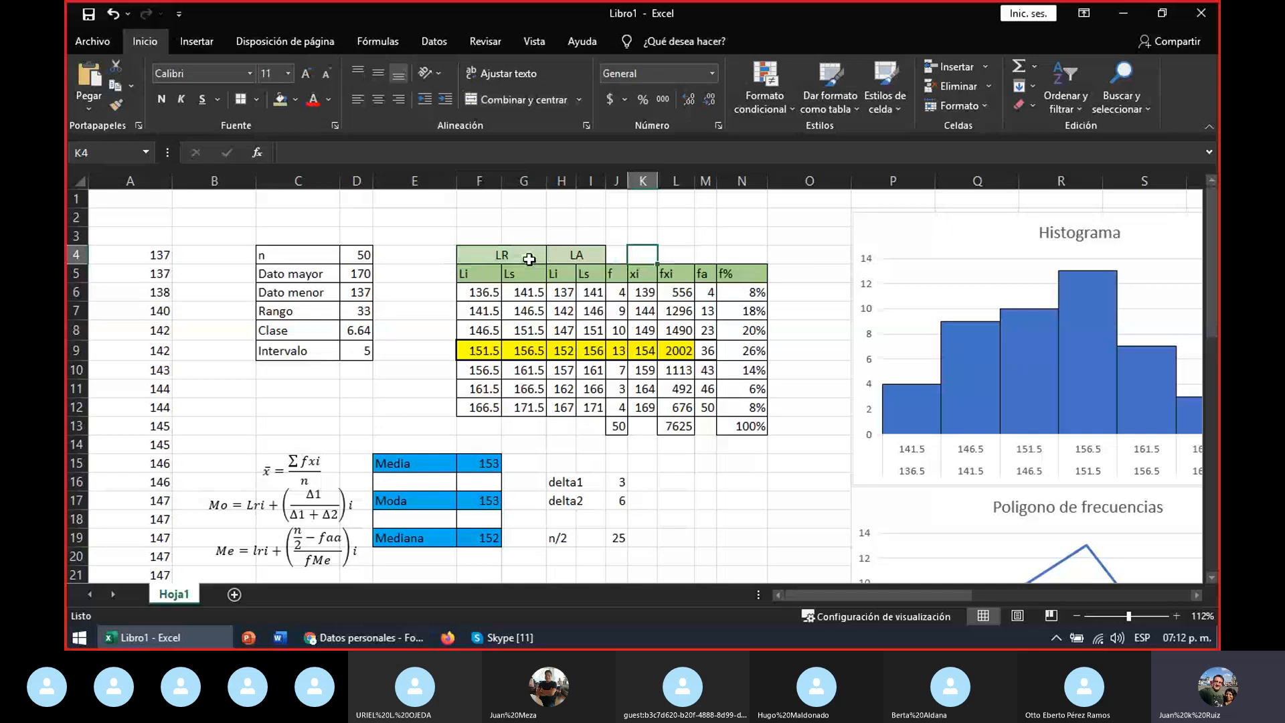
{"action": "left_click", "coordinate": [528, 259]}
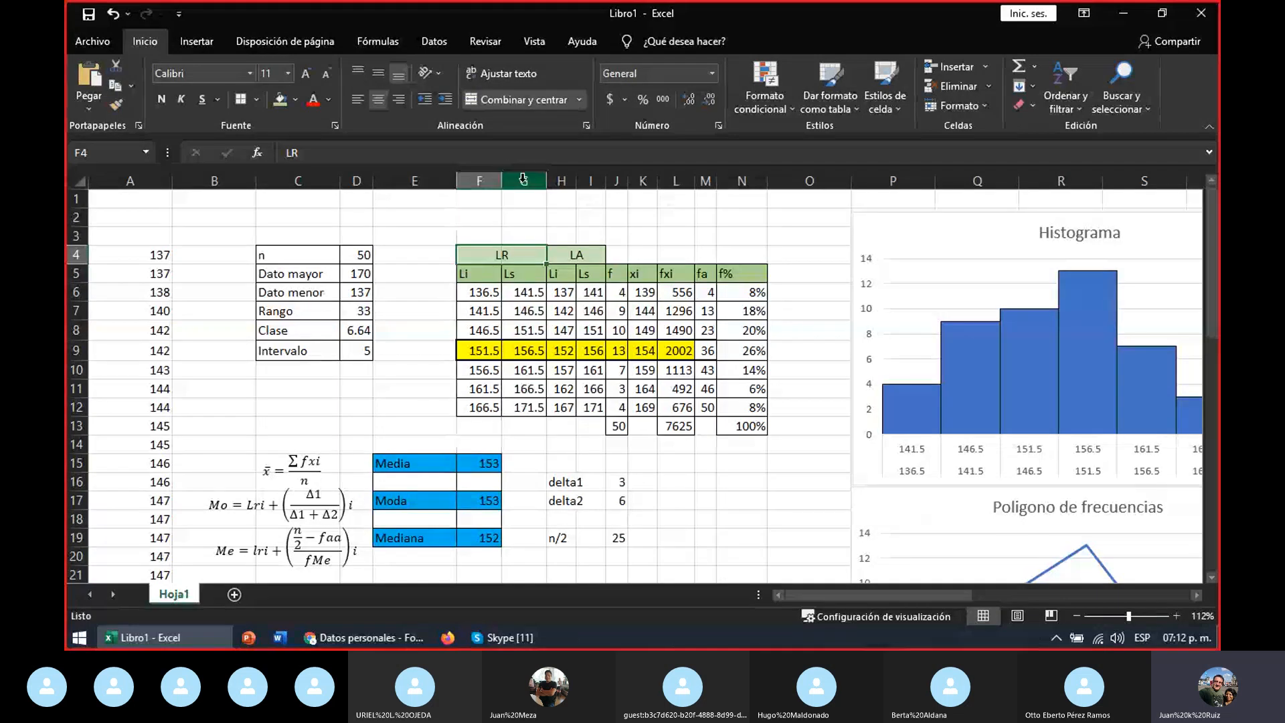
{"action": "left_click", "coordinate": [668, 375]}
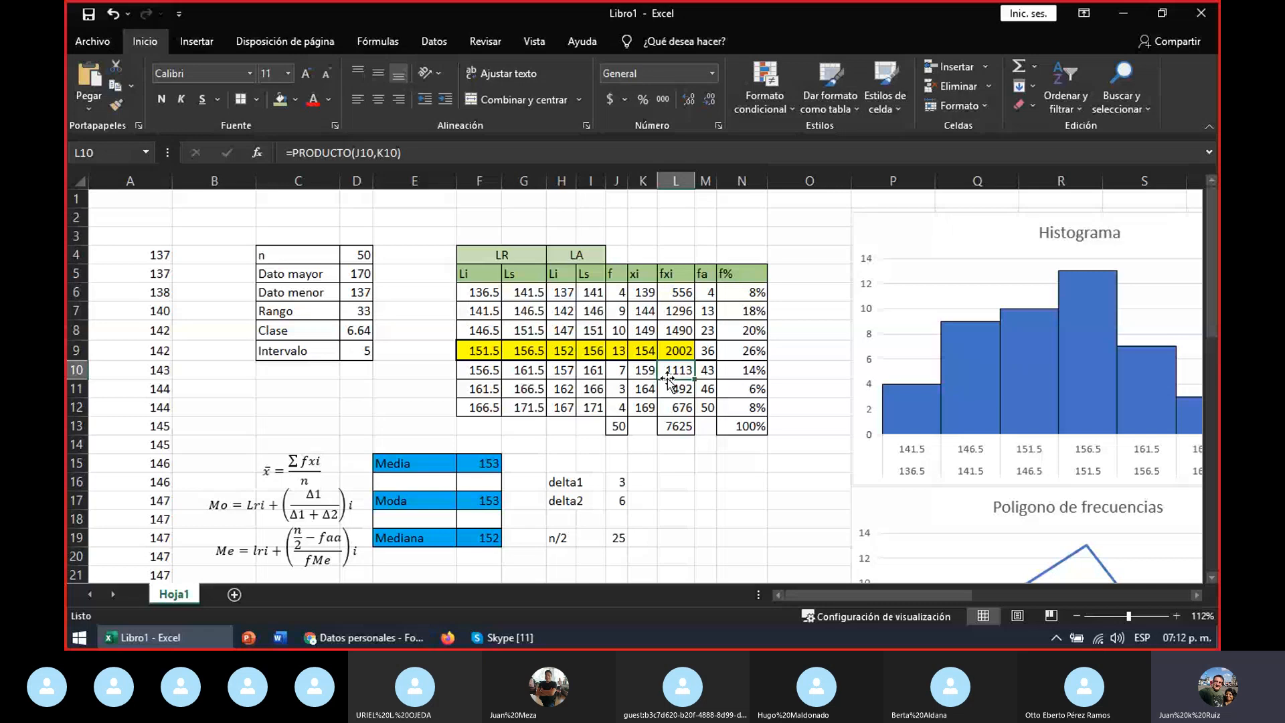
Step: Examine the fxi column down to its total in L13 and the delta1 and delta2 area below the frequency table
{"action": "key", "text": "Down"}
{"action": "key", "text": "Down"}
{"action": "key", "text": "Down"}
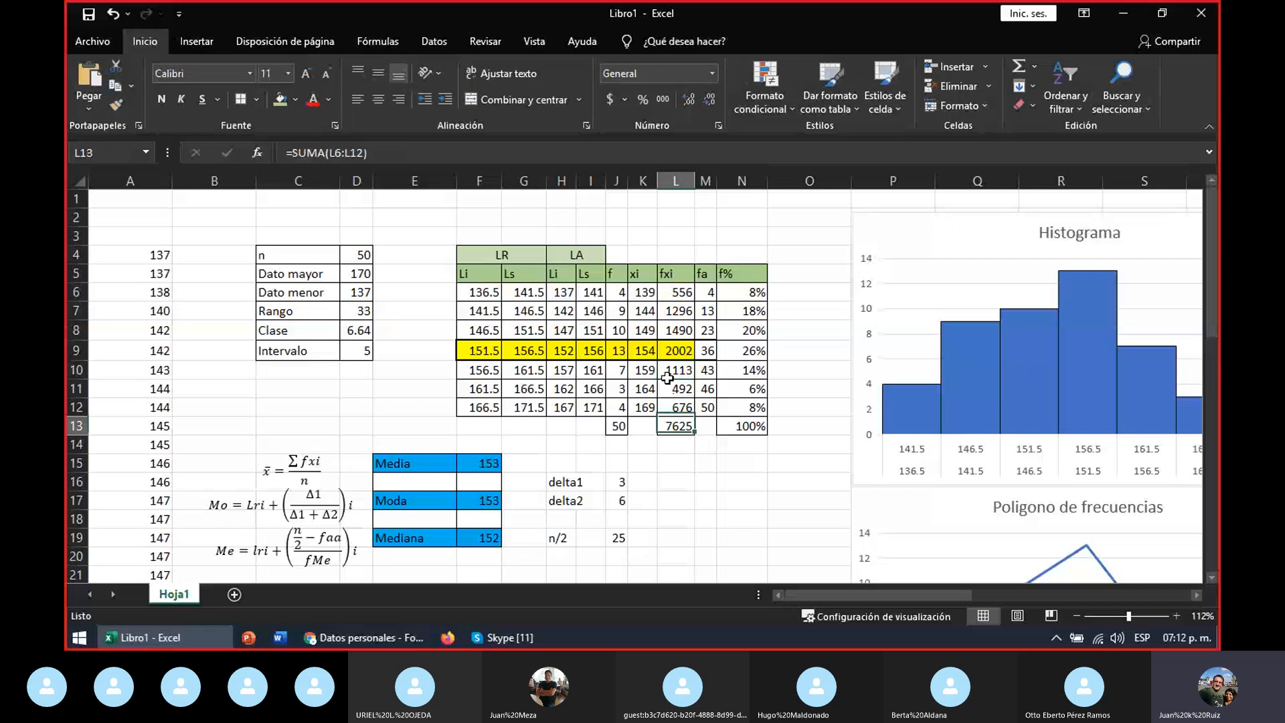
{"action": "key", "text": "Down"}
{"action": "key", "text": "Down"}
{"action": "key", "text": "Down"}
{"action": "key", "text": "Down"}
{"action": "key", "text": "Left"}
{"action": "key", "text": "Left"}
{"action": "key", "text": "Left"}
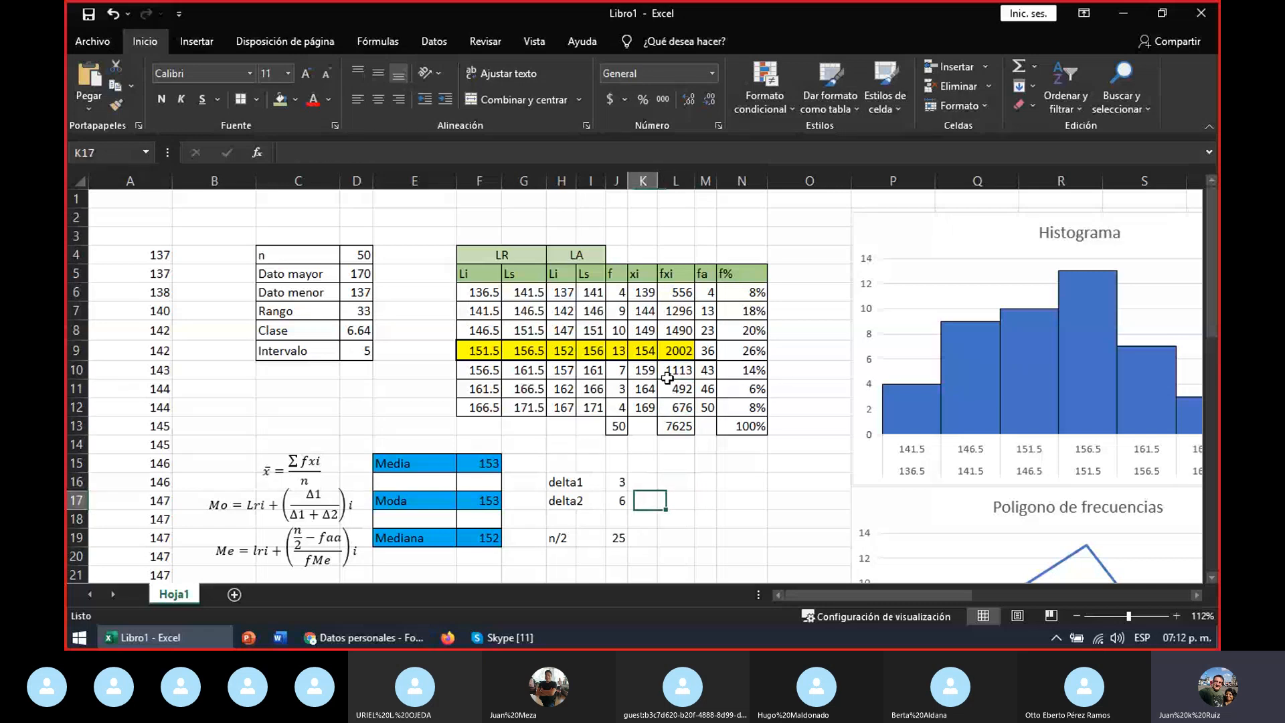
{"action": "key", "text": "Right"}
{"action": "key", "text": "Right"}
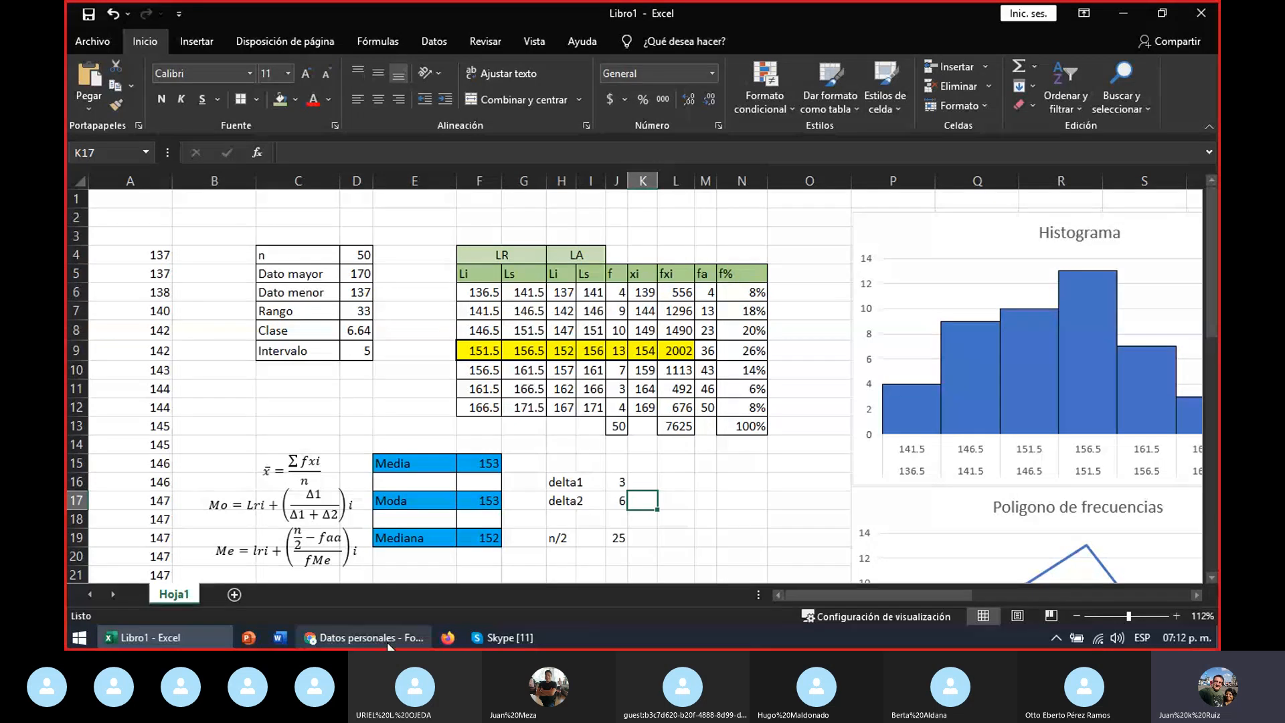
Step: Minimize the Excel, Skype and Chrome windows and open MimioStudio Notebook from the desktop
{"action": "mouse_move", "coordinate": [364, 637]}
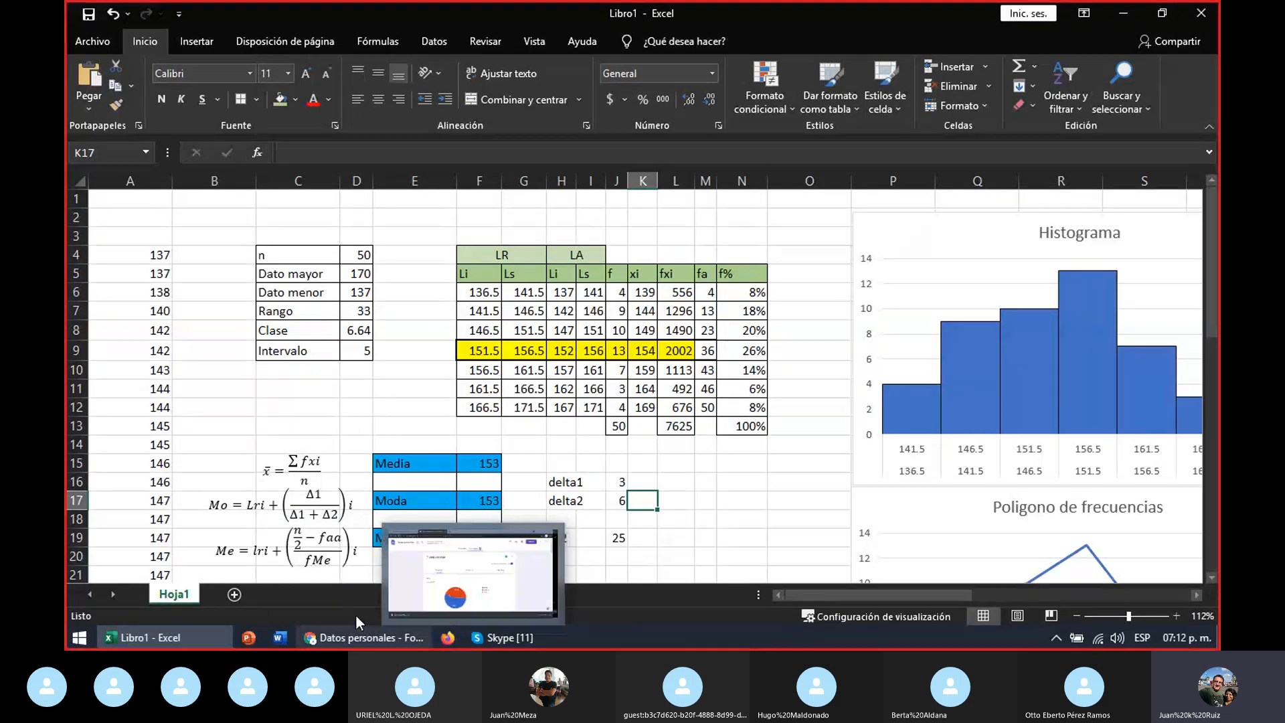
{"action": "left_click", "coordinate": [1122, 13]}
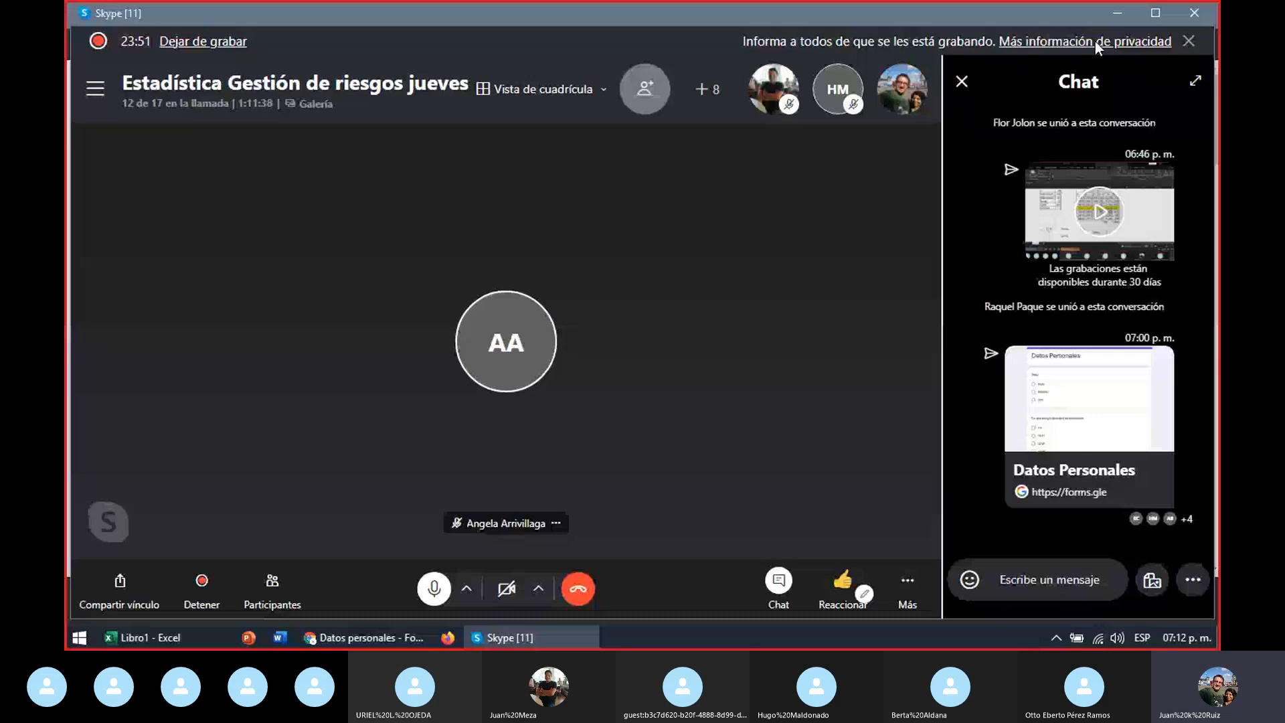
{"action": "left_click", "coordinate": [1119, 11]}
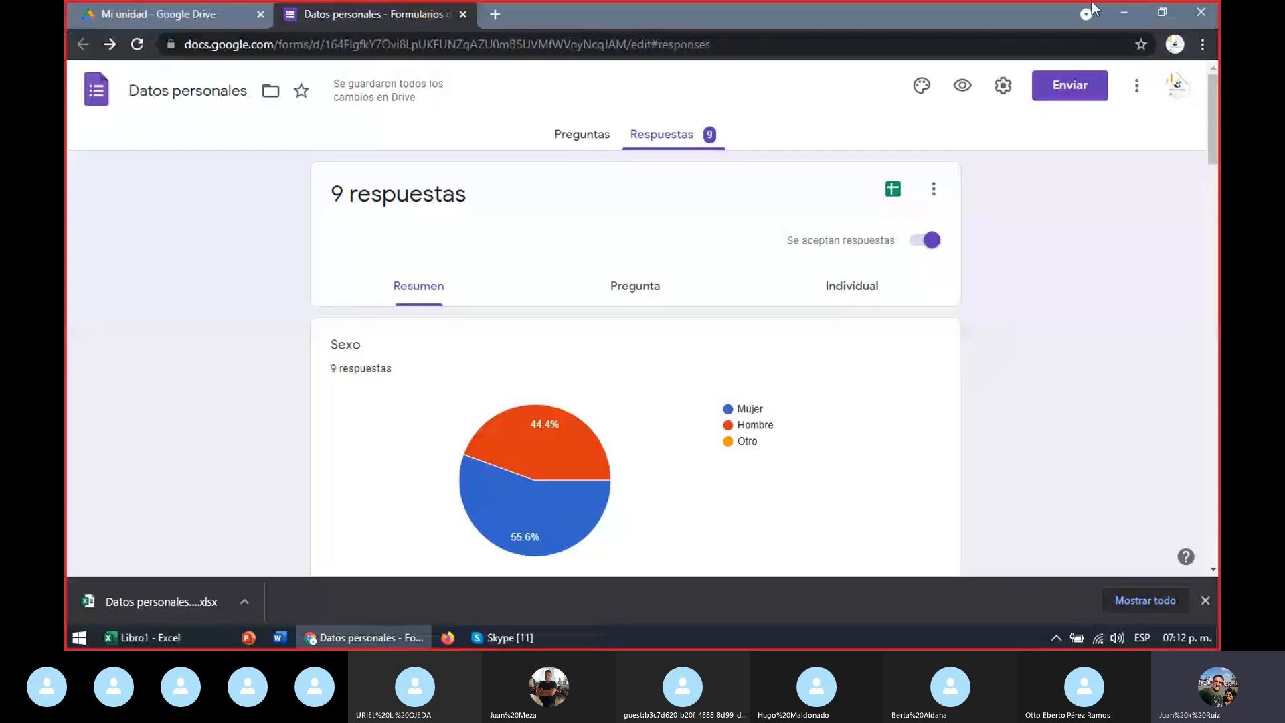
{"action": "left_click", "coordinate": [1123, 12]}
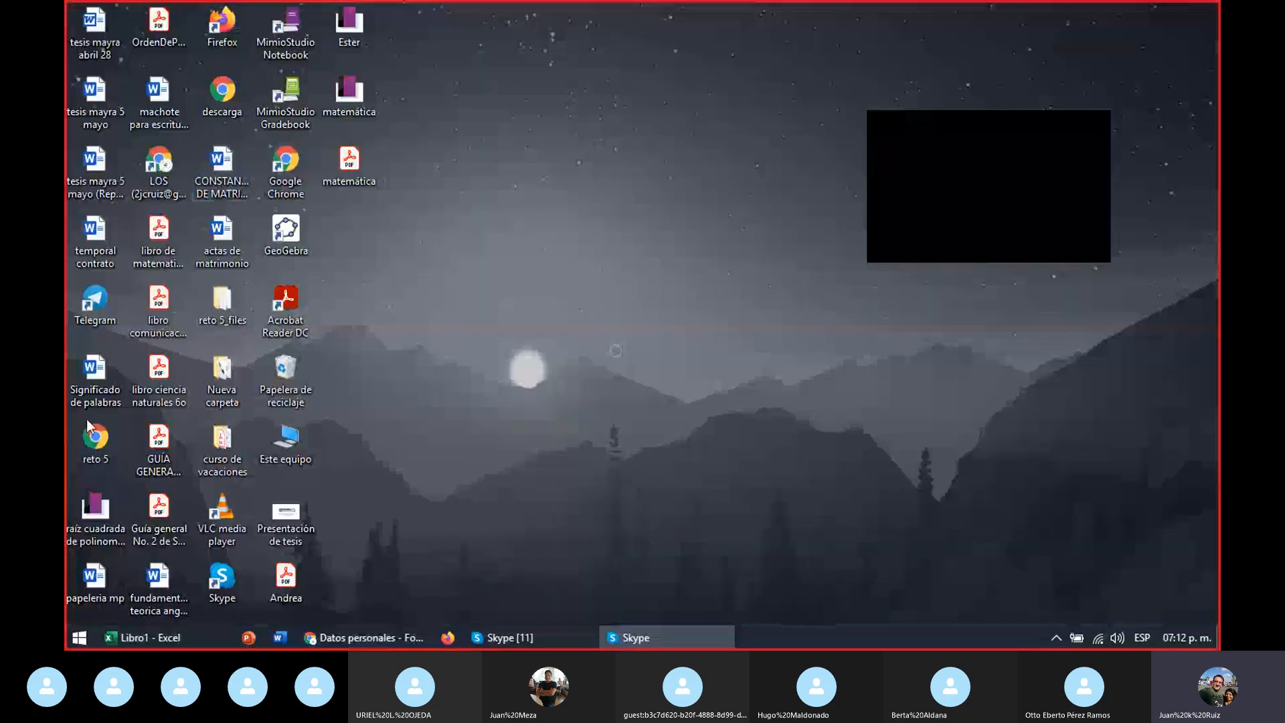
{"action": "left_click", "coordinate": [301, 46]}
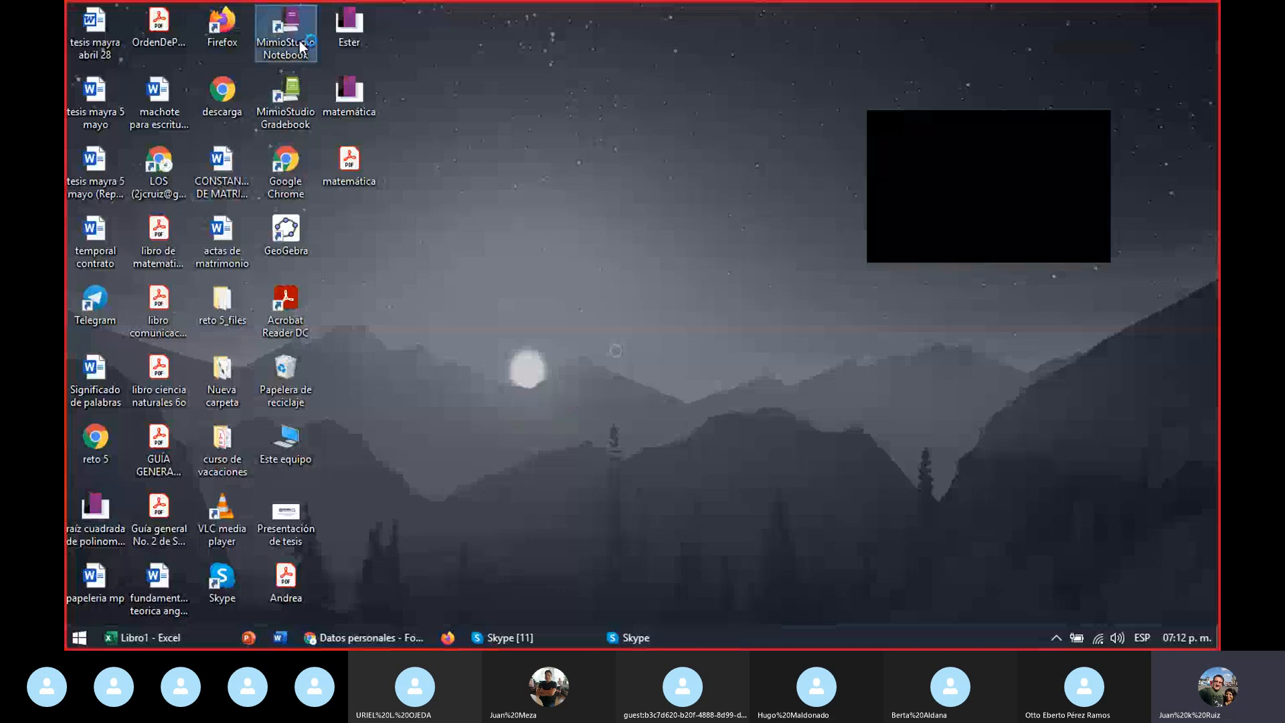
{"action": "left_click", "coordinate": [301, 47]}
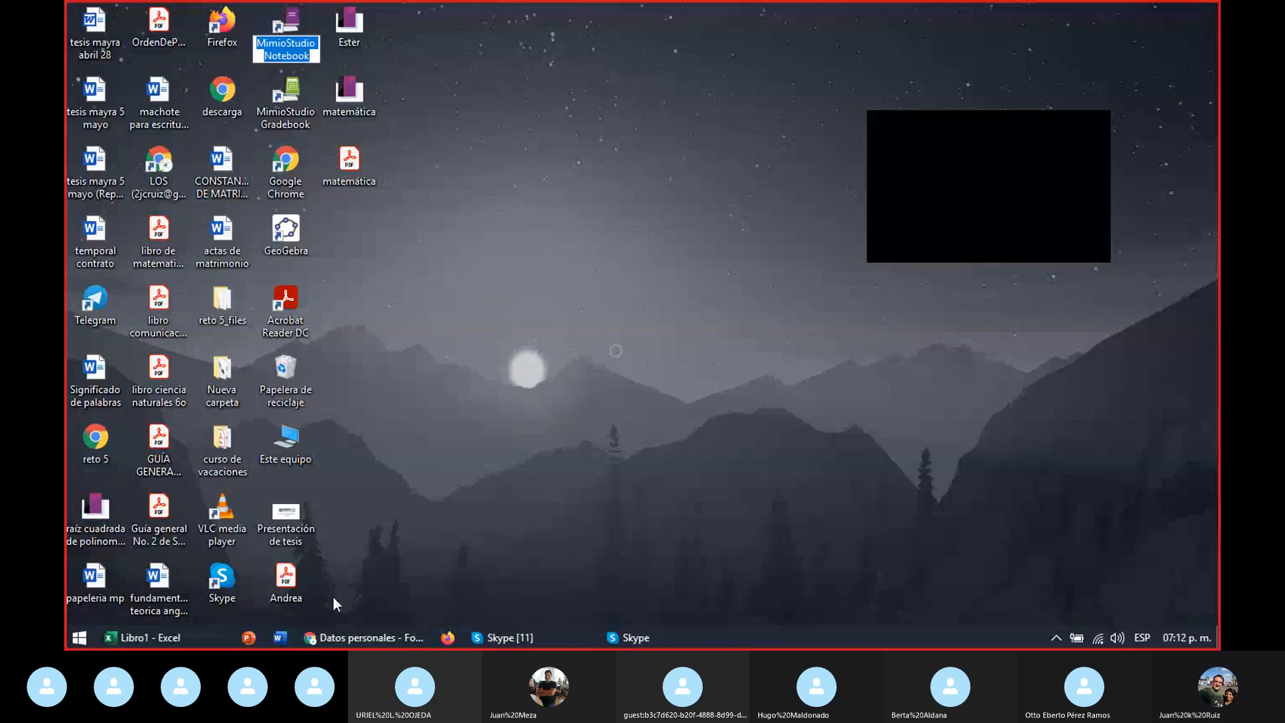
{"action": "mouse_move", "coordinate": [368, 641]}
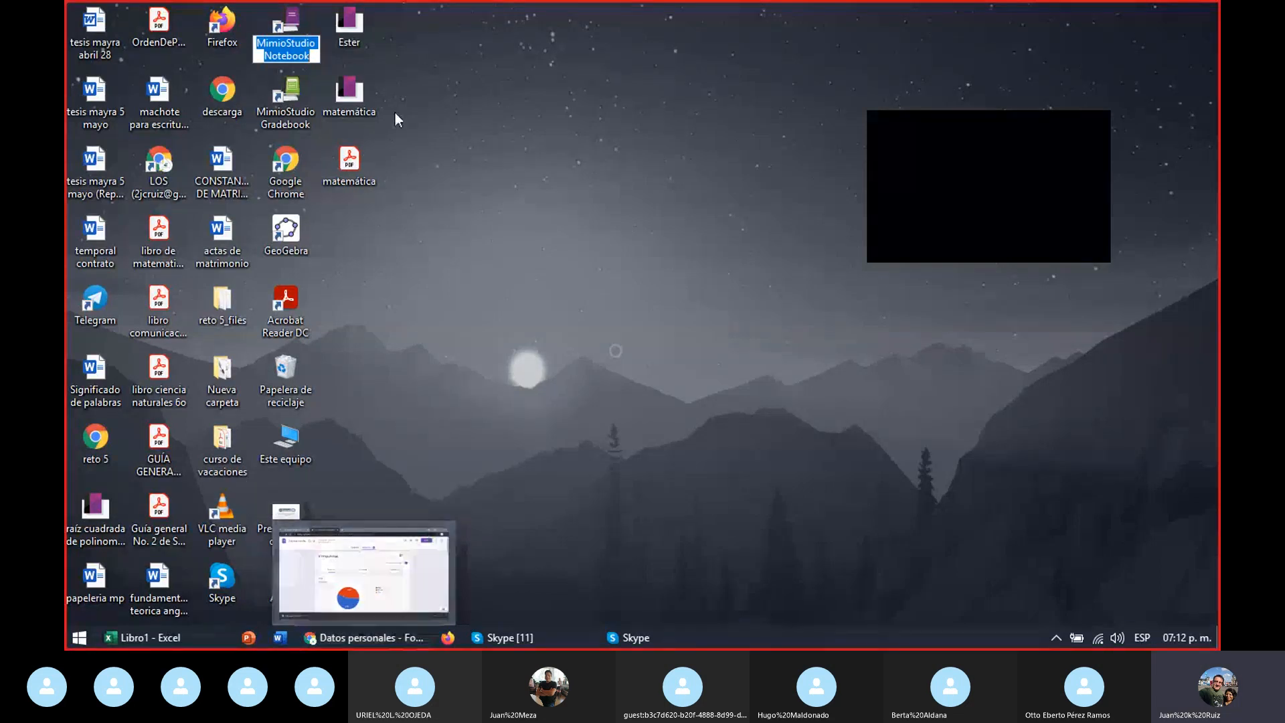
{"action": "double_click", "coordinate": [286, 24]}
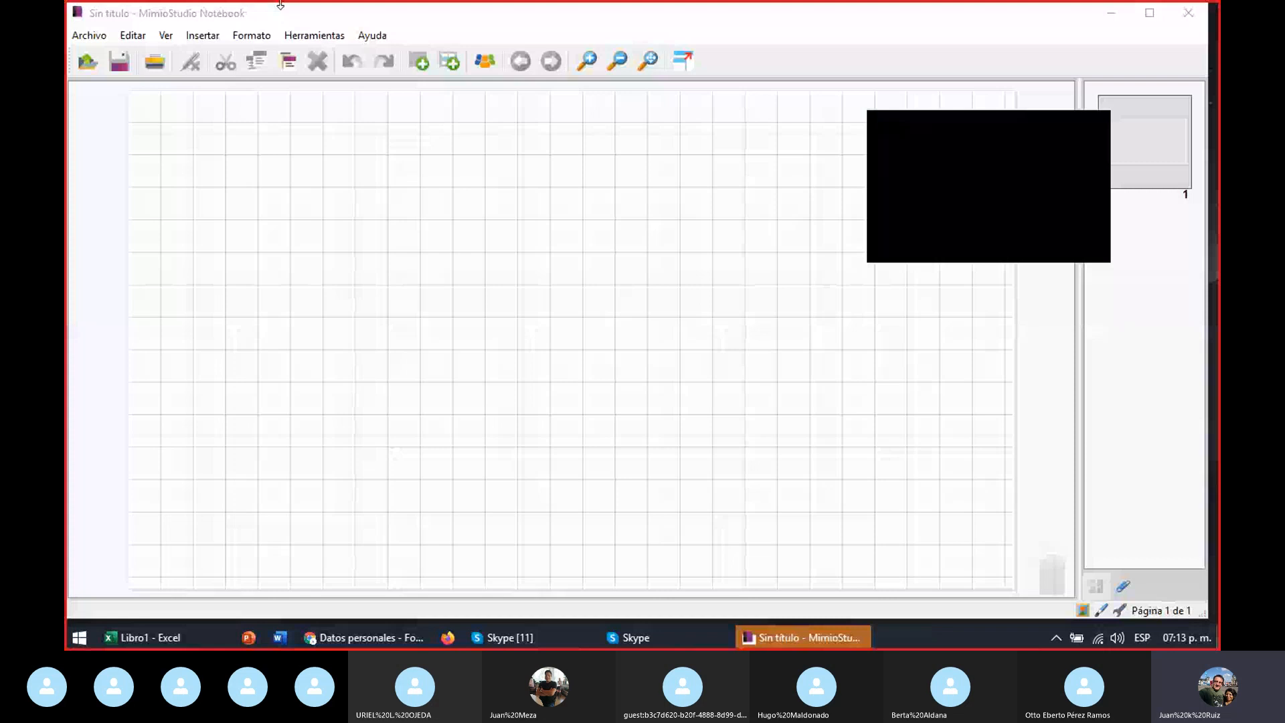
Step: Bring up the drawing tools and draw a long vertical straight line near the left side of the blank grid page
{"action": "left_click", "coordinate": [685, 64]}
{"action": "left_click", "coordinate": [685, 63]}
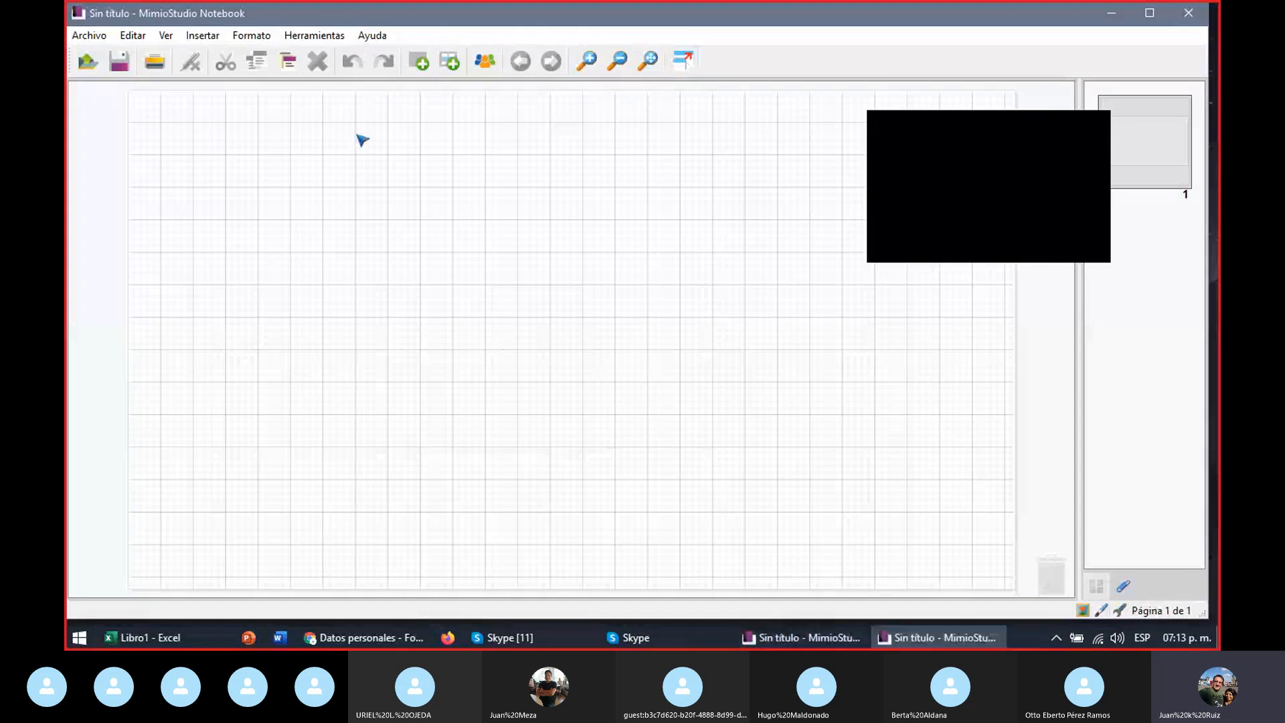
{"action": "right_click", "coordinate": [312, 128]}
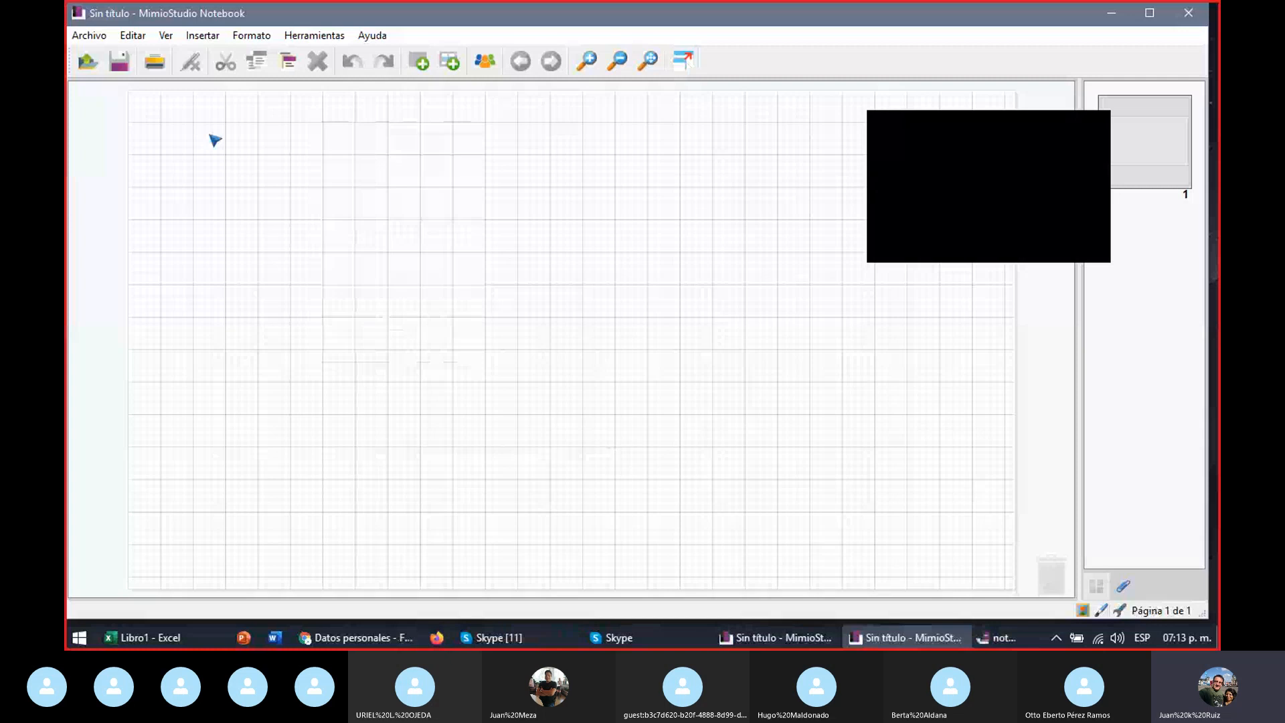
{"action": "left_click", "coordinate": [1180, 249]}
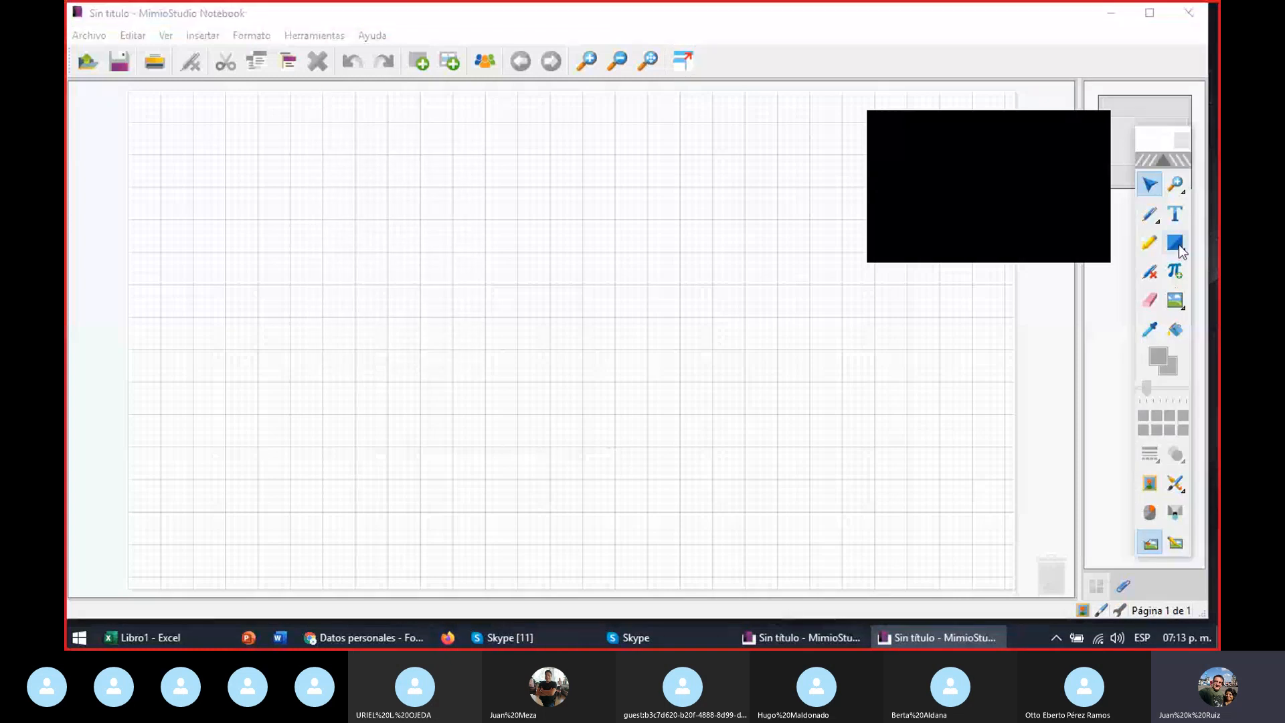
{"action": "left_click", "coordinate": [1181, 249]}
{"action": "mouse_move", "coordinate": [1128, 277]}
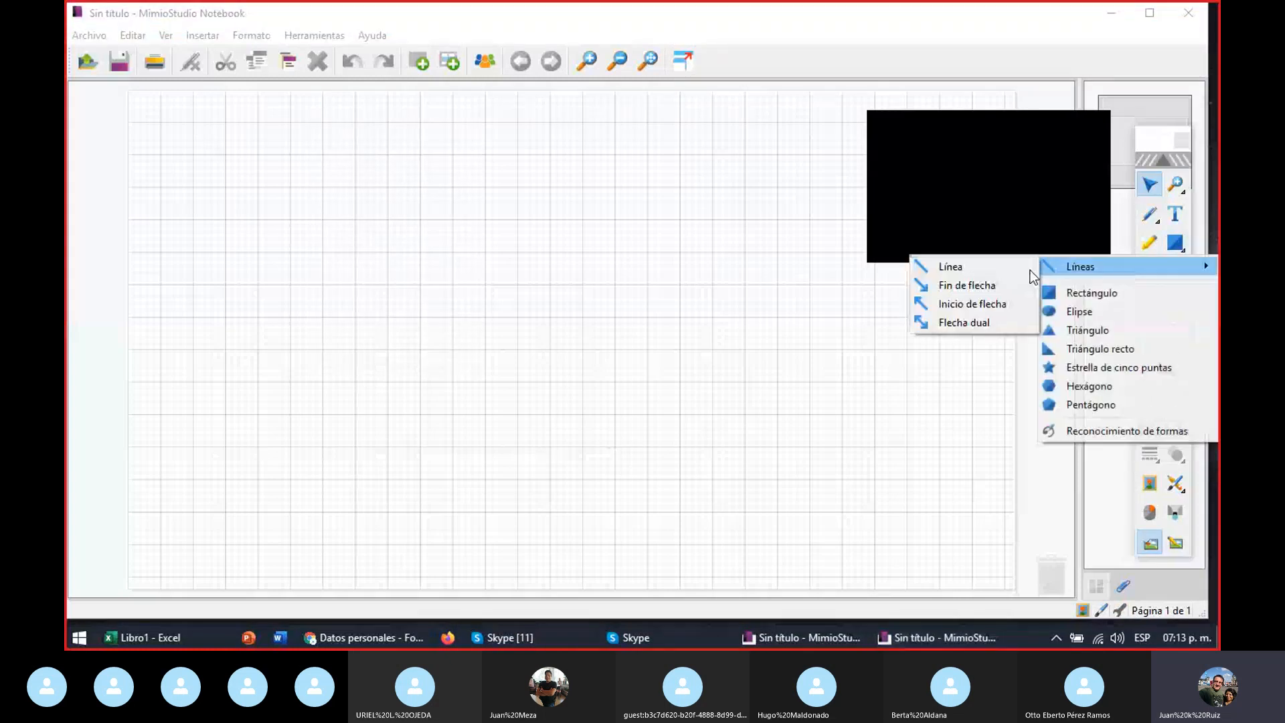
{"action": "left_click", "coordinate": [977, 265]}
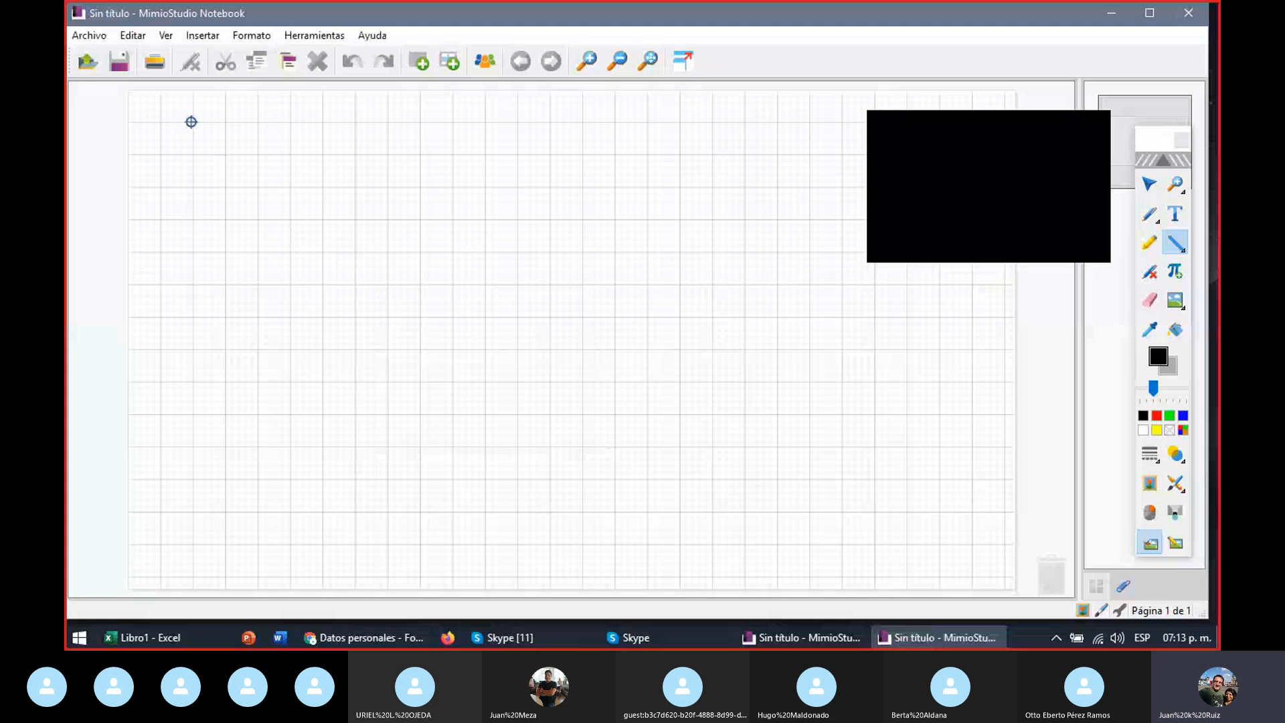
{"action": "mouse_move", "coordinate": [192, 123]}
{"action": "left_mouse_down"}
{"action": "mouse_move", "coordinate": [175, 504]}
{"action": "mouse_move", "coordinate": [190, 567]}
{"action": "left_mouse_up"}
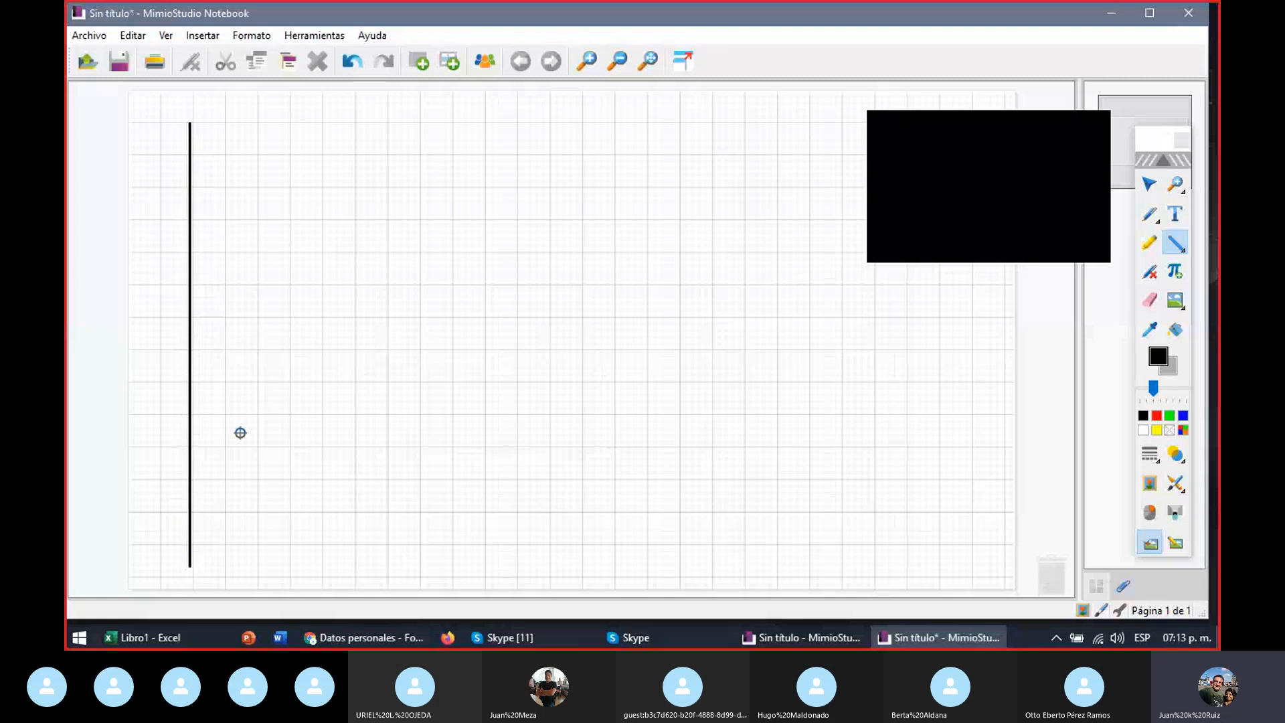
Step: Move the vertical line right onto the nearest major grid line and shorten it slightly at its lower end
{"action": "left_click", "coordinate": [1151, 184]}
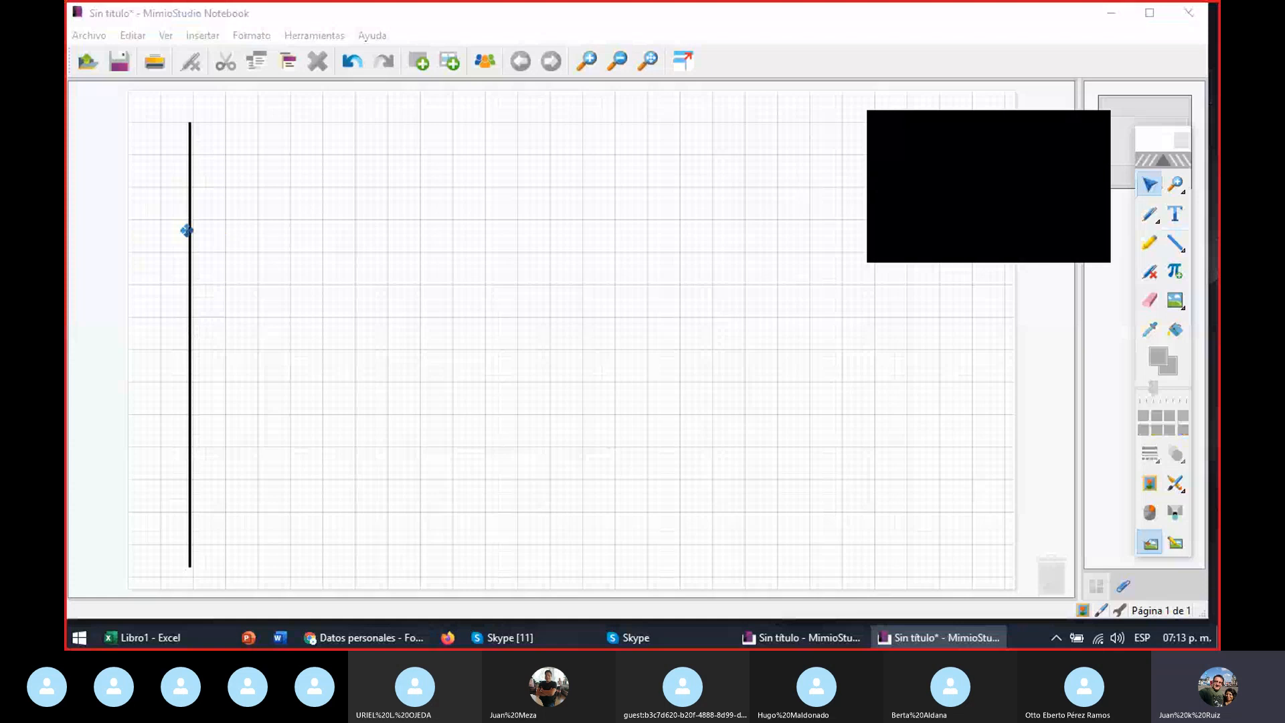
{"action": "left_click_drag", "start_coordinate": [188, 231], "coordinate": [223, 226]}
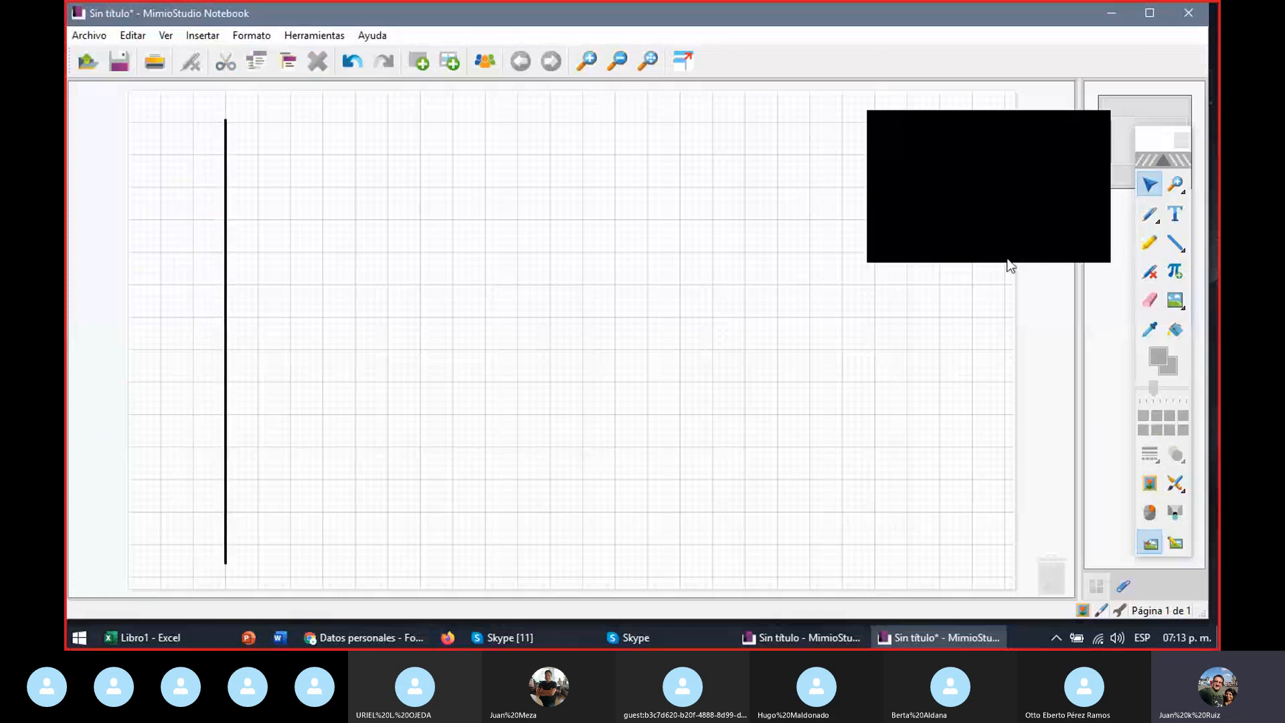
{"action": "left_click", "coordinate": [223, 564]}
{"action": "left_click_drag", "start_coordinate": [224, 564], "coordinate": [224, 548]}
{"action": "left_click", "coordinate": [358, 561]}
Step: Handwrite tick marks labelled A+, A-, B+ and B- with the pen along the upper part of the vertical line
{"action": "left_click", "coordinate": [1149, 214]}
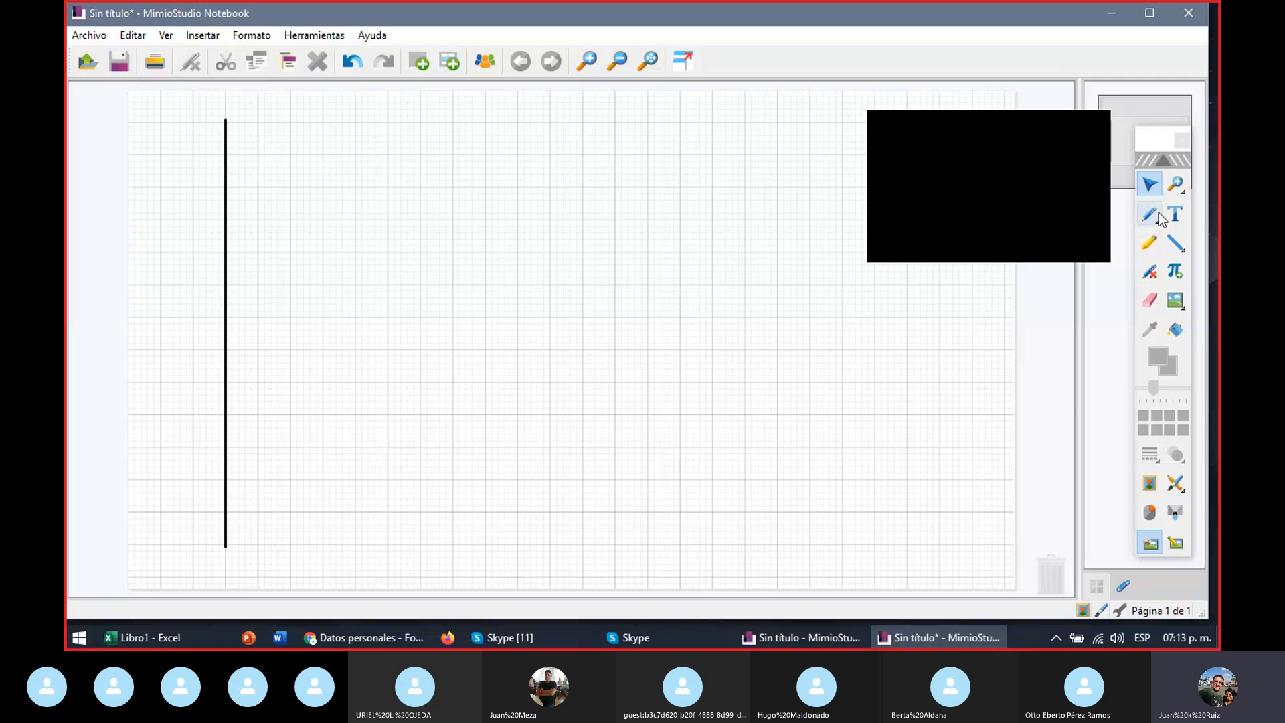
{"action": "mouse_move", "coordinate": [216, 120]}
{"action": "left_mouse_down"}
{"action": "mouse_move", "coordinate": [235, 120]}
{"action": "mouse_move", "coordinate": [201, 124]}
{"action": "mouse_move", "coordinate": [202, 109]}
{"action": "left_mouse_up"}
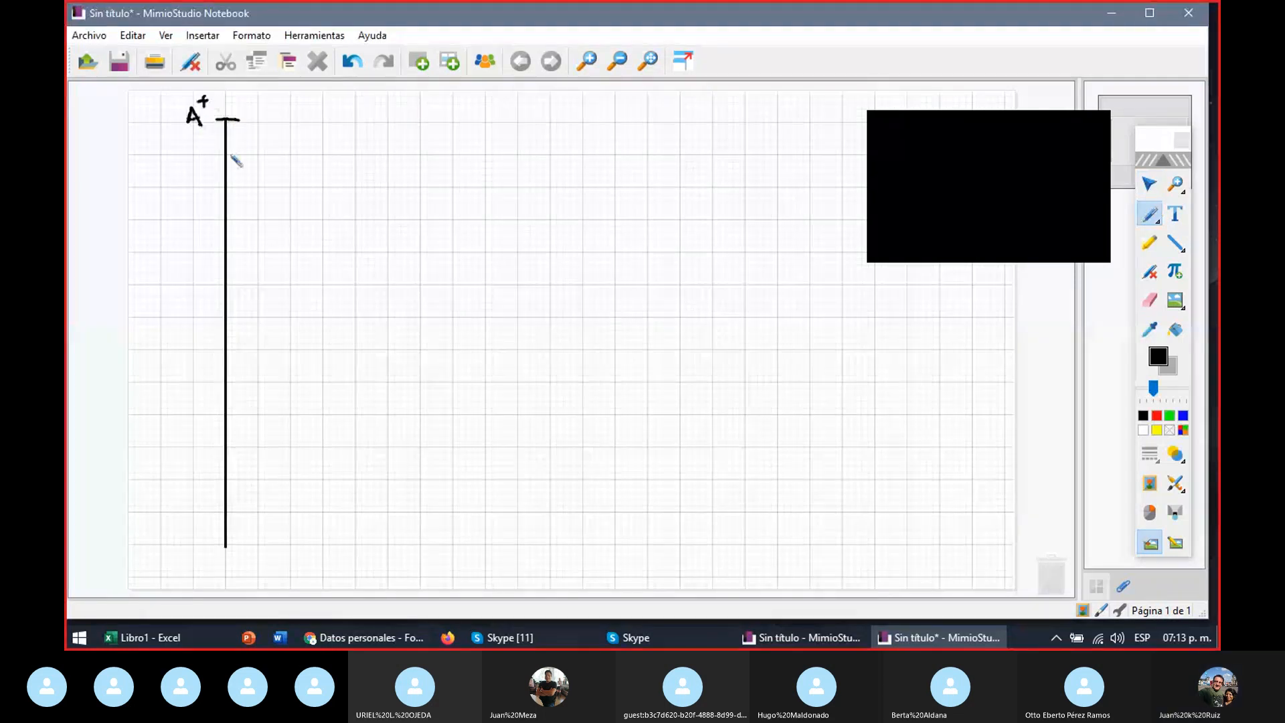
{"action": "mouse_move", "coordinate": [220, 156]}
{"action": "left_mouse_down"}
{"action": "mouse_move", "coordinate": [236, 155]}
{"action": "mouse_move", "coordinate": [200, 163]}
{"action": "mouse_move", "coordinate": [209, 141]}
{"action": "left_mouse_up"}
{"action": "mouse_move", "coordinate": [221, 189]}
{"action": "left_mouse_down"}
{"action": "mouse_move", "coordinate": [237, 188]}
{"action": "mouse_move", "coordinate": [196, 203]}
{"action": "mouse_move", "coordinate": [213, 178]}
{"action": "left_mouse_up"}
{"action": "mouse_move", "coordinate": [208, 171]}
{"action": "left_mouse_down"}
{"action": "mouse_move", "coordinate": [238, 223]}
{"action": "mouse_move", "coordinate": [192, 234]}
{"action": "left_mouse_up"}
{"action": "left_click_drag", "start_coordinate": [192, 214], "coordinate": [196, 233]}
{"action": "left_click_drag", "start_coordinate": [205, 213], "coordinate": [214, 212]}
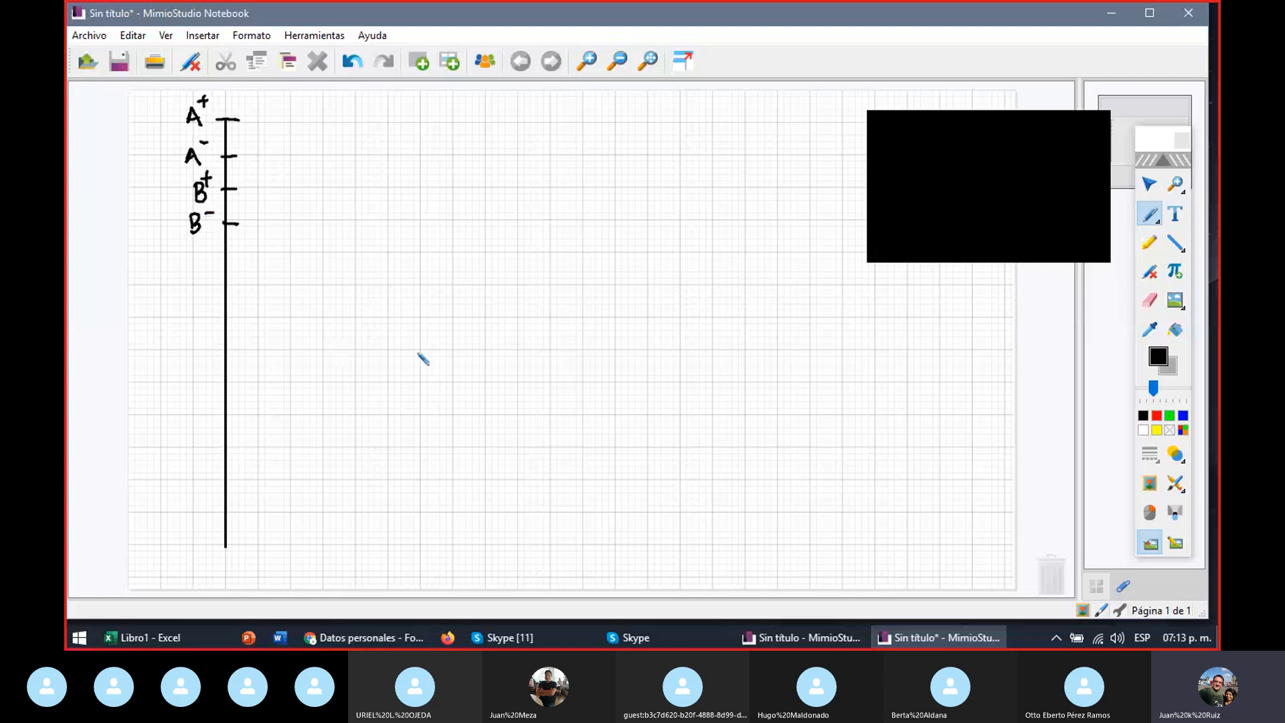
Step: Undo the handwritten A+, A-, B+ and B- labels together with their tick marks
{"action": "left_click", "coordinate": [358, 64]}
{"action": "left_click", "coordinate": [358, 65]}
{"action": "left_click", "coordinate": [357, 64]}
{"action": "left_click", "coordinate": [358, 65]}
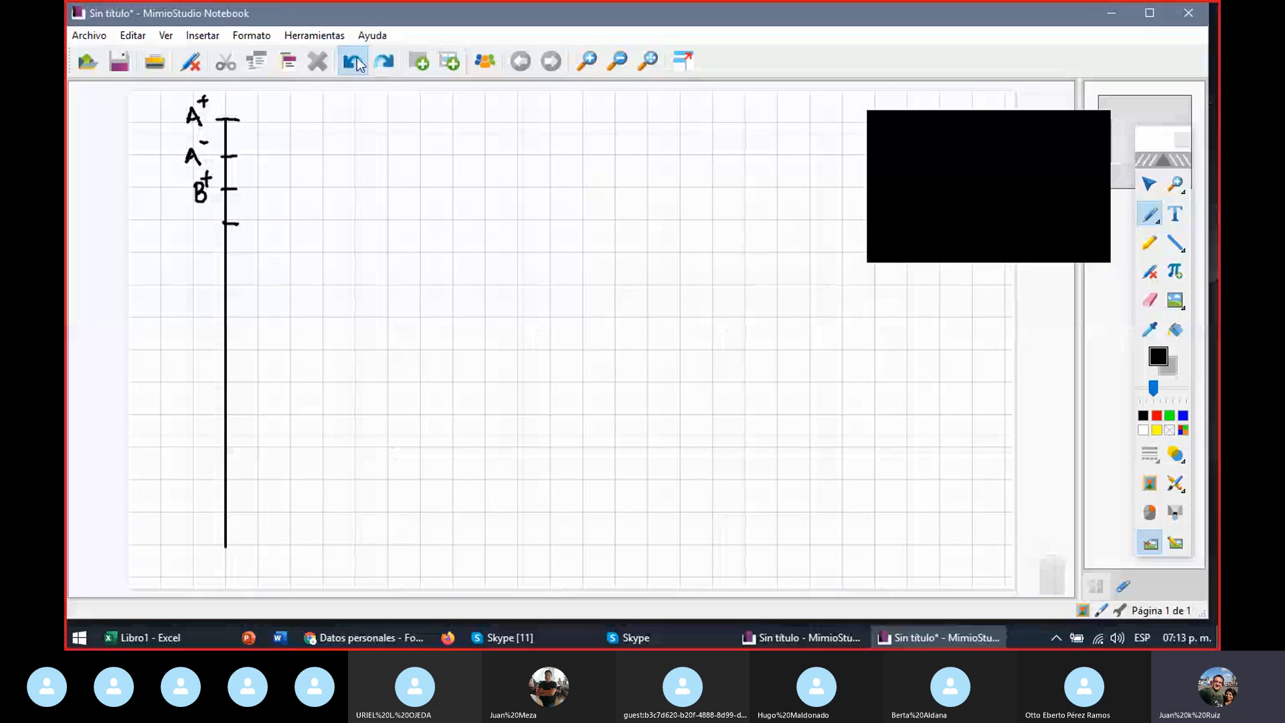
{"action": "left_click", "coordinate": [358, 64]}
{"action": "left_click", "coordinate": [358, 65]}
{"action": "left_click", "coordinate": [358, 64]}
{"action": "left_click", "coordinate": [357, 64]}
{"action": "left_click", "coordinate": [358, 64]}
{"action": "left_click", "coordinate": [360, 65]}
{"action": "left_click", "coordinate": [359, 65]}
{"action": "left_click", "coordinate": [360, 65]}
{"action": "left_click", "coordinate": [359, 65]}
{"action": "left_click", "coordinate": [359, 65]}
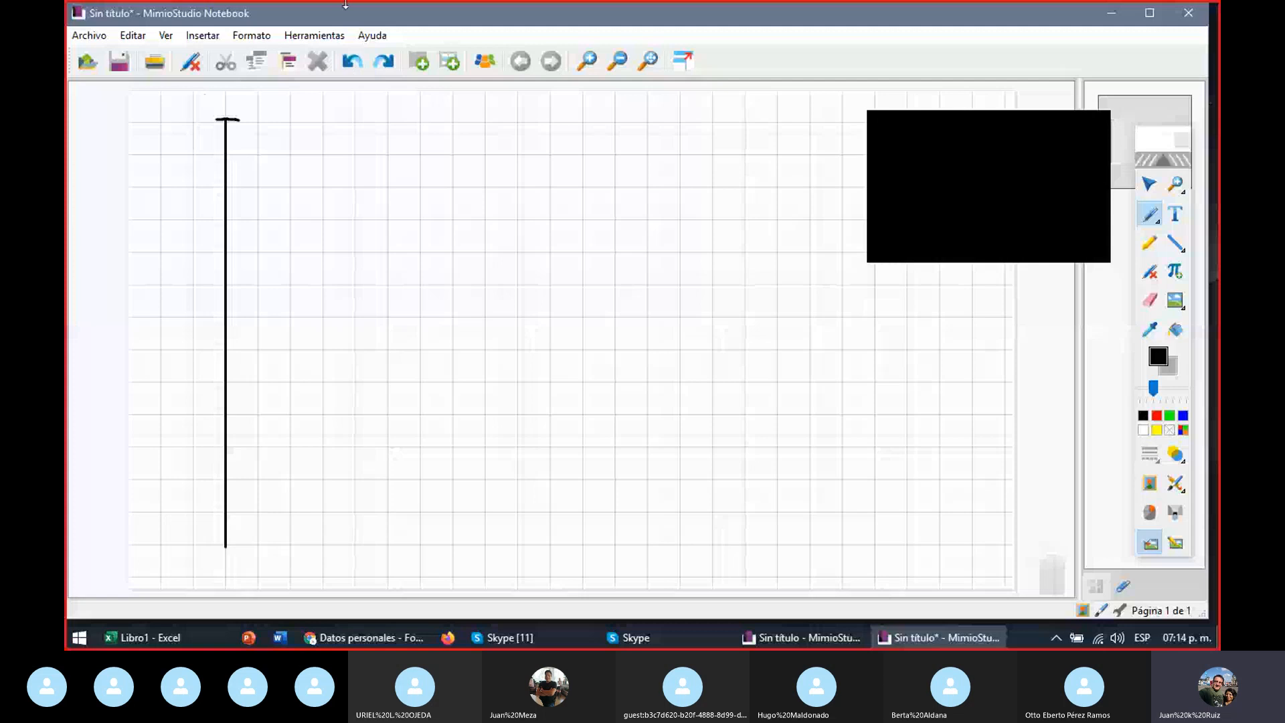
{"action": "left_click", "coordinate": [349, 66]}
Step: Handwrite three ticks labelled A, B and C along the vertical line and the word "decil" beside its upper end
{"action": "left_click_drag", "start_coordinate": [221, 119], "coordinate": [234, 119]}
{"action": "mouse_move", "coordinate": [219, 190]}
{"action": "left_mouse_down"}
{"action": "mouse_move", "coordinate": [232, 188]}
{"action": "mouse_move", "coordinate": [190, 196]}
{"action": "left_mouse_up"}
{"action": "left_click_drag", "start_coordinate": [199, 246], "coordinate": [200, 257]}
{"action": "left_click_drag", "start_coordinate": [220, 253], "coordinate": [234, 252]}
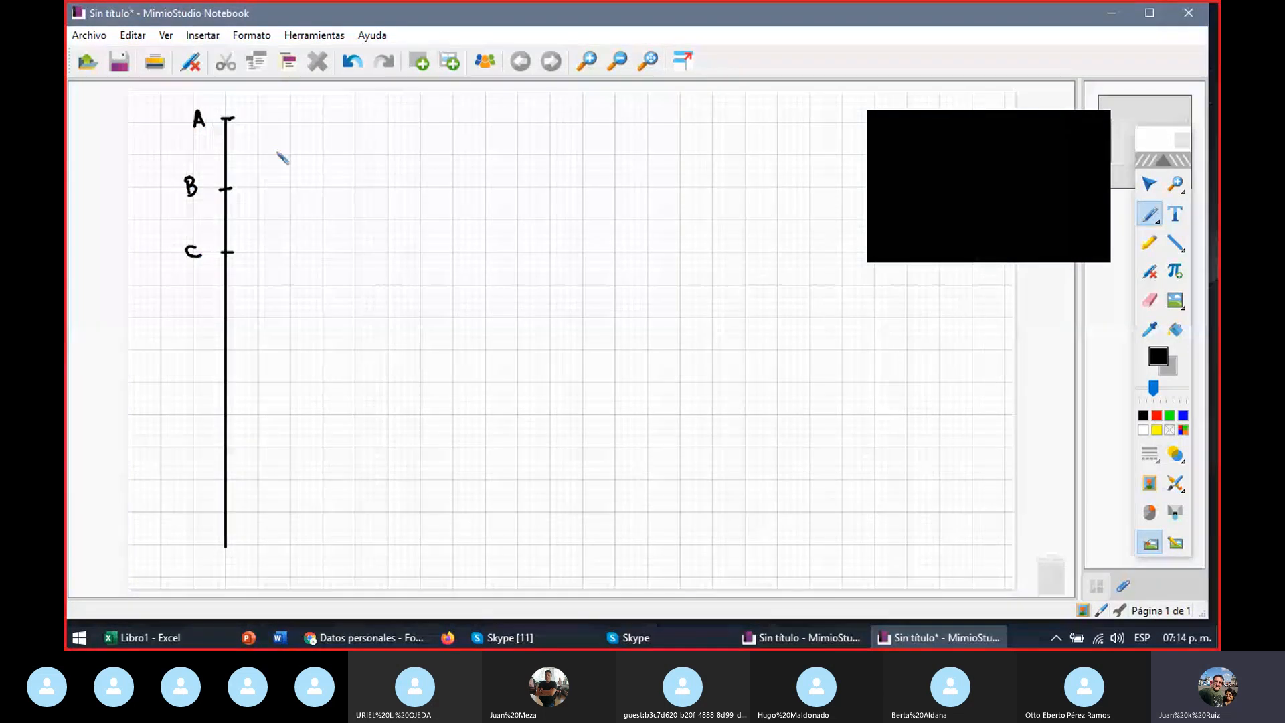
{"action": "mouse_move", "coordinate": [297, 116]}
{"action": "left_mouse_down"}
{"action": "mouse_move", "coordinate": [296, 145]}
{"action": "mouse_move", "coordinate": [337, 145]}
{"action": "left_mouse_up"}
{"action": "left_click_drag", "start_coordinate": [343, 114], "coordinate": [345, 143]}
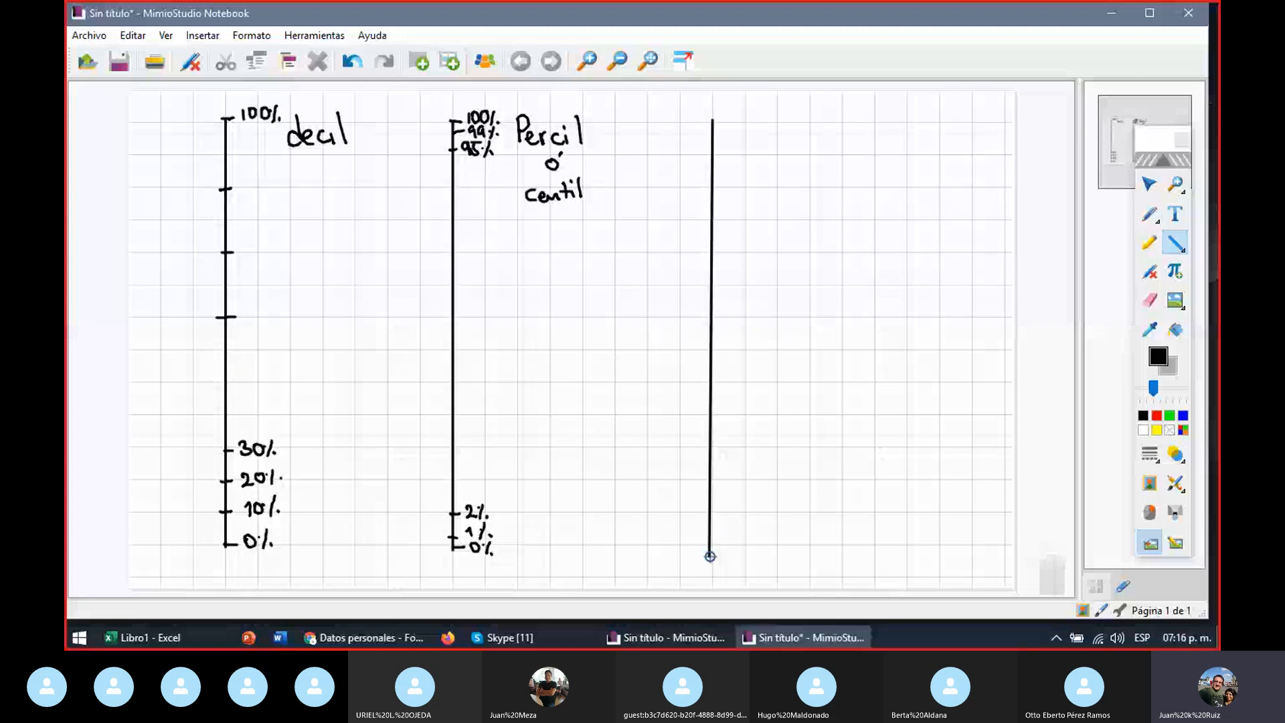
Step: Draw a third vertical straight line to the right of the "Percil ó centil" scale, about as tall as the others
{"action": "left_click_drag", "start_coordinate": [712, 120], "coordinate": [713, 543]}
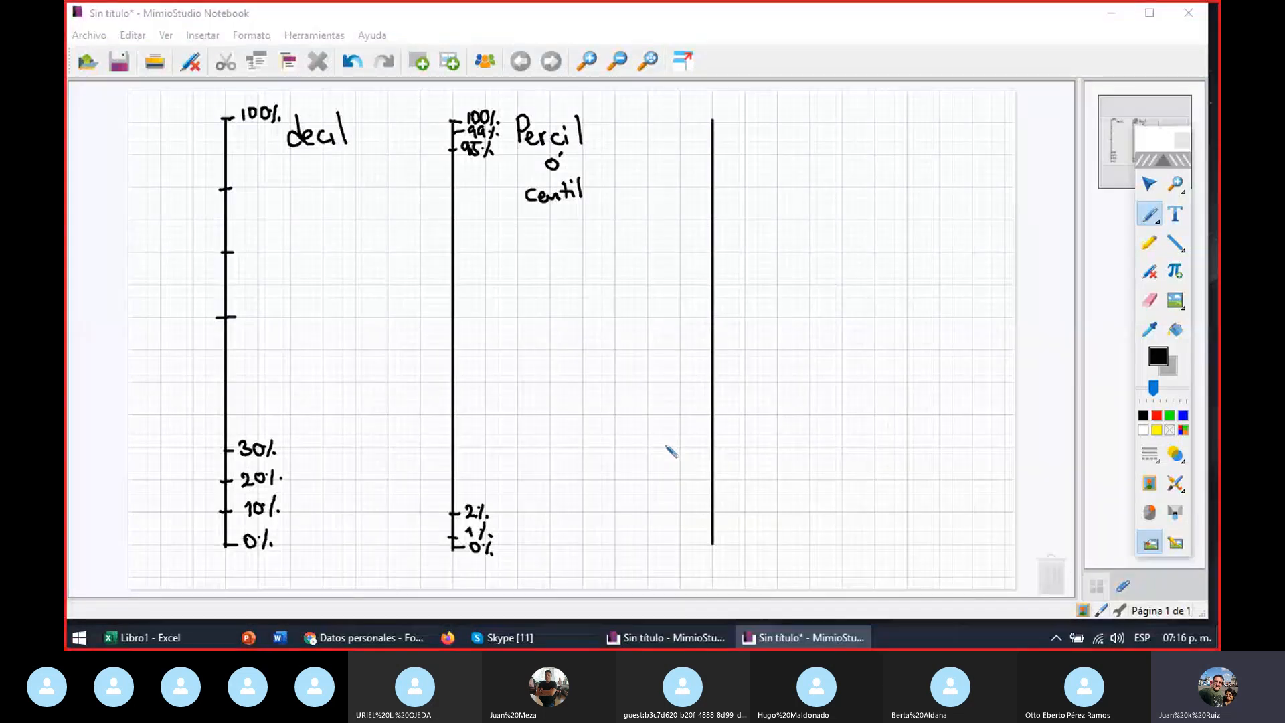
{"action": "left_click_drag", "start_coordinate": [665, 444], "coordinate": [745, 444]}
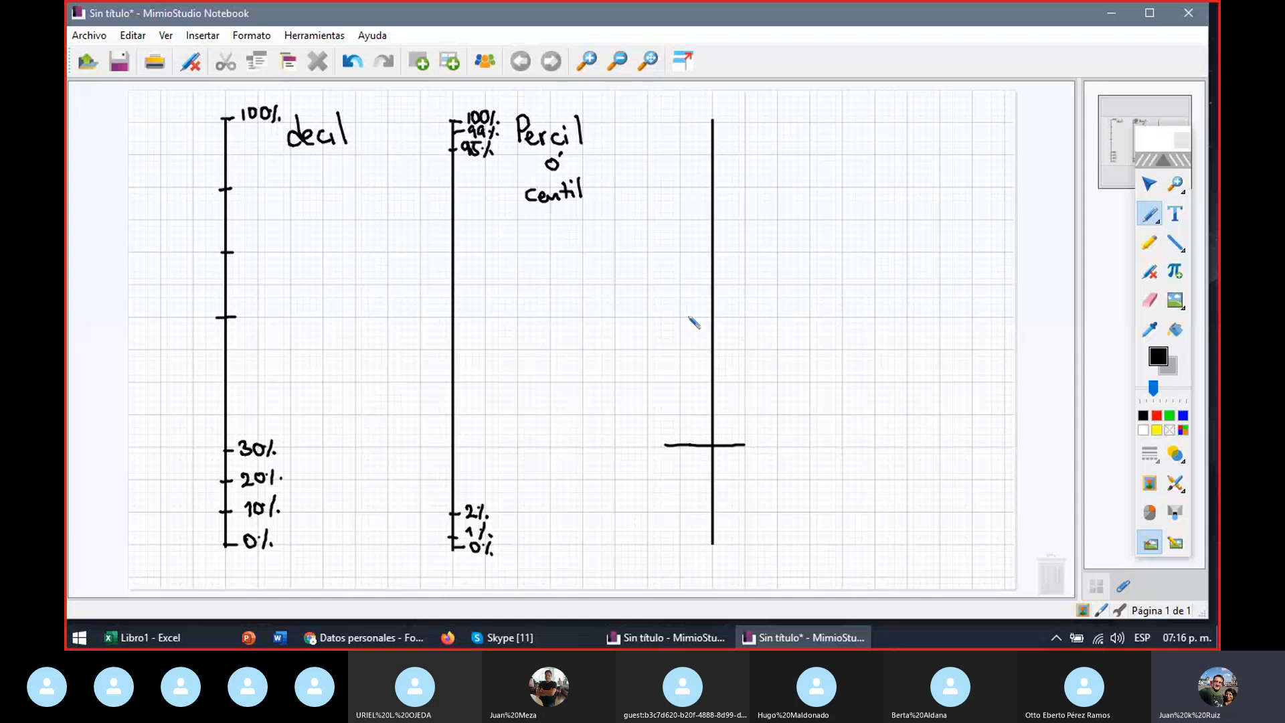
{"action": "left_click_drag", "start_coordinate": [663, 316], "coordinate": [745, 310]}
{"action": "left_click", "coordinate": [352, 64]}
{"action": "left_click", "coordinate": [354, 65]}
Step: Draw four evenly spaced horizontal straight lines across the third vertical line with the Line tool
{"action": "left_click", "coordinate": [1175, 245]}
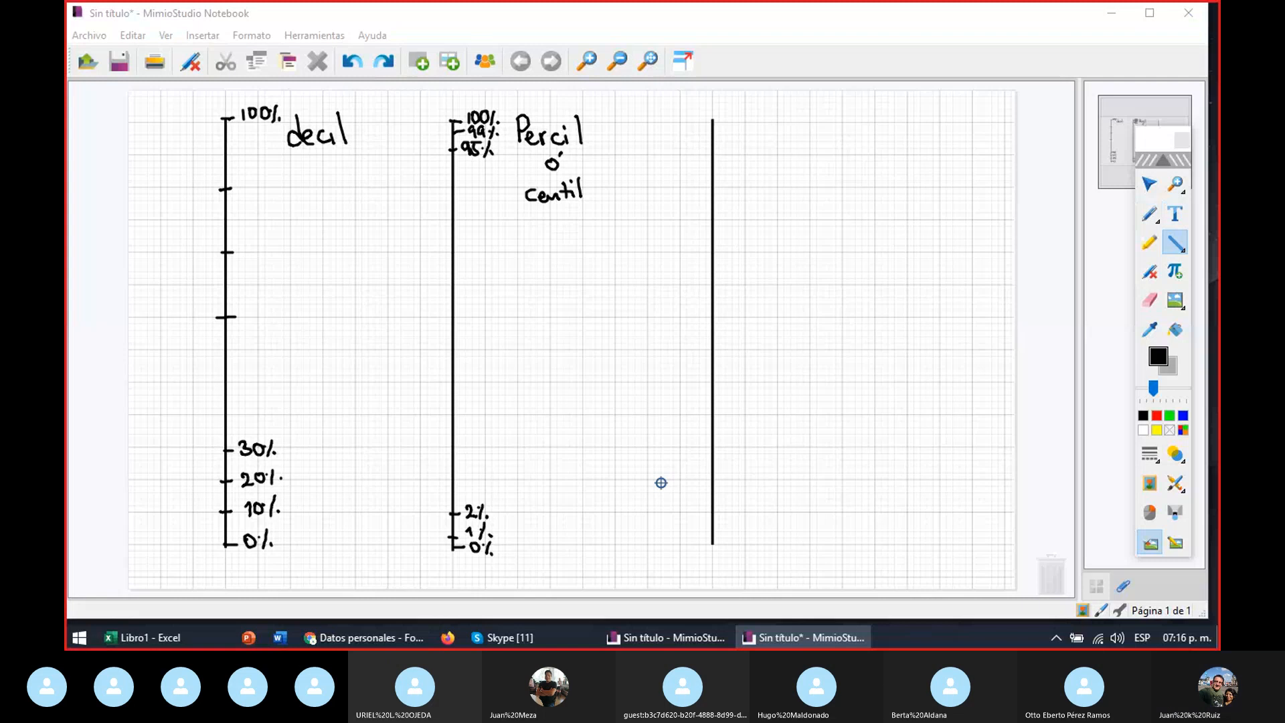
{"action": "left_click_drag", "start_coordinate": [648, 479], "coordinate": [781, 479]}
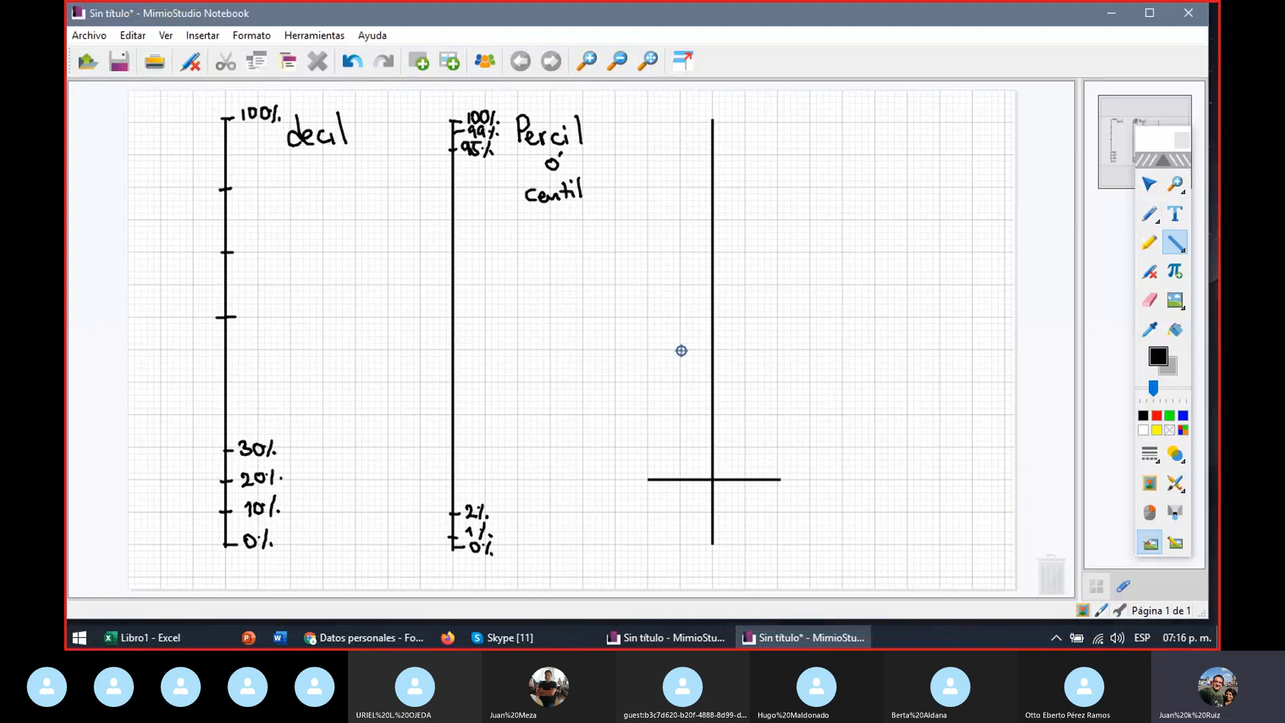
{"action": "left_click_drag", "start_coordinate": [648, 382], "coordinate": [784, 384]}
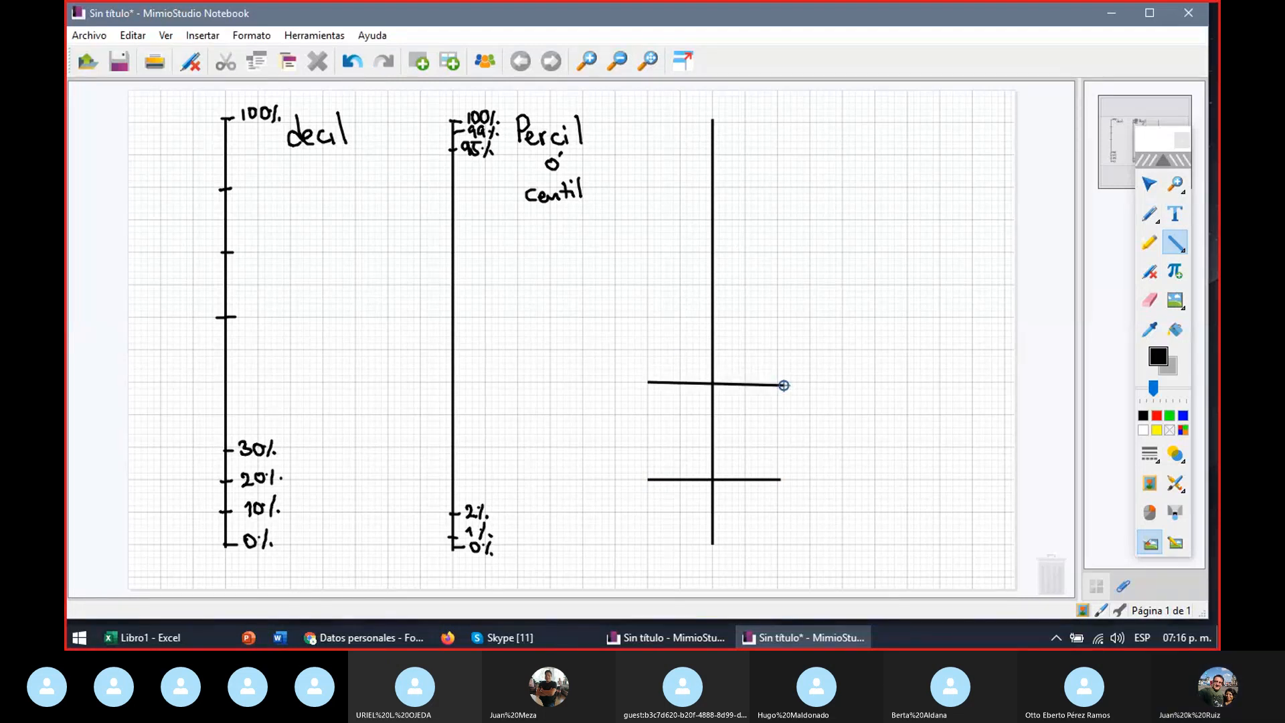
{"action": "left_click_drag", "start_coordinate": [646, 286], "coordinate": [784, 282]}
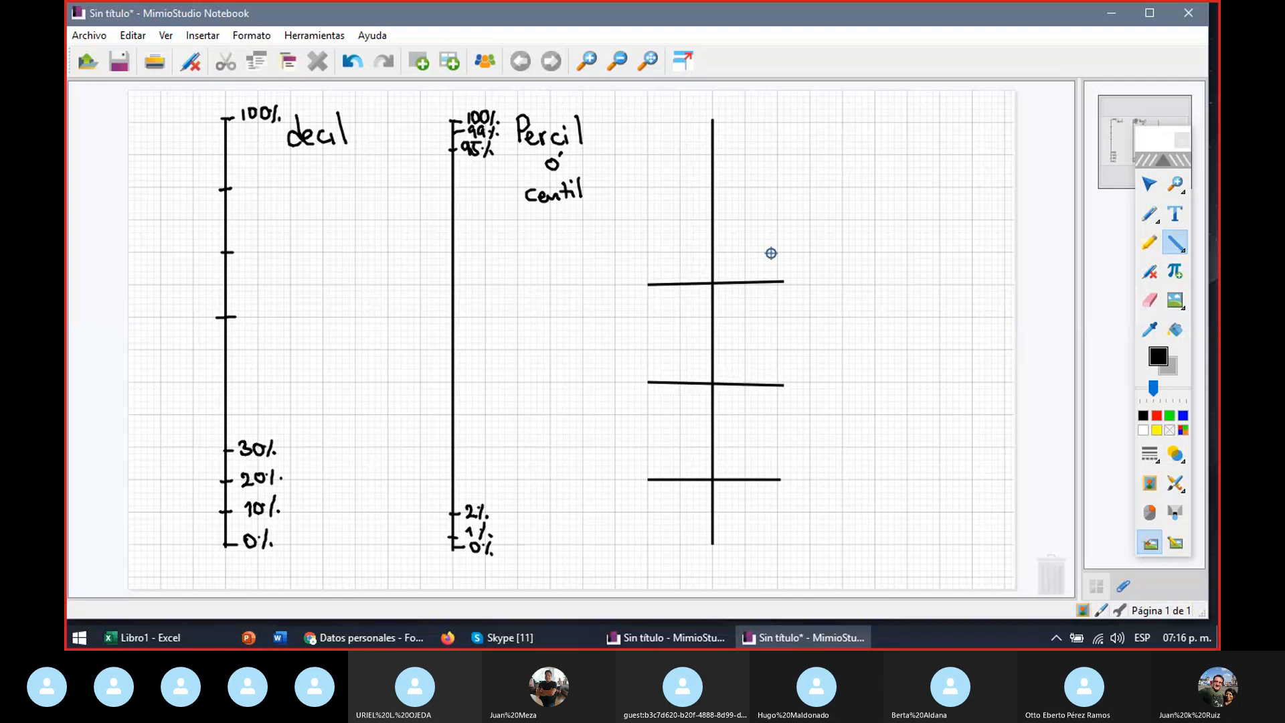
{"action": "left_click_drag", "start_coordinate": [648, 183], "coordinate": [774, 184]}
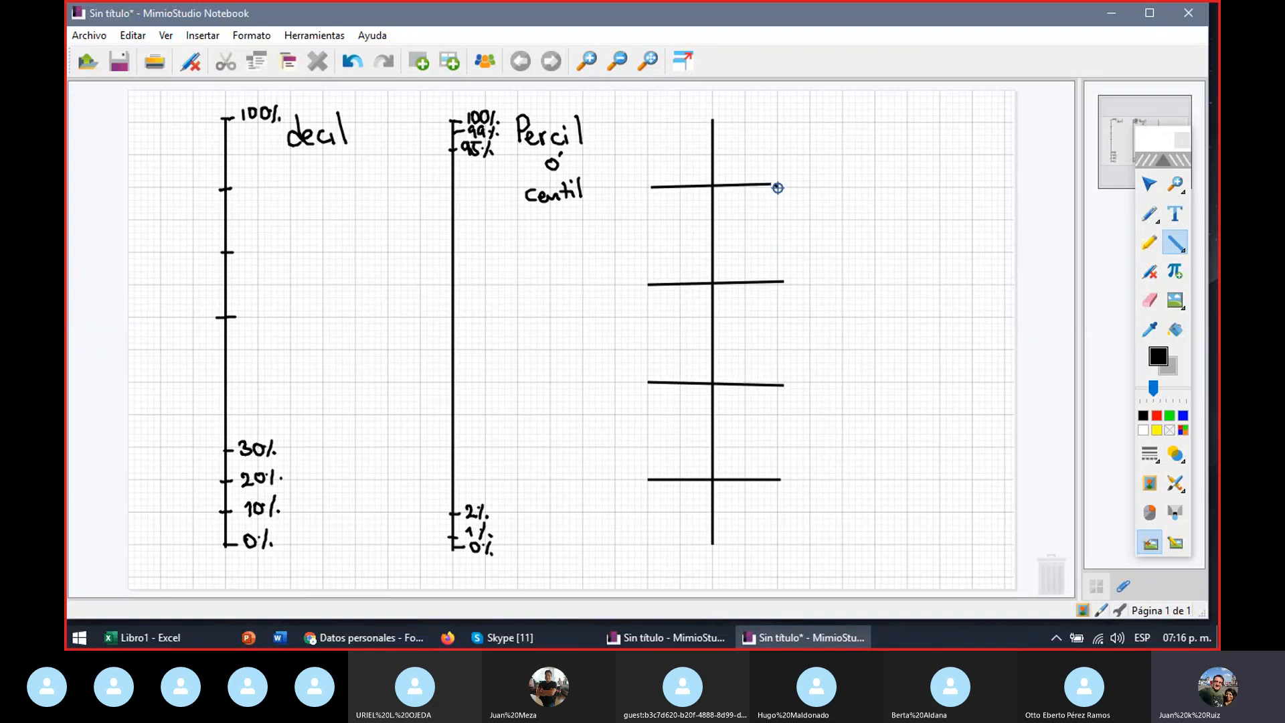
Step: Handwrite "100%" beside the uppermost horizontal line of the third scale and "75%" beside the second with the pen
{"action": "left_click", "coordinate": [1150, 214]}
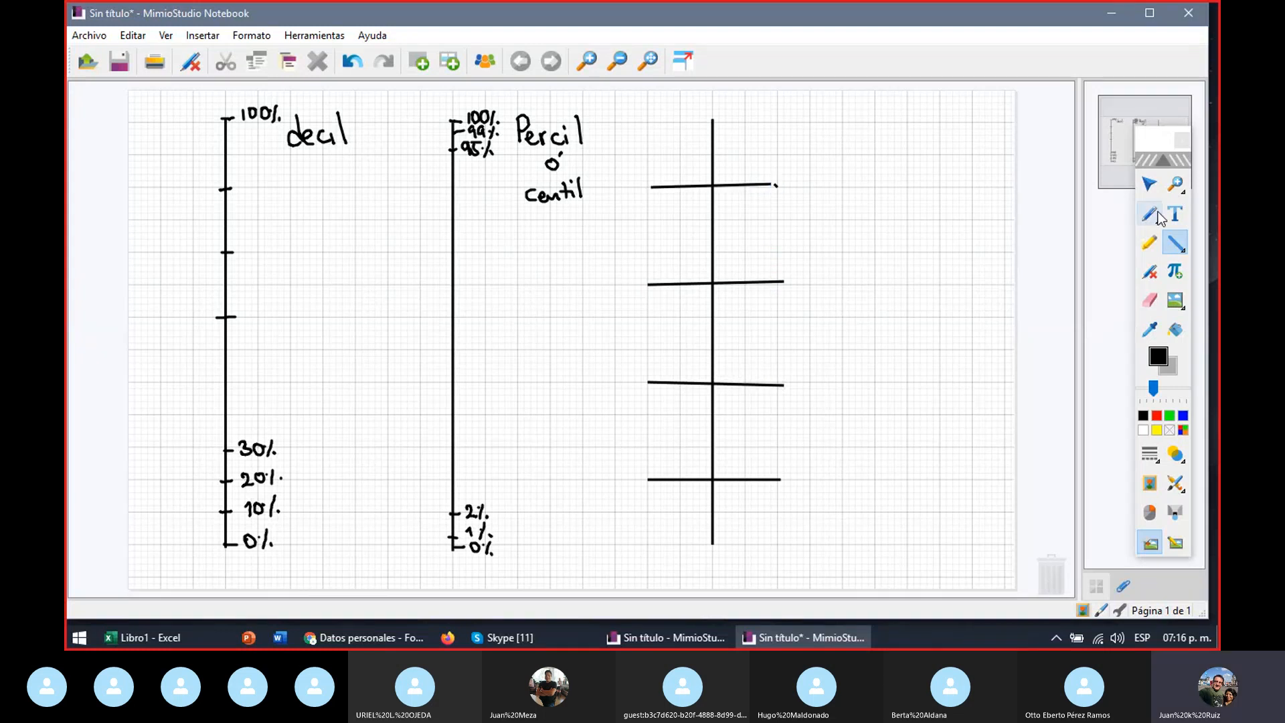
{"action": "left_click", "coordinate": [618, 181]}
{"action": "left_click_drag", "start_coordinate": [619, 177], "coordinate": [620, 188]}
{"action": "left_click_drag", "start_coordinate": [629, 179], "coordinate": [629, 179]}
{"action": "left_click_drag", "start_coordinate": [638, 180], "coordinate": [637, 179]}
{"action": "left_click_drag", "start_coordinate": [650, 176], "coordinate": [643, 188]}
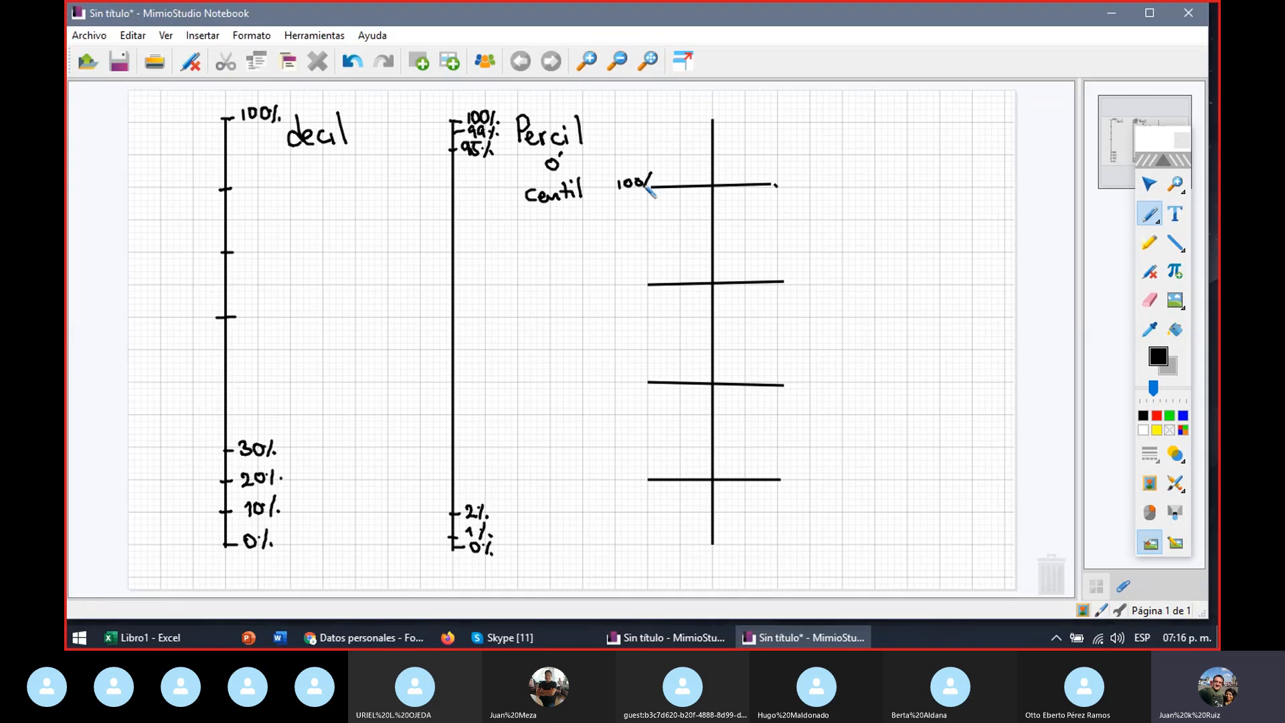
{"action": "left_click_drag", "start_coordinate": [609, 277], "coordinate": [616, 289]}
{"action": "mouse_move", "coordinate": [623, 279]}
{"action": "left_mouse_down"}
{"action": "mouse_move", "coordinate": [633, 289]}
{"action": "mouse_move", "coordinate": [635, 275]}
{"action": "left_mouse_up"}
{"action": "left_click_drag", "start_coordinate": [645, 270], "coordinate": [638, 291]}
Step: Handwrite "50%" beside the third horizontal line of the scale and "25" beside the fourth
{"action": "mouse_move", "coordinate": [606, 374]}
{"action": "left_mouse_down"}
{"action": "mouse_move", "coordinate": [606, 390]}
{"action": "mouse_move", "coordinate": [624, 375]}
{"action": "left_mouse_up"}
{"action": "left_click_drag", "start_coordinate": [639, 373], "coordinate": [633, 390]}
{"action": "left_click", "coordinate": [641, 386]}
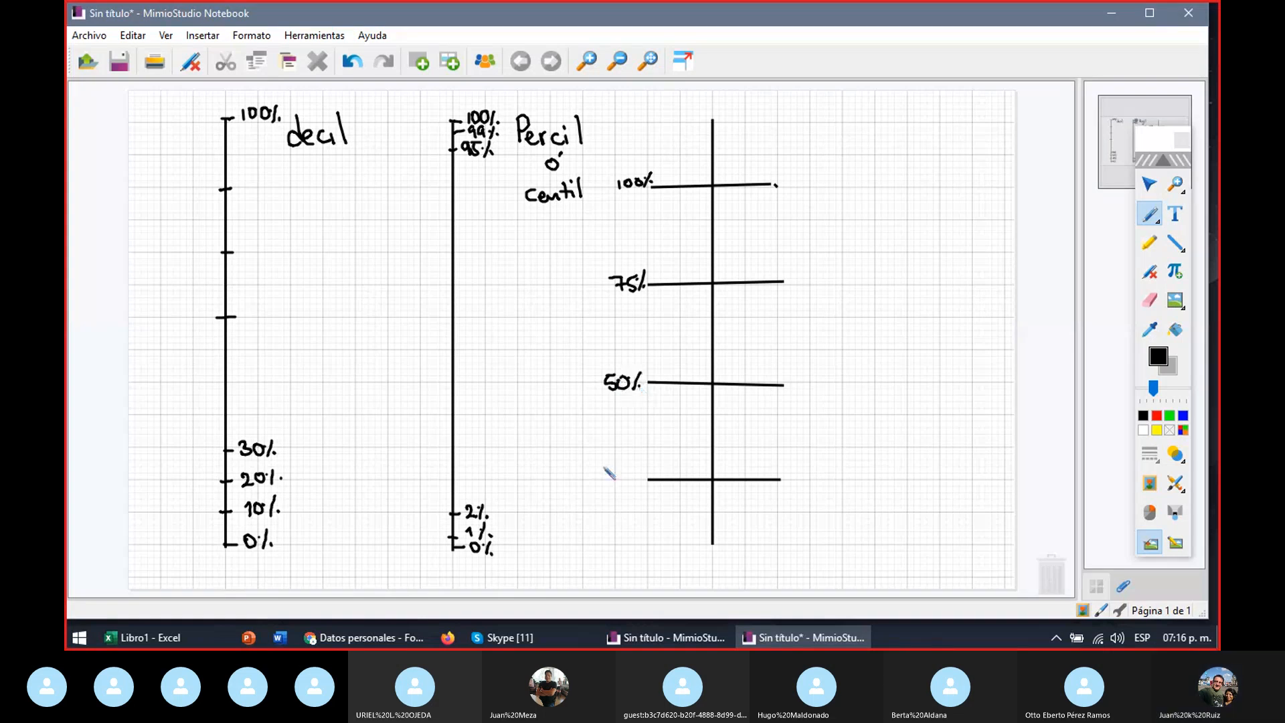
{"action": "left_click_drag", "start_coordinate": [605, 472], "coordinate": [621, 485]}
{"action": "left_click_drag", "start_coordinate": [625, 470], "coordinate": [635, 469]}
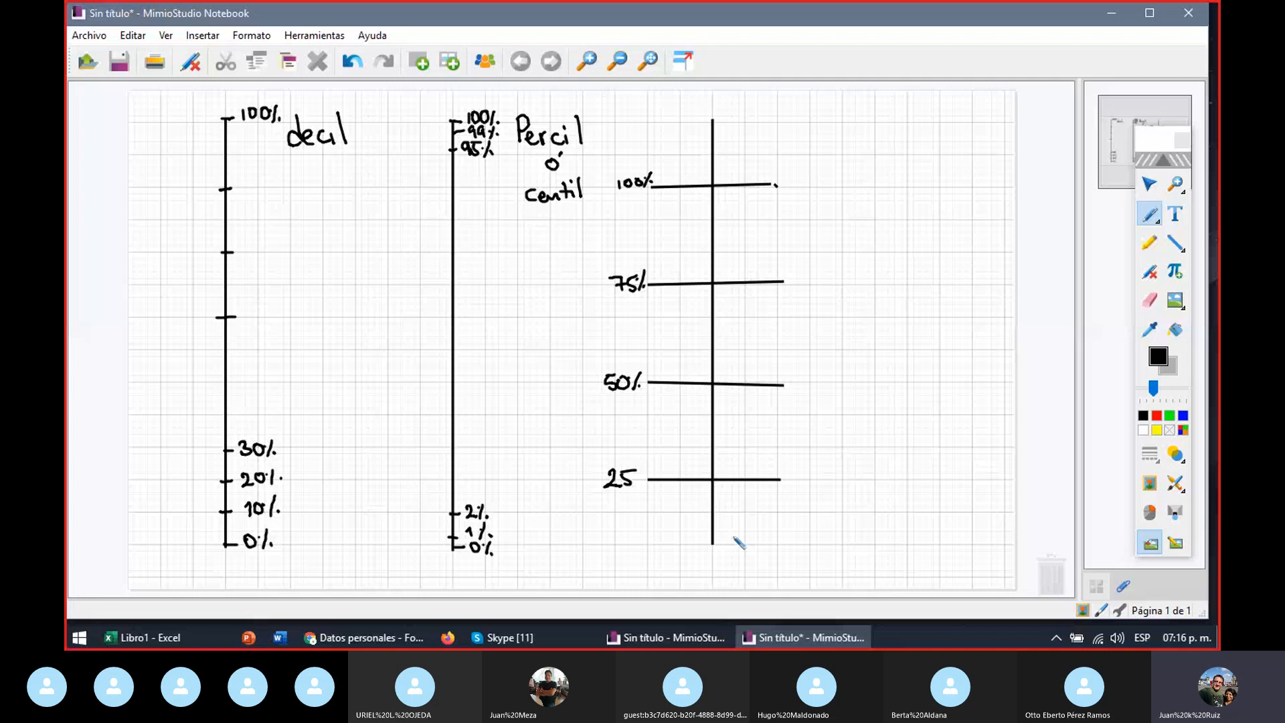
Step: Draw a horizontal straight line across the foot of the third vertical line and handwrite "0%" beside it
{"action": "left_click", "coordinate": [1175, 243]}
{"action": "left_click_drag", "start_coordinate": [639, 544], "coordinate": [783, 544]}
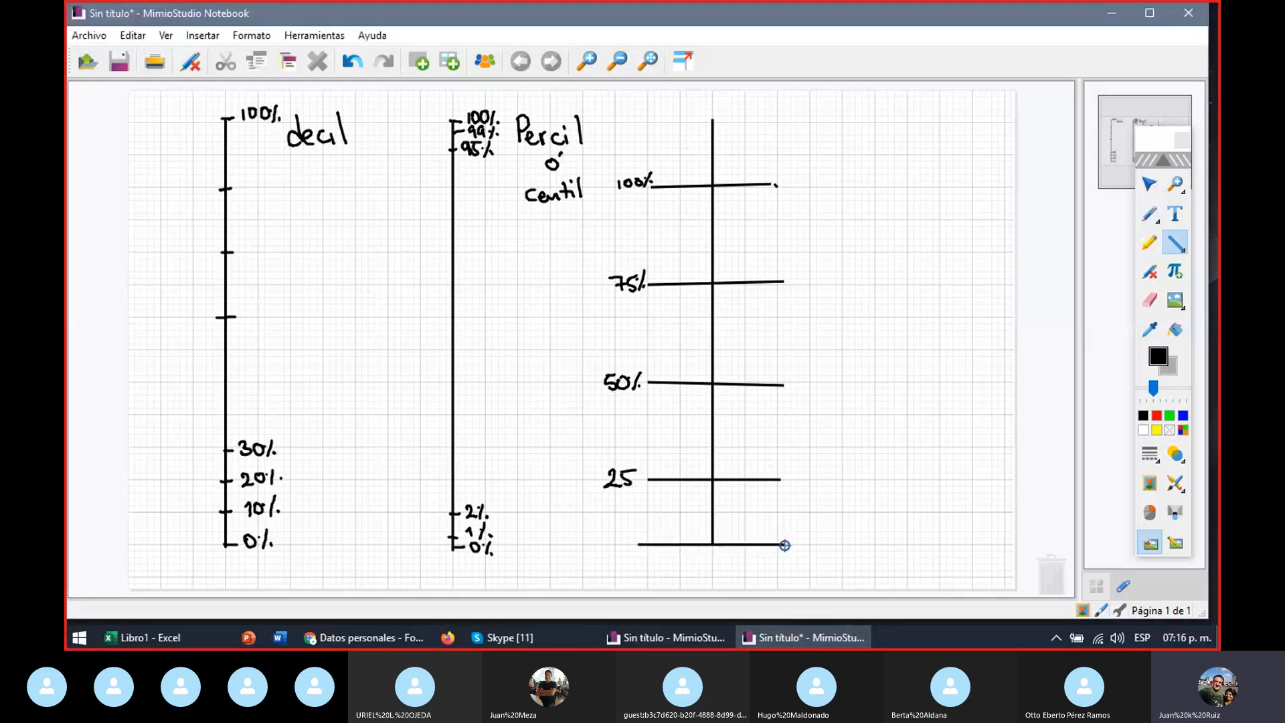
{"action": "key", "text": "p"}
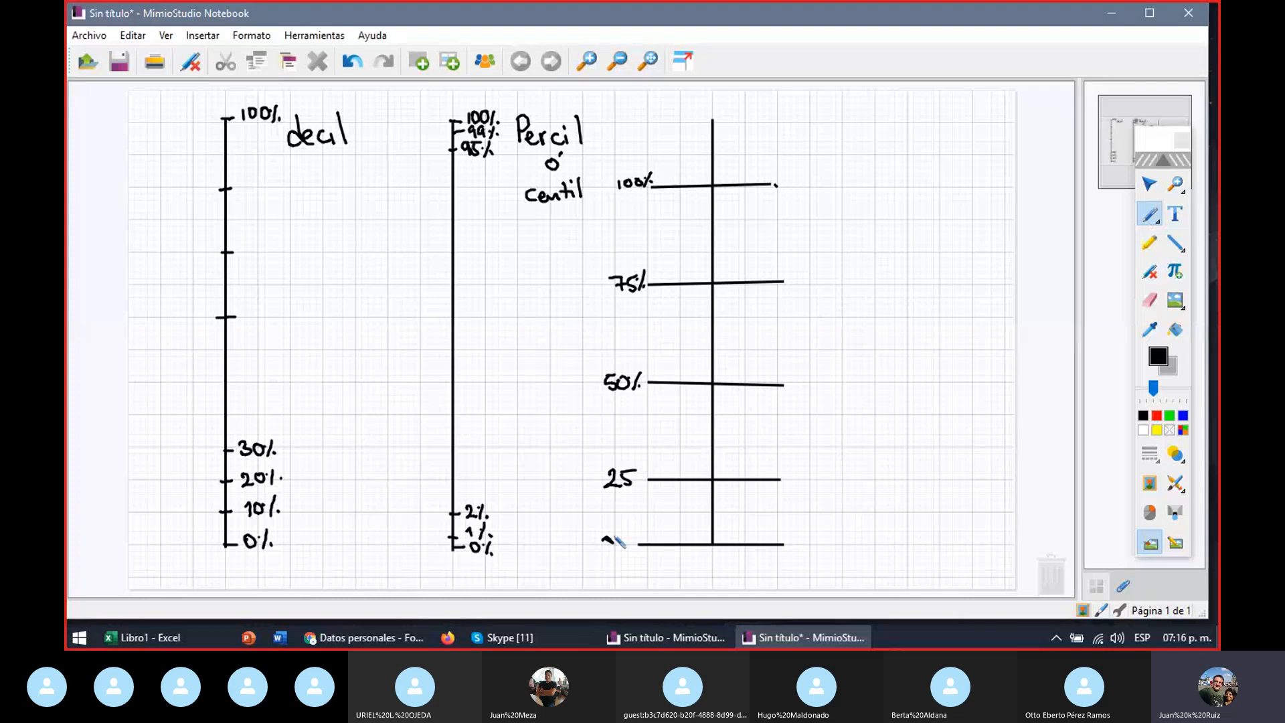
{"action": "left_click_drag", "start_coordinate": [613, 539], "coordinate": [621, 545]}
Step: Shorten the third vertical line so its upper end meets the 100% line, and handwrite "cuarti" above and to the right of the scale
{"action": "left_click", "coordinate": [1149, 184]}
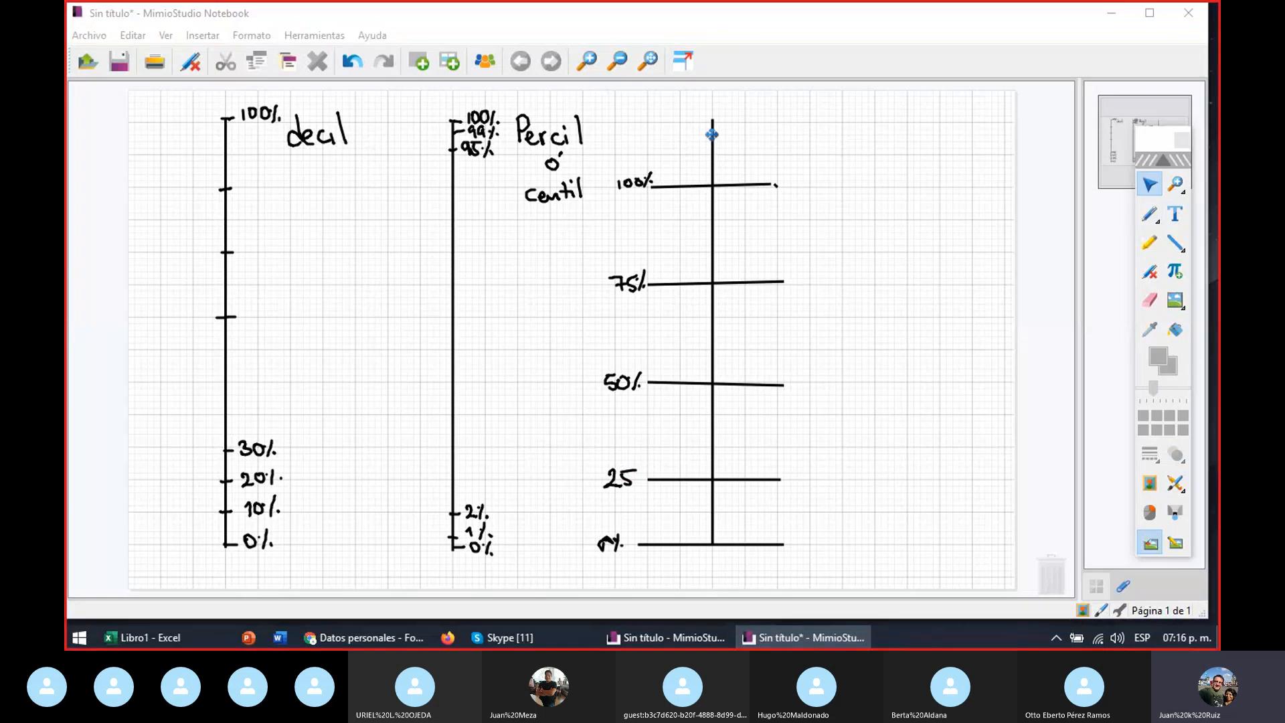
{"action": "left_click", "coordinate": [711, 135]}
{"action": "left_click_drag", "start_coordinate": [712, 118], "coordinate": [712, 181]}
{"action": "left_click", "coordinate": [1149, 214]}
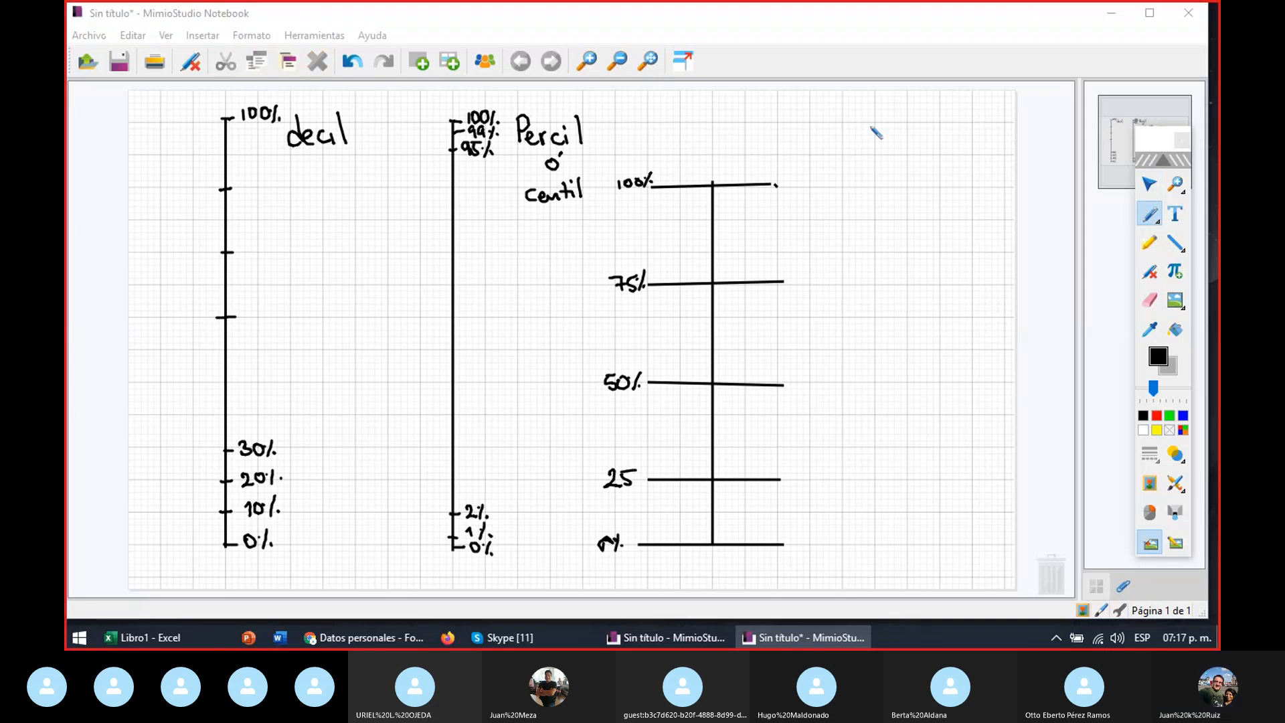
{"action": "left_click_drag", "start_coordinate": [859, 145], "coordinate": [939, 137]}
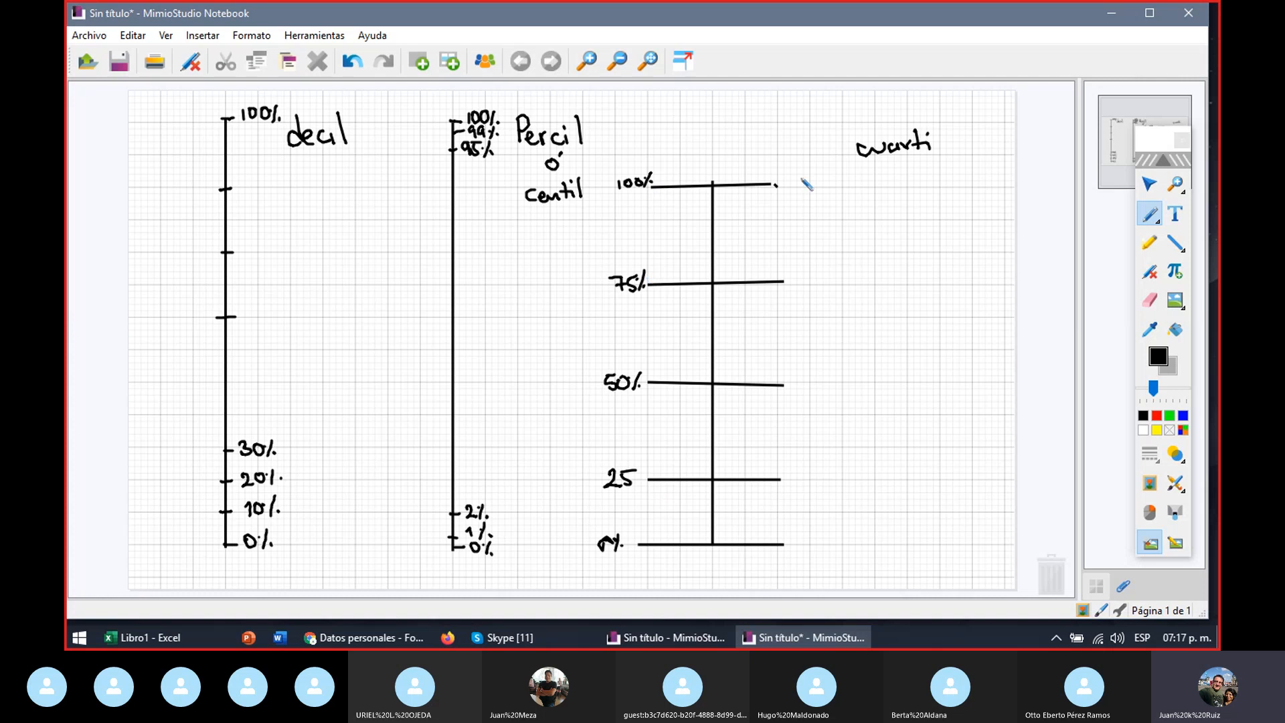
{"action": "mouse_move", "coordinate": [785, 194]}
{"action": "left_mouse_down"}
{"action": "mouse_move", "coordinate": [796, 172]}
{"action": "mouse_move", "coordinate": [803, 194]}
{"action": "mouse_move", "coordinate": [821, 175]}
{"action": "mouse_move", "coordinate": [833, 189]}
{"action": "left_mouse_up"}
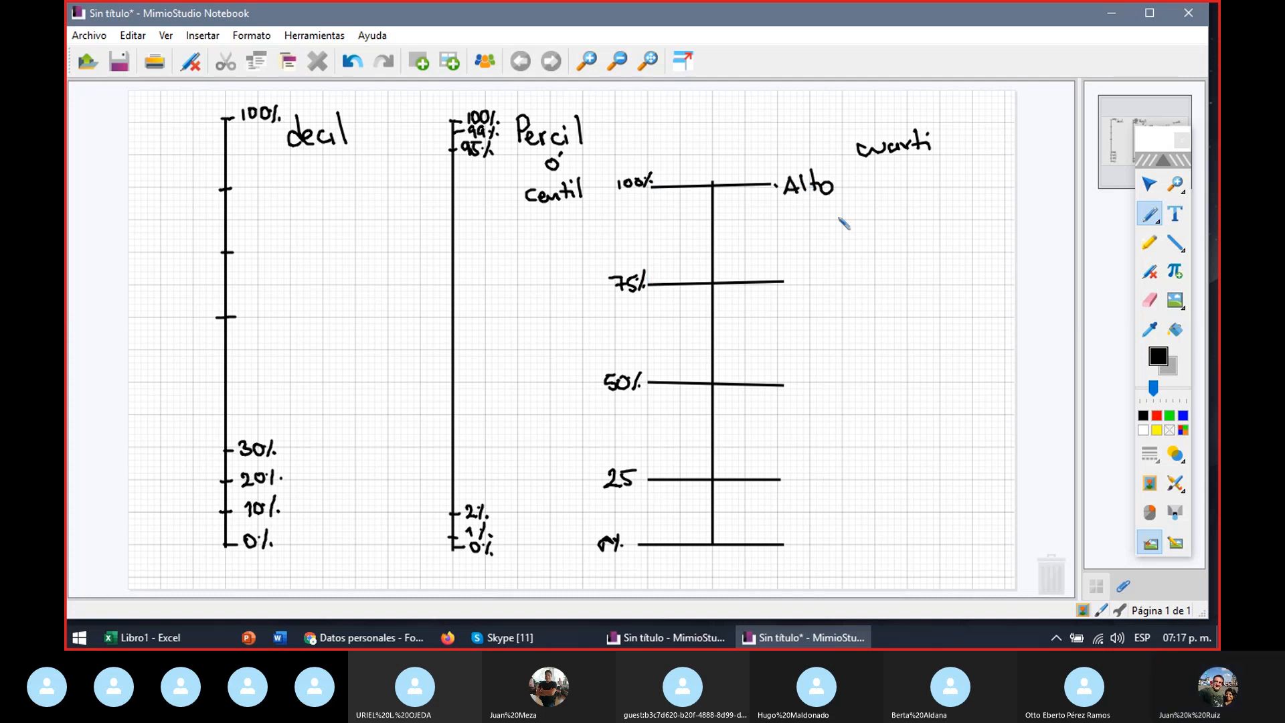
{"action": "mouse_move", "coordinate": [794, 268]}
{"action": "left_mouse_down"}
{"action": "mouse_move", "coordinate": [796, 285]}
{"action": "mouse_move", "coordinate": [831, 269]}
{"action": "mouse_move", "coordinate": [900, 292]}
{"action": "left_mouse_up"}
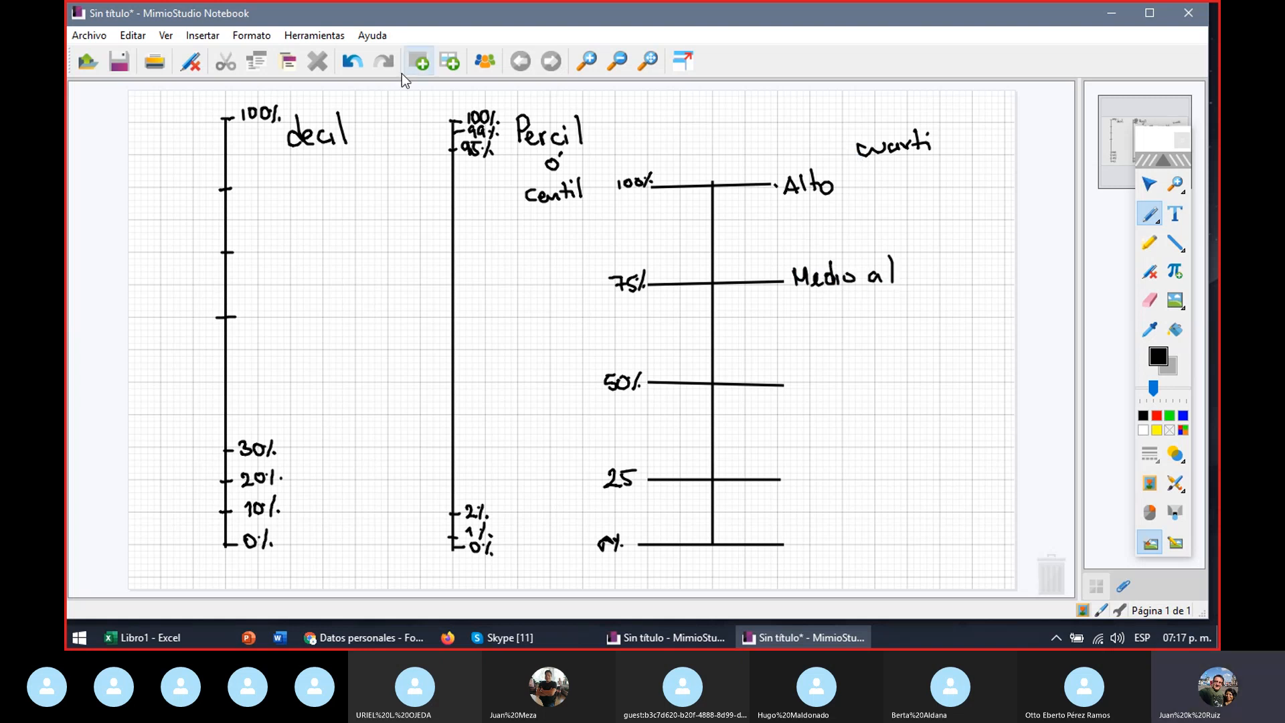
{"action": "left_click", "coordinate": [357, 64]}
{"action": "left_click", "coordinate": [358, 64]}
{"action": "left_click", "coordinate": [354, 65]}
{"action": "left_click", "coordinate": [350, 66]}
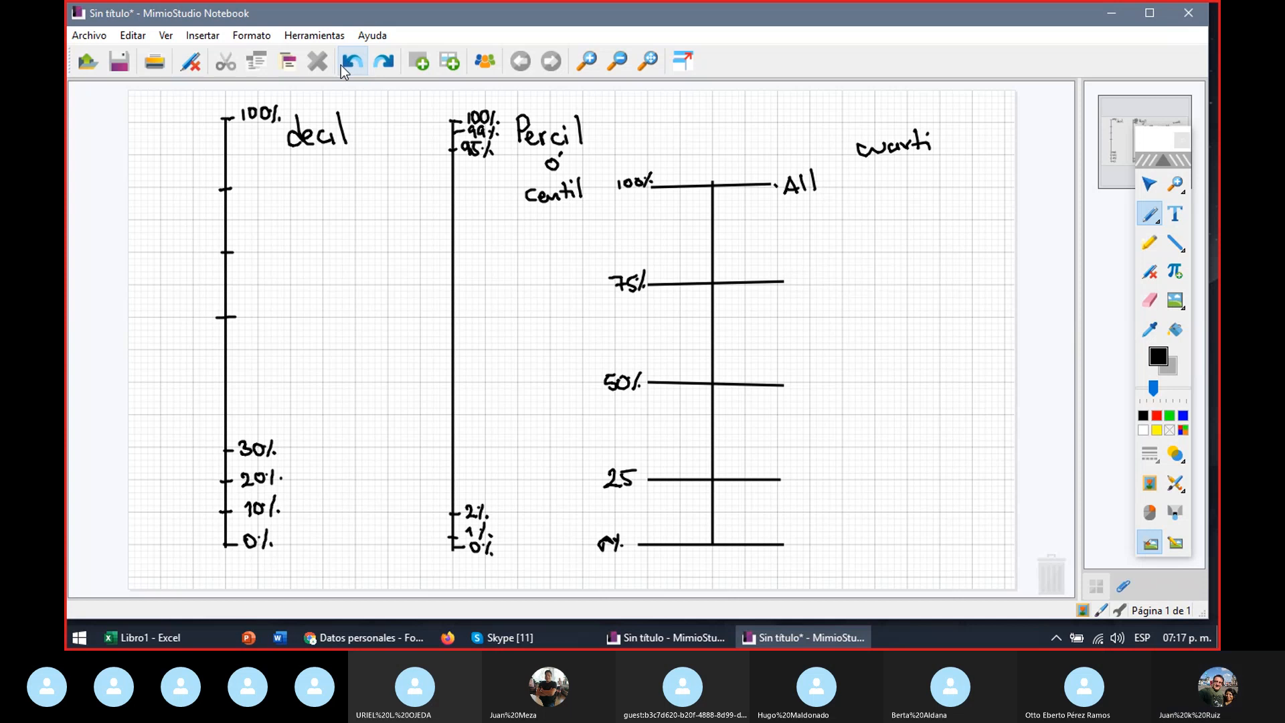
{"action": "left_click", "coordinate": [345, 71]}
{"action": "left_click", "coordinate": [345, 69]}
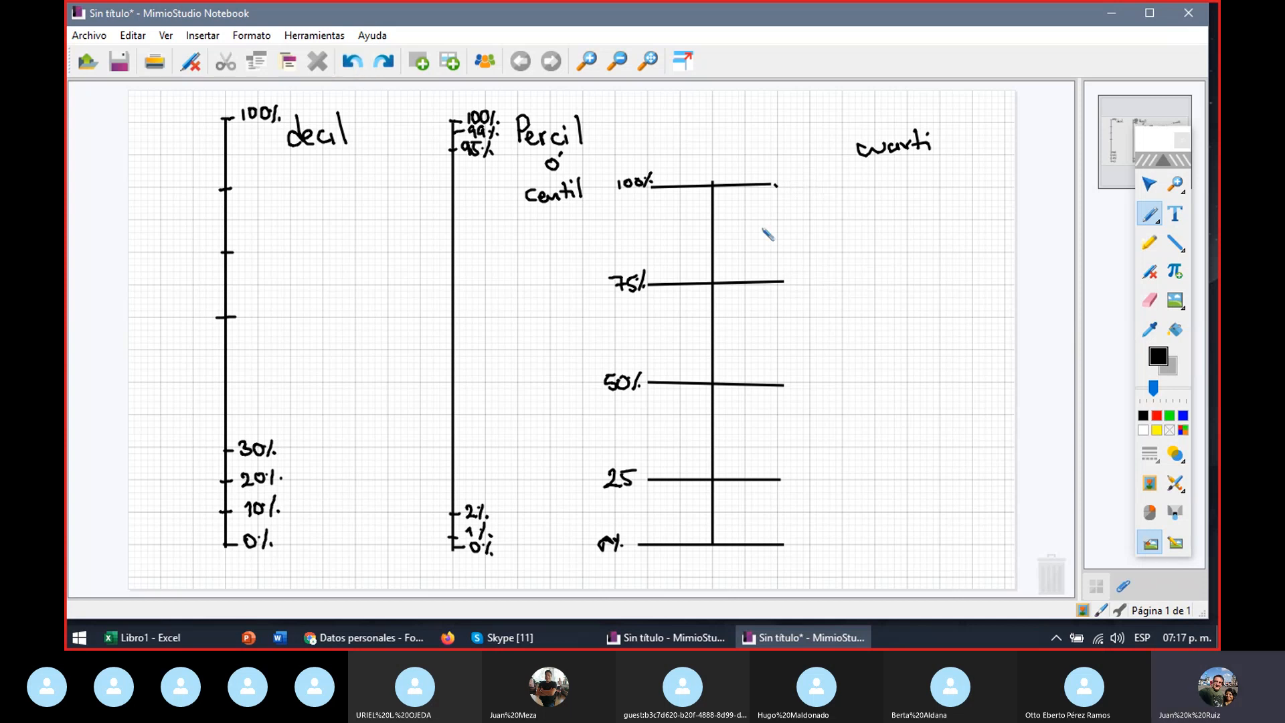
Step: Handwrite "Alto" in the band between the 100% and 75% lines and "Medio Alto" between the 75% and 50% lines
{"action": "left_click_drag", "start_coordinate": [764, 230], "coordinate": [807, 224]}
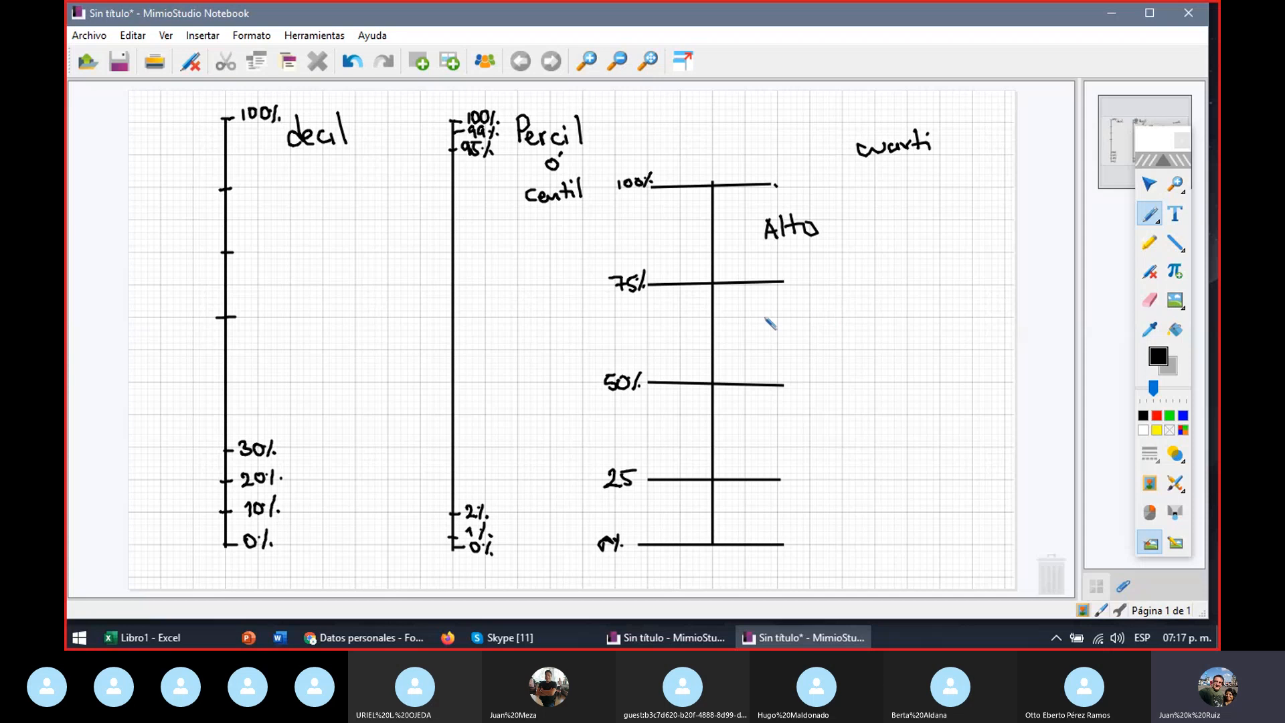
{"action": "left_click_drag", "start_coordinate": [757, 341], "coordinate": [797, 340]}
{"action": "left_click_drag", "start_coordinate": [811, 326], "coordinate": [811, 340]}
{"action": "left_click_drag", "start_coordinate": [820, 328], "coordinate": [821, 340]}
{"action": "mouse_move", "coordinate": [836, 321]}
{"action": "left_mouse_down"}
{"action": "mouse_move", "coordinate": [873, 312]}
{"action": "mouse_move", "coordinate": [882, 333]}
{"action": "left_mouse_up"}
{"action": "left_click_drag", "start_coordinate": [867, 325], "coordinate": [889, 333]}
{"action": "left_click_drag", "start_coordinate": [898, 309], "coordinate": [900, 332]}
{"action": "left_click_drag", "start_coordinate": [894, 320], "coordinate": [915, 317]}
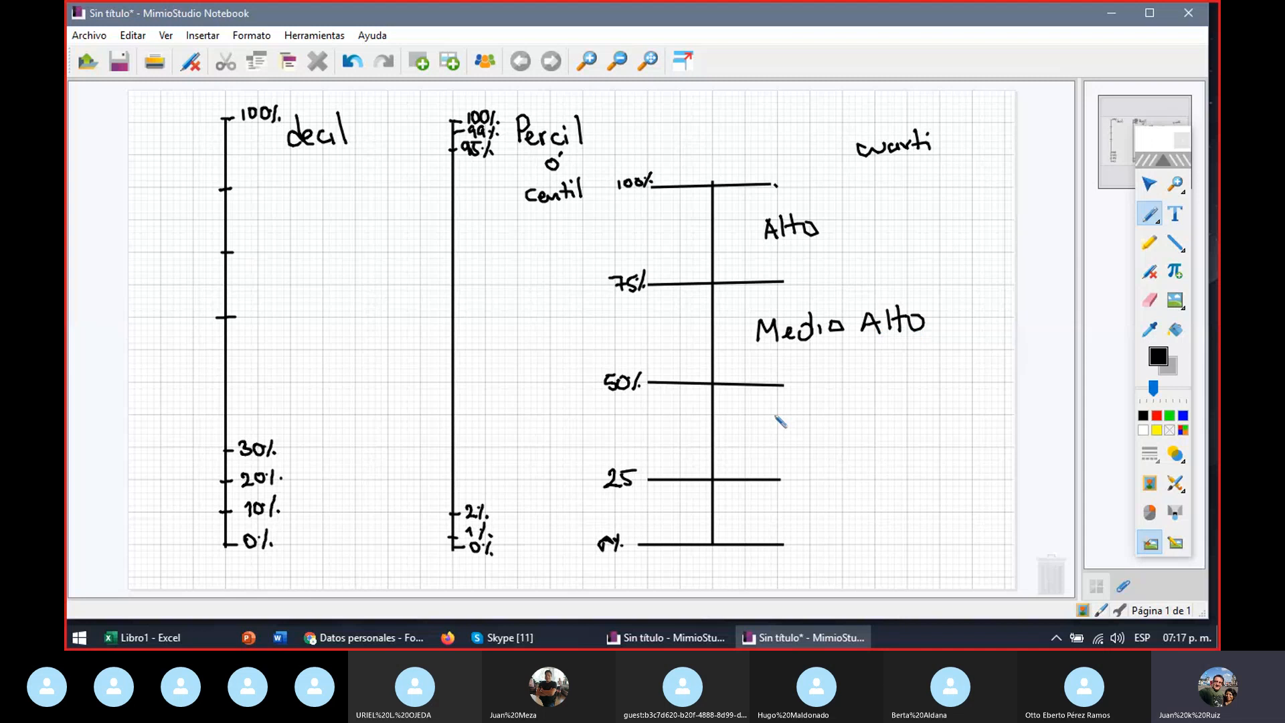
Step: Handwrite "Medio Bajo" in the band between the 50% and 25% lines and "Bajo" between the 25% and 0% lines
{"action": "left_click_drag", "start_coordinate": [759, 436], "coordinate": [844, 430]}
{"action": "left_click_drag", "start_coordinate": [869, 411], "coordinate": [873, 435]}
{"action": "left_click_drag", "start_coordinate": [894, 426], "coordinate": [902, 443]}
{"action": "left_click_drag", "start_coordinate": [915, 423], "coordinate": [913, 435]}
{"action": "mouse_move", "coordinate": [782, 495]}
{"action": "left_mouse_down"}
{"action": "mouse_move", "coordinate": [780, 514]}
{"action": "mouse_move", "coordinate": [814, 525]}
{"action": "mouse_move", "coordinate": [835, 506]}
{"action": "left_mouse_up"}
{"action": "left_click", "coordinate": [819, 498]}
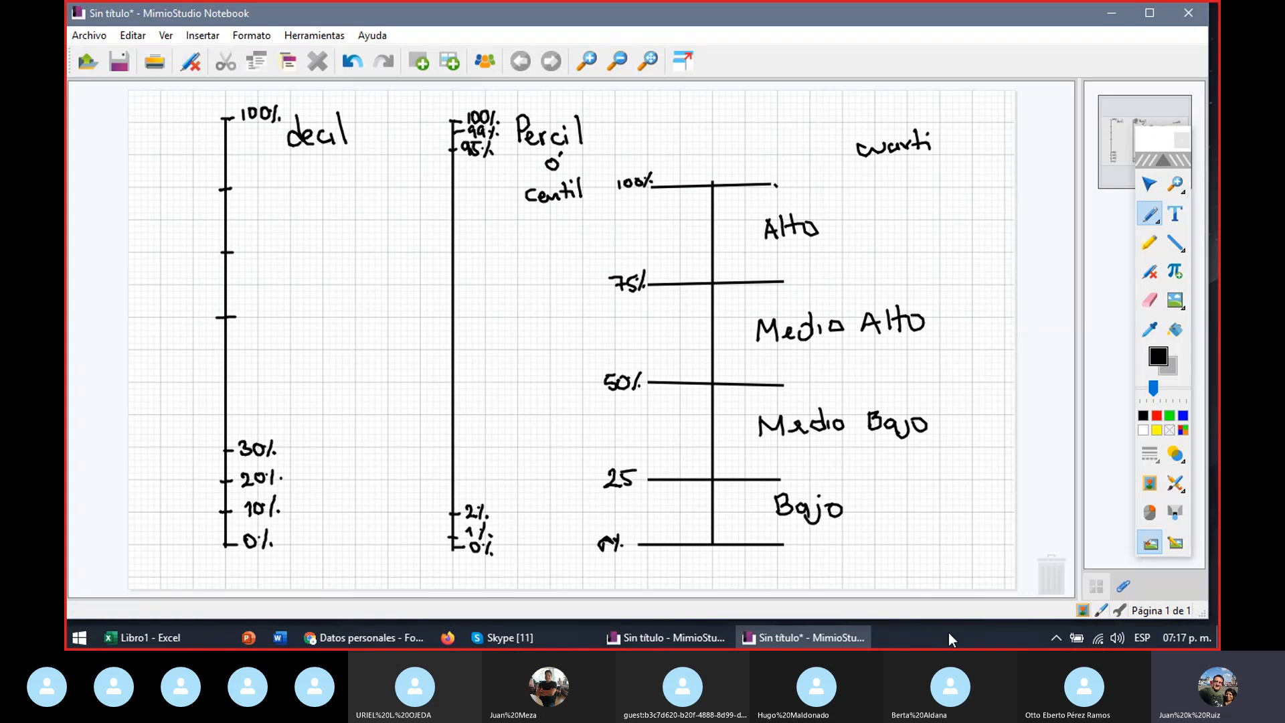
Step: Switch to Chrome and search Google in a new tab for "ejemplos de aplicacion de los cuartiles"
{"action": "left_click", "coordinate": [400, 635]}
{"action": "left_click", "coordinate": [493, 15]}
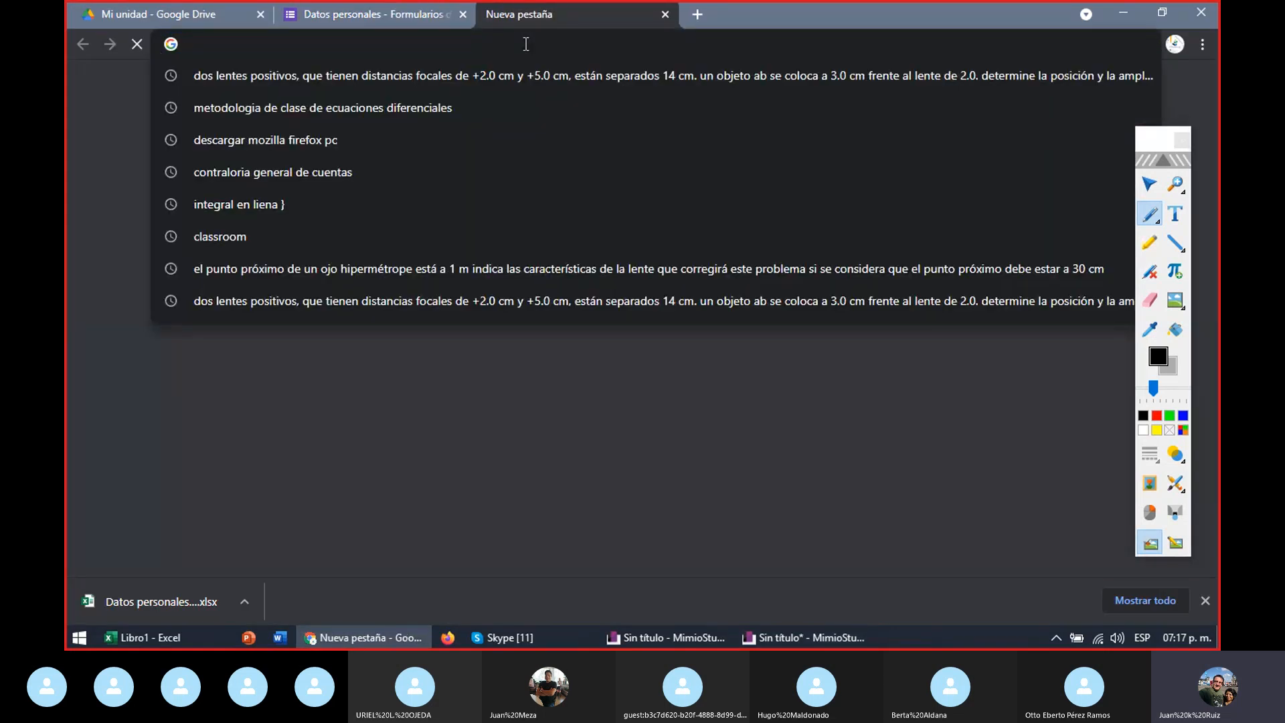
{"action": "type", "text": "not"}
{"action": "key", "text": "BackSpace"}
{"action": "key", "text": "BackSpace"}
{"action": "key", "text": "BackSpace"}
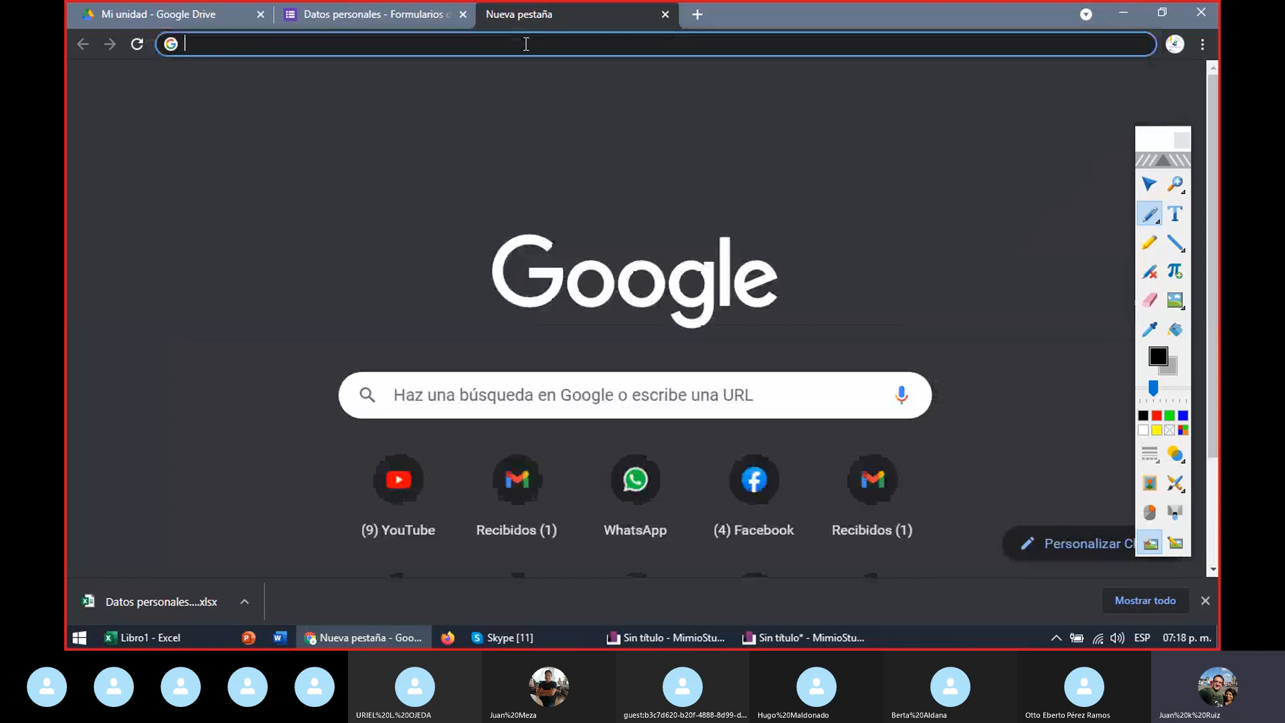
{"action": "type", "text": "ejempl"}
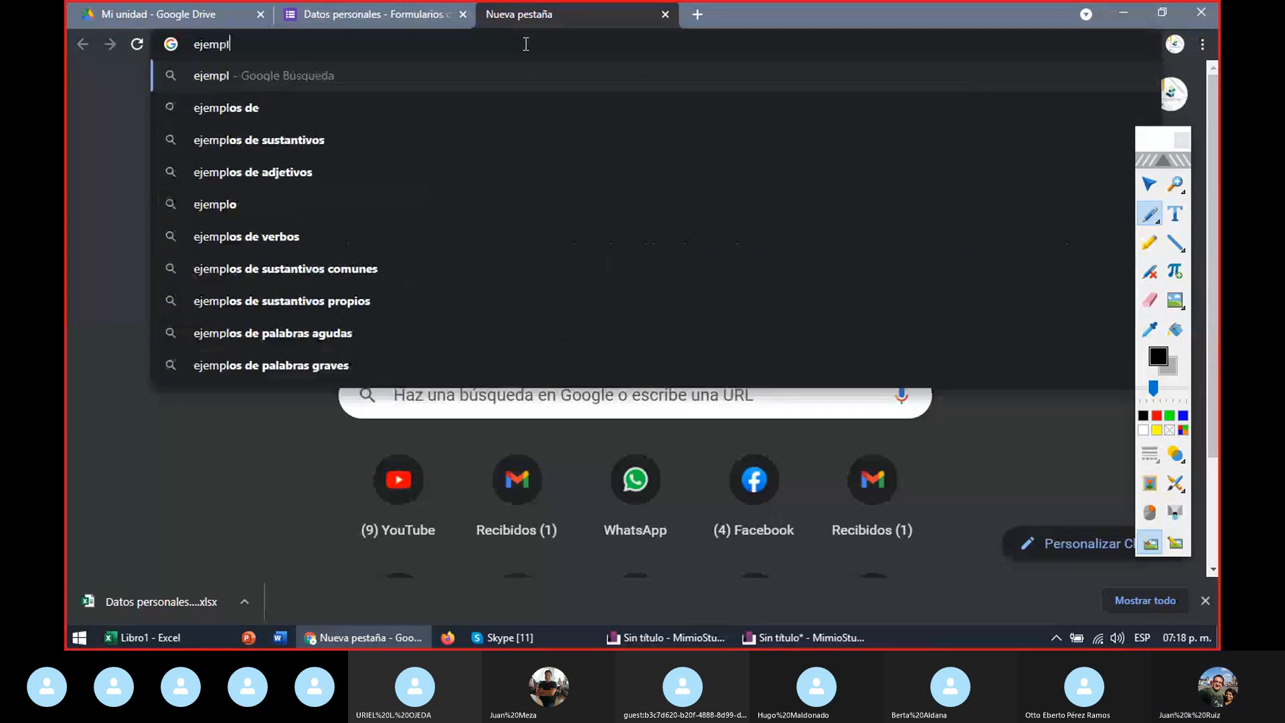
{"action": "type", "text": "os de ap"}
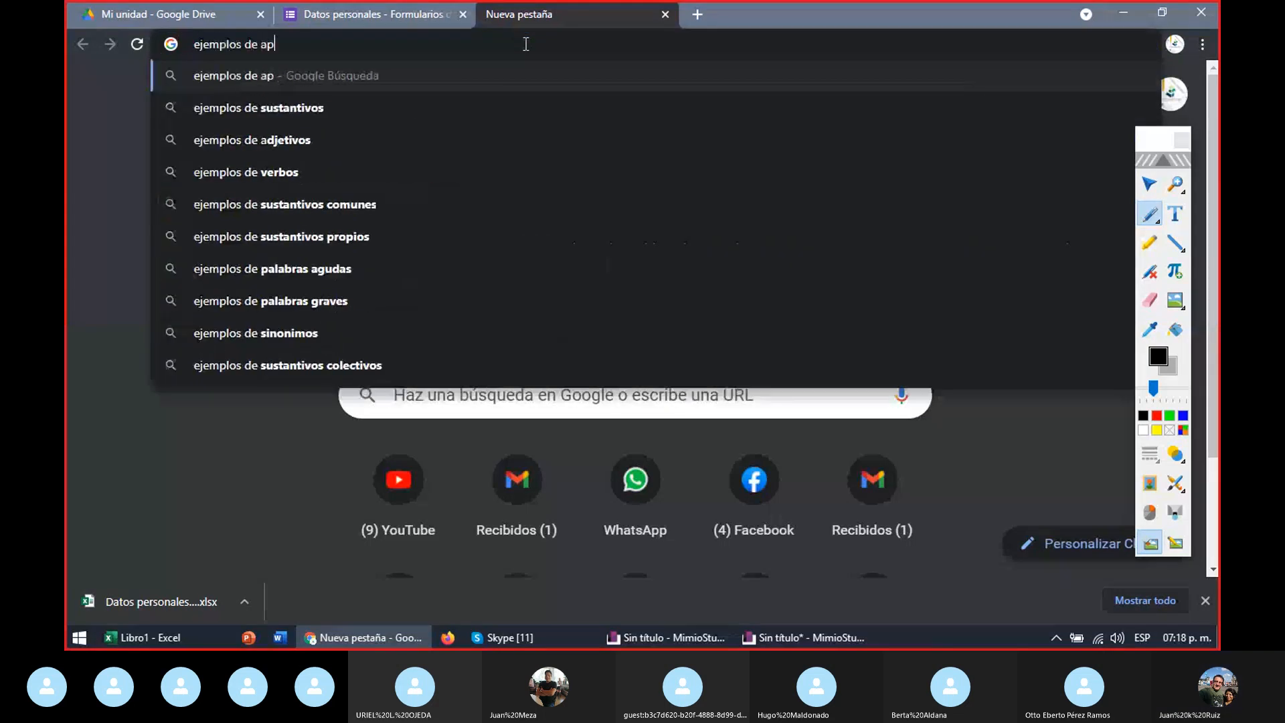
{"action": "type", "text": "licacion de l"}
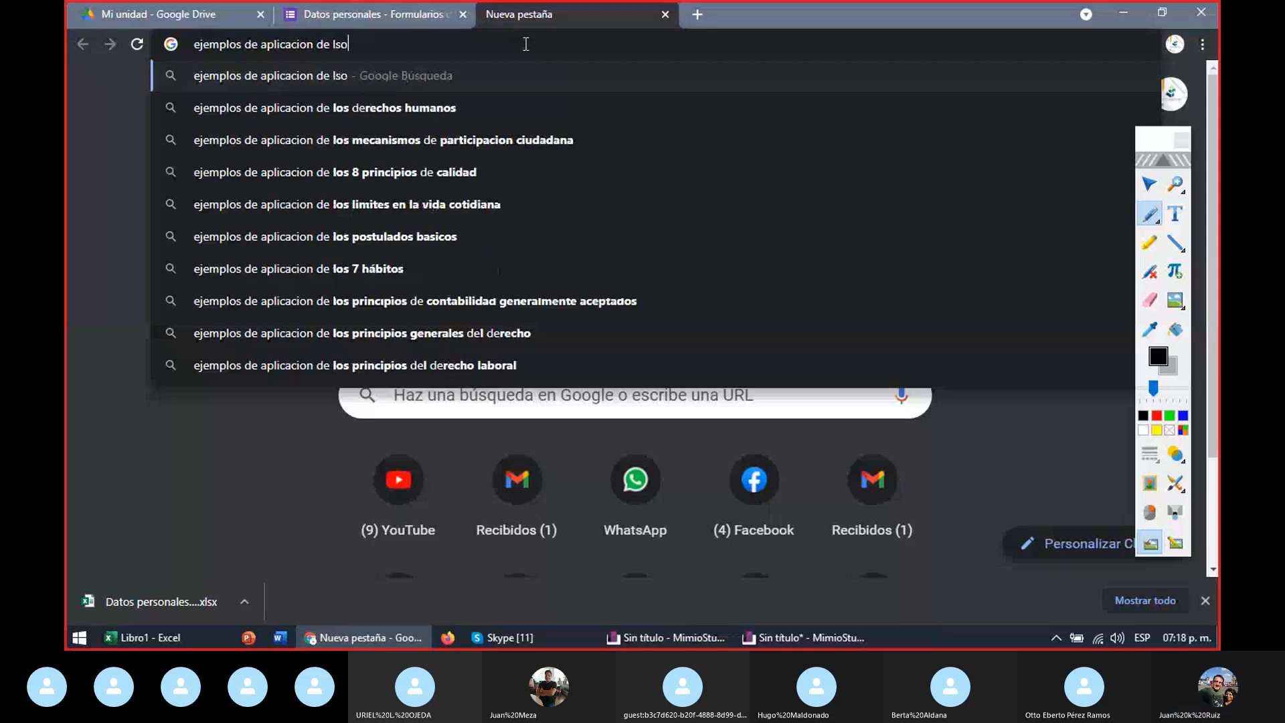
{"action": "type", "text": "os cuart"}
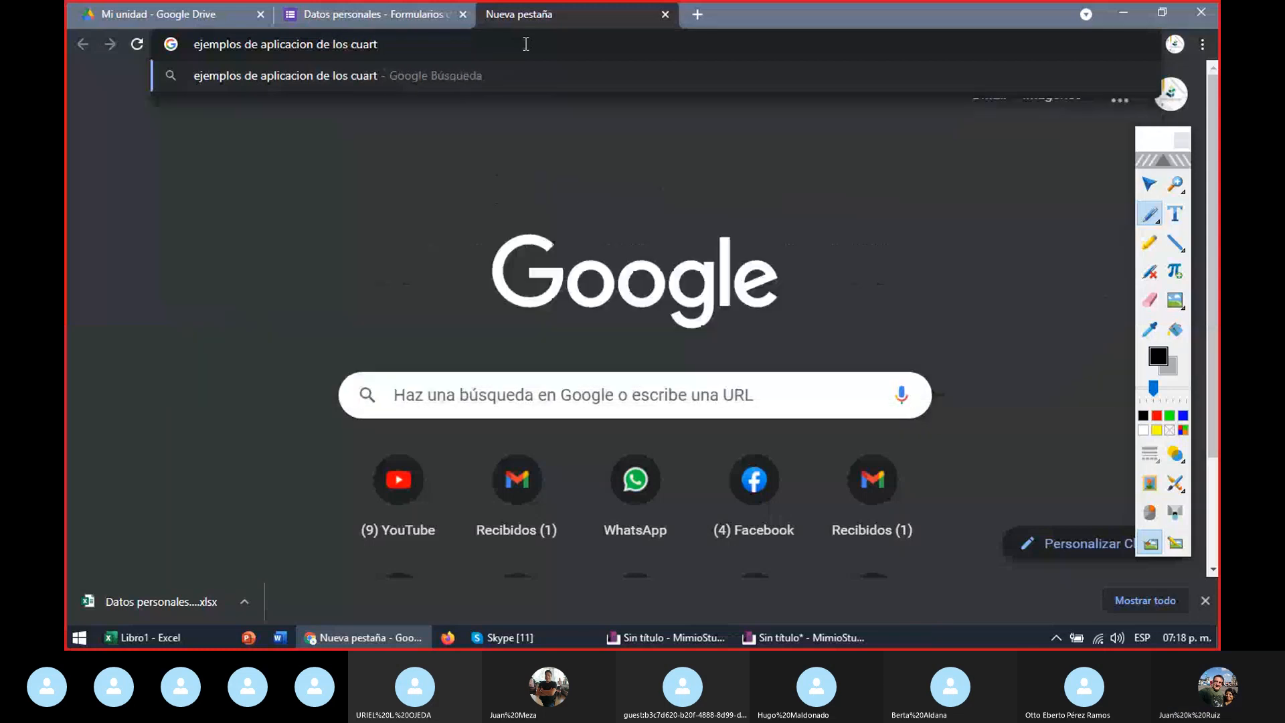
{"action": "type", "text": "iles"}
{"action": "key", "text": "Return"}
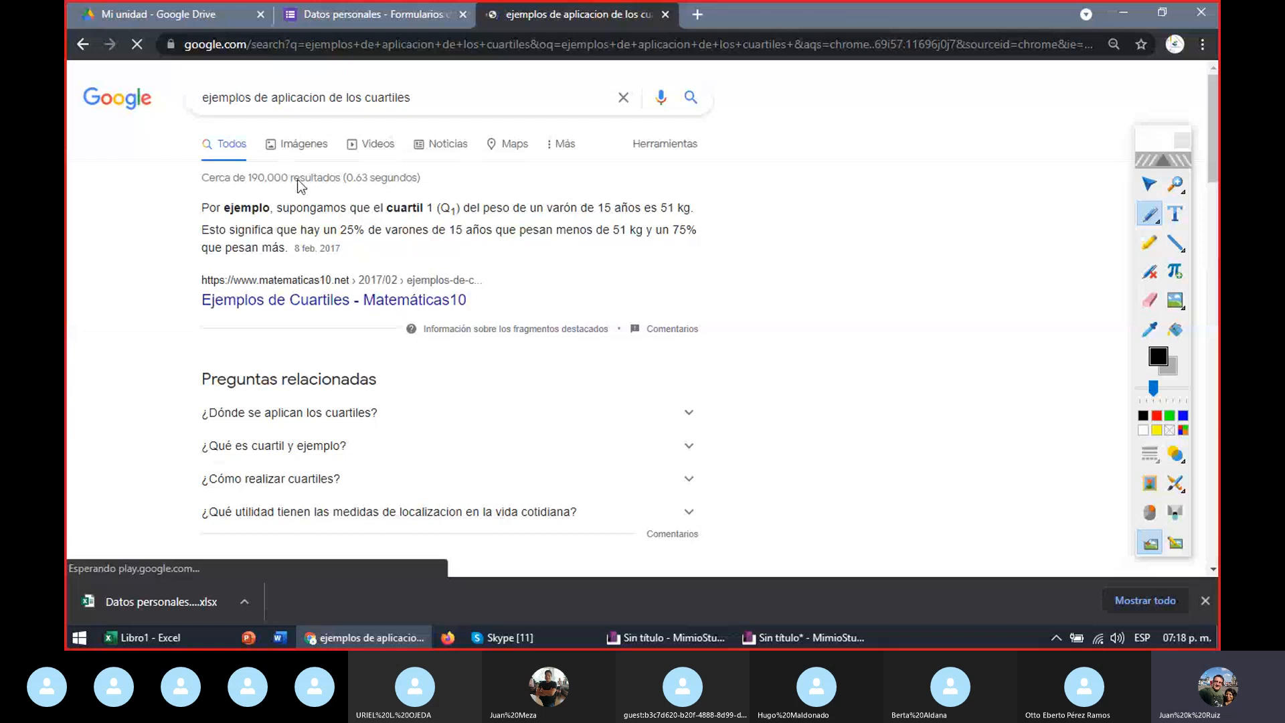
Step: Show the image results for the quartile search and look through them for application examples
{"action": "left_click", "coordinate": [301, 147]}
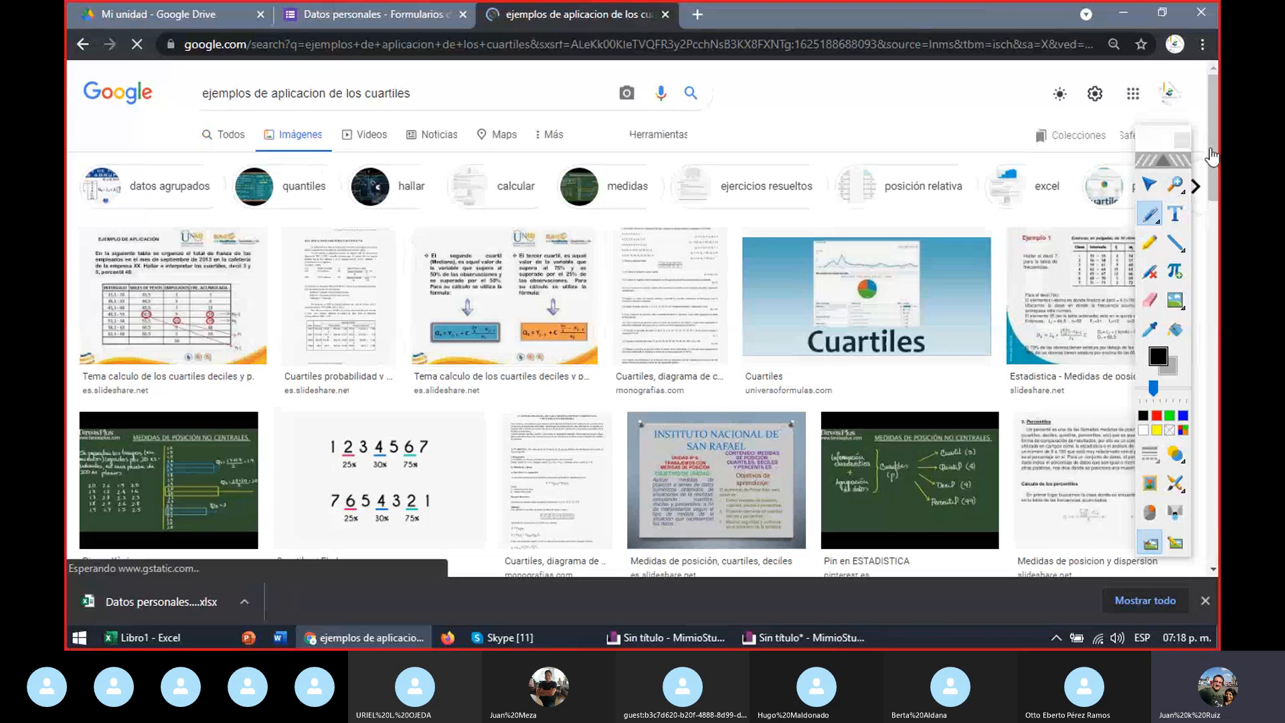
{"action": "left_click_drag", "start_coordinate": [1211, 156], "coordinate": [1217, 563]}
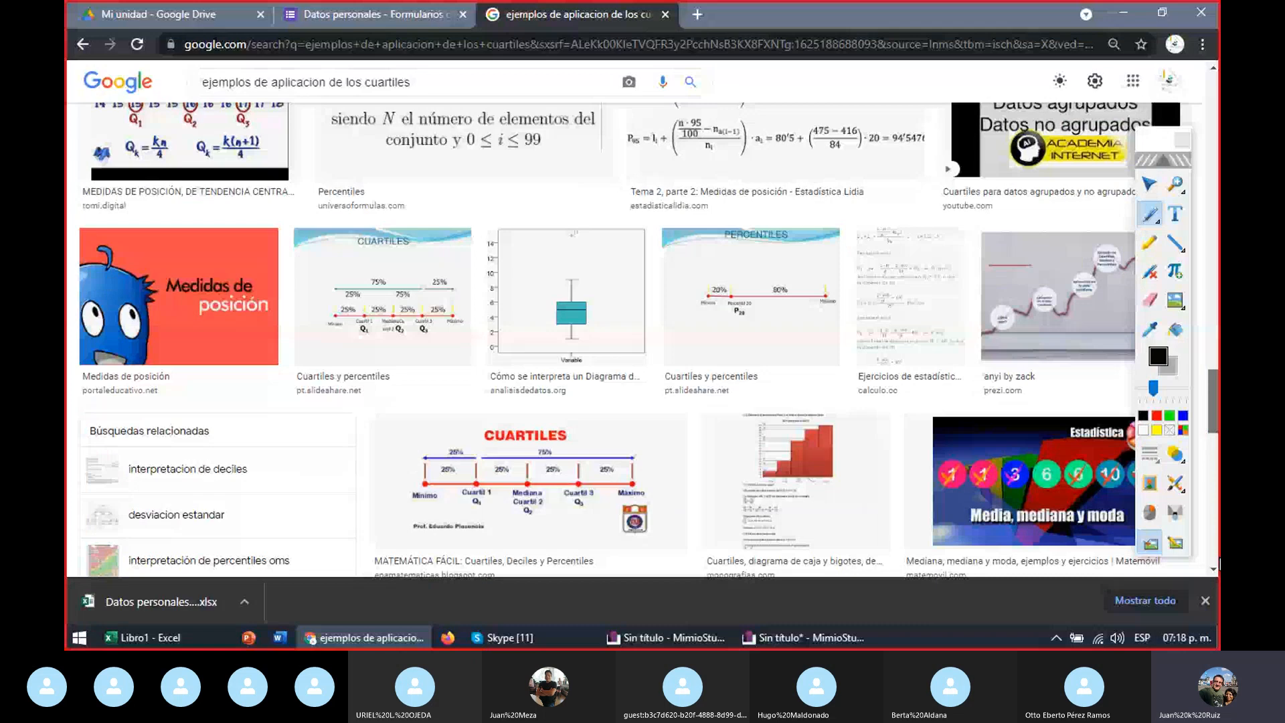
{"action": "left_click_drag", "start_coordinate": [1217, 563], "coordinate": [1219, 584]}
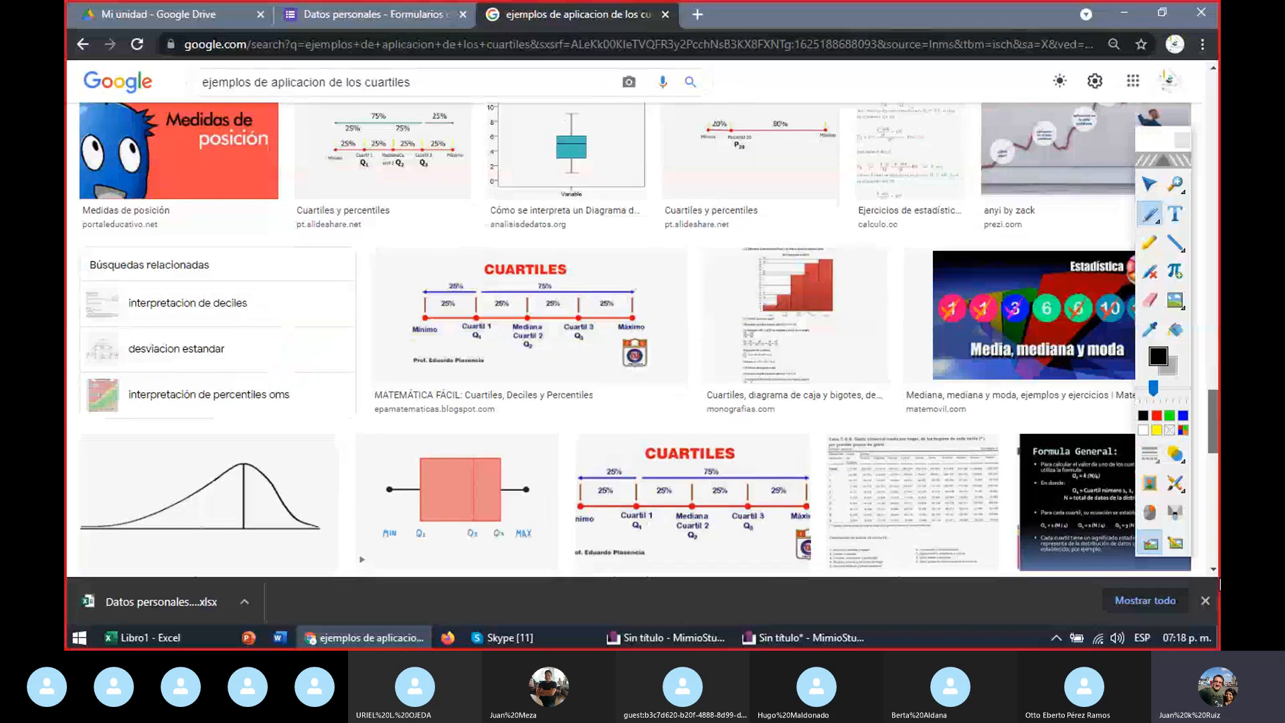
{"action": "scroll", "coordinate": [642, 341], "scroll_direction": "down", "scroll_amount": 4}
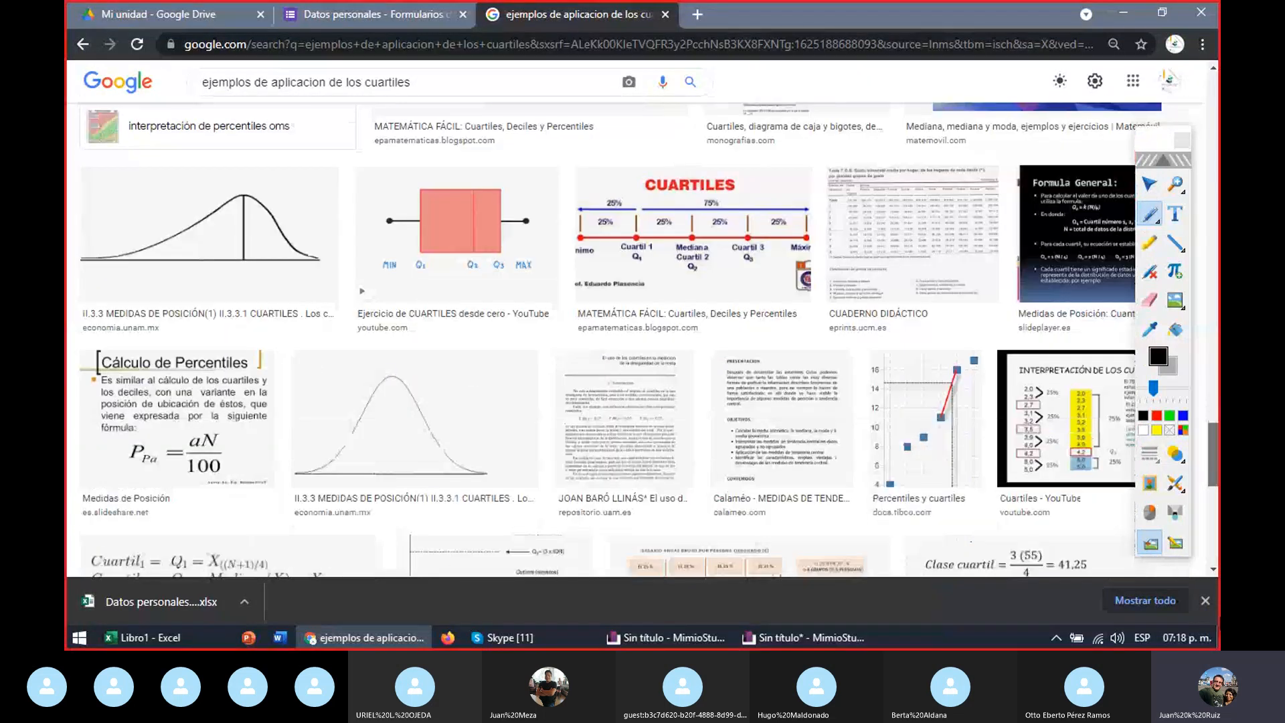
{"action": "scroll", "coordinate": [642, 341], "scroll_direction": "down", "scroll_amount": 5}
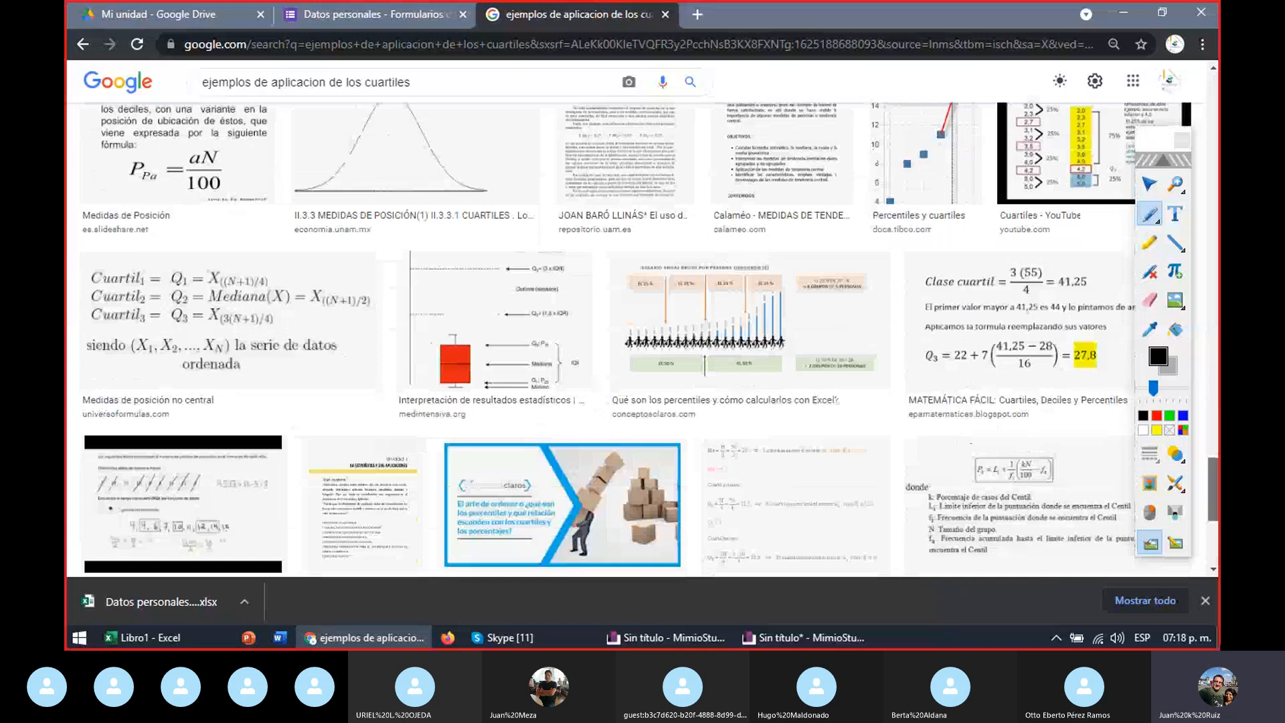
{"action": "scroll", "coordinate": [775, 398], "scroll_direction": "up", "scroll_amount": 15}
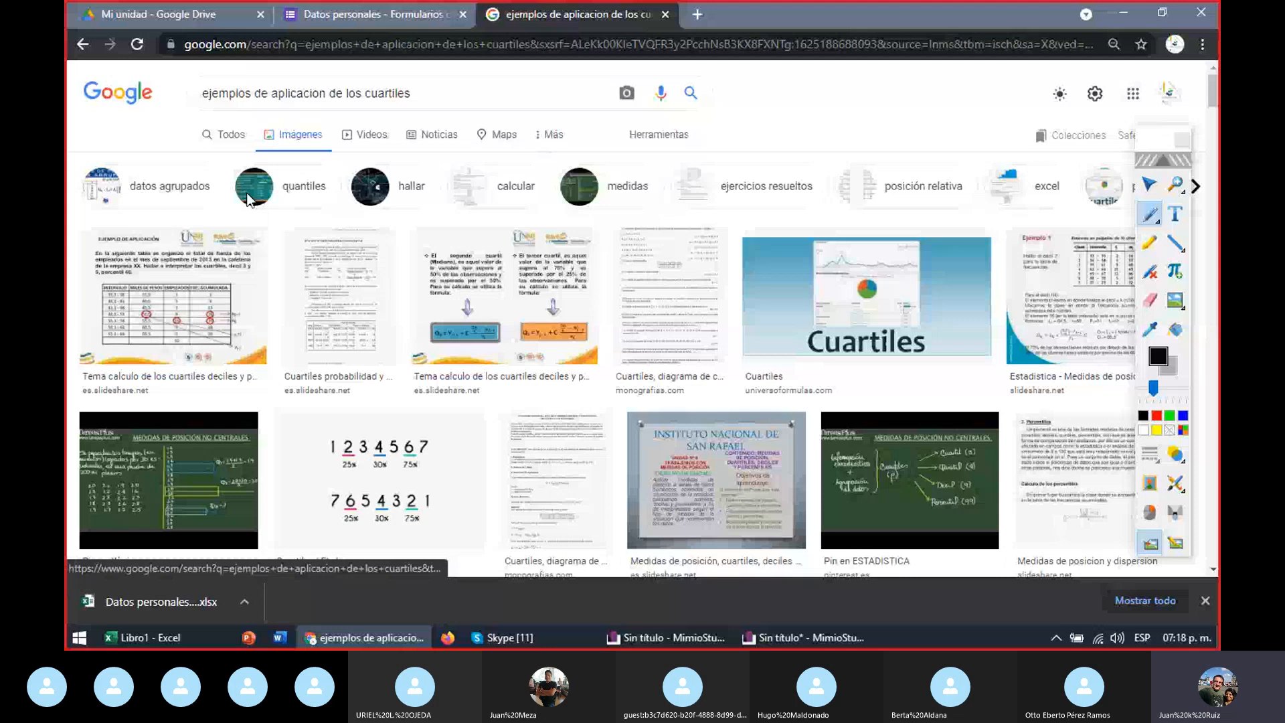
Step: Move the floating drawing toolbar away from the results and preview the "Cuartiles, deciles y mediana - WikiDidácTICa" image
{"action": "left_click", "coordinate": [1155, 159]}
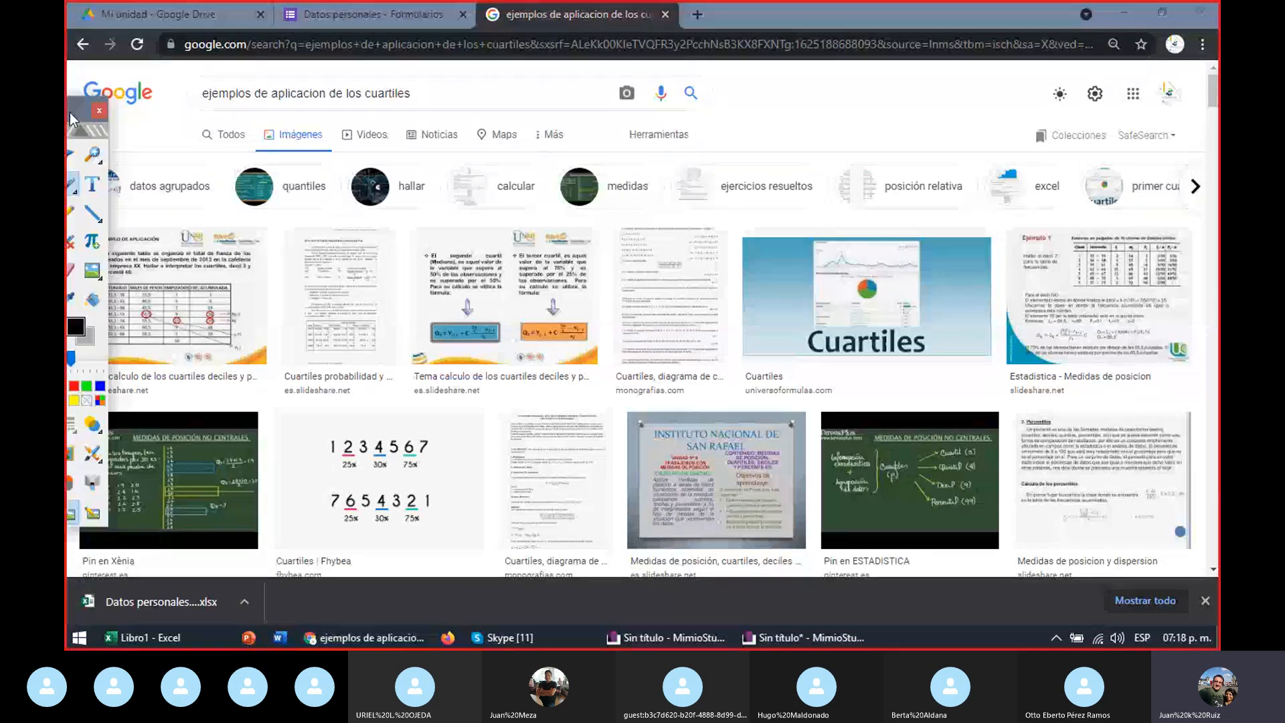
{"action": "scroll", "coordinate": [1212, 96], "scroll_direction": "down", "scroll_amount": 8}
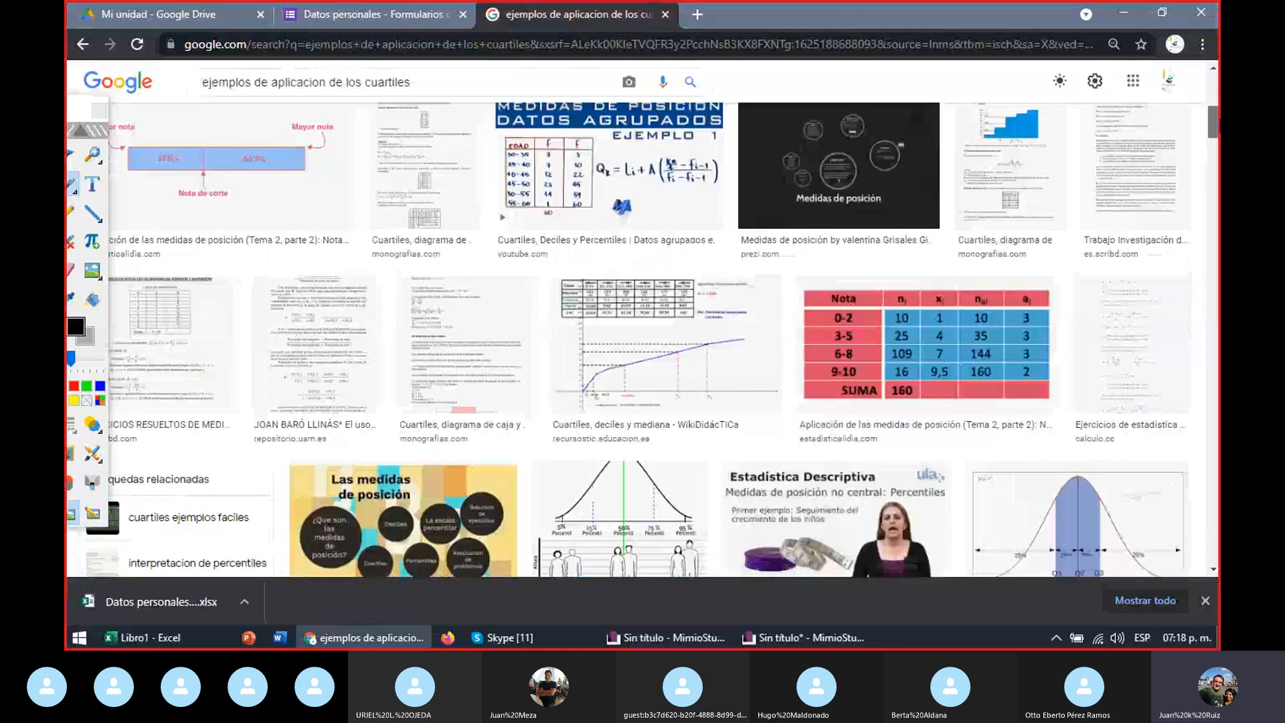
{"action": "left_click", "coordinate": [642, 387]}
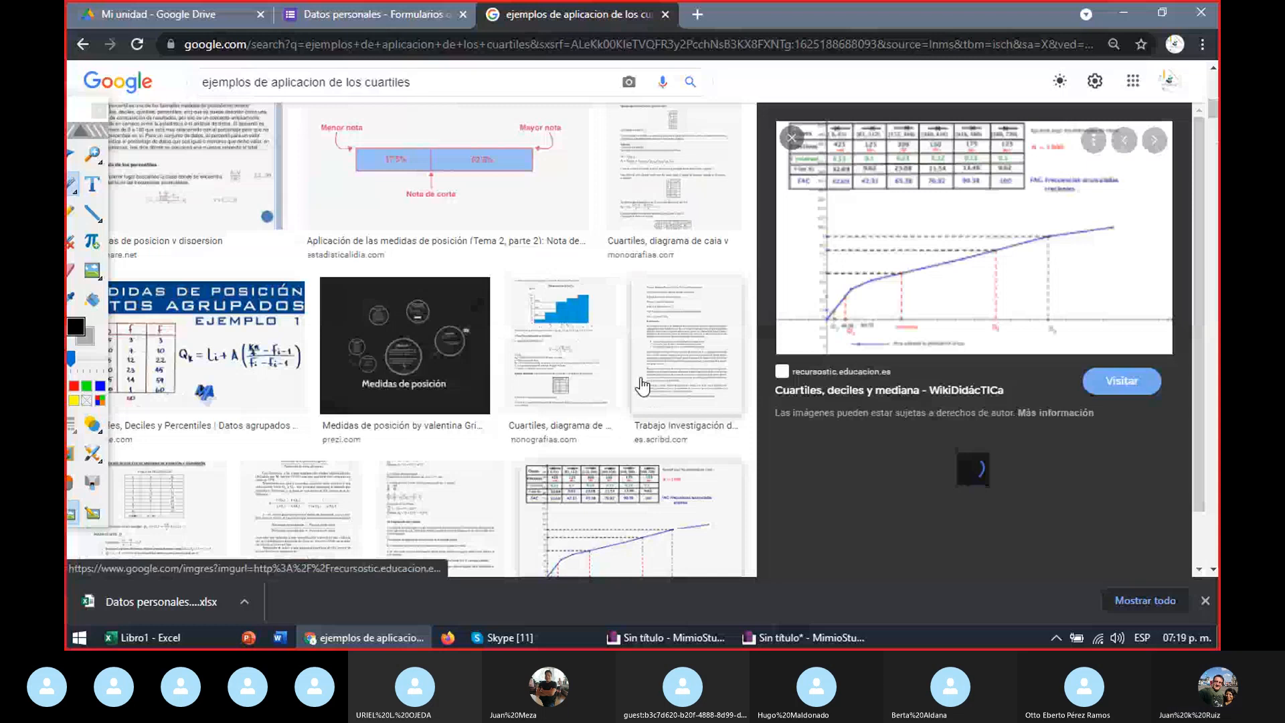
{"action": "scroll", "coordinate": [639, 383], "scroll_direction": "down", "scroll_amount": 1}
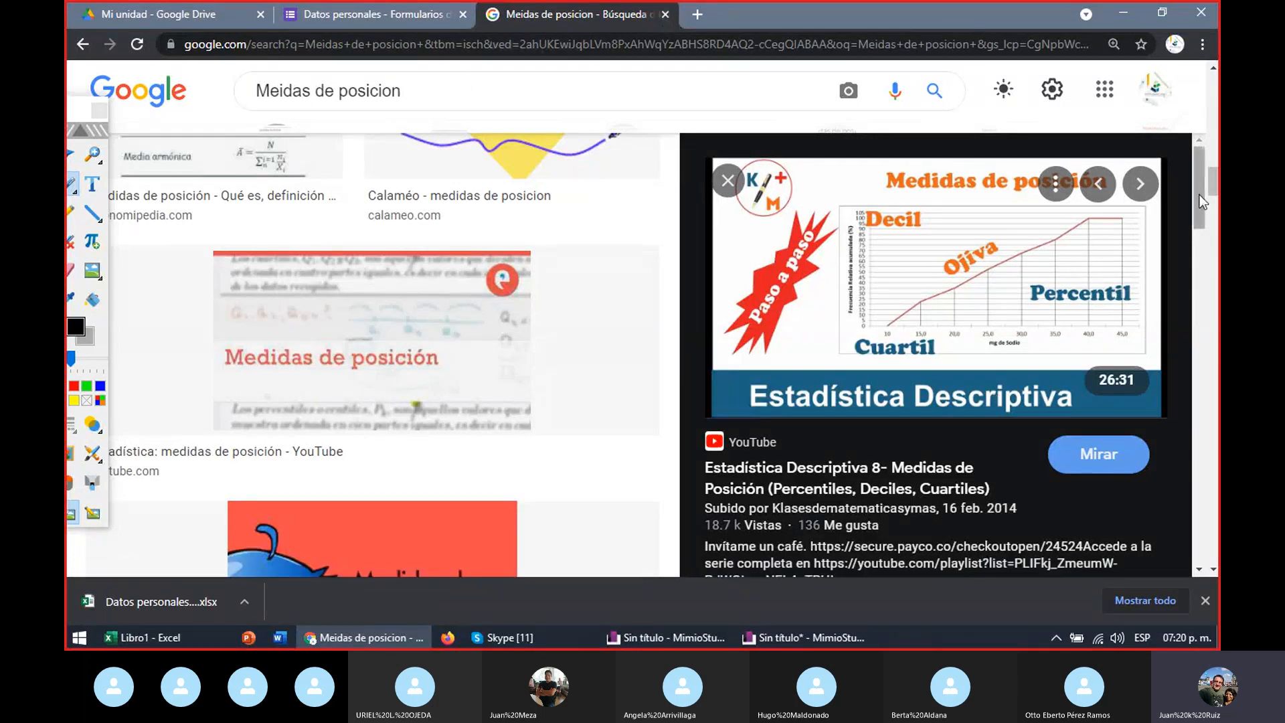
{"action": "scroll", "coordinate": [520, 298], "scroll_direction": "up", "scroll_amount": 5}
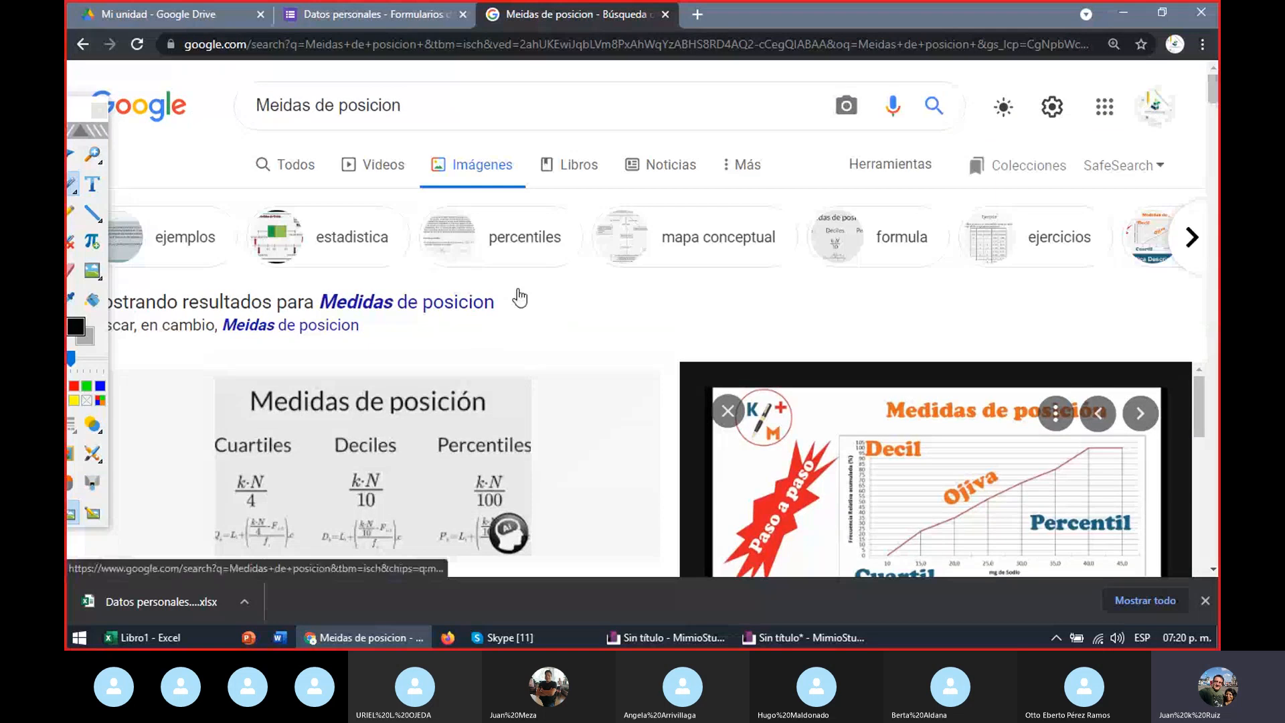
Step: Switch back to MimioStudio Notebook and add a new blank page after the scales page
{"action": "key", "text": "alt+Tab"}
{"action": "left_click", "coordinate": [419, 64]}
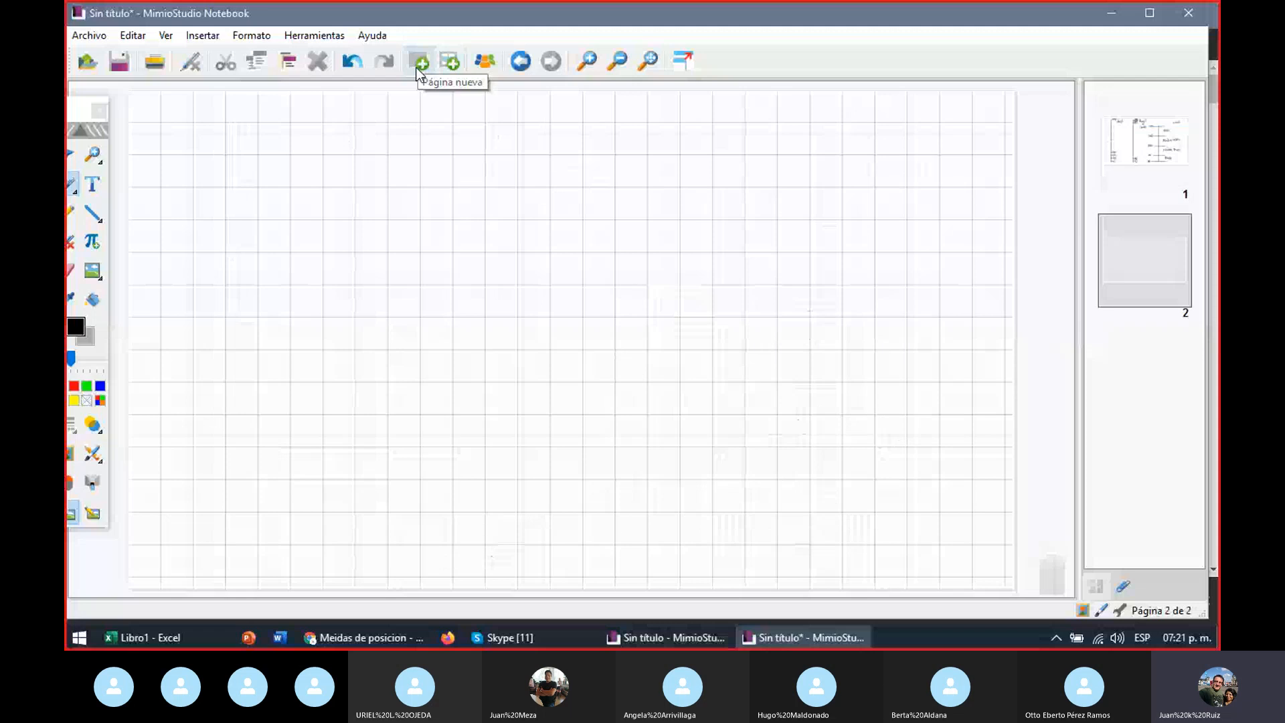
Step: Handwrite the quartile position formula Qj = jn/4 near the page's upper left corner, undoing the mistaken subscript n
{"action": "mouse_move", "coordinate": [244, 111]}
{"action": "left_mouse_down"}
{"action": "mouse_move", "coordinate": [231, 128]}
{"action": "mouse_move", "coordinate": [245, 111]}
{"action": "mouse_move", "coordinate": [269, 154]}
{"action": "mouse_move", "coordinate": [317, 145]}
{"action": "left_mouse_up"}
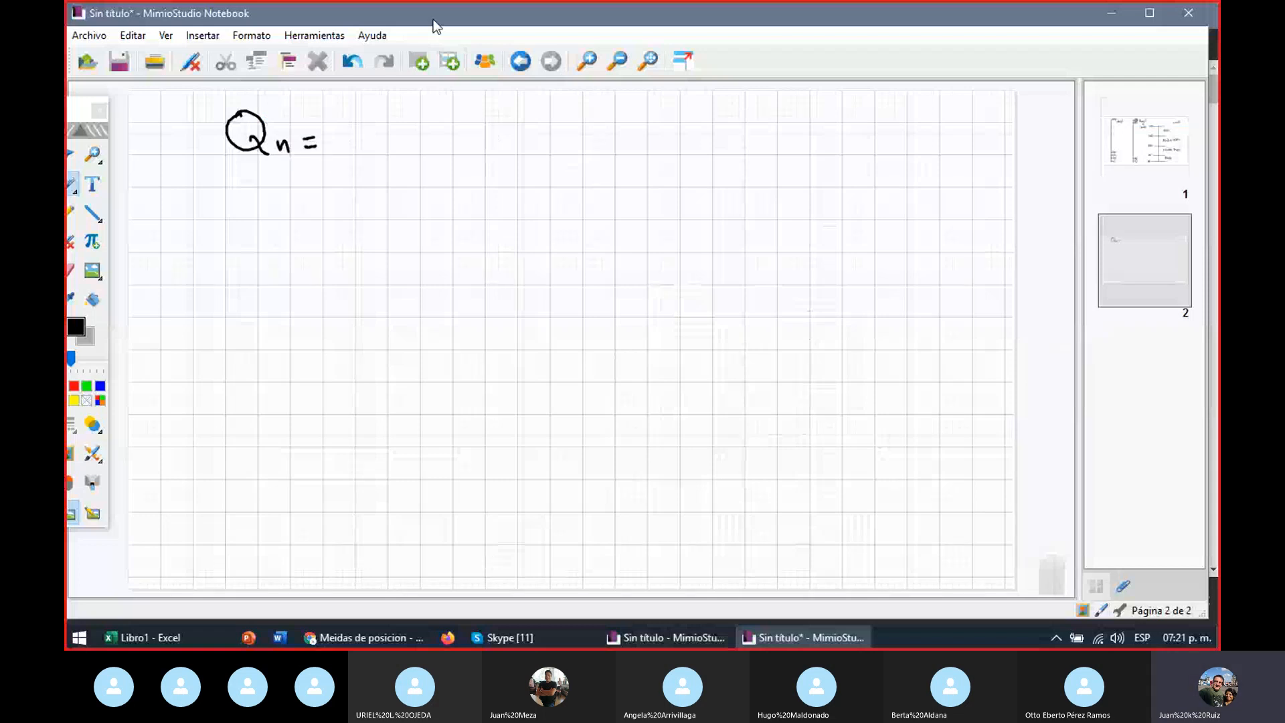
{"action": "double_click", "coordinate": [361, 61]}
{"action": "left_click", "coordinate": [361, 60]}
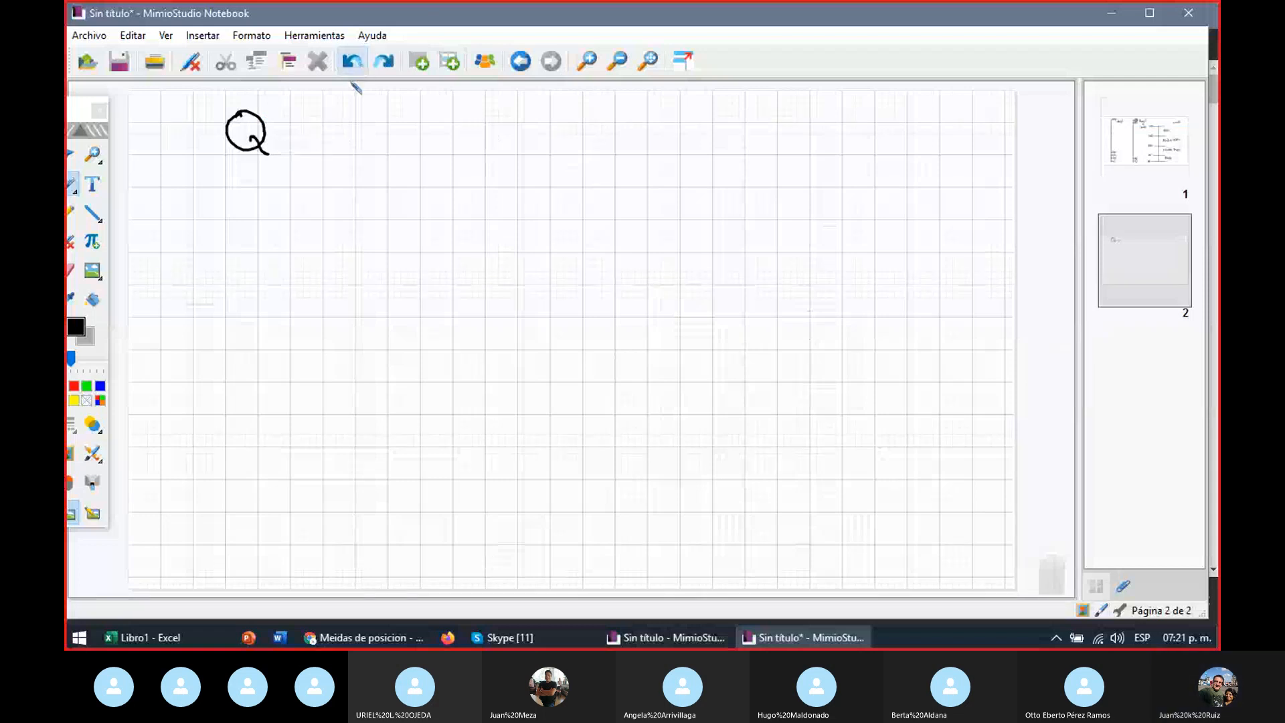
{"action": "left_click", "coordinate": [280, 128]}
{"action": "mouse_move", "coordinate": [280, 138]}
{"action": "left_mouse_down"}
{"action": "mouse_move", "coordinate": [274, 151]}
{"action": "mouse_move", "coordinate": [316, 134]}
{"action": "mouse_move", "coordinate": [347, 144]}
{"action": "mouse_move", "coordinate": [369, 119]}
{"action": "mouse_move", "coordinate": [398, 148]}
{"action": "mouse_move", "coordinate": [378, 181]}
{"action": "left_mouse_up"}
{"action": "left_click", "coordinate": [356, 101]}
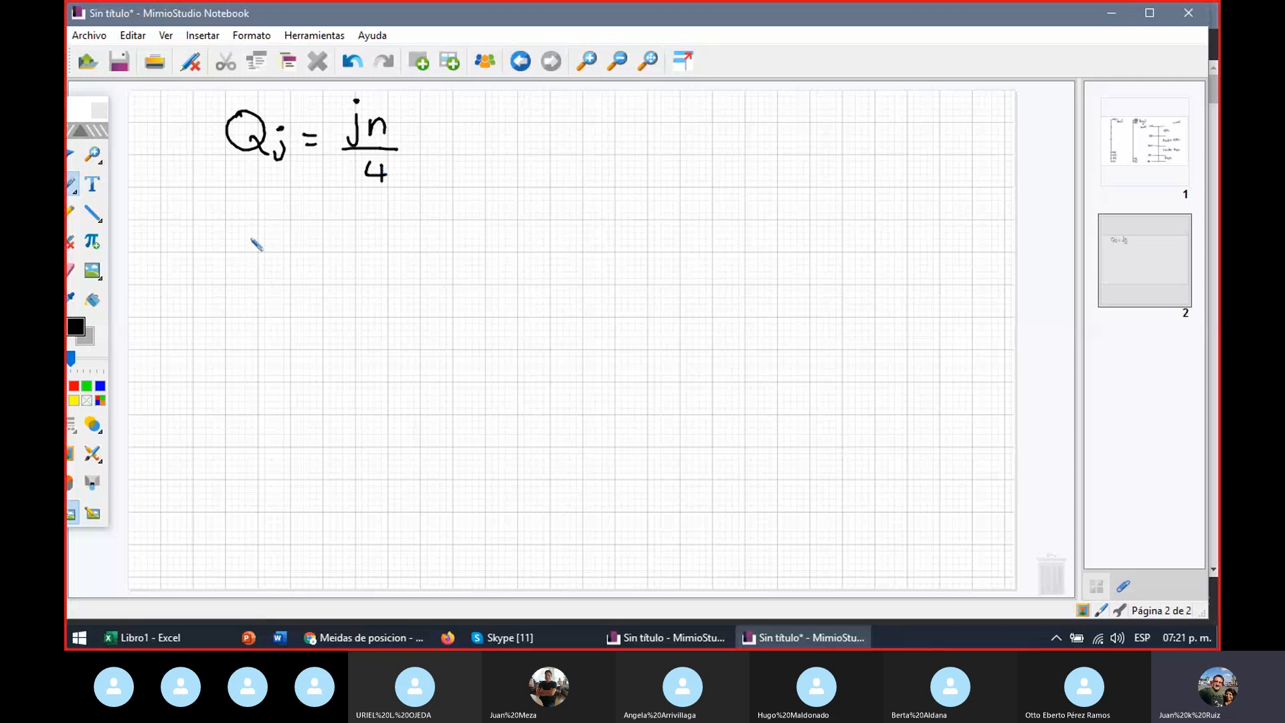
Step: Handwrite the decile position formula dj = jn/10 below the quartile formula
{"action": "left_click_drag", "start_coordinate": [247, 213], "coordinate": [246, 251]}
{"action": "mouse_move", "coordinate": [270, 239]}
{"action": "left_mouse_down"}
{"action": "mouse_move", "coordinate": [262, 259]}
{"action": "mouse_move", "coordinate": [314, 238]}
{"action": "mouse_move", "coordinate": [396, 243]}
{"action": "left_mouse_up"}
{"action": "left_click", "coordinate": [268, 225]}
{"action": "left_click", "coordinate": [360, 207]}
{"action": "mouse_move", "coordinate": [362, 261]}
{"action": "left_mouse_down"}
{"action": "mouse_move", "coordinate": [364, 275]}
{"action": "mouse_move", "coordinate": [378, 273]}
{"action": "left_mouse_up"}
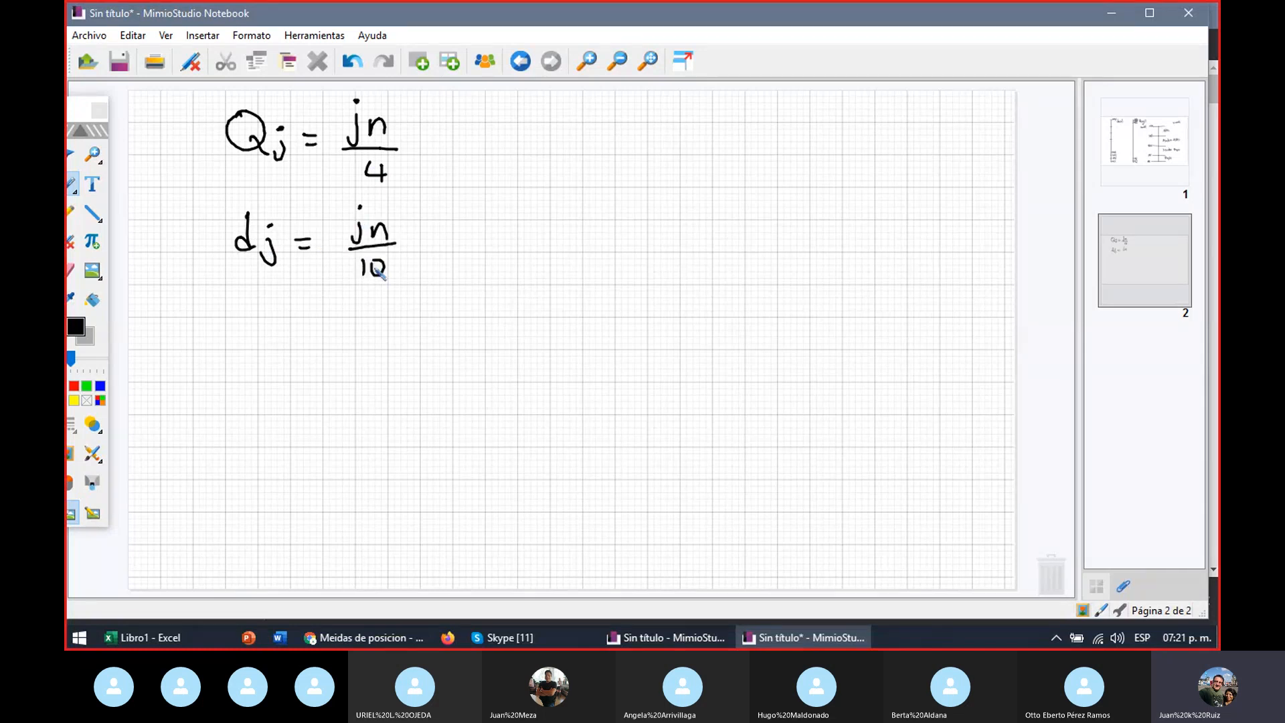
Step: Handwrite the percentile position formula Pj = jn/100 below the decile formula
{"action": "mouse_move", "coordinate": [244, 321]}
{"action": "left_mouse_down"}
{"action": "mouse_move", "coordinate": [258, 356]}
{"action": "mouse_move", "coordinate": [301, 334]}
{"action": "left_mouse_up"}
{"action": "left_click", "coordinate": [263, 330]}
{"action": "left_click_drag", "start_coordinate": [287, 343], "coordinate": [340, 342]}
{"action": "mouse_move", "coordinate": [359, 342]}
{"action": "left_mouse_down"}
{"action": "mouse_move", "coordinate": [368, 331]}
{"action": "mouse_move", "coordinate": [378, 343]}
{"action": "left_mouse_up"}
{"action": "mouse_move", "coordinate": [339, 350]}
{"action": "left_mouse_down"}
{"action": "mouse_move", "coordinate": [386, 350]}
{"action": "mouse_move", "coordinate": [355, 378]}
{"action": "mouse_move", "coordinate": [386, 376]}
{"action": "mouse_move", "coordinate": [380, 364]}
{"action": "left_mouse_up"}
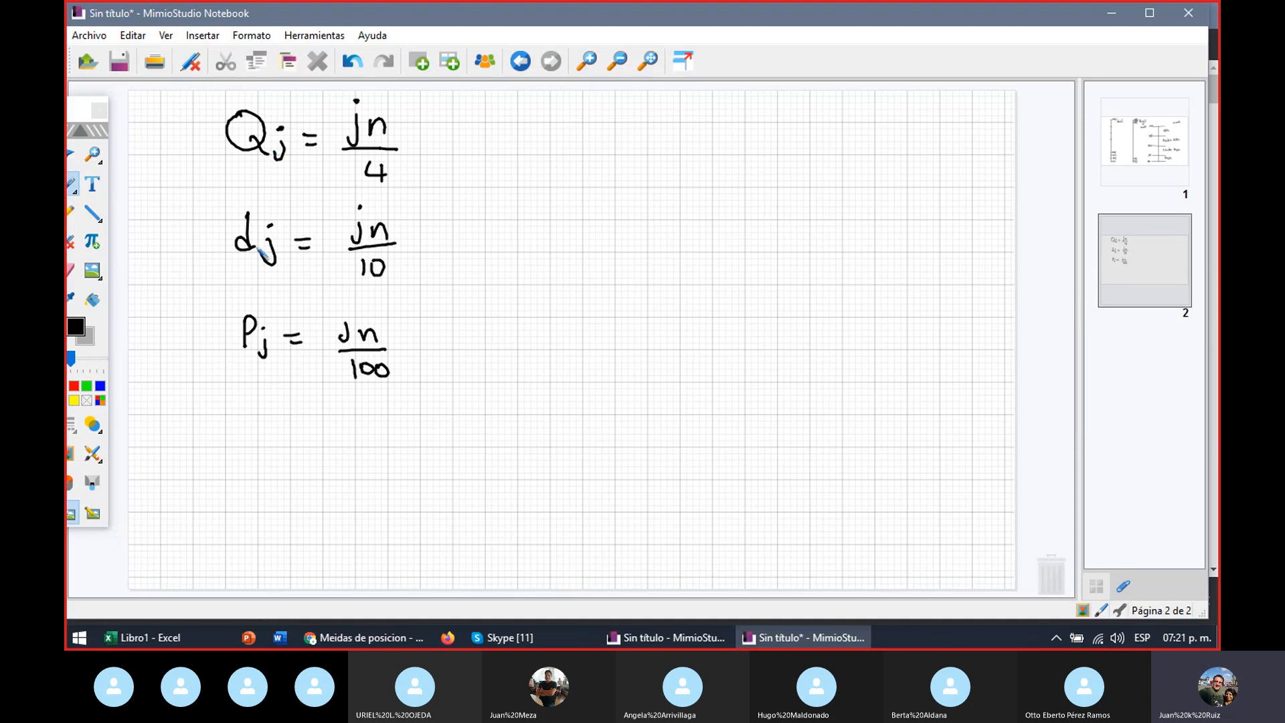
Step: Write the first-quartile example Q1 = 1n/4 beside the general quartile formula
{"action": "left_click", "coordinate": [589, 132]}
{"action": "mouse_move", "coordinate": [604, 119]}
{"action": "left_mouse_down"}
{"action": "mouse_move", "coordinate": [587, 145]}
{"action": "mouse_move", "coordinate": [608, 127]}
{"action": "mouse_move", "coordinate": [608, 151]}
{"action": "mouse_move", "coordinate": [664, 141]}
{"action": "left_mouse_up"}
{"action": "left_click_drag", "start_coordinate": [648, 152], "coordinate": [747, 154]}
{"action": "left_click_drag", "start_coordinate": [716, 165], "coordinate": [731, 186]}
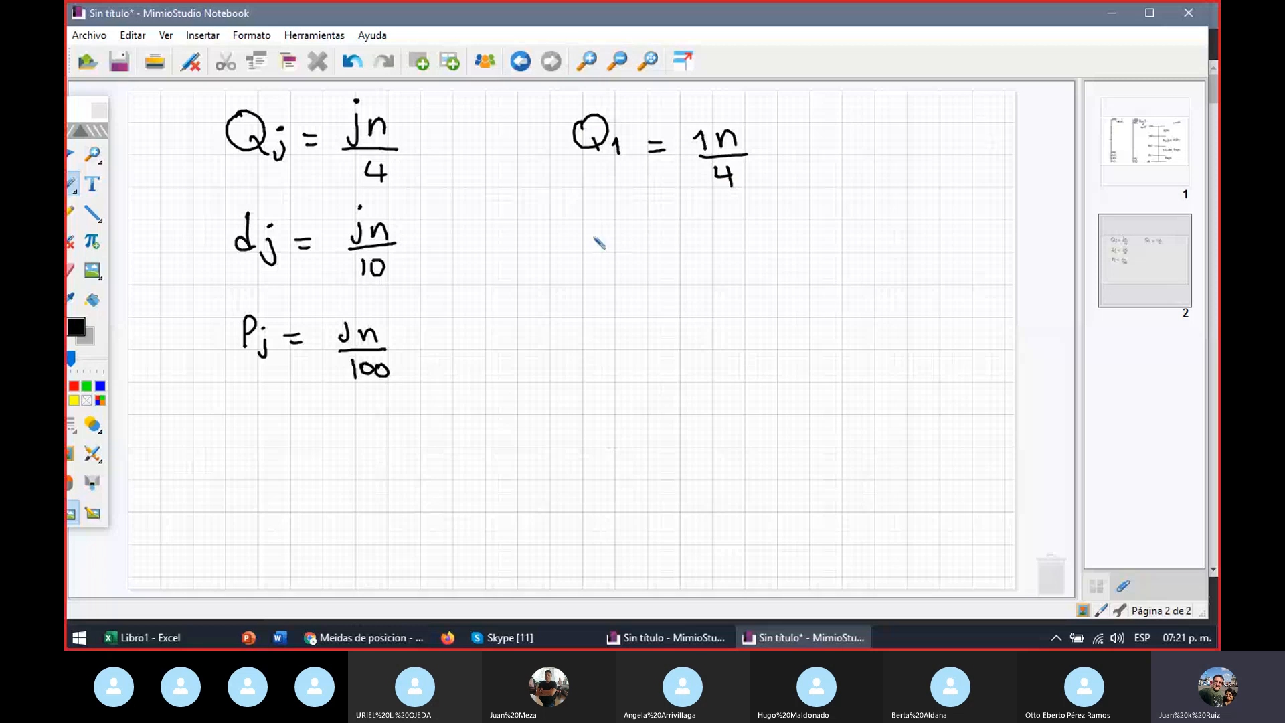
Step: Write the second-decile example d2 = 2n/10 beside the general decile formula
{"action": "mouse_move", "coordinate": [601, 224]}
{"action": "left_mouse_down"}
{"action": "mouse_move", "coordinate": [594, 253]}
{"action": "mouse_move", "coordinate": [625, 255]}
{"action": "left_mouse_up"}
{"action": "mouse_move", "coordinate": [641, 242]}
{"action": "left_mouse_down"}
{"action": "mouse_move", "coordinate": [712, 249]}
{"action": "mouse_move", "coordinate": [739, 234]}
{"action": "mouse_move", "coordinate": [753, 253]}
{"action": "left_mouse_up"}
{"action": "left_click_drag", "start_coordinate": [713, 265], "coordinate": [714, 279]}
{"action": "left_click_drag", "start_coordinate": [733, 266], "coordinate": [731, 275]}
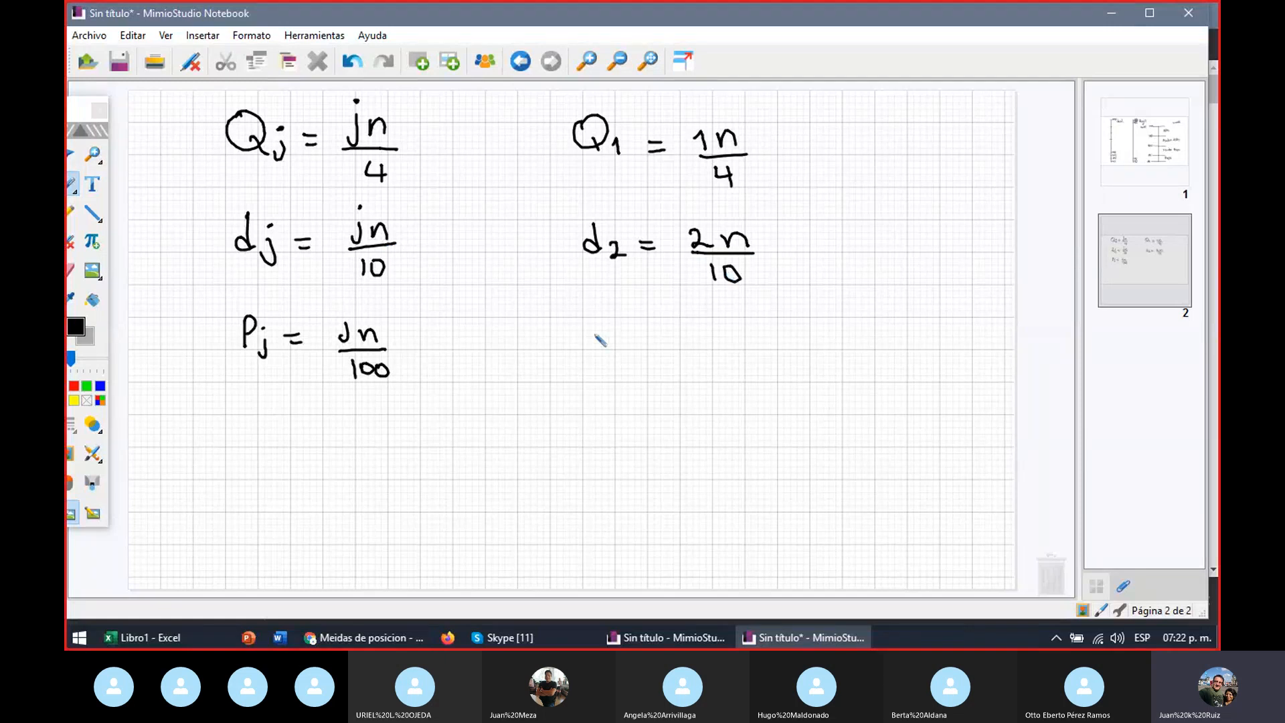
Step: Write the percentile example P15 = 15n/100 beside the general percentile formula
{"action": "left_click_drag", "start_coordinate": [588, 328], "coordinate": [590, 360]}
{"action": "mouse_move", "coordinate": [589, 329]}
{"action": "left_mouse_down"}
{"action": "mouse_move", "coordinate": [609, 364]}
{"action": "mouse_move", "coordinate": [631, 363]}
{"action": "left_mouse_up"}
{"action": "left_click_drag", "start_coordinate": [662, 343], "coordinate": [674, 342]}
{"action": "left_click_drag", "start_coordinate": [663, 350], "coordinate": [765, 348]}
{"action": "mouse_move", "coordinate": [711, 352]}
{"action": "left_mouse_down"}
{"action": "mouse_move", "coordinate": [766, 352]}
{"action": "mouse_move", "coordinate": [721, 383]}
{"action": "left_mouse_up"}
{"action": "left_click_drag", "start_coordinate": [740, 368], "coordinate": [756, 368]}
Step: Add a new page after the position formulas and handwrite the heading "Datos agrupados" centered at its top
{"action": "left_click", "coordinate": [419, 61]}
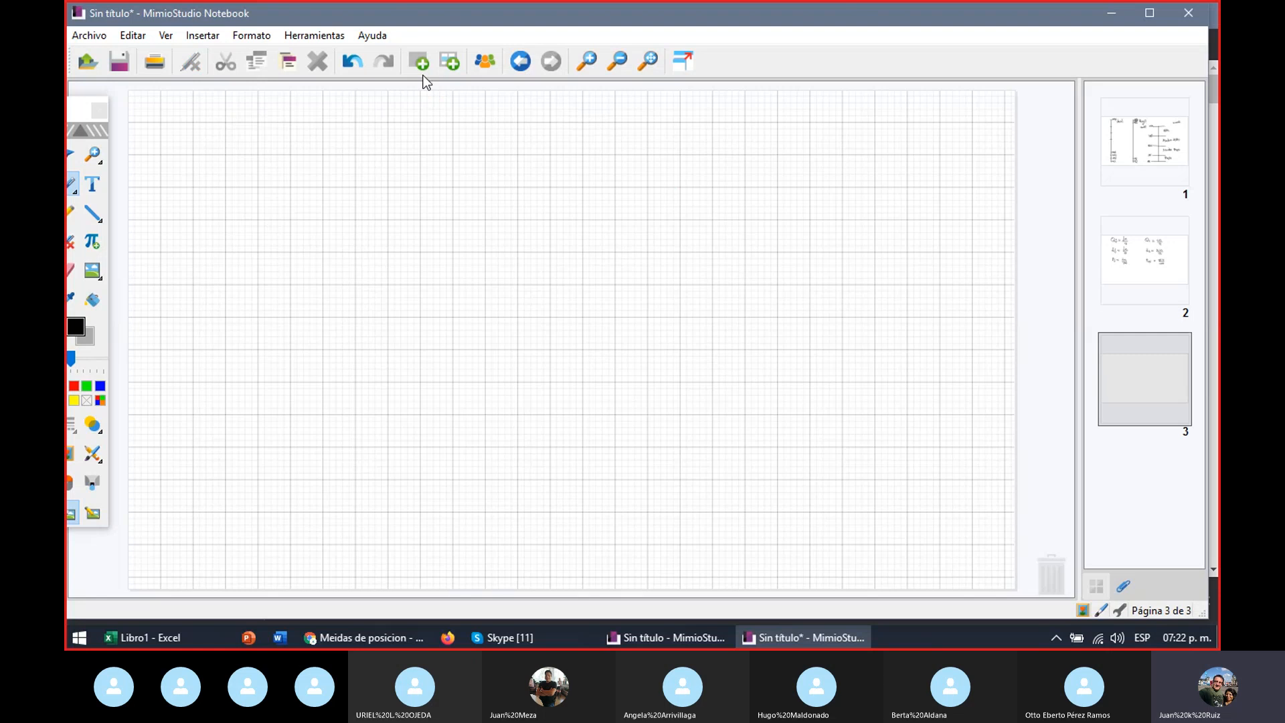
{"action": "mouse_move", "coordinate": [387, 100]}
{"action": "left_mouse_down"}
{"action": "mouse_move", "coordinate": [388, 124]}
{"action": "mouse_move", "coordinate": [421, 124]}
{"action": "left_mouse_up"}
{"action": "mouse_move", "coordinate": [433, 99]}
{"action": "left_mouse_down"}
{"action": "mouse_move", "coordinate": [436, 124]}
{"action": "mouse_move", "coordinate": [444, 108]}
{"action": "left_mouse_up"}
{"action": "mouse_move", "coordinate": [452, 112]}
{"action": "left_mouse_down"}
{"action": "mouse_move", "coordinate": [528, 122]}
{"action": "mouse_move", "coordinate": [533, 139]}
{"action": "mouse_move", "coordinate": [557, 114]}
{"action": "left_mouse_up"}
{"action": "mouse_move", "coordinate": [562, 113]}
{"action": "left_mouse_down"}
{"action": "mouse_move", "coordinate": [577, 112]}
{"action": "mouse_move", "coordinate": [581, 137]}
{"action": "mouse_move", "coordinate": [607, 115]}
{"action": "left_mouse_up"}
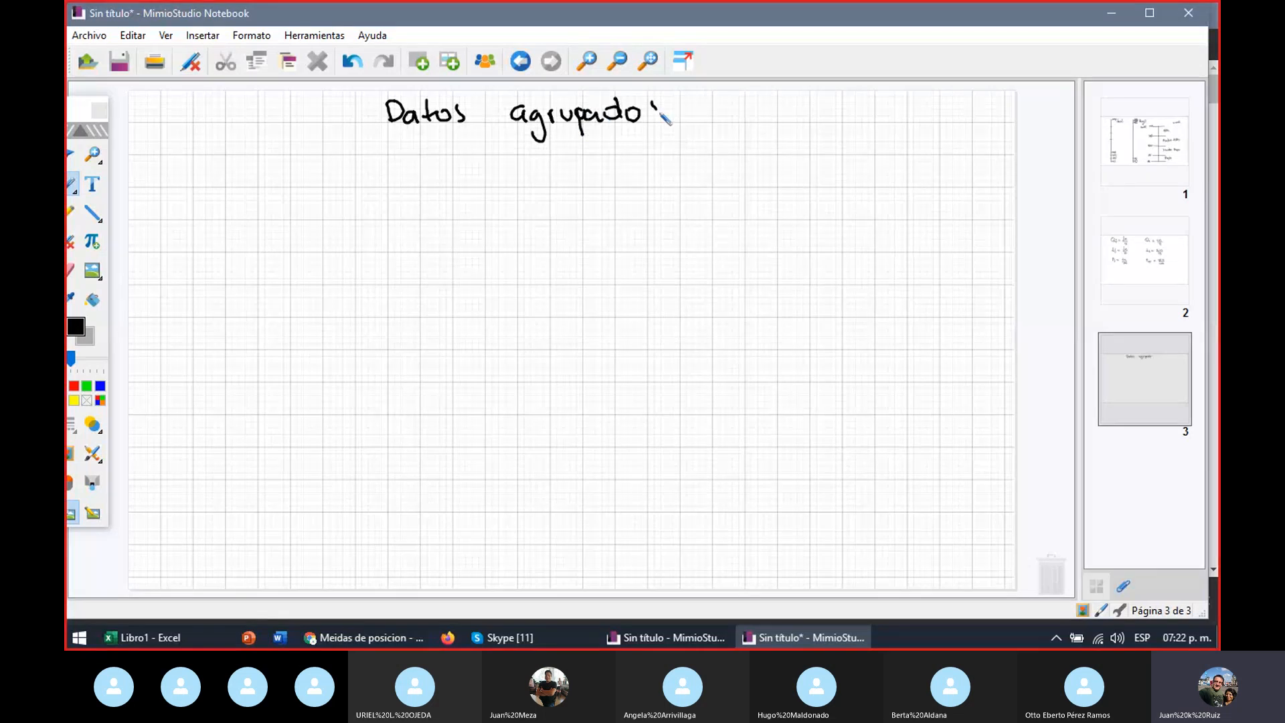
{"action": "left_click_drag", "start_coordinate": [659, 112], "coordinate": [661, 122]}
Step: Write the formula beginnings Qj =, dj = and Pj = in a column below the heading, leaving space for each expression
{"action": "mouse_move", "coordinate": [199, 172]}
{"action": "left_mouse_down"}
{"action": "mouse_move", "coordinate": [207, 164]}
{"action": "mouse_move", "coordinate": [268, 189]}
{"action": "left_mouse_up"}
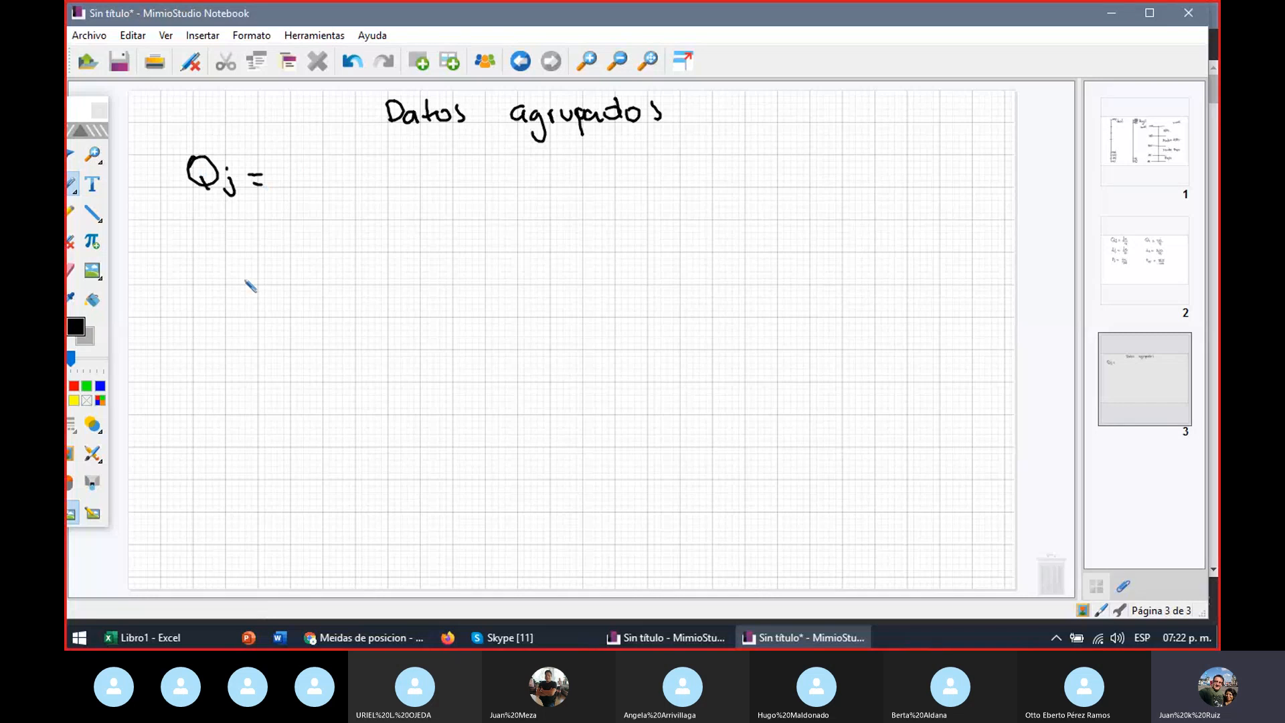
{"action": "left_click_drag", "start_coordinate": [207, 284], "coordinate": [210, 313]}
{"action": "left_click_drag", "start_coordinate": [225, 298], "coordinate": [222, 316]}
{"action": "left_click_drag", "start_coordinate": [200, 389], "coordinate": [202, 419]}
{"action": "mouse_move", "coordinate": [200, 392]}
{"action": "left_mouse_down"}
{"action": "mouse_move", "coordinate": [202, 407]}
{"action": "mouse_move", "coordinate": [271, 412]}
{"action": "left_mouse_up"}
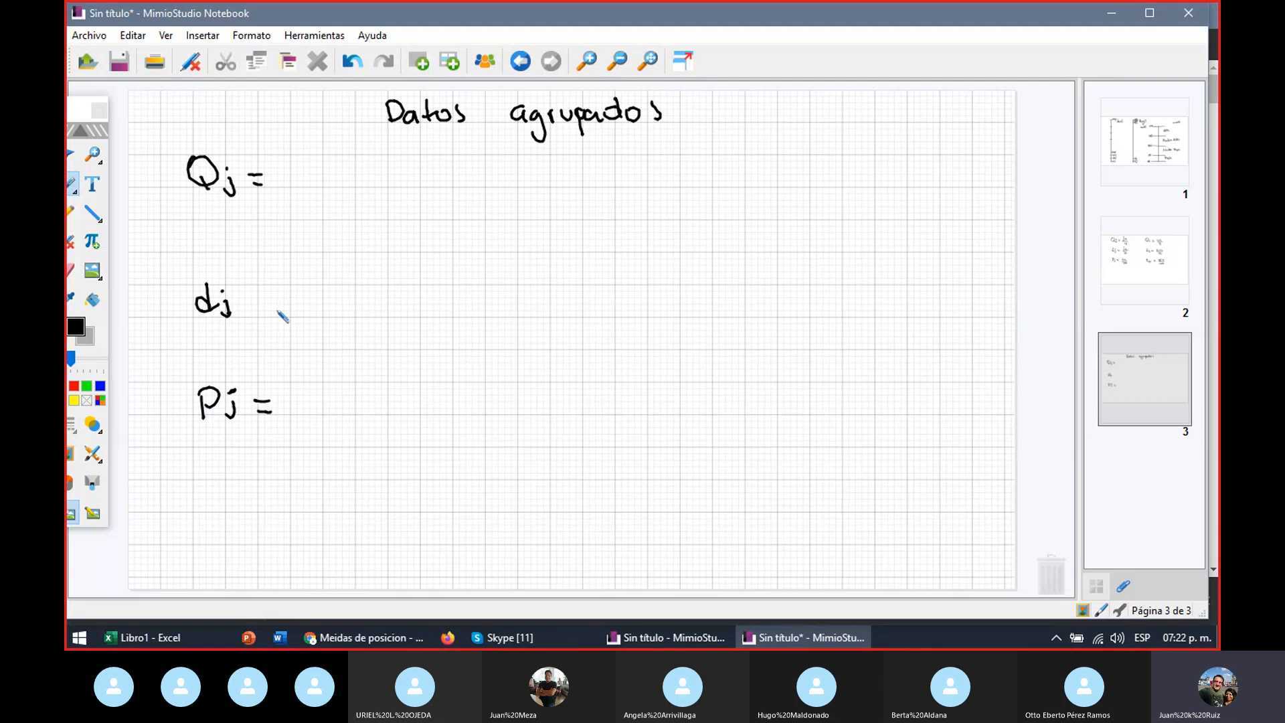
{"action": "left_click_drag", "start_coordinate": [255, 305], "coordinate": [268, 304]}
{"action": "left_click_drag", "start_coordinate": [255, 310], "coordinate": [268, 310]}
Step: Complete the grouped-data quartile formula with Lri + ((jn/4 - faa) / fQj) * i
{"action": "mouse_move", "coordinate": [292, 166]}
{"action": "left_mouse_down"}
{"action": "mouse_move", "coordinate": [308, 186]}
{"action": "mouse_move", "coordinate": [327, 174]}
{"action": "left_mouse_up"}
{"action": "left_click", "coordinate": [330, 167]}
{"action": "mouse_move", "coordinate": [330, 176]}
{"action": "left_mouse_down"}
{"action": "mouse_move", "coordinate": [365, 178]}
{"action": "mouse_move", "coordinate": [356, 188]}
{"action": "mouse_move", "coordinate": [389, 232]}
{"action": "left_mouse_up"}
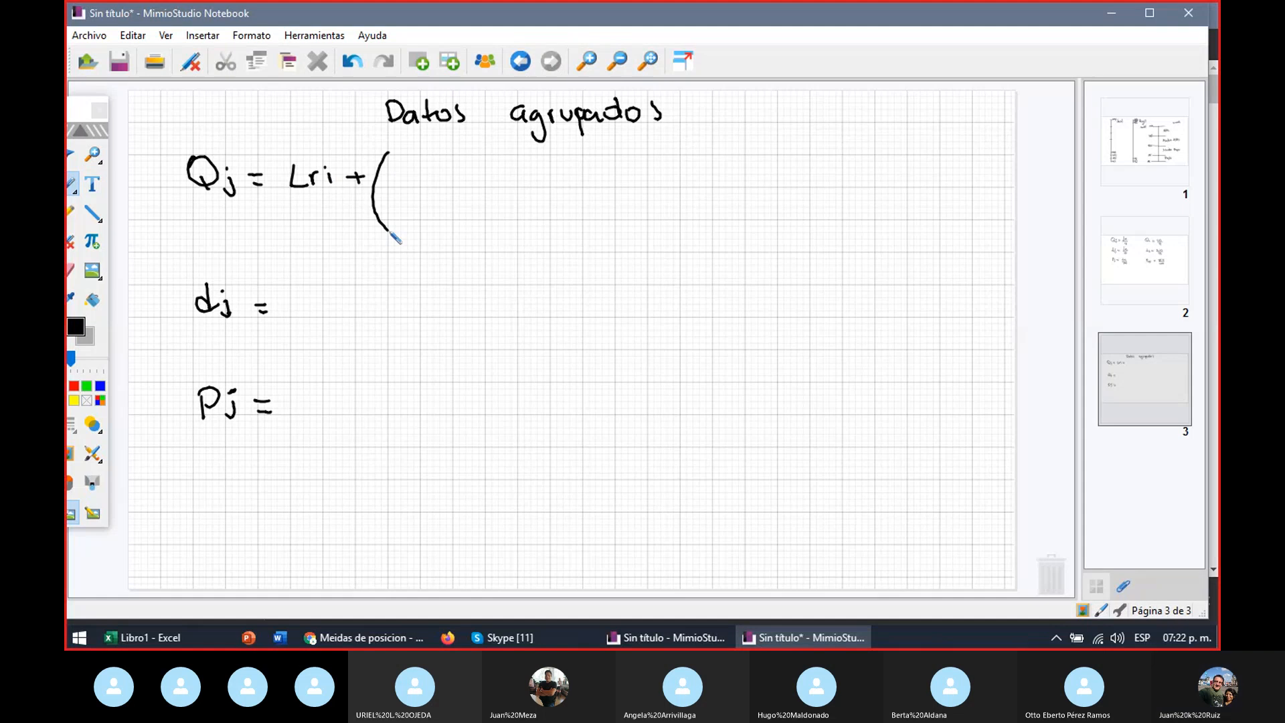
{"action": "mouse_move", "coordinate": [408, 158]}
{"action": "left_mouse_down"}
{"action": "mouse_move", "coordinate": [399, 172]}
{"action": "mouse_move", "coordinate": [445, 184]}
{"action": "left_mouse_up"}
{"action": "mouse_move", "coordinate": [475, 175]}
{"action": "left_mouse_down"}
{"action": "mouse_move", "coordinate": [582, 180]}
{"action": "mouse_move", "coordinate": [584, 223]}
{"action": "left_mouse_up"}
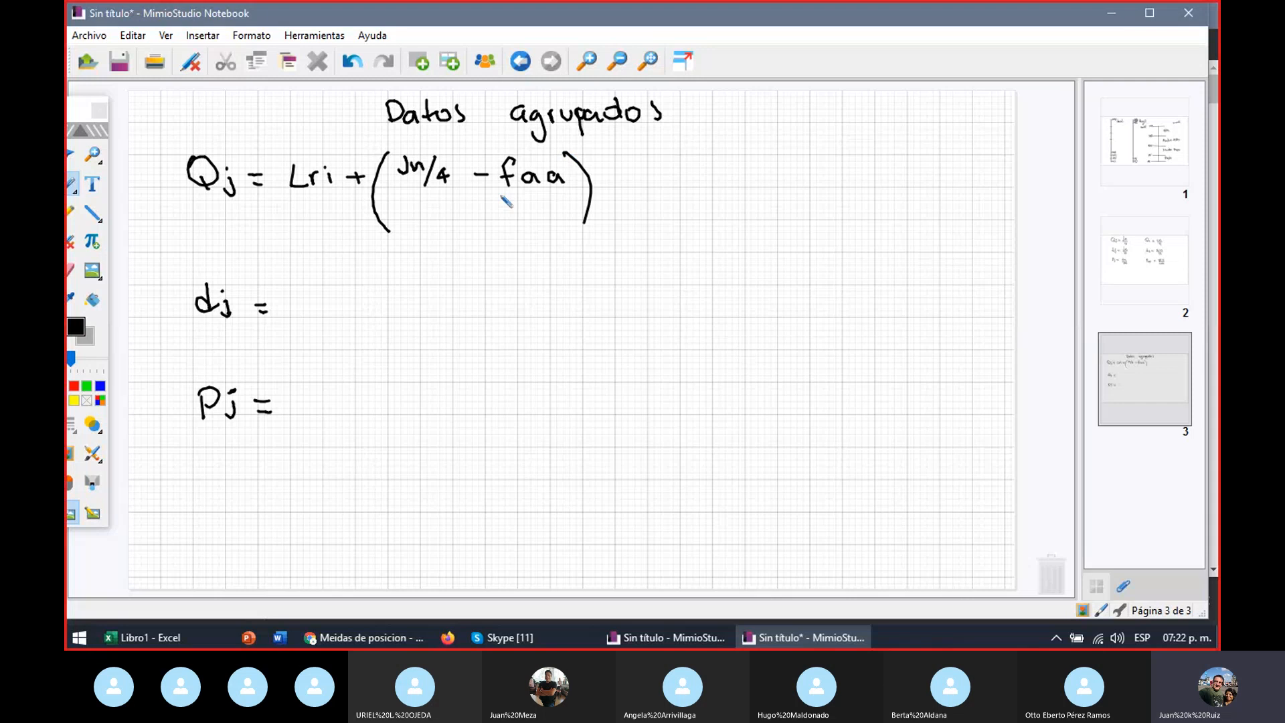
{"action": "left_click_drag", "start_coordinate": [405, 199], "coordinate": [559, 196]}
{"action": "mouse_move", "coordinate": [477, 198]}
{"action": "left_mouse_down"}
{"action": "mouse_move", "coordinate": [468, 231]}
{"action": "mouse_move", "coordinate": [478, 210]}
{"action": "left_mouse_up"}
{"action": "left_click_drag", "start_coordinate": [496, 213], "coordinate": [504, 231]}
{"action": "left_click_drag", "start_coordinate": [513, 224], "coordinate": [509, 236]}
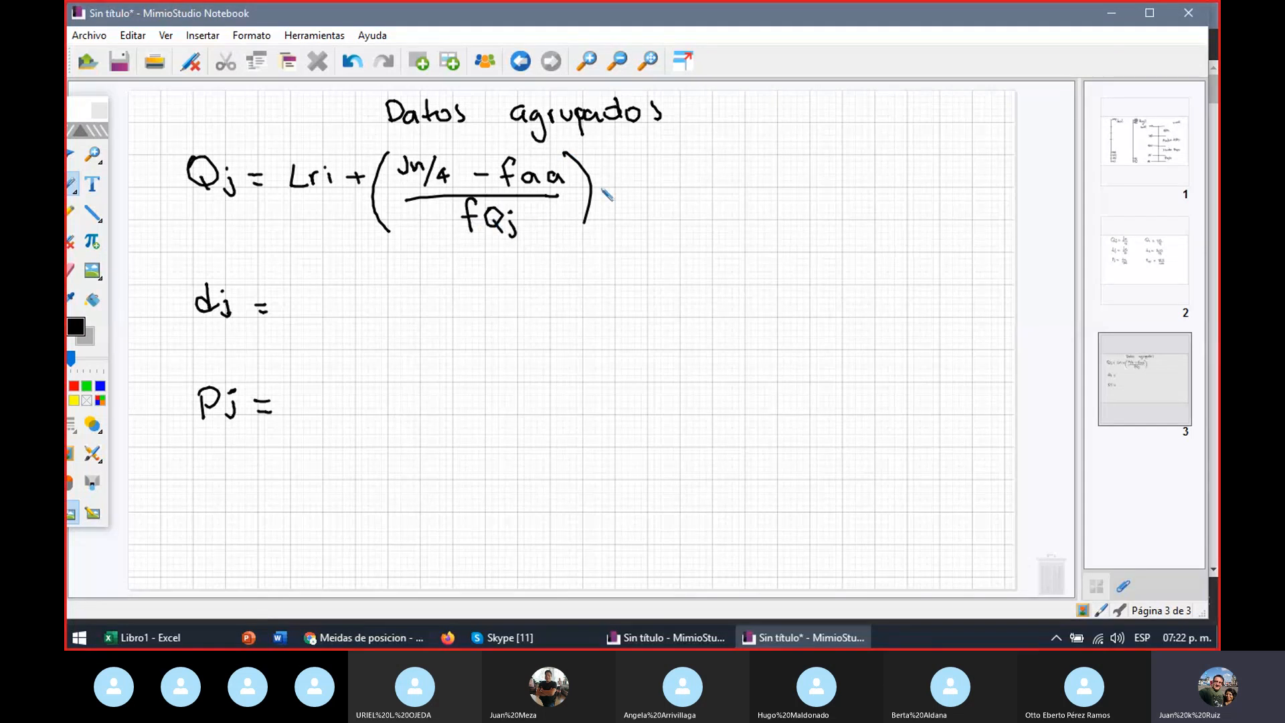
{"action": "left_click_drag", "start_coordinate": [605, 178], "coordinate": [633, 186]}
{"action": "left_click", "coordinate": [631, 166]}
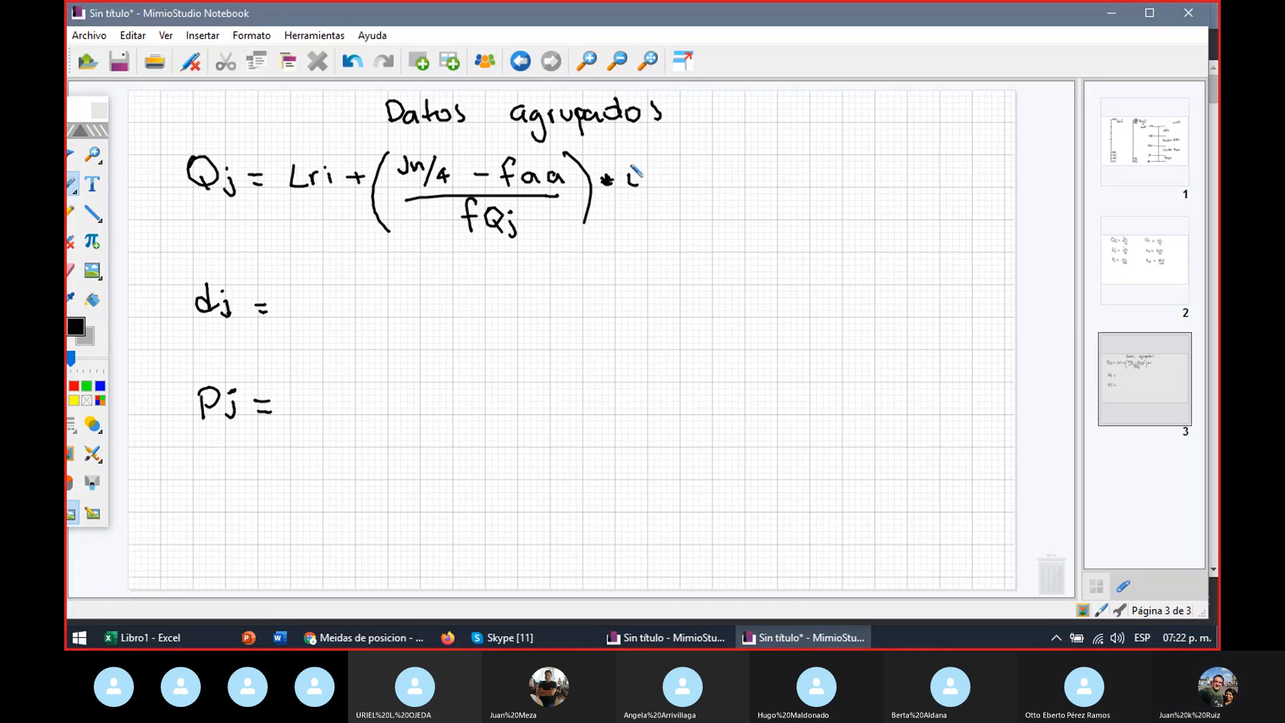
Step: Write Lri + (jn/10 - faa) after dj = as the first part of the grouped-data decile formula
{"action": "mouse_move", "coordinate": [291, 291]}
{"action": "left_mouse_down"}
{"action": "mouse_move", "coordinate": [310, 311]}
{"action": "mouse_move", "coordinate": [323, 302]}
{"action": "left_mouse_up"}
{"action": "mouse_move", "coordinate": [328, 301]}
{"action": "left_mouse_down"}
{"action": "mouse_move", "coordinate": [368, 306]}
{"action": "mouse_move", "coordinate": [359, 315]}
{"action": "mouse_move", "coordinate": [401, 346]}
{"action": "left_mouse_up"}
{"action": "left_click", "coordinate": [327, 294]}
{"action": "left_click", "coordinate": [411, 292]}
{"action": "left_click_drag", "start_coordinate": [411, 297], "coordinate": [404, 305]}
{"action": "left_click_drag", "start_coordinate": [417, 298], "coordinate": [439, 311]}
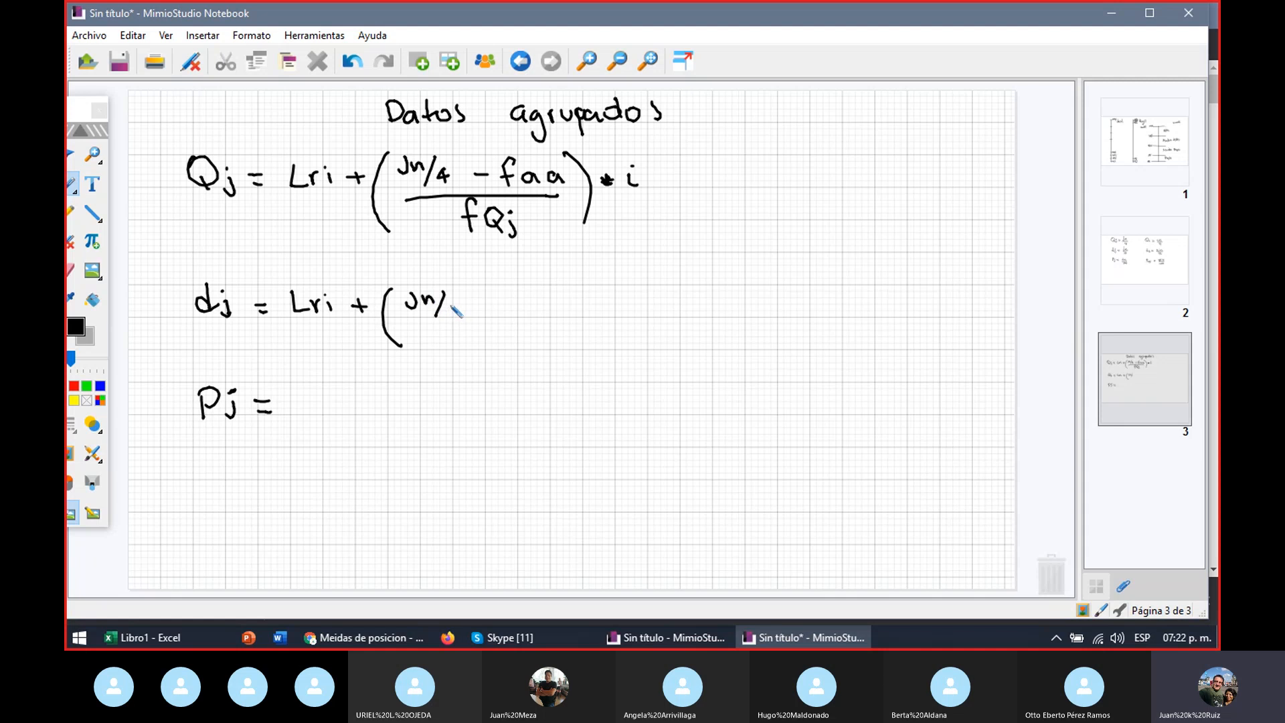
{"action": "left_click_drag", "start_coordinate": [458, 300], "coordinate": [456, 316]}
{"action": "left_click_drag", "start_coordinate": [467, 304], "coordinate": [465, 305]}
{"action": "mouse_move", "coordinate": [483, 307]}
{"action": "left_mouse_down"}
{"action": "mouse_move", "coordinate": [530, 322]}
{"action": "mouse_move", "coordinate": [539, 302]}
{"action": "left_mouse_up"}
{"action": "left_click_drag", "start_coordinate": [554, 300], "coordinate": [562, 312]}
{"action": "left_click_drag", "start_coordinate": [576, 299], "coordinate": [574, 309]}
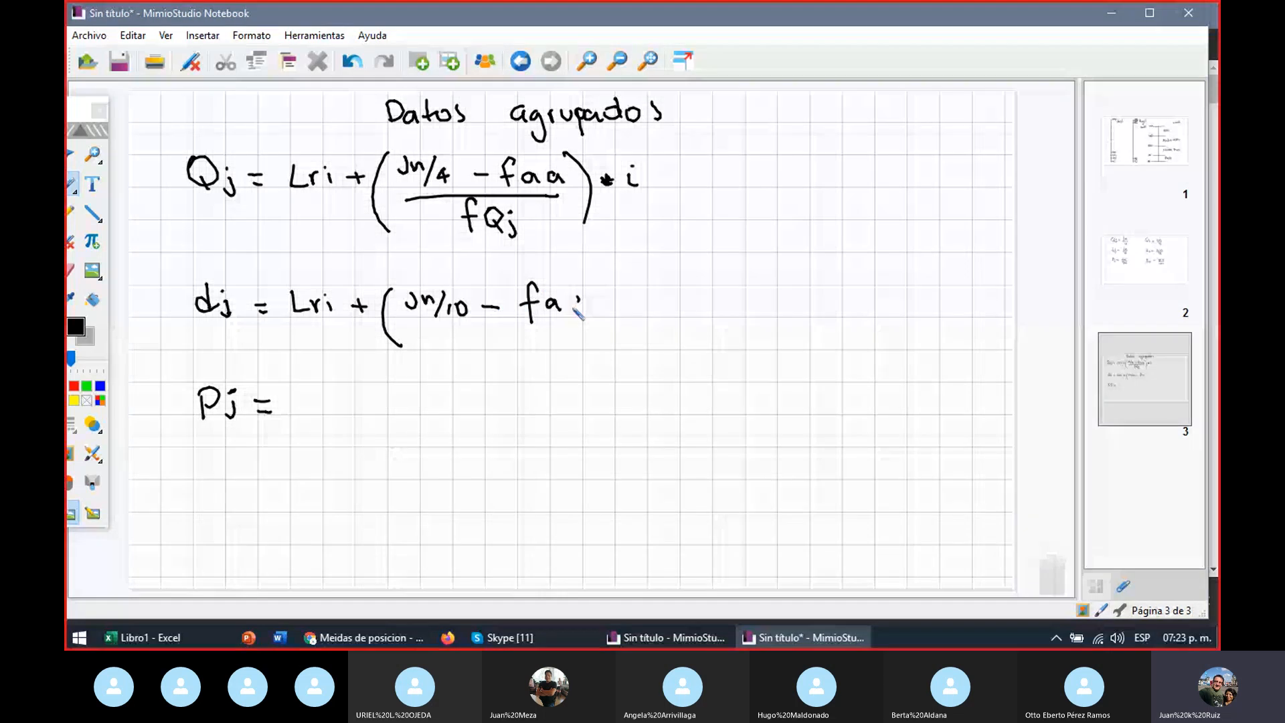
{"action": "left_click_drag", "start_coordinate": [577, 300], "coordinate": [584, 312]}
{"action": "left_click_drag", "start_coordinate": [589, 281], "coordinate": [601, 332]}
Step: Complete the decile formula with a fraction bar, the denominator fdj and the factor * i
{"action": "left_click_drag", "start_coordinate": [419, 319], "coordinate": [547, 318]}
{"action": "left_click_drag", "start_coordinate": [479, 322], "coordinate": [471, 350]}
{"action": "left_click_drag", "start_coordinate": [465, 335], "coordinate": [484, 333]}
{"action": "left_click_drag", "start_coordinate": [503, 333], "coordinate": [501, 352]}
{"action": "left_click_drag", "start_coordinate": [514, 335], "coordinate": [512, 355]}
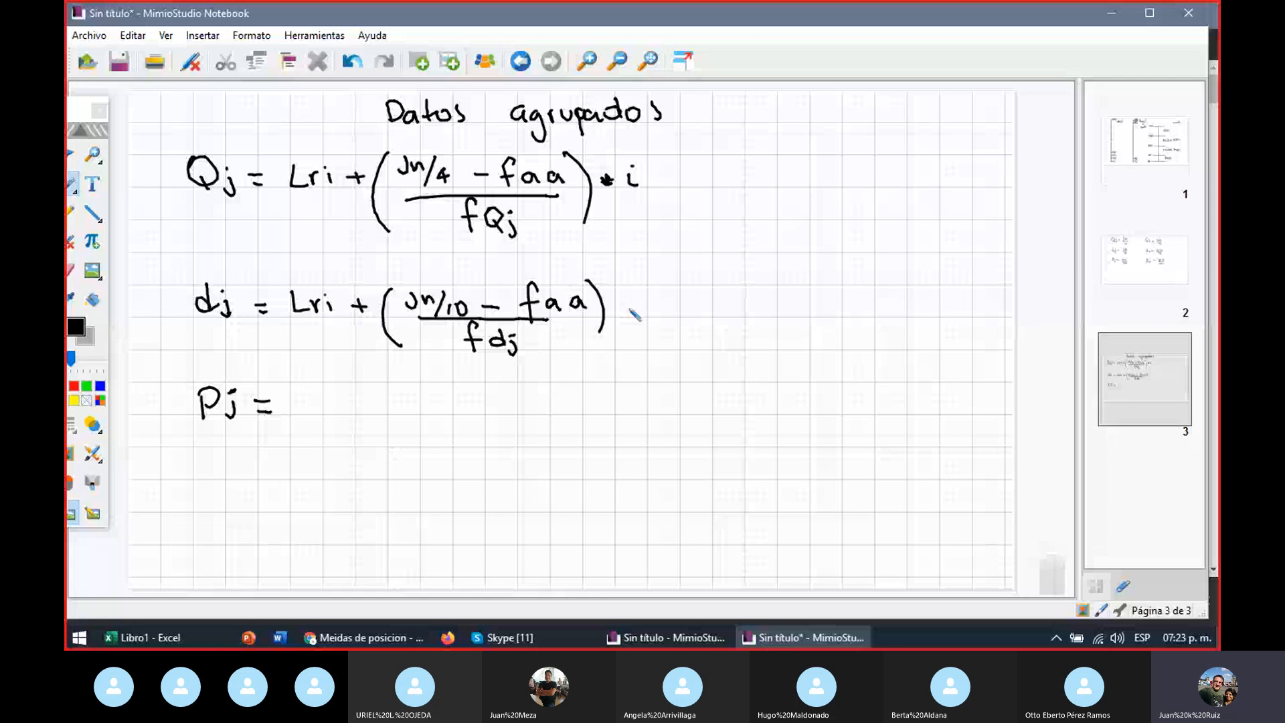
{"action": "left_click_drag", "start_coordinate": [610, 301], "coordinate": [623, 317]}
{"action": "mouse_move", "coordinate": [624, 301]}
{"action": "left_mouse_down"}
{"action": "mouse_move", "coordinate": [610, 317]}
{"action": "mouse_move", "coordinate": [626, 308]}
{"action": "left_mouse_up"}
{"action": "mouse_move", "coordinate": [648, 298]}
{"action": "left_mouse_down"}
{"action": "mouse_move", "coordinate": [660, 312]}
{"action": "mouse_move", "coordinate": [654, 289]}
{"action": "left_mouse_up"}
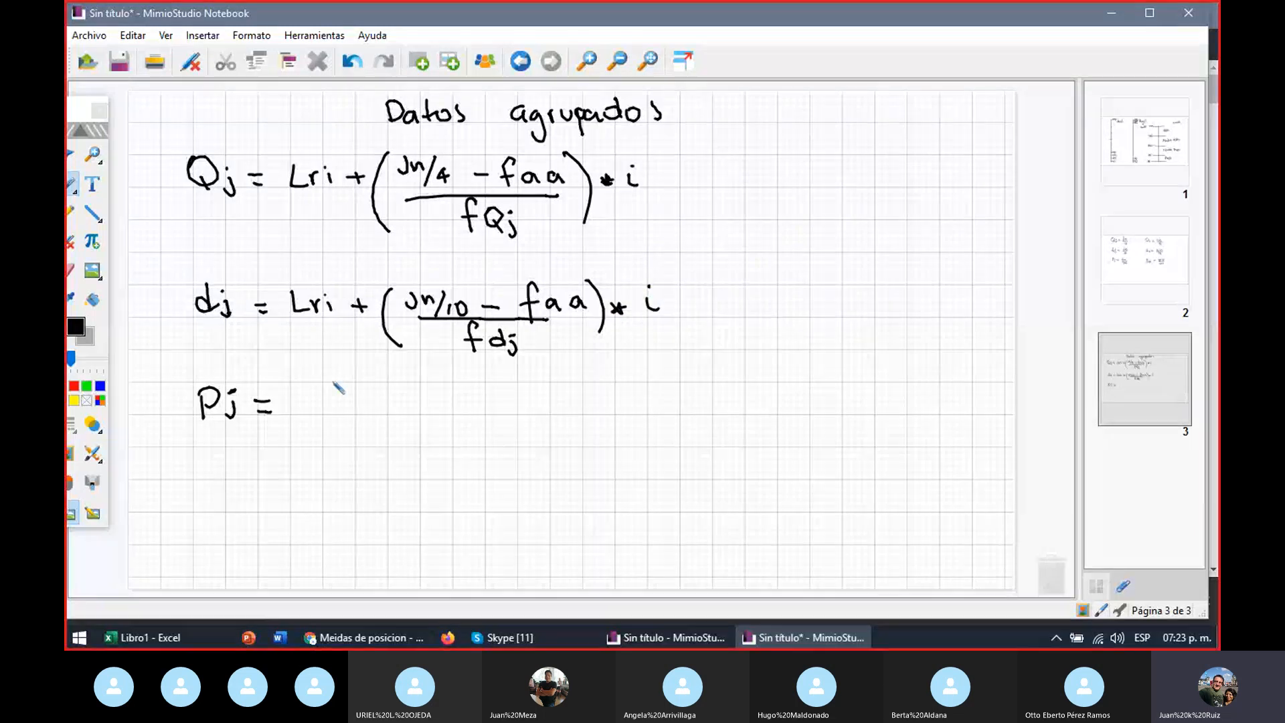
Step: Write Lri + (jn/100 - faa) after Pj = and draw the fraction bar under the numerator
{"action": "mouse_move", "coordinate": [305, 387]}
{"action": "left_mouse_down"}
{"action": "mouse_move", "coordinate": [317, 410]}
{"action": "mouse_move", "coordinate": [330, 396]}
{"action": "mouse_move", "coordinate": [369, 400]}
{"action": "left_mouse_up"}
{"action": "left_click_drag", "start_coordinate": [360, 392], "coordinate": [415, 438]}
{"action": "left_click_drag", "start_coordinate": [416, 394], "coordinate": [425, 406]}
{"action": "left_click_drag", "start_coordinate": [431, 406], "coordinate": [447, 405]}
{"action": "mouse_move", "coordinate": [453, 388]}
{"action": "left_mouse_down"}
{"action": "mouse_move", "coordinate": [451, 409]}
{"action": "mouse_move", "coordinate": [465, 408]}
{"action": "left_mouse_up"}
{"action": "mouse_move", "coordinate": [476, 398]}
{"action": "left_mouse_down"}
{"action": "mouse_move", "coordinate": [542, 413]}
{"action": "mouse_move", "coordinate": [554, 400]}
{"action": "left_mouse_up"}
{"action": "left_click_drag", "start_coordinate": [570, 400], "coordinate": [610, 434]}
{"action": "left_click_drag", "start_coordinate": [424, 421], "coordinate": [576, 420]}
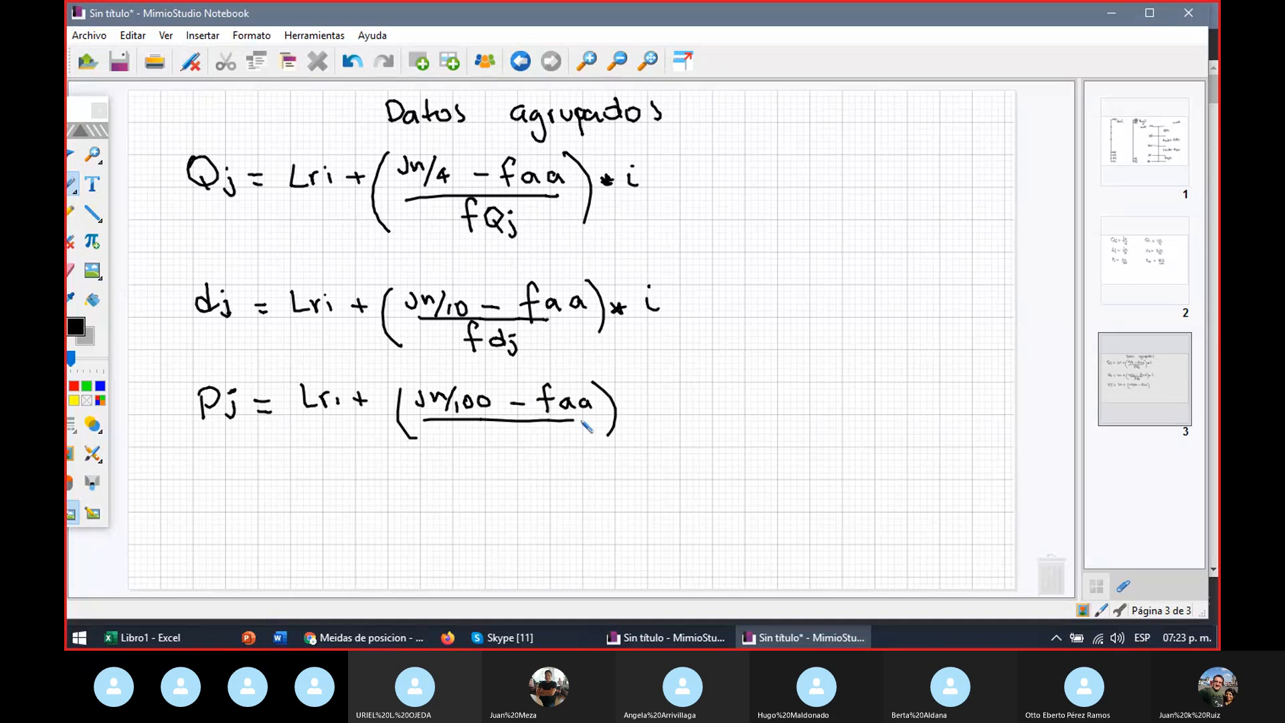
Step: Complete the percentile formula with the denominator fPj and the factor * i
{"action": "left_click_drag", "start_coordinate": [496, 427], "coordinate": [483, 458]}
{"action": "mouse_move", "coordinate": [478, 442]}
{"action": "left_mouse_down"}
{"action": "mouse_move", "coordinate": [510, 456]}
{"action": "mouse_move", "coordinate": [520, 444]}
{"action": "left_mouse_up"}
{"action": "left_click_drag", "start_coordinate": [530, 439], "coordinate": [527, 457]}
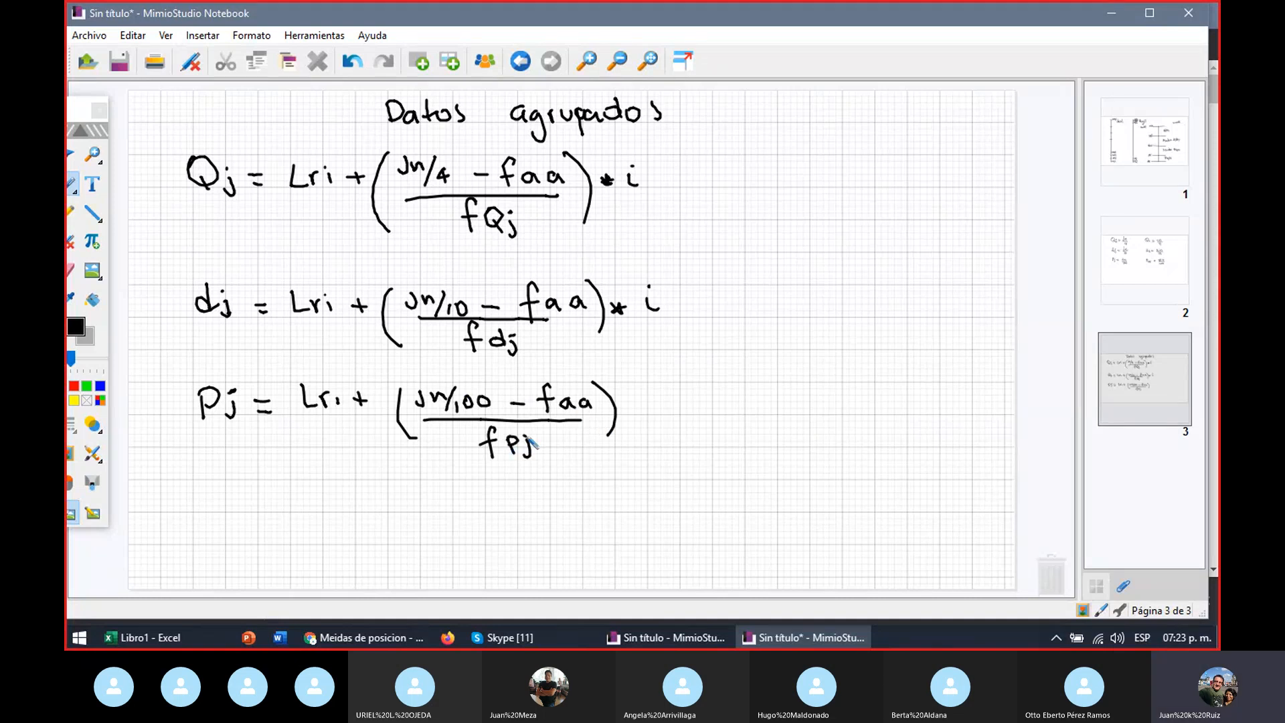
{"action": "left_click_drag", "start_coordinate": [626, 398], "coordinate": [637, 406]}
{"action": "mouse_move", "coordinate": [637, 397]}
{"action": "left_mouse_down"}
{"action": "mouse_move", "coordinate": [627, 407]}
{"action": "mouse_move", "coordinate": [661, 406]}
{"action": "left_mouse_up"}
{"action": "left_click", "coordinate": [658, 387]}
Step: Write the median equivalence Me = Q2 = d5 = P50 below the percentile formula
{"action": "left_click_drag", "start_coordinate": [227, 503], "coordinate": [266, 504]}
{"action": "left_click_drag", "start_coordinate": [275, 494], "coordinate": [289, 494]}
{"action": "left_click_drag", "start_coordinate": [275, 502], "coordinate": [289, 503]}
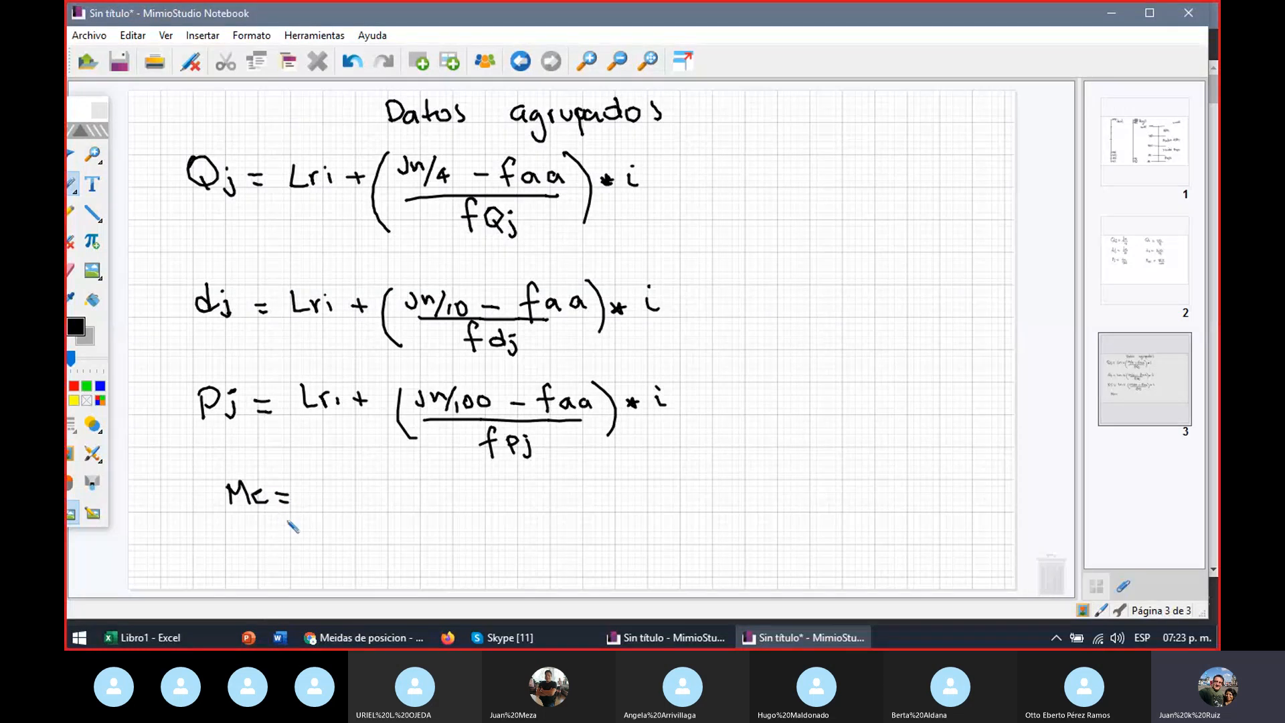
{"action": "mouse_move", "coordinate": [321, 483]}
{"action": "left_mouse_down"}
{"action": "mouse_move", "coordinate": [334, 516]}
{"action": "mouse_move", "coordinate": [373, 506]}
{"action": "left_mouse_up"}
{"action": "left_click_drag", "start_coordinate": [361, 514], "coordinate": [435, 513]}
{"action": "left_click_drag", "start_coordinate": [453, 504], "coordinate": [462, 504]}
{"action": "left_click_drag", "start_coordinate": [453, 511], "coordinate": [500, 495]}
{"action": "mouse_move", "coordinate": [520, 498]}
{"action": "left_mouse_down"}
{"action": "mouse_move", "coordinate": [530, 510]}
{"action": "mouse_move", "coordinate": [525, 498]}
{"action": "left_mouse_up"}
{"action": "left_click_drag", "start_coordinate": [533, 498], "coordinate": [533, 500]}
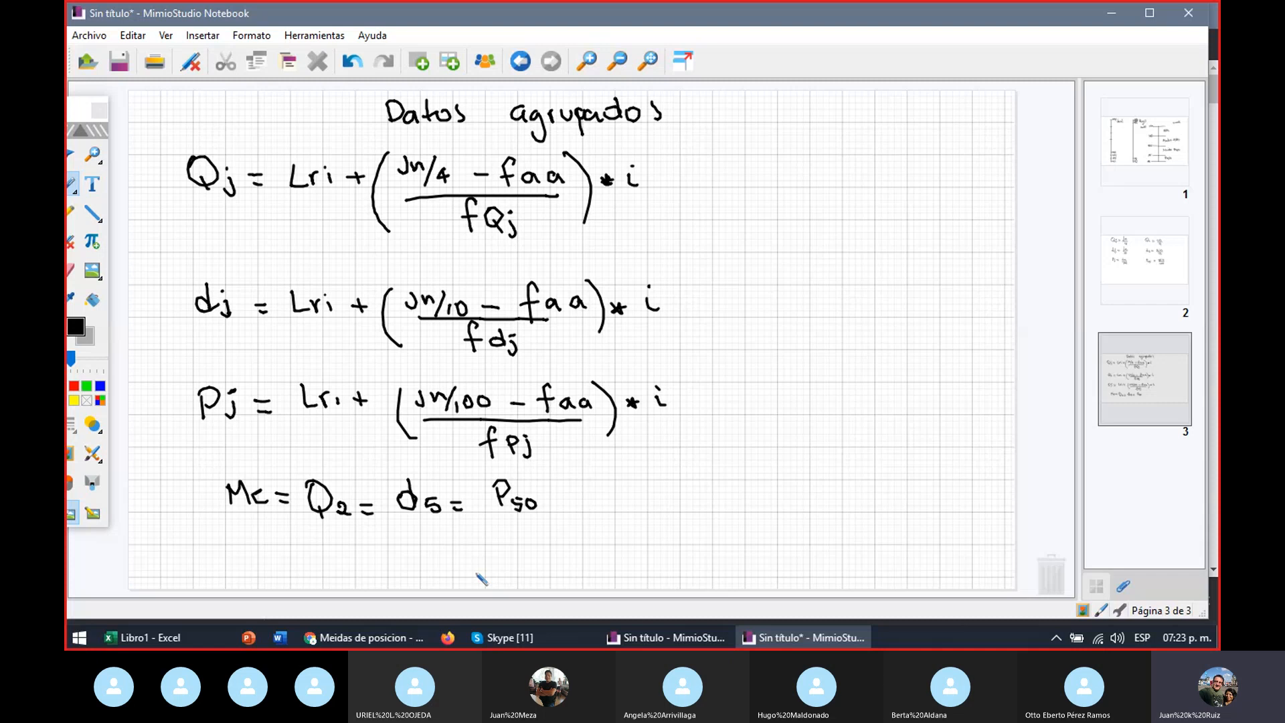
Step: Write the equivalences Q1 = P25 and Q3 = P75 around the median line, undoing the mistaken second Q
{"action": "left_click", "coordinate": [249, 533]}
{"action": "left_click_drag", "start_coordinate": [249, 534], "coordinate": [352, 548]}
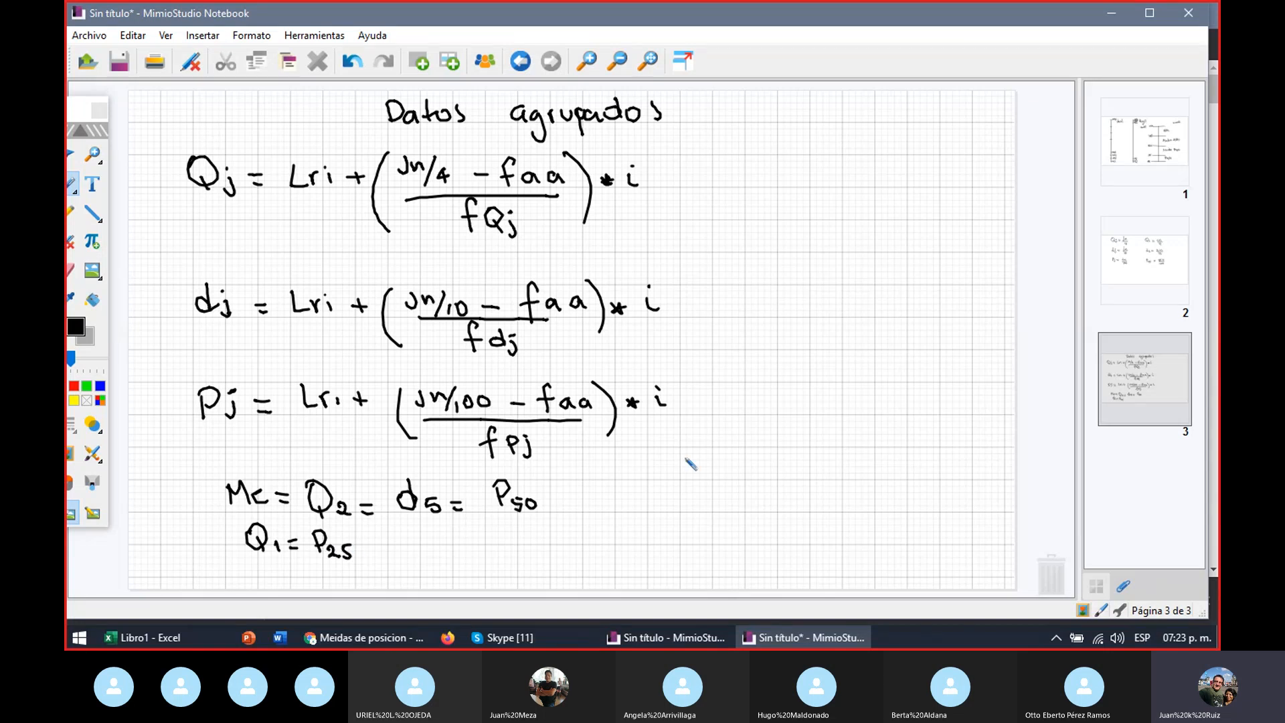
{"action": "mouse_move", "coordinate": [637, 489]}
{"action": "left_mouse_down"}
{"action": "mouse_move", "coordinate": [671, 509]}
{"action": "mouse_move", "coordinate": [720, 486]}
{"action": "mouse_move", "coordinate": [722, 508]}
{"action": "left_mouse_up"}
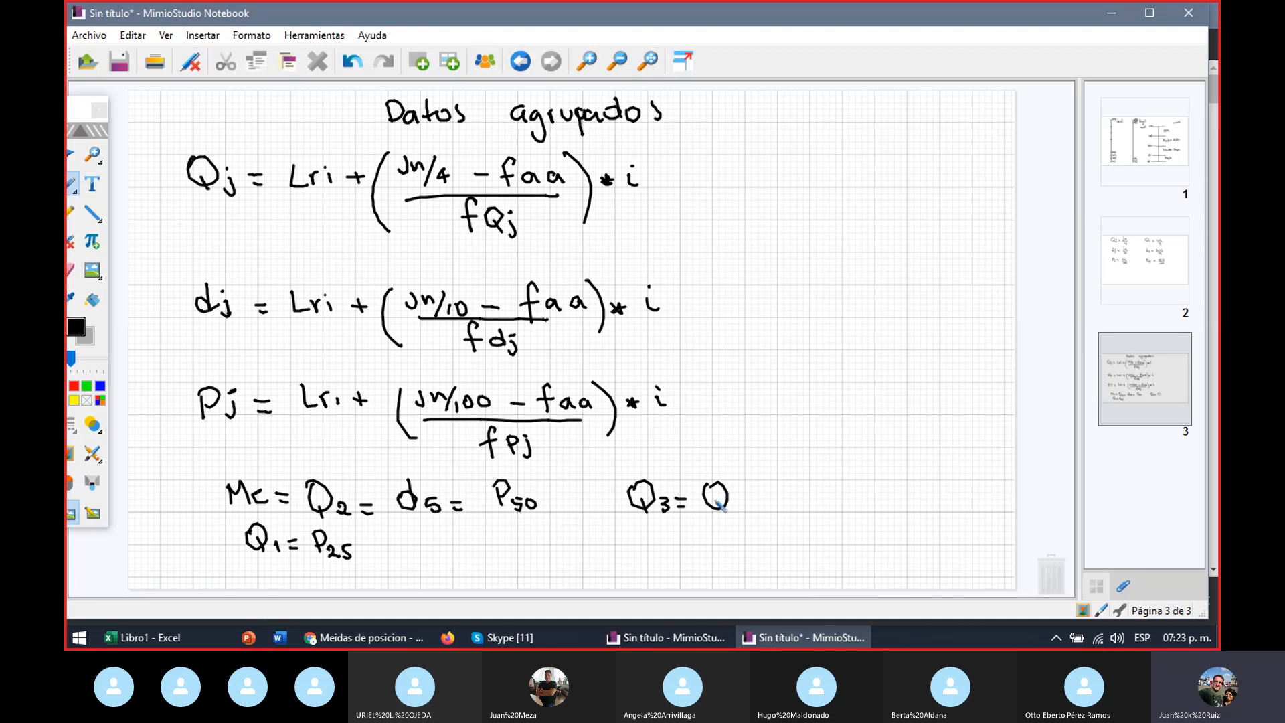
{"action": "left_click", "coordinate": [355, 63]}
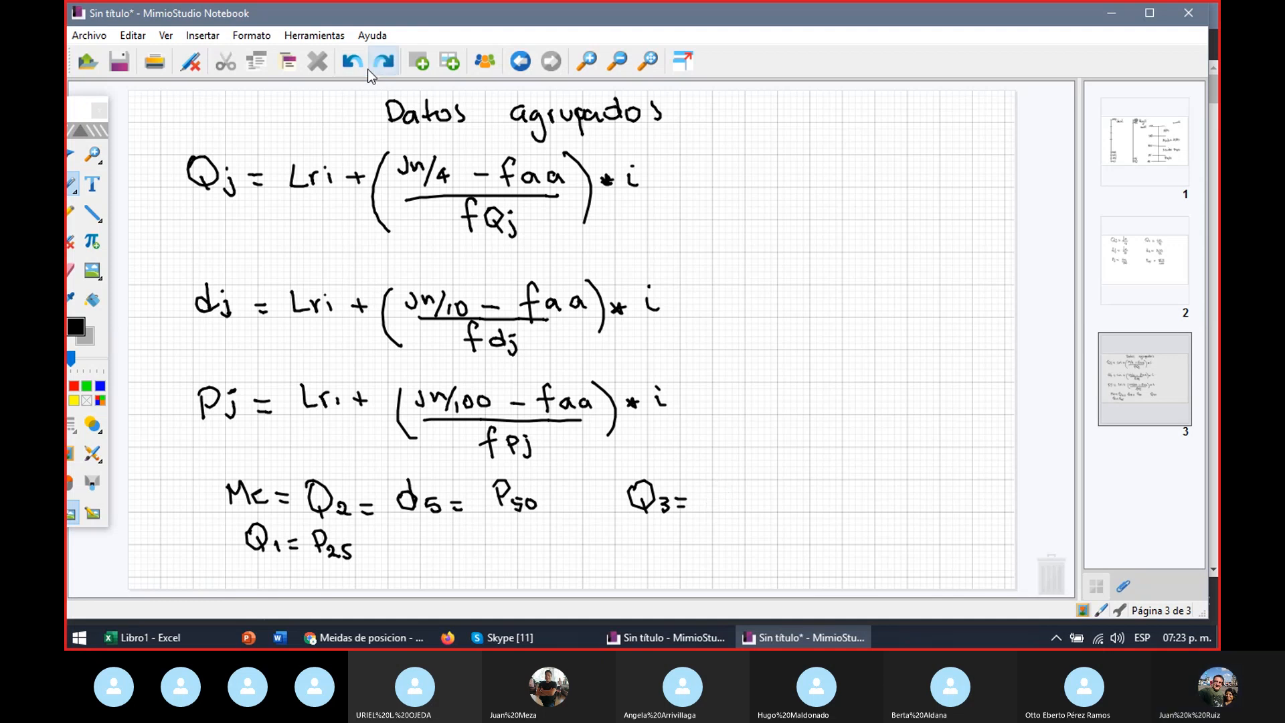
{"action": "left_click_drag", "start_coordinate": [704, 481], "coordinate": [729, 511]}
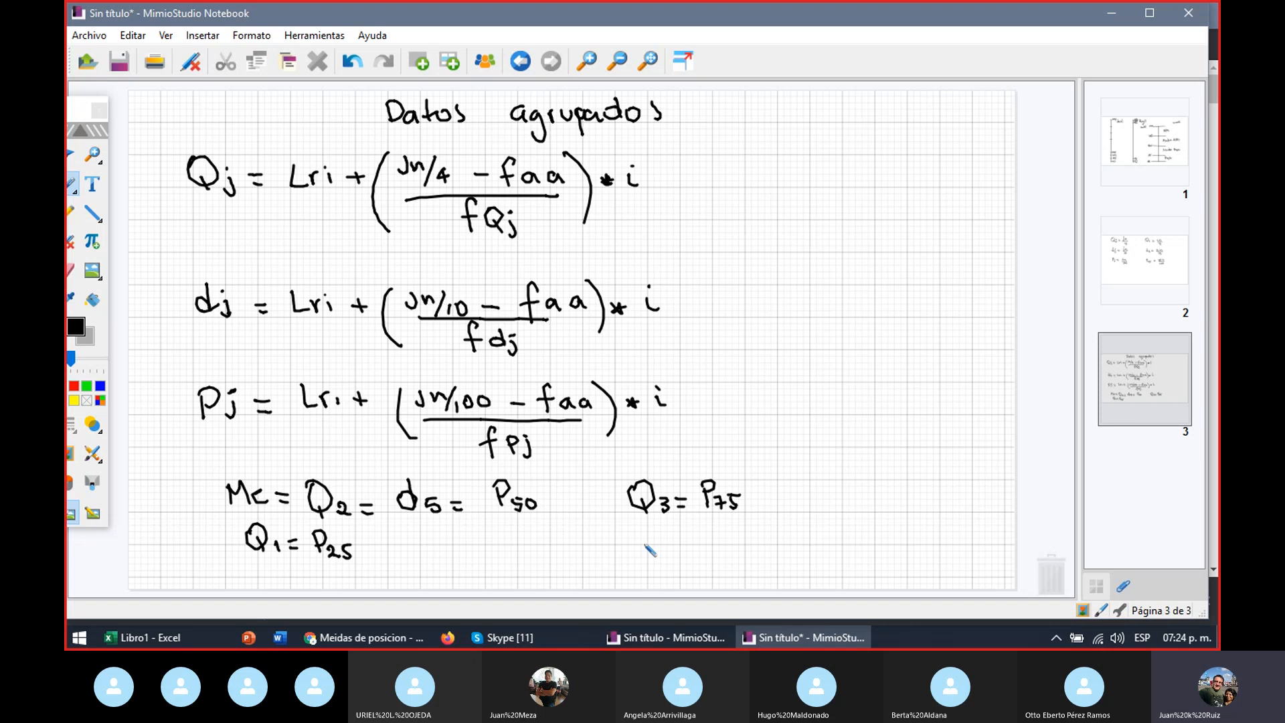
Step: Write the equivalence Q4 = d10 = P100 below Q3 = P75
{"action": "left_click", "coordinate": [637, 543]}
{"action": "left_click_drag", "start_coordinate": [646, 542], "coordinate": [658, 563]}
{"action": "left_click_drag", "start_coordinate": [665, 548], "coordinate": [667, 563]}
{"action": "left_click_drag", "start_coordinate": [681, 553], "coordinate": [713, 570]}
{"action": "left_click_drag", "start_coordinate": [722, 562], "coordinate": [724, 572]}
{"action": "left_click_drag", "start_coordinate": [731, 562], "coordinate": [729, 563]}
{"action": "left_click_drag", "start_coordinate": [743, 558], "coordinate": [756, 556]}
{"action": "mouse_move", "coordinate": [744, 566]}
{"action": "left_mouse_down"}
{"action": "mouse_move", "coordinate": [791, 555]}
{"action": "mouse_move", "coordinate": [800, 570]}
{"action": "mouse_move", "coordinate": [822, 568]}
{"action": "left_mouse_up"}
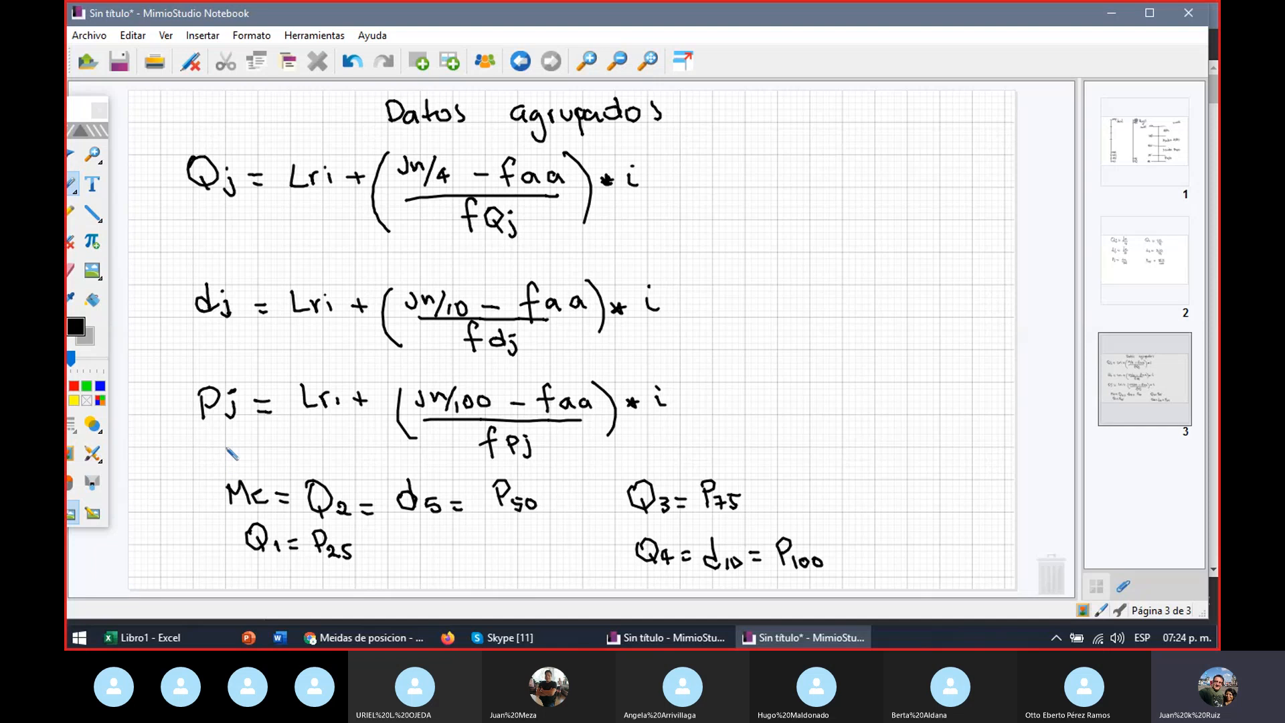
Step: Return to the scales page, add a blank page and move it to the beginning of the notebook
{"action": "left_click", "coordinate": [526, 67]}
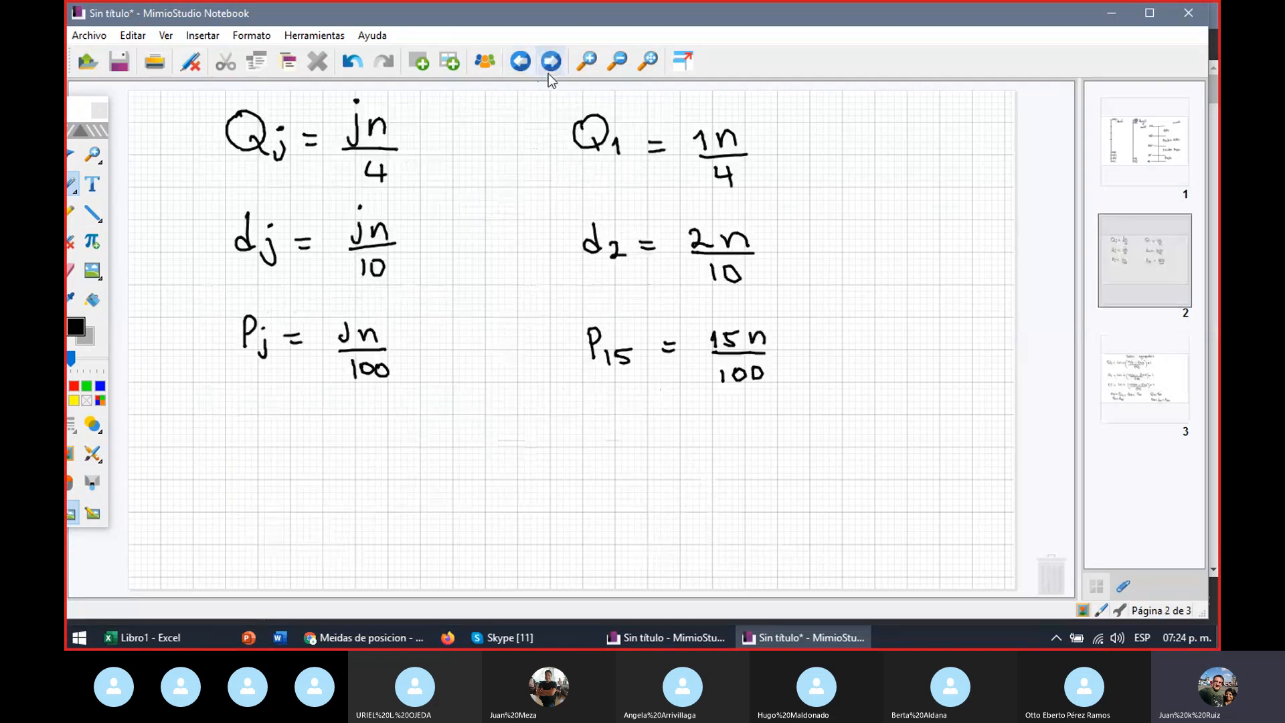
{"action": "left_click", "coordinate": [522, 66]}
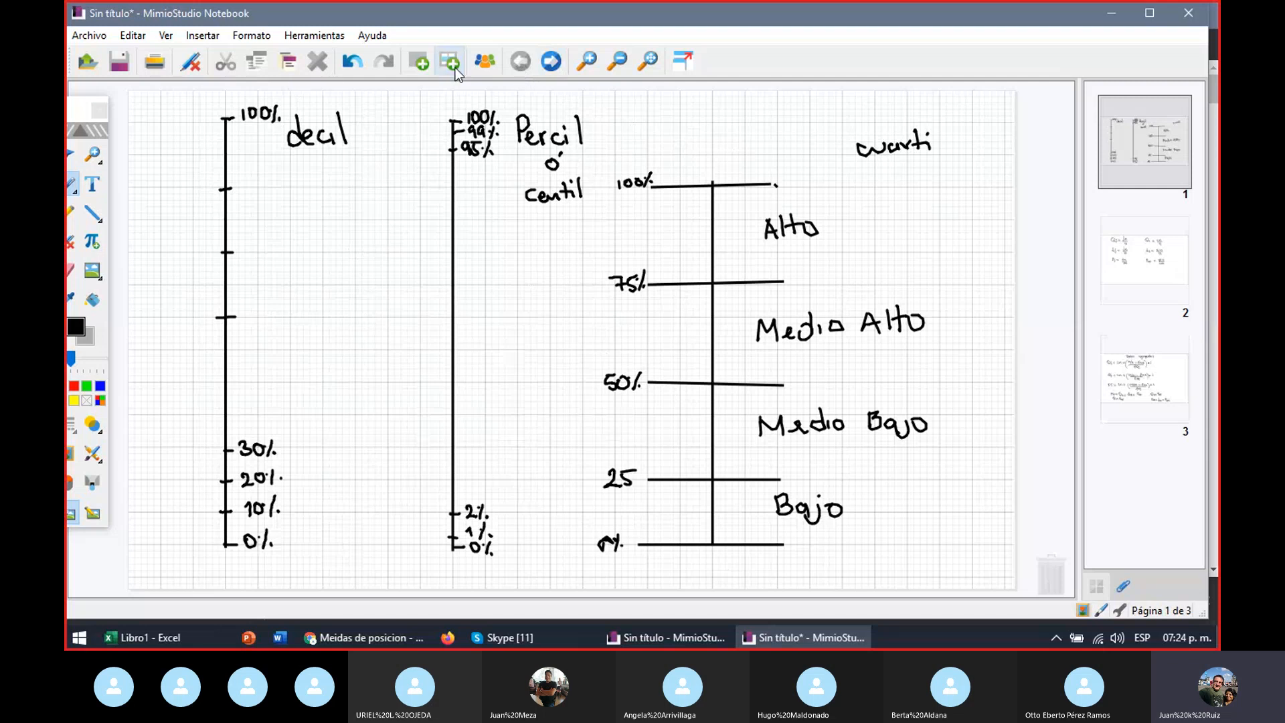
{"action": "left_click", "coordinate": [427, 63]}
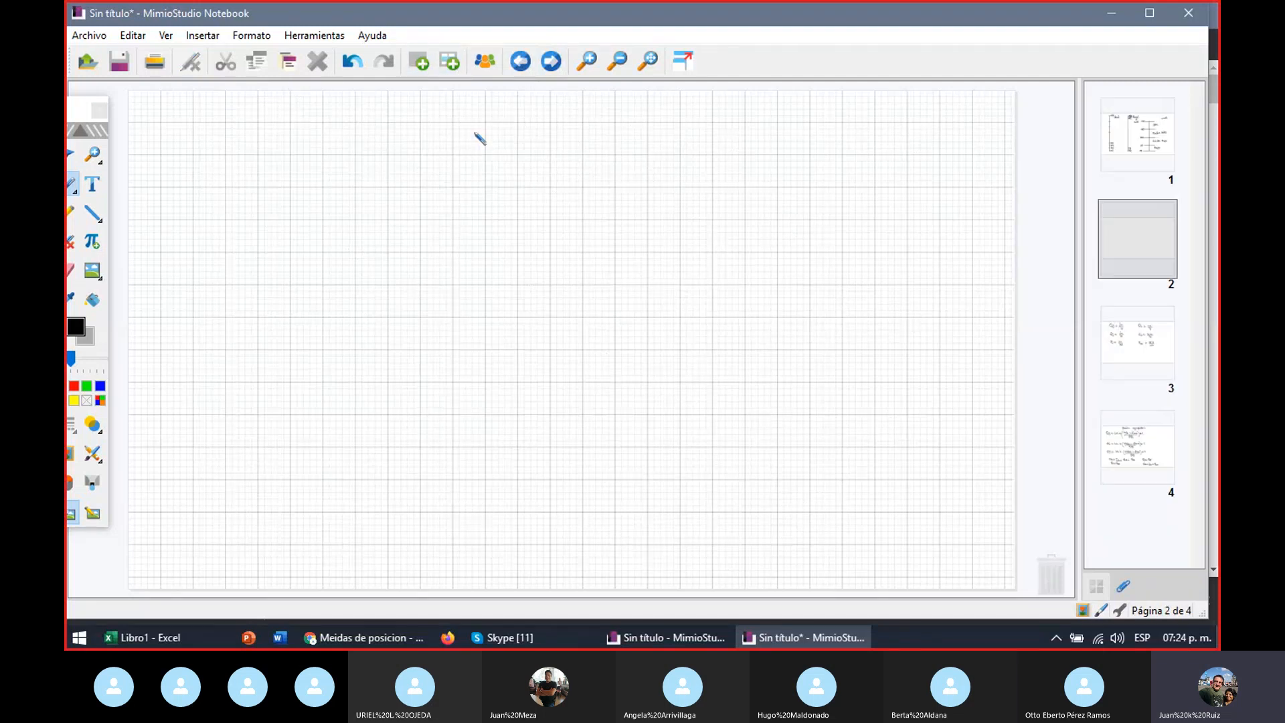
{"action": "left_click_drag", "start_coordinate": [1126, 251], "coordinate": [1123, 91]}
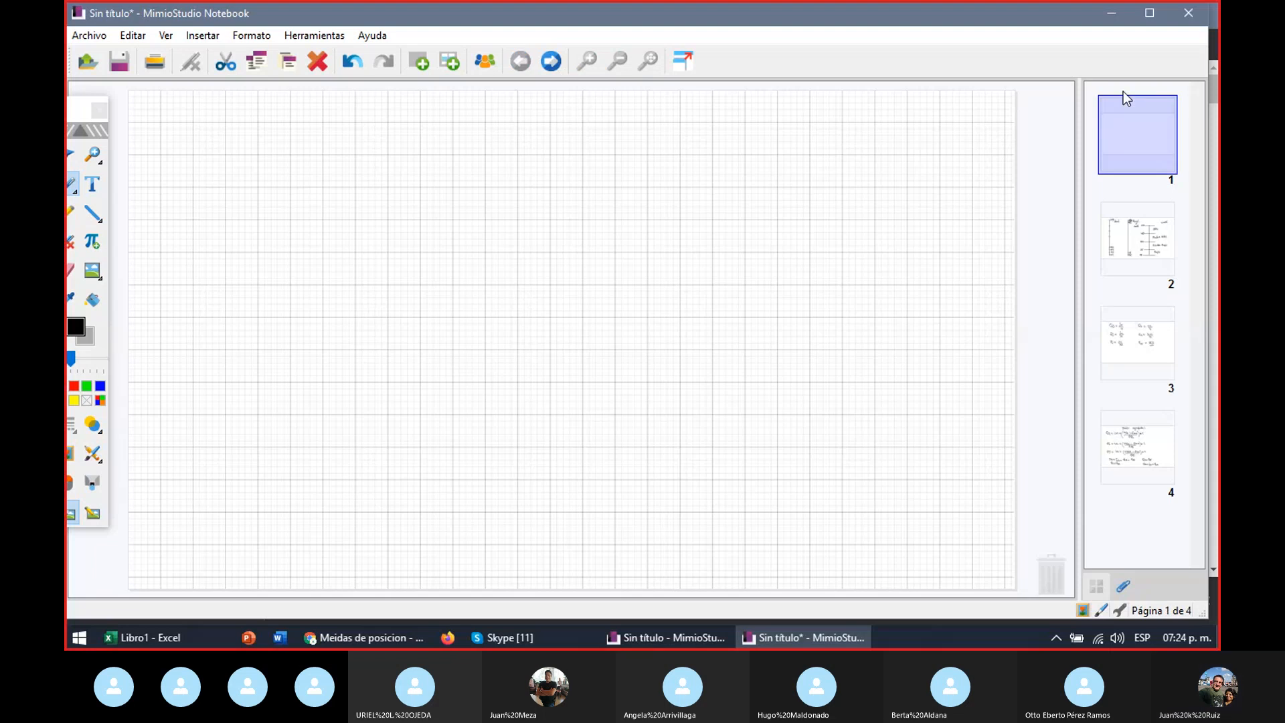
Step: Add a wide text box near the top of the blank first page with the title "Medidas de posición"
{"action": "left_click", "coordinate": [93, 184]}
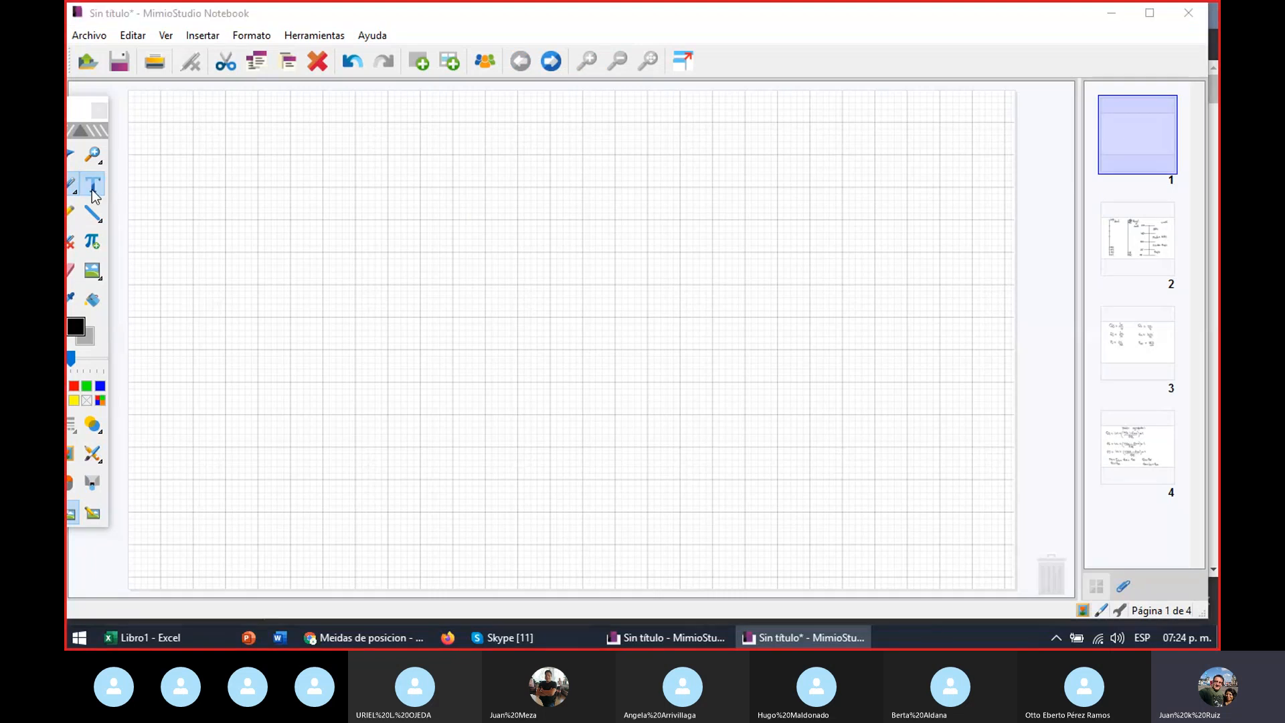
{"action": "left_click_drag", "start_coordinate": [245, 123], "coordinate": [820, 155]}
{"action": "type", "text": "M"}
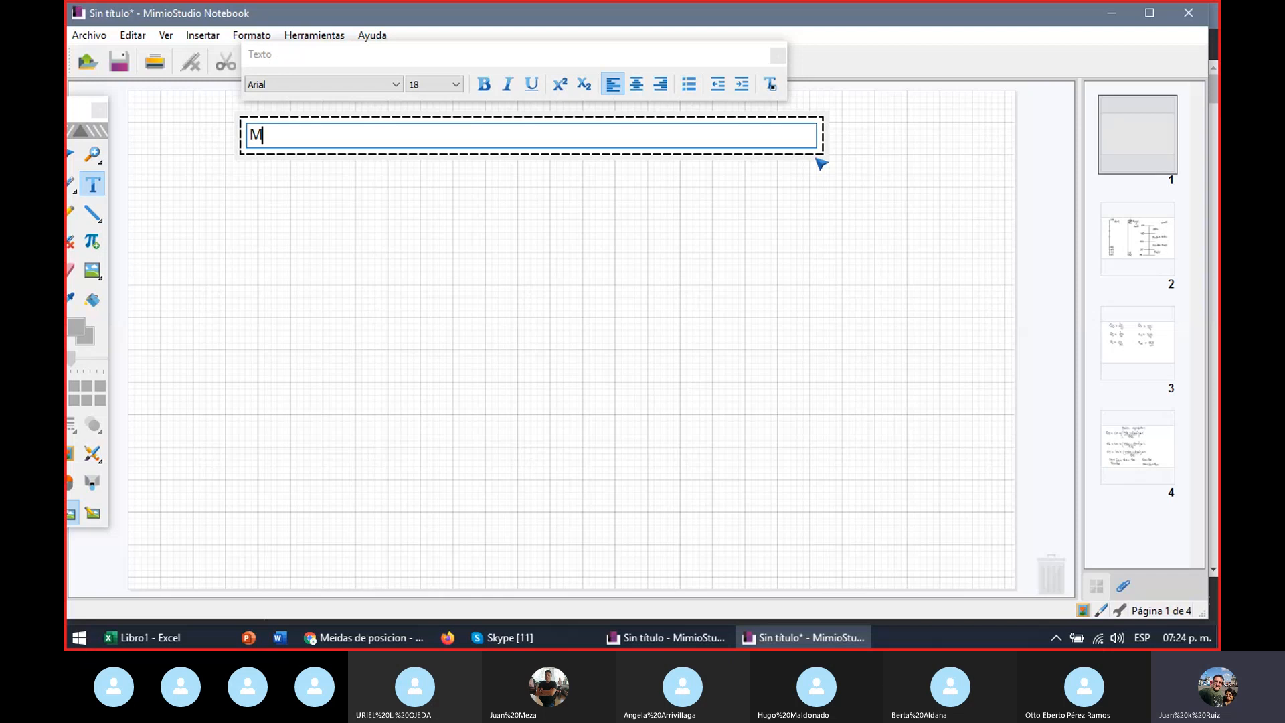
{"action": "type", "text": "edidas de pi"}
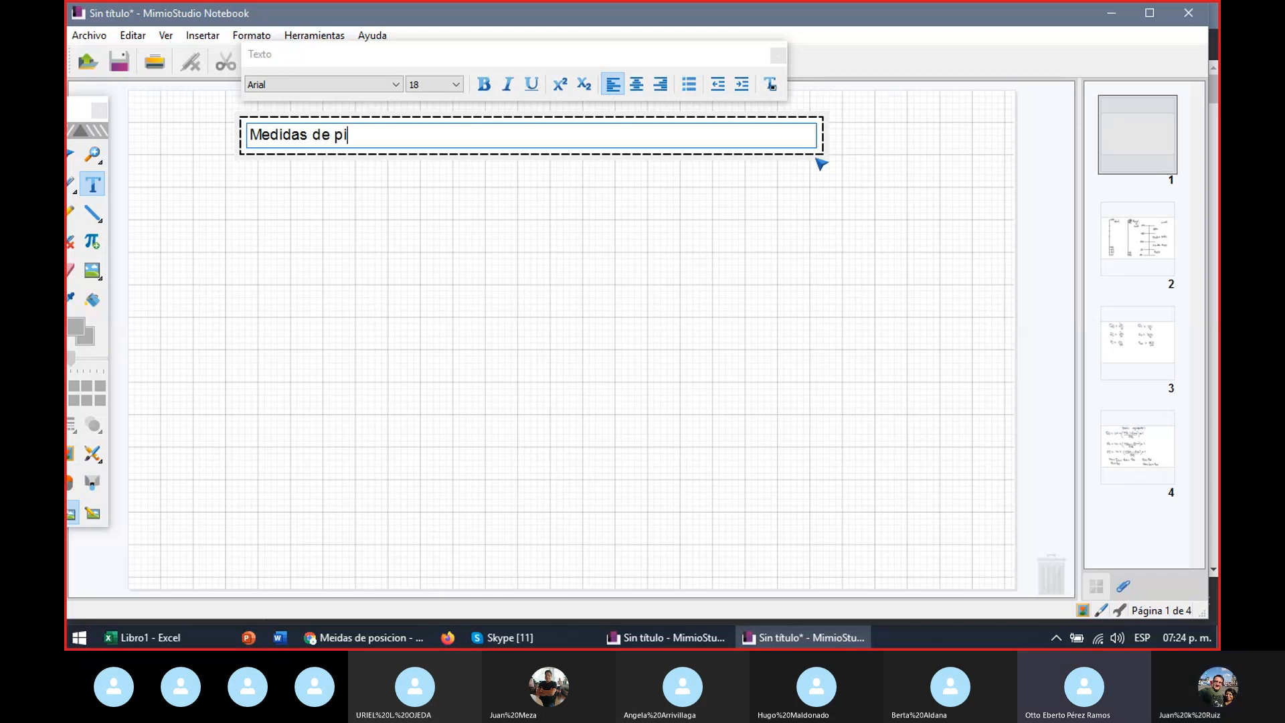
{"action": "key", "text": "BackSpace"}
{"action": "type", "text": "osici"}
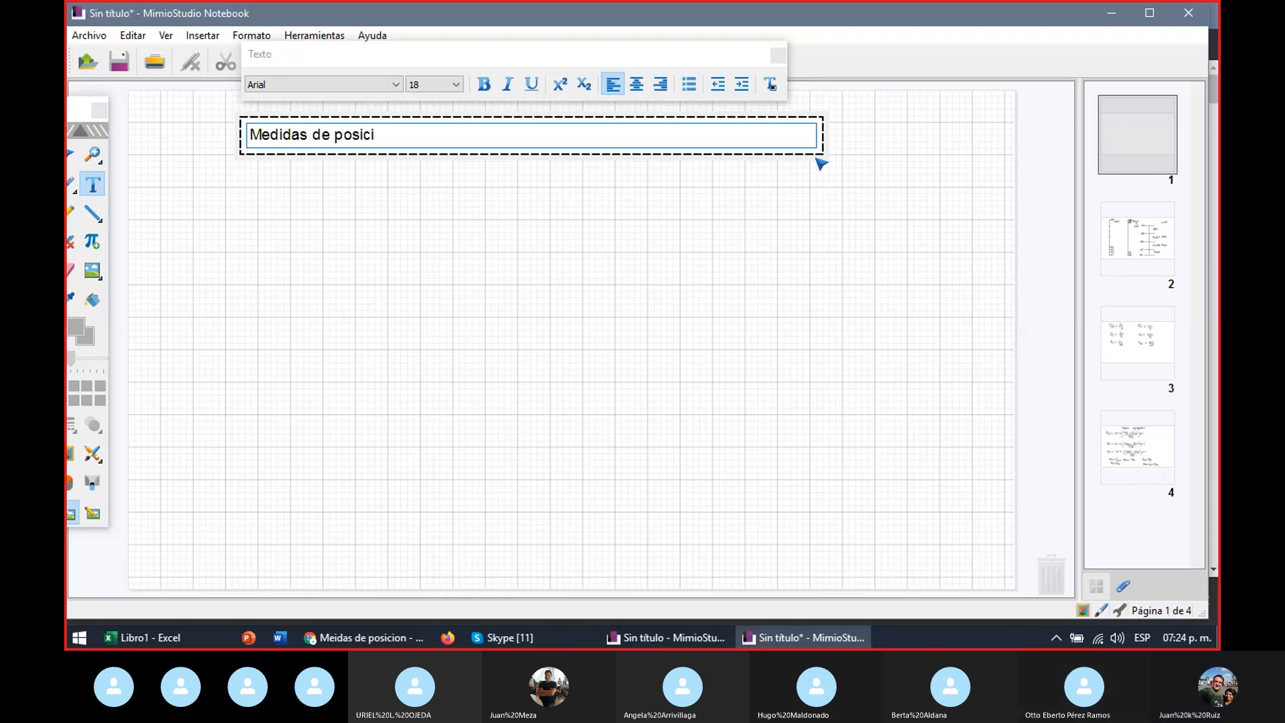
{"action": "type", "text": "ón"}
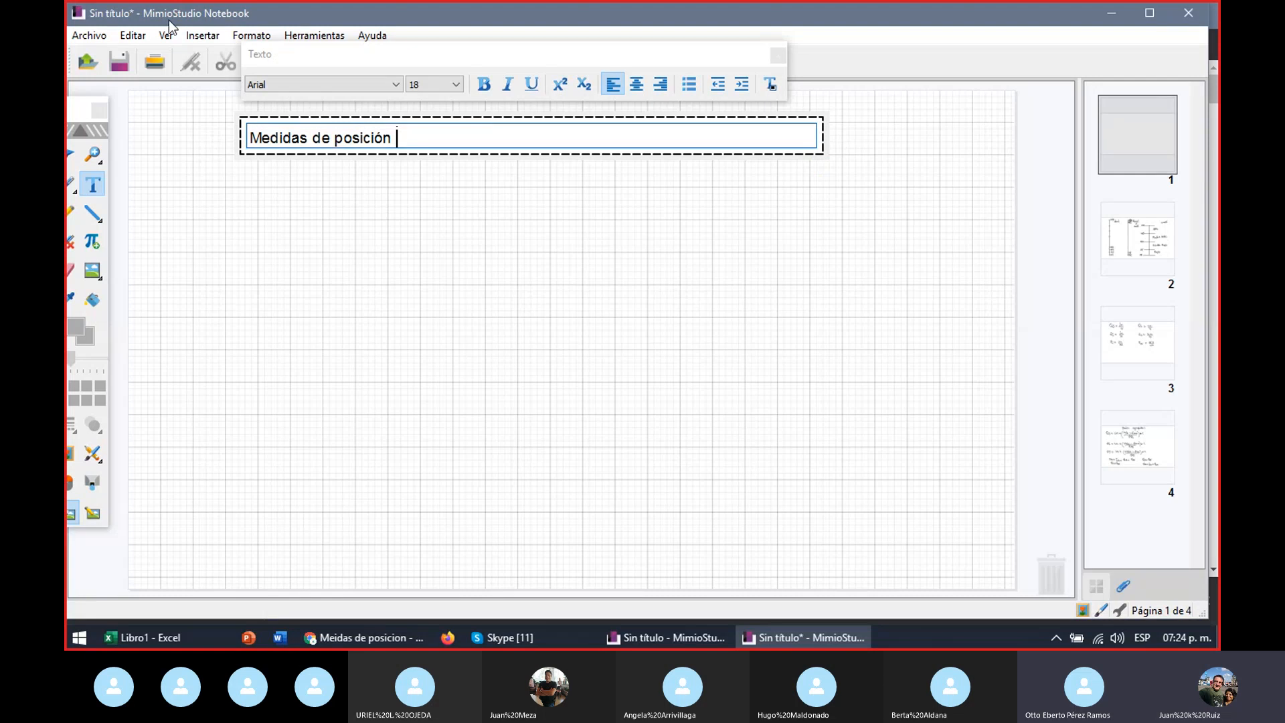
Step: Centre the title text within its box and set its font size to 22
{"action": "triple_click", "coordinate": [317, 137]}
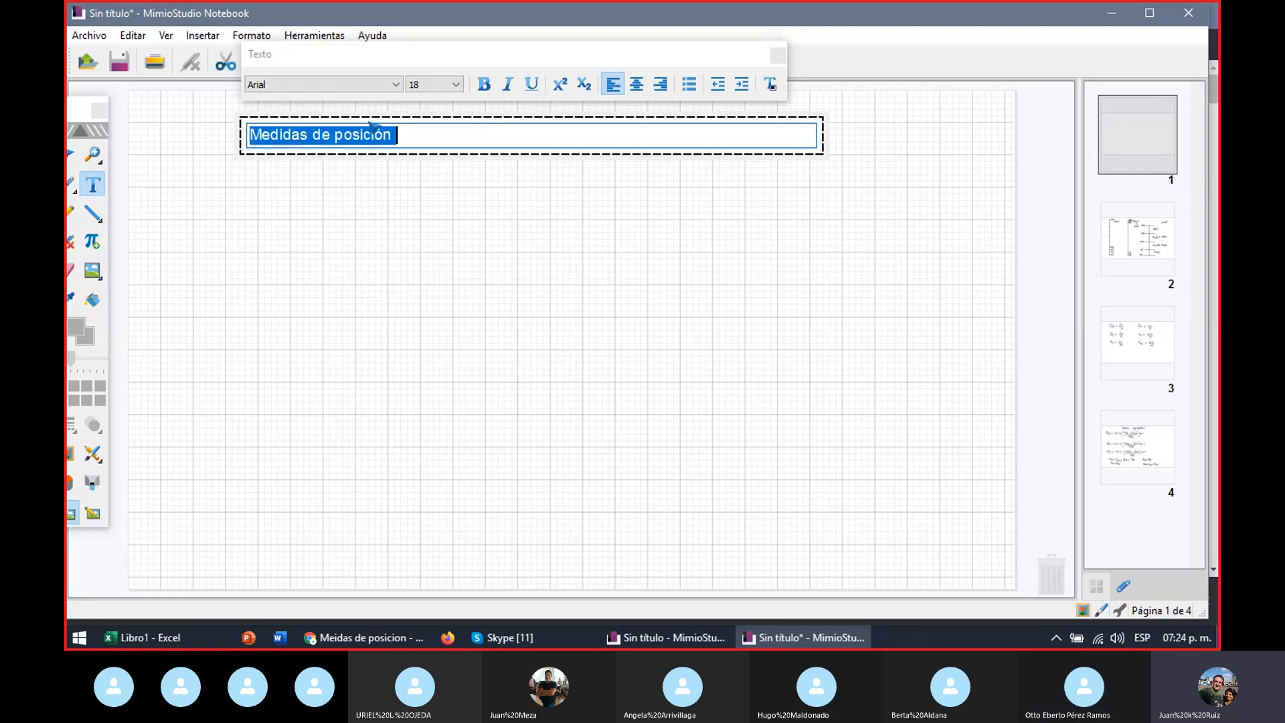
{"action": "left_click", "coordinate": [636, 85]}
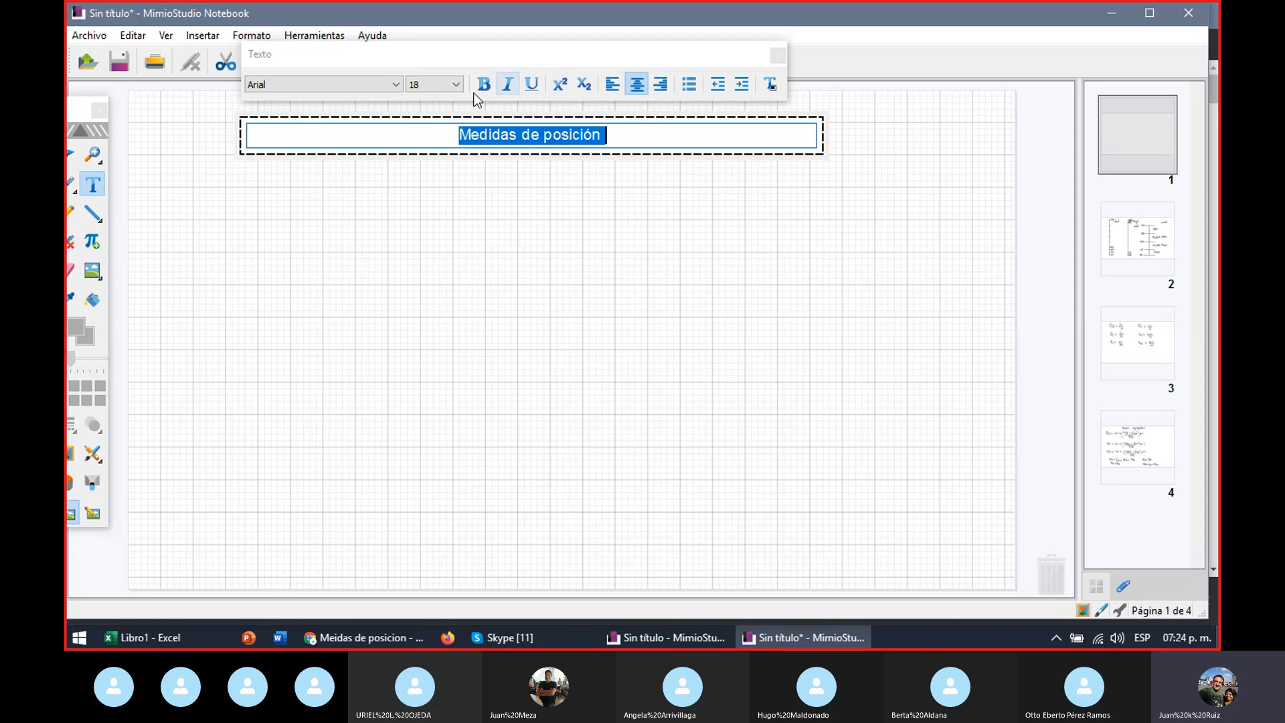
{"action": "left_click", "coordinate": [457, 85]}
{"action": "left_click", "coordinate": [431, 203]}
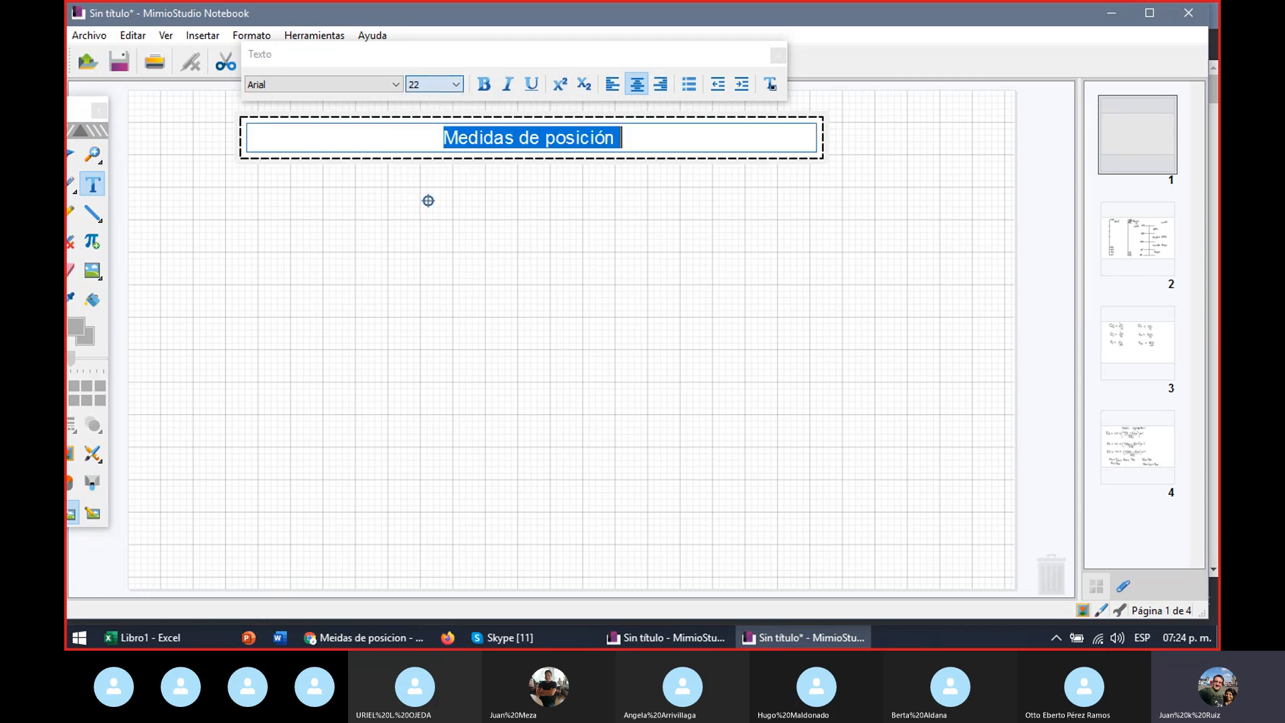
Step: Finish editing the title and move it up against the upper edge of the page
{"action": "left_click", "coordinate": [872, 183]}
{"action": "left_click", "coordinate": [872, 195]}
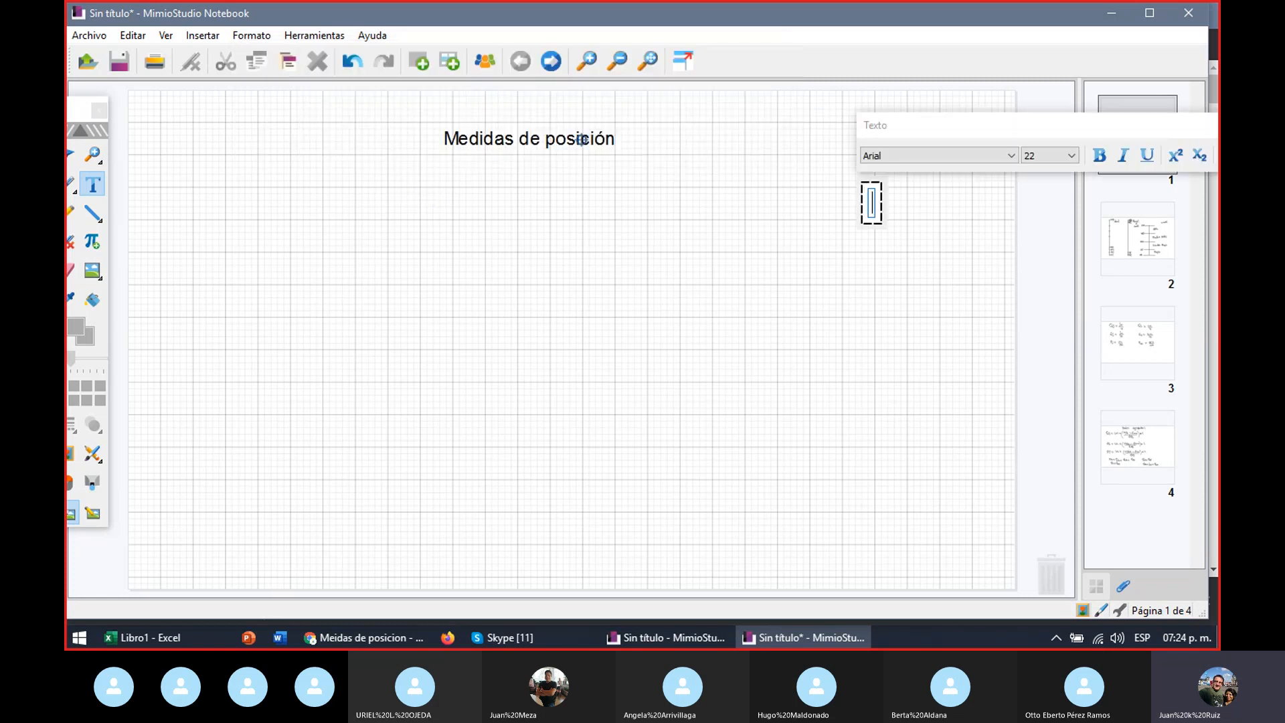
{"action": "left_click_drag", "start_coordinate": [572, 140], "coordinate": [559, 108]}
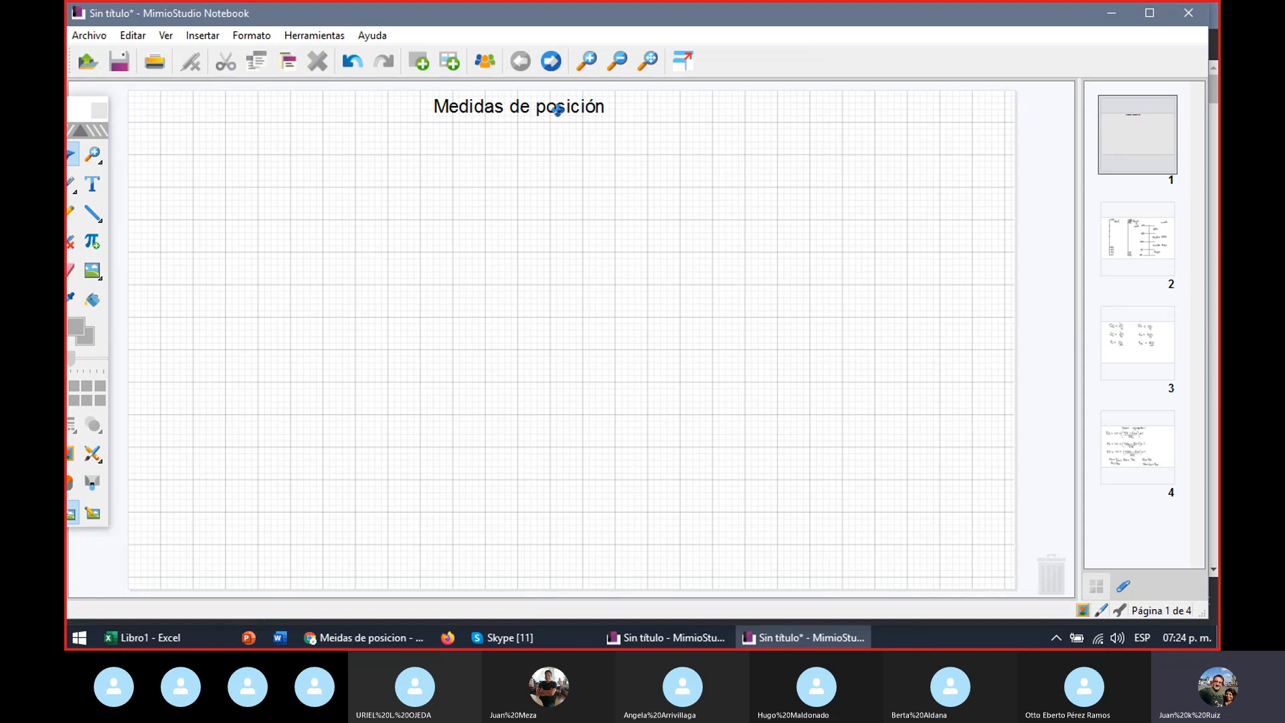
Step: Switch to the Skype group call window
{"action": "left_click", "coordinate": [502, 637]}
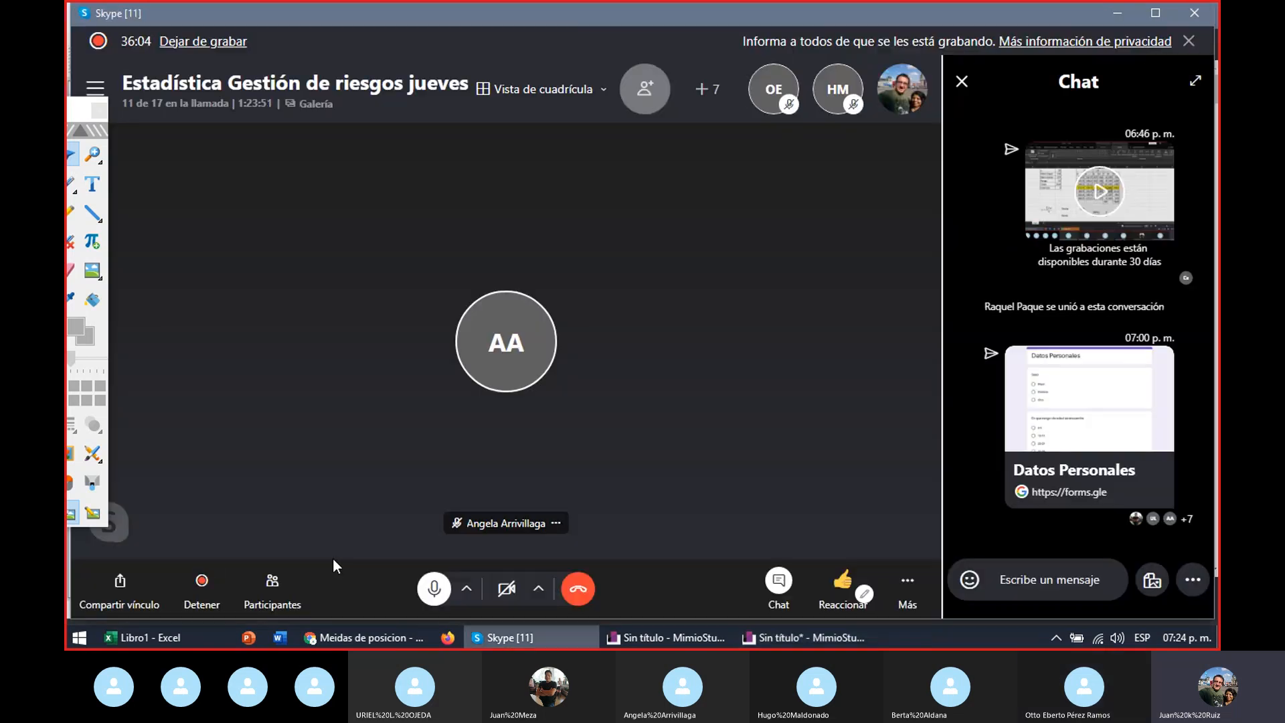